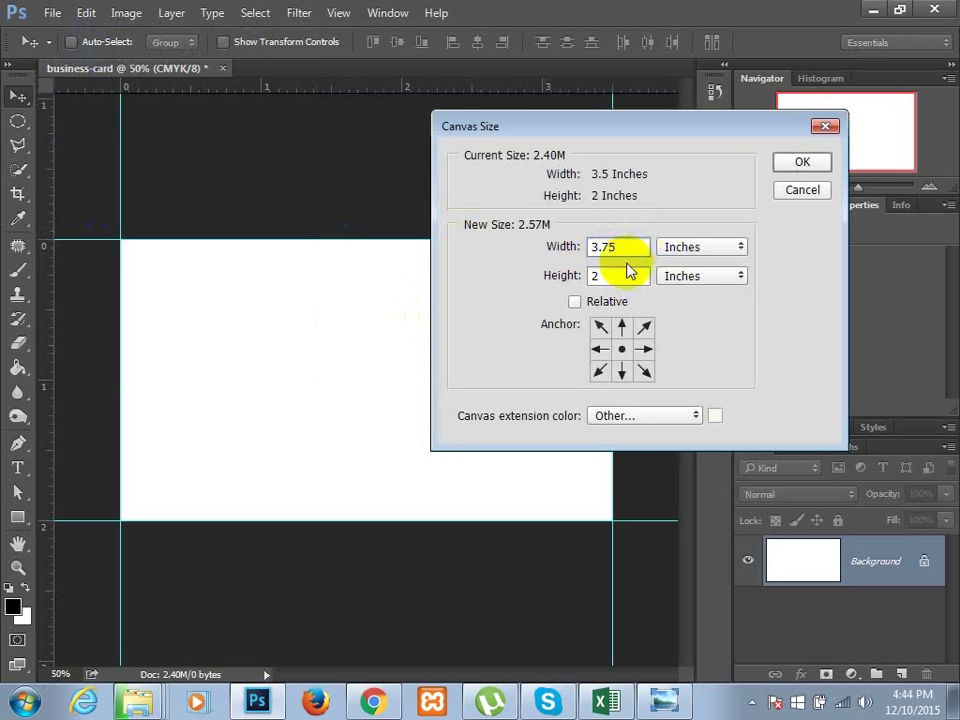
- Change the canvas size from 3.5 × 2 to 3.75 × 2.25 inches
double_click(626, 279)
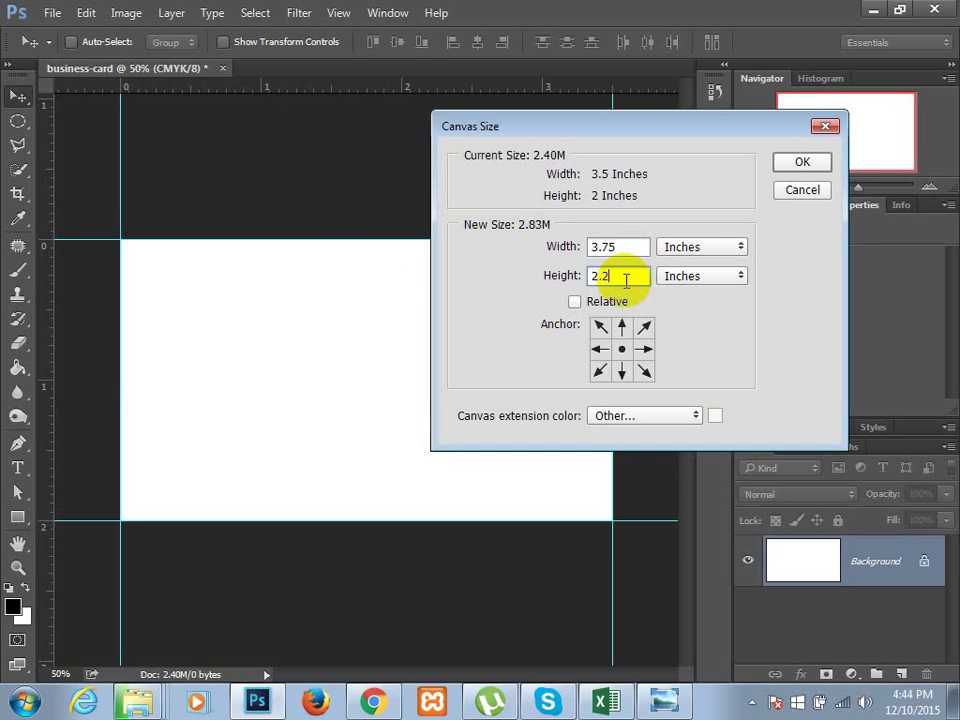
left_click(806, 163)
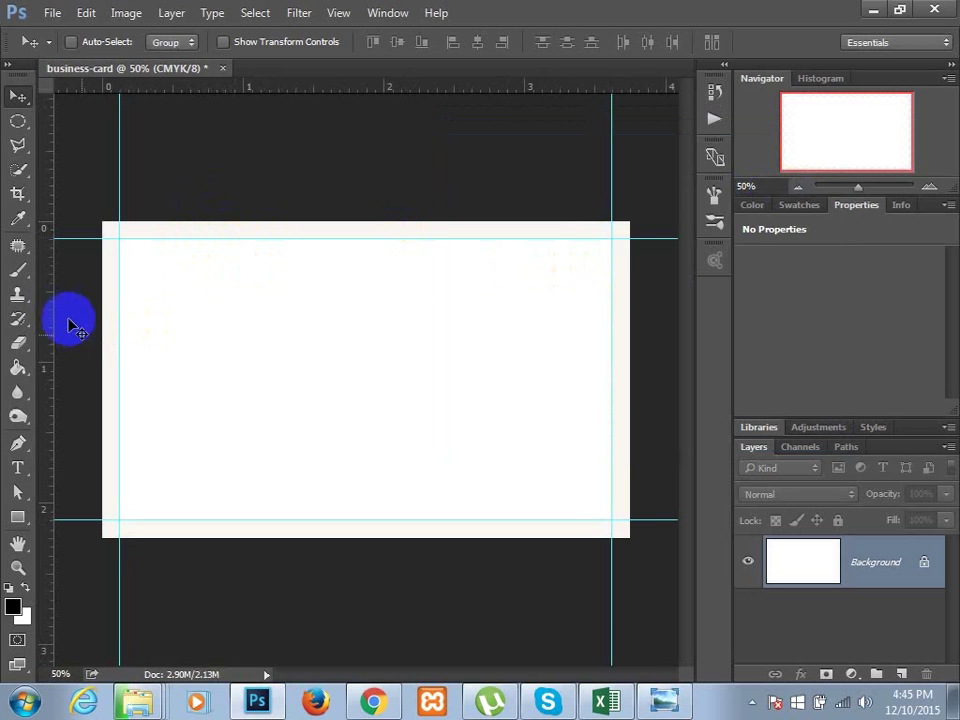
- Place guides on the left, top, right and bottom edges of the canvas
left_click_drag(50, 312, 120, 310)
left_click_drag(373, 89, 375, 221)
left_click_drag(44, 395, 630, 414)
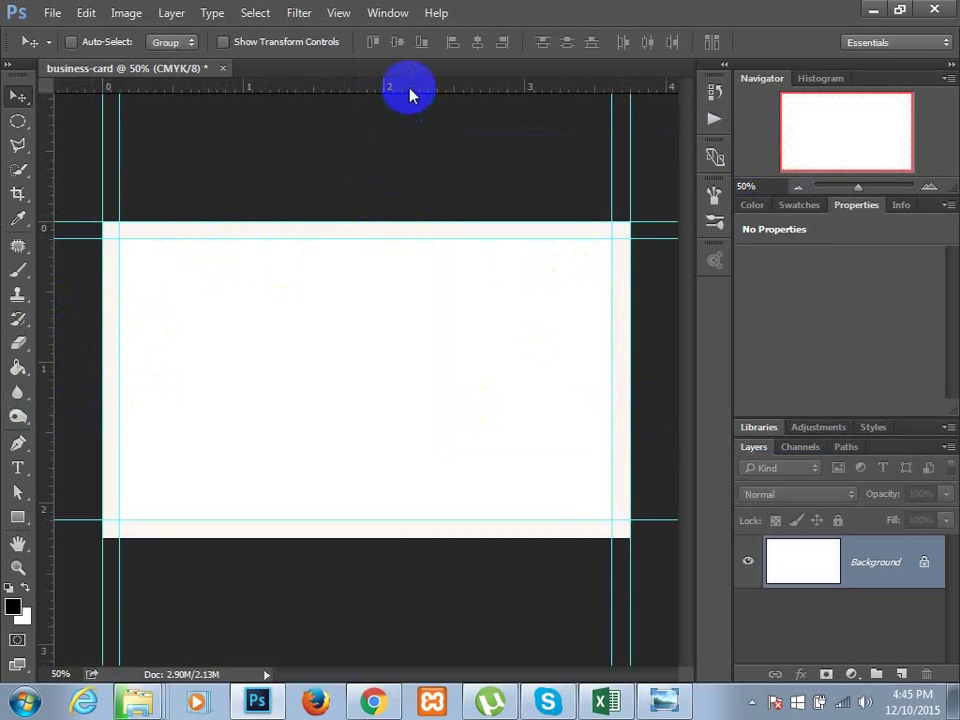
left_click_drag(407, 90, 400, 537)
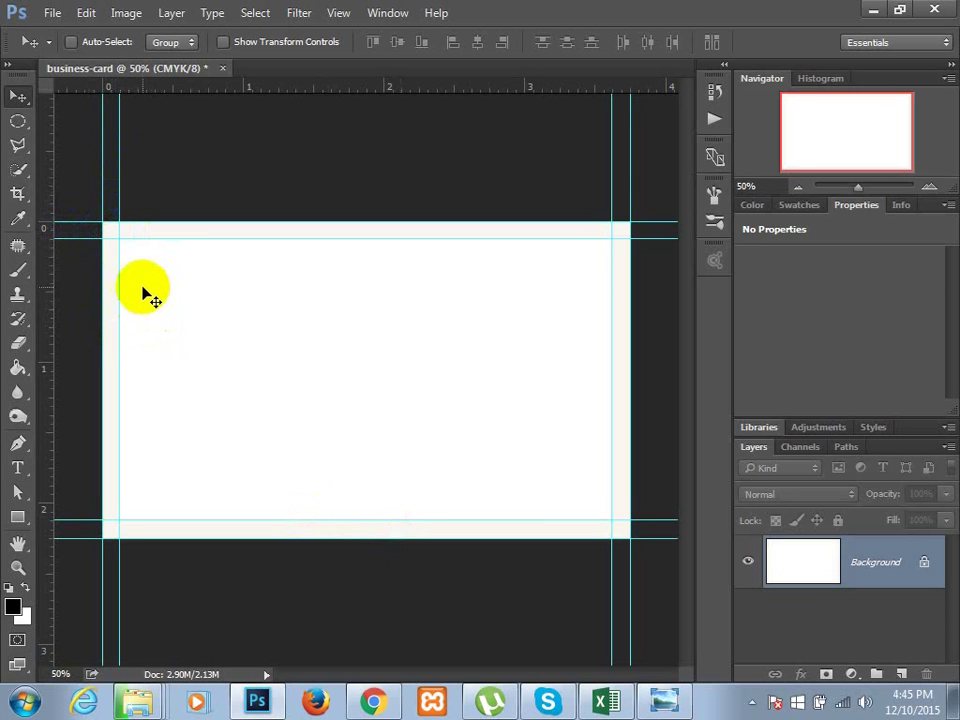
- Add inner margin guides a little inside the card's edges to mark the safe area
left_click(88, 304)
left_click_drag(120, 317, 119, 314)
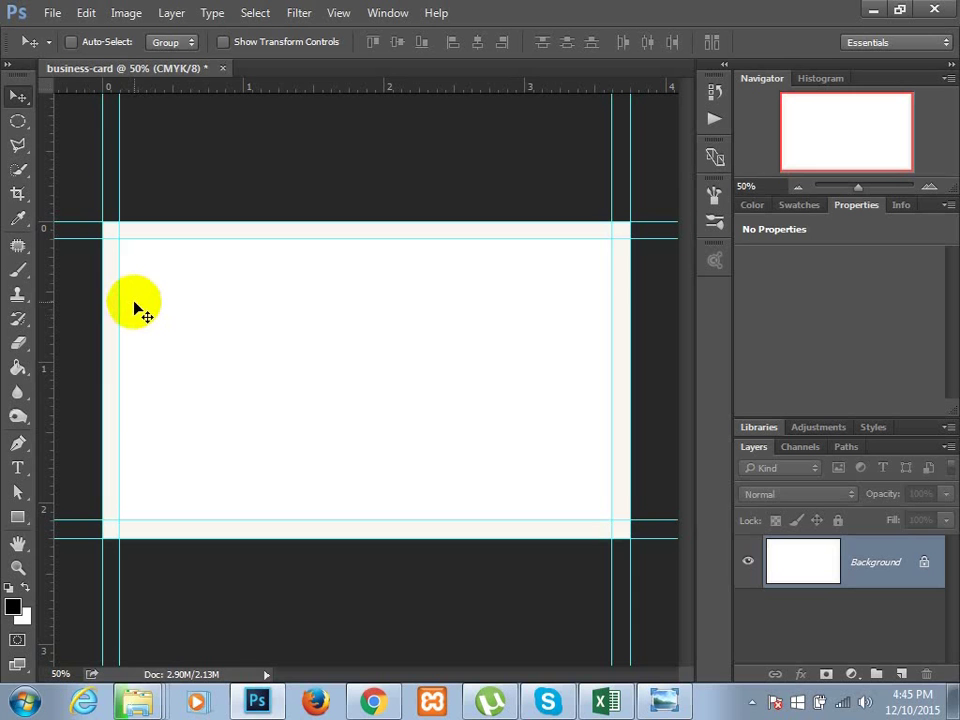
left_click_drag(140, 310, 103, 302)
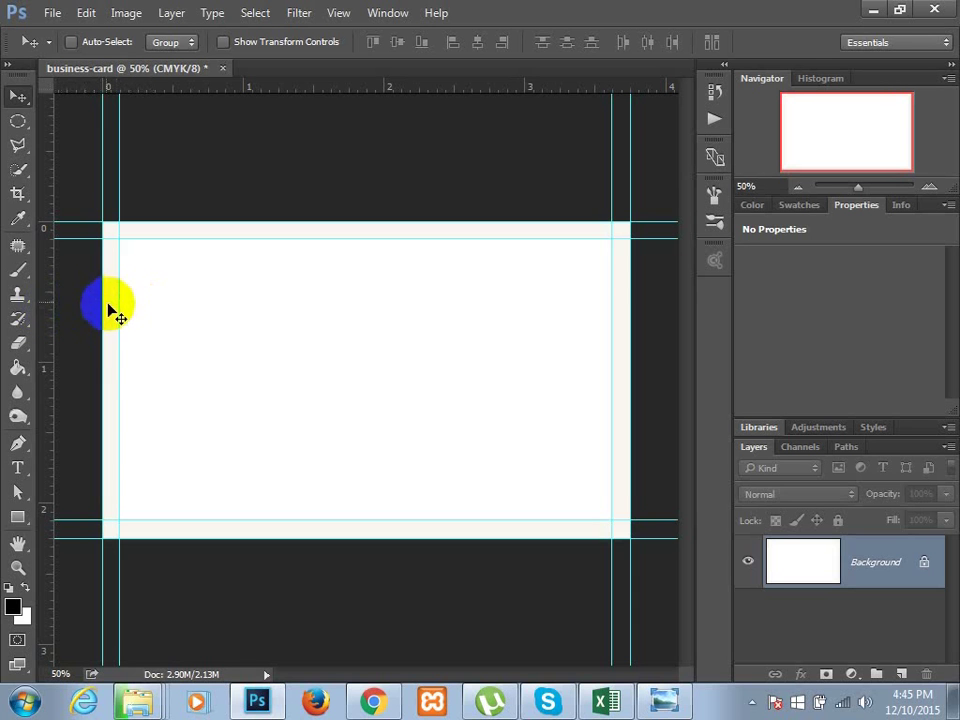
mouse_move(150, 311)
left_mouse_down()
mouse_move(95, 330)
mouse_move(17, 246)
mouse_move(47, 305)
mouse_move(136, 298)
left_mouse_up()
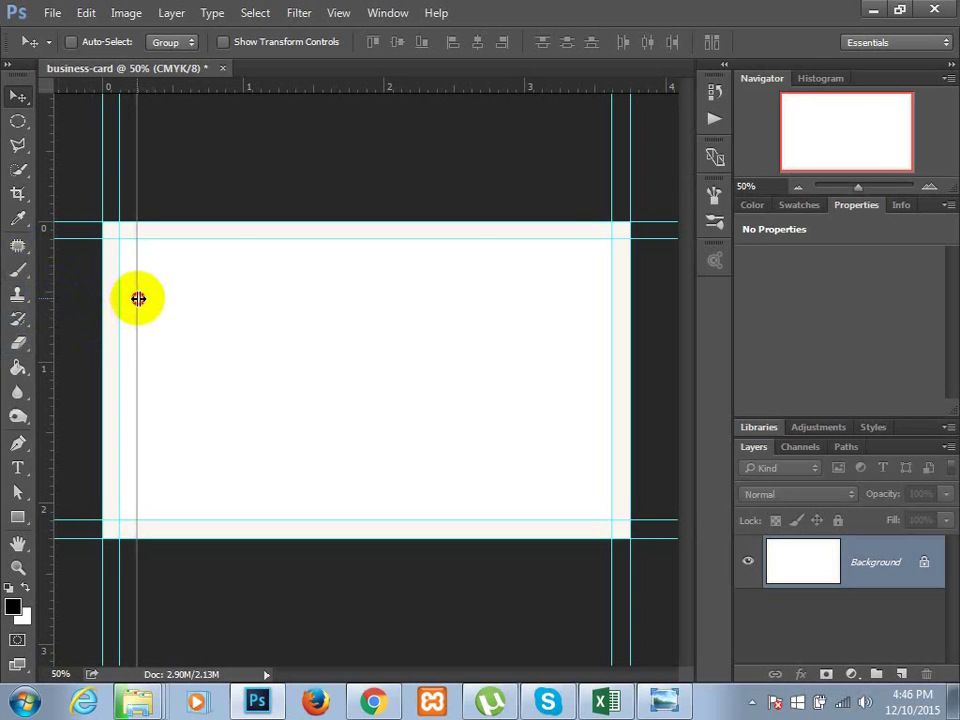
left_click_drag(52, 320, 594, 404)
left_click_drag(450, 86, 447, 256)
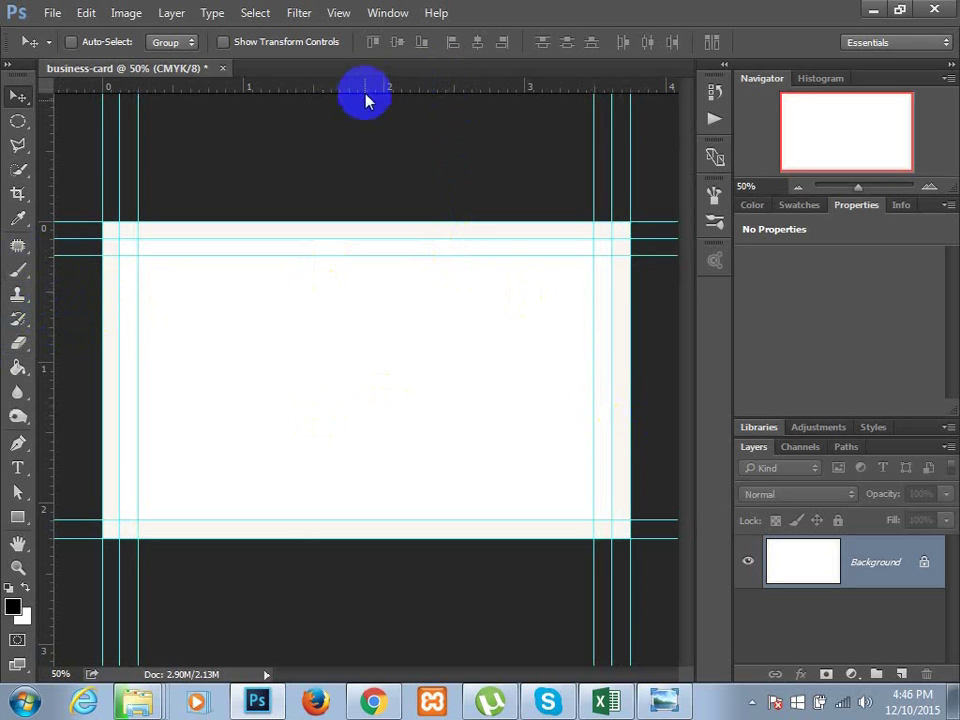
left_click_drag(364, 90, 373, 501)
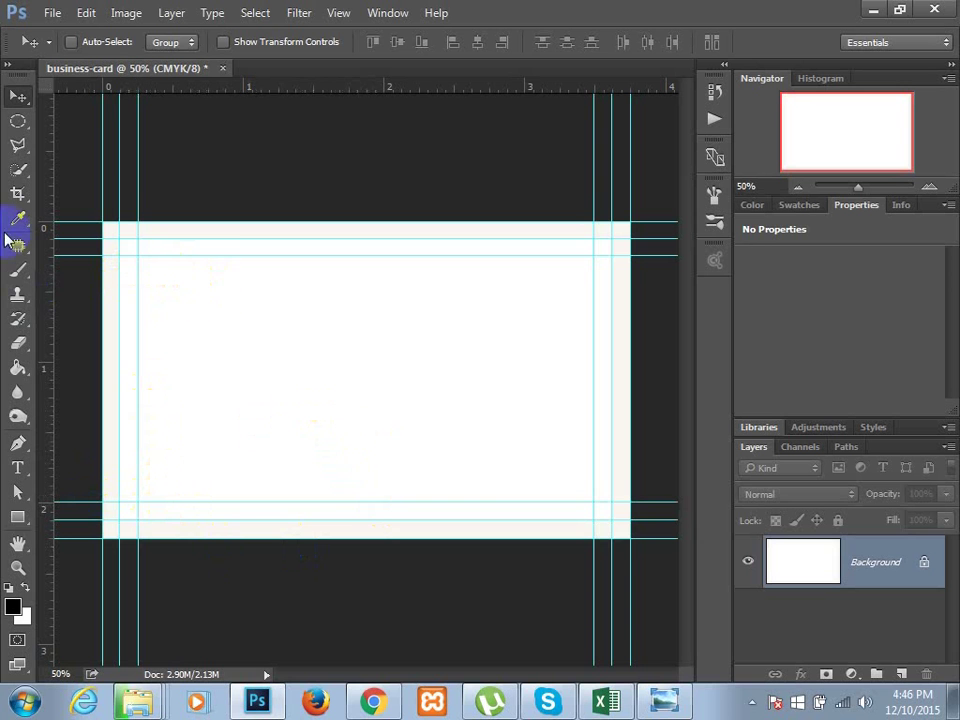
left_click(19, 130)
left_click_drag(17, 122, 75, 101)
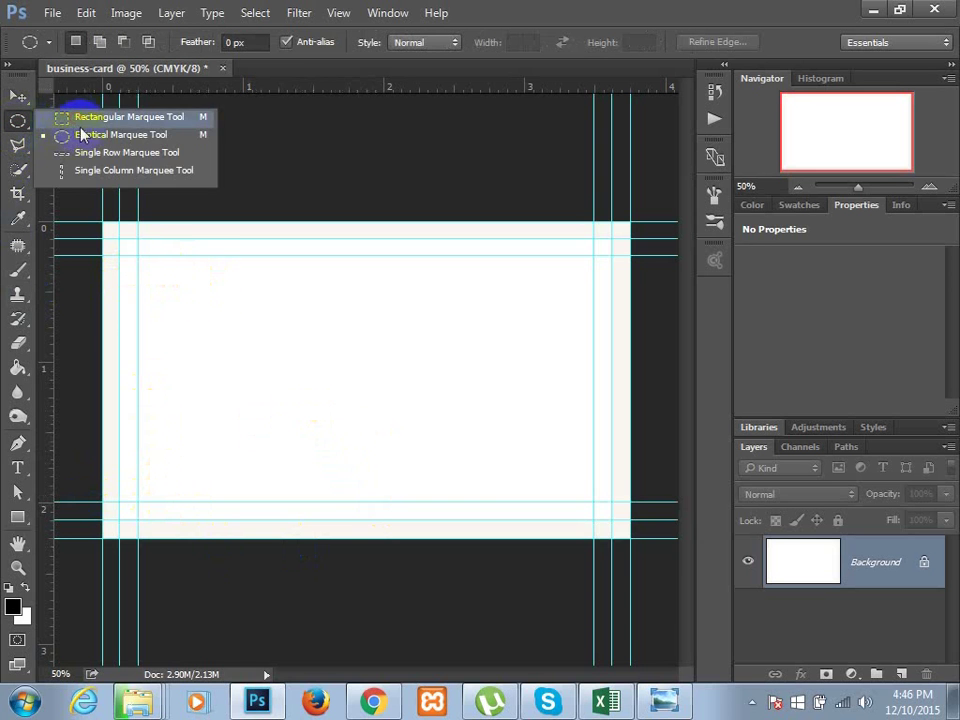
left_click_drag(139, 255, 592, 499)
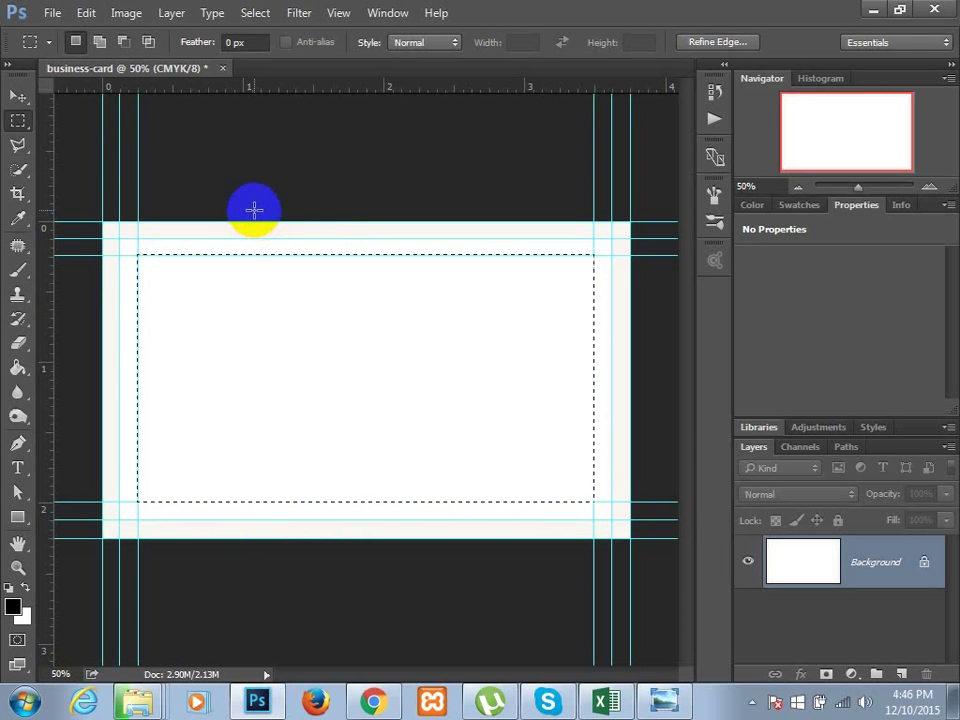
left_click(255, 198)
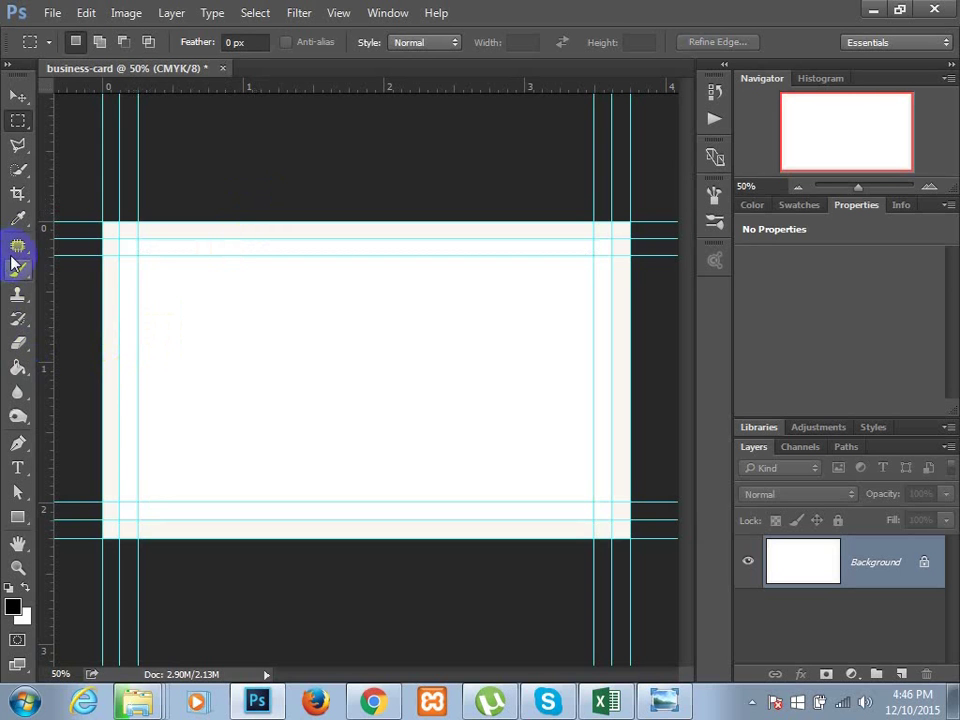
left_click(20, 216)
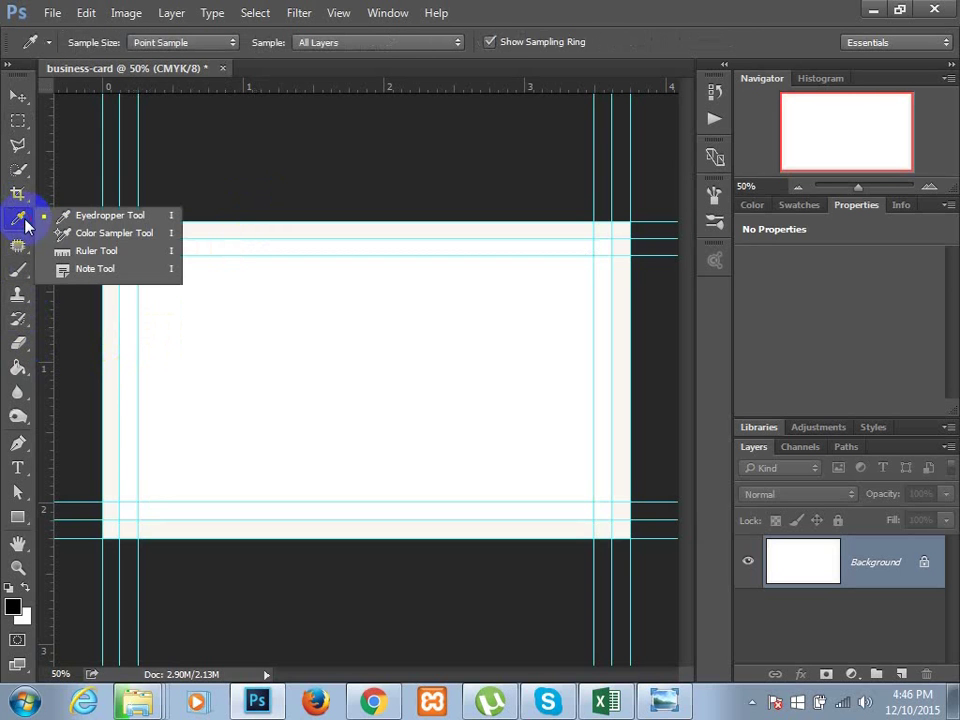
left_click(103, 254)
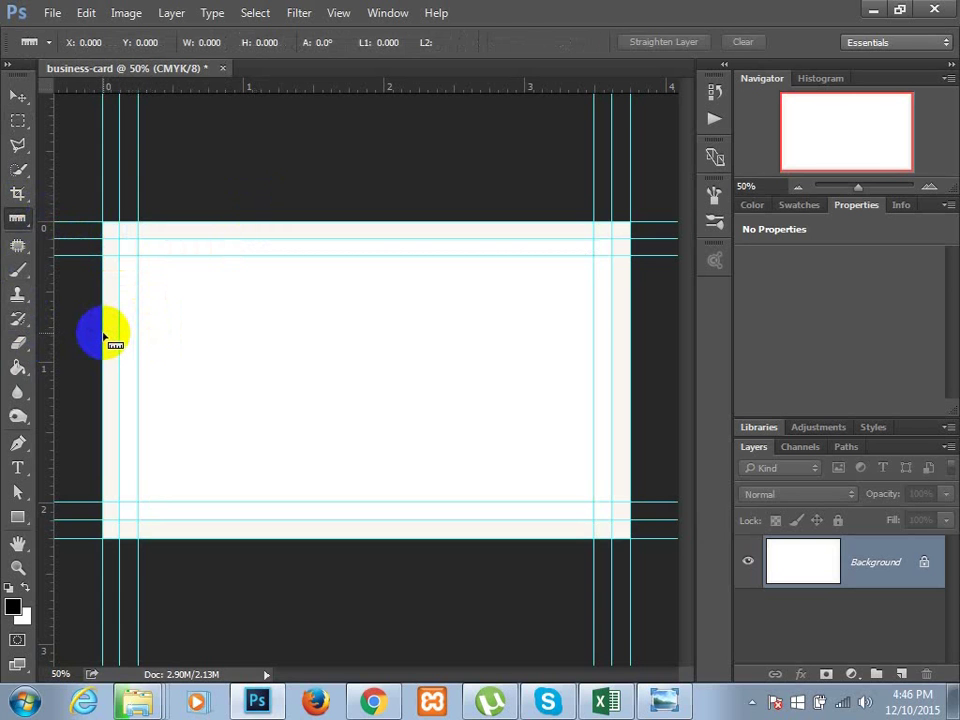
left_click_drag(103, 335, 120, 333)
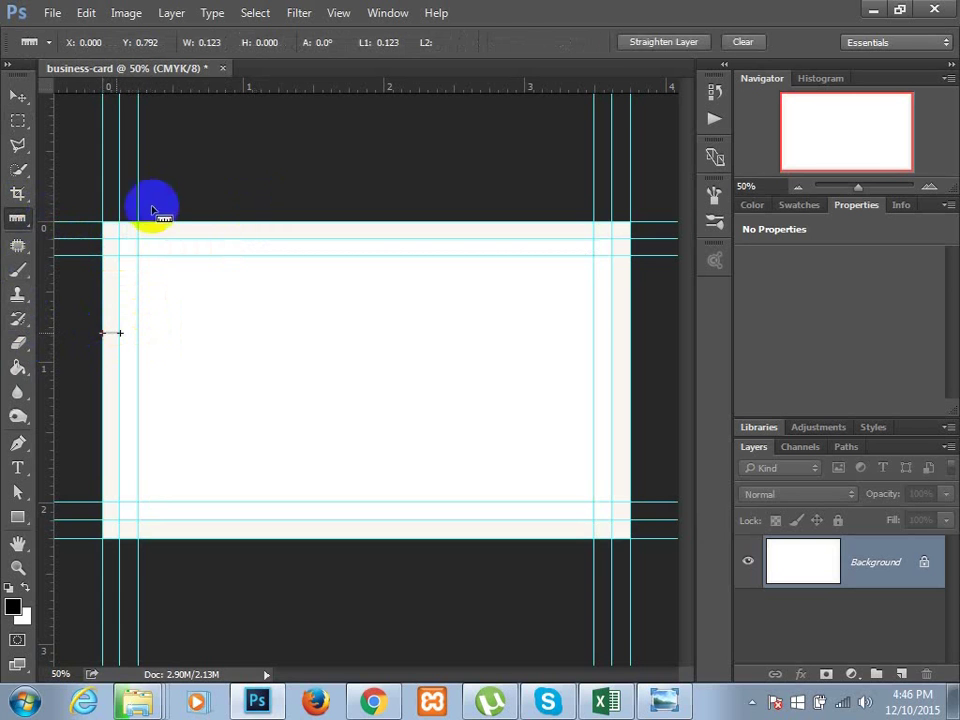
left_click(111, 335)
mouse_move(111, 333)
left_mouse_down()
mouse_move(120, 343)
mouse_move(106, 331)
left_mouse_up()
key("ctrl+plus")
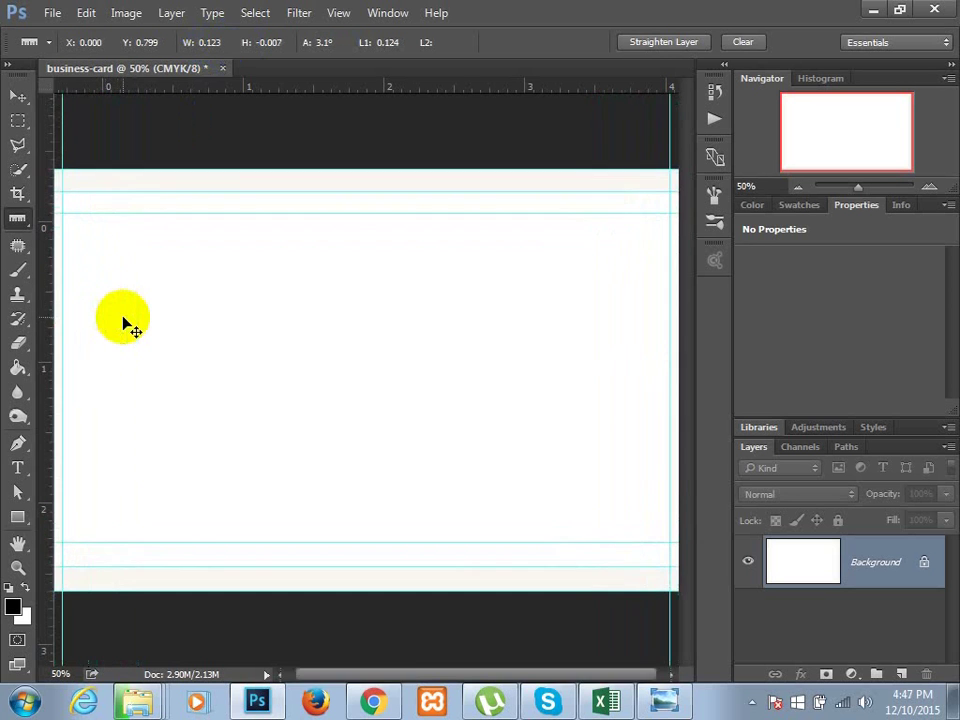
left_click_drag(251, 324, 315, 289)
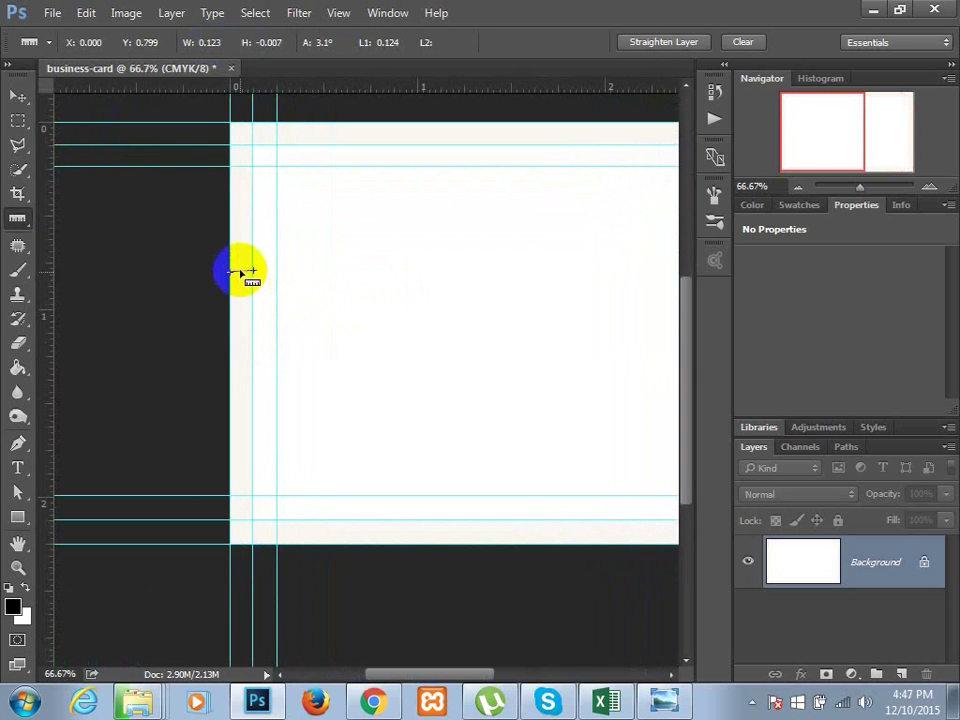
left_click_drag(241, 270, 266, 274)
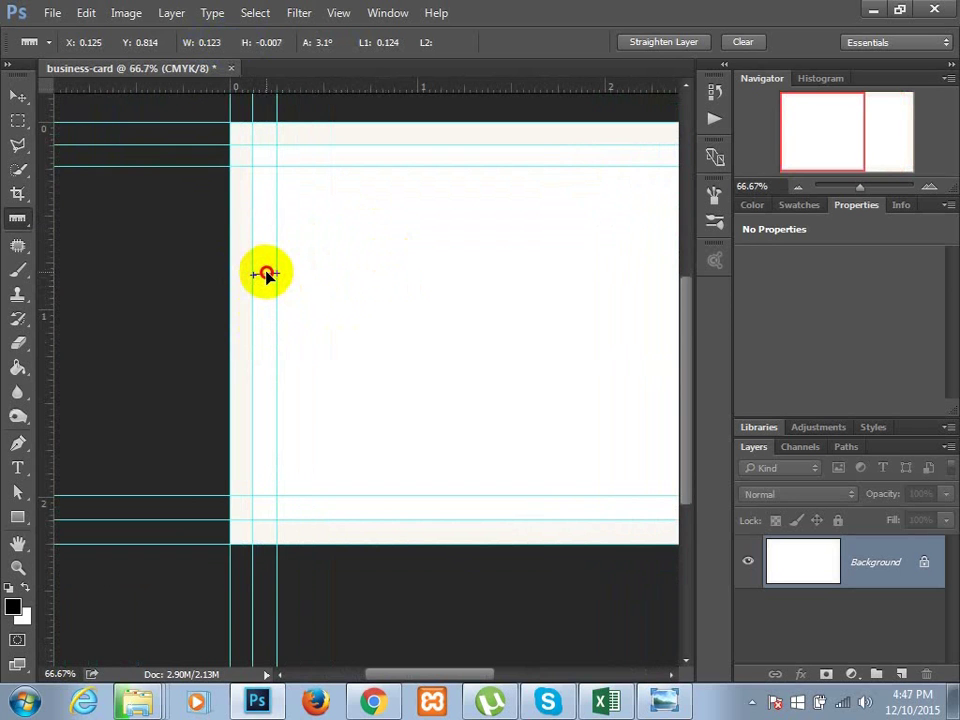
left_click_drag(266, 274, 186, 227)
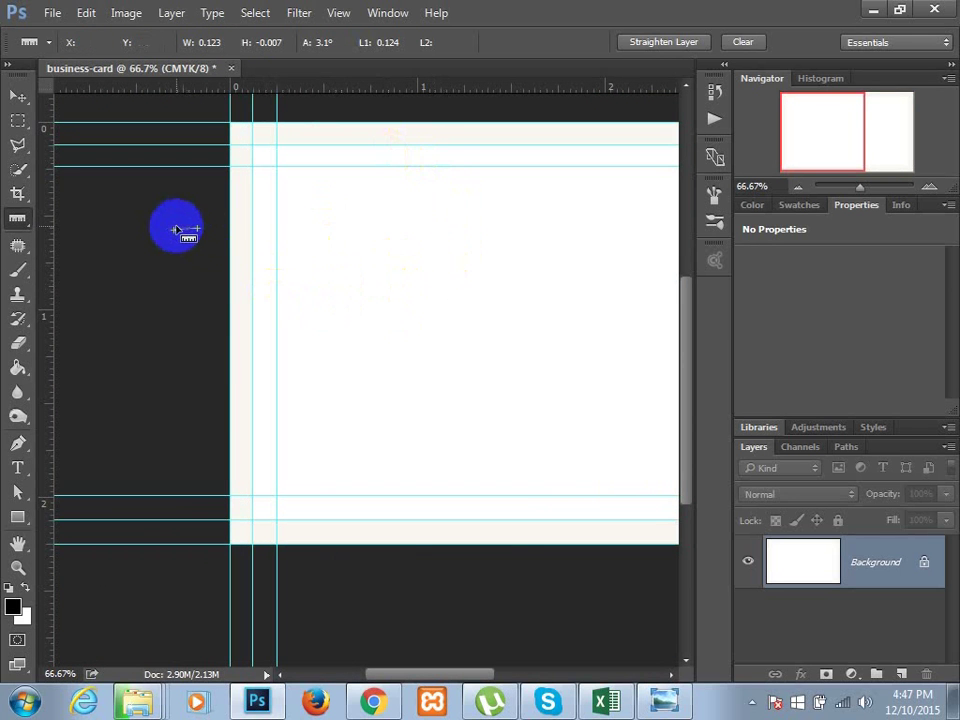
key("ctrl+minus")
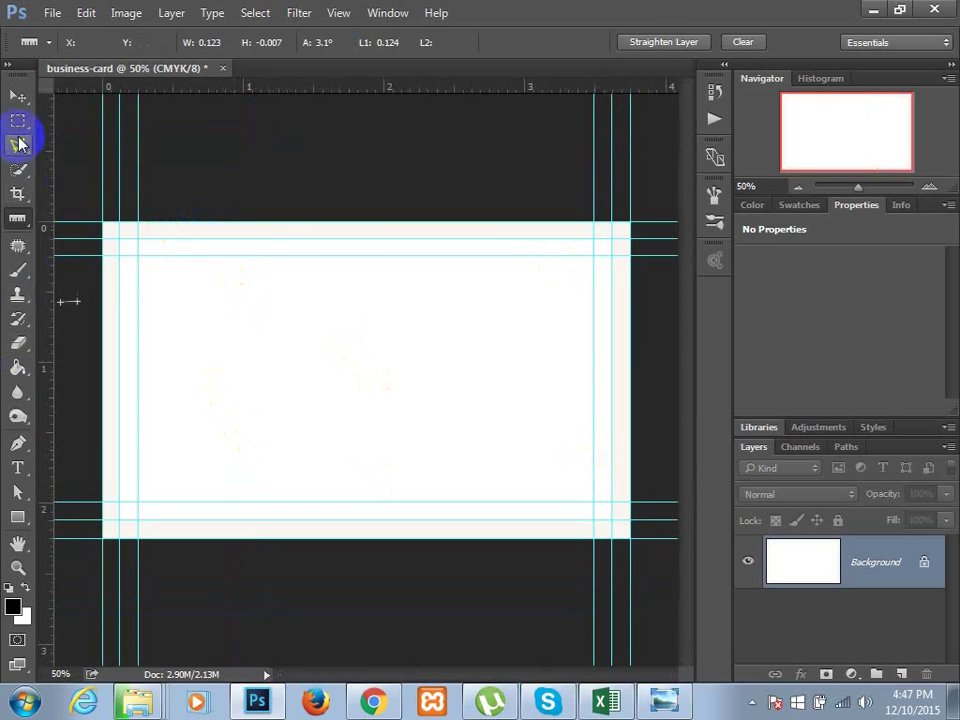
left_click(17, 120)
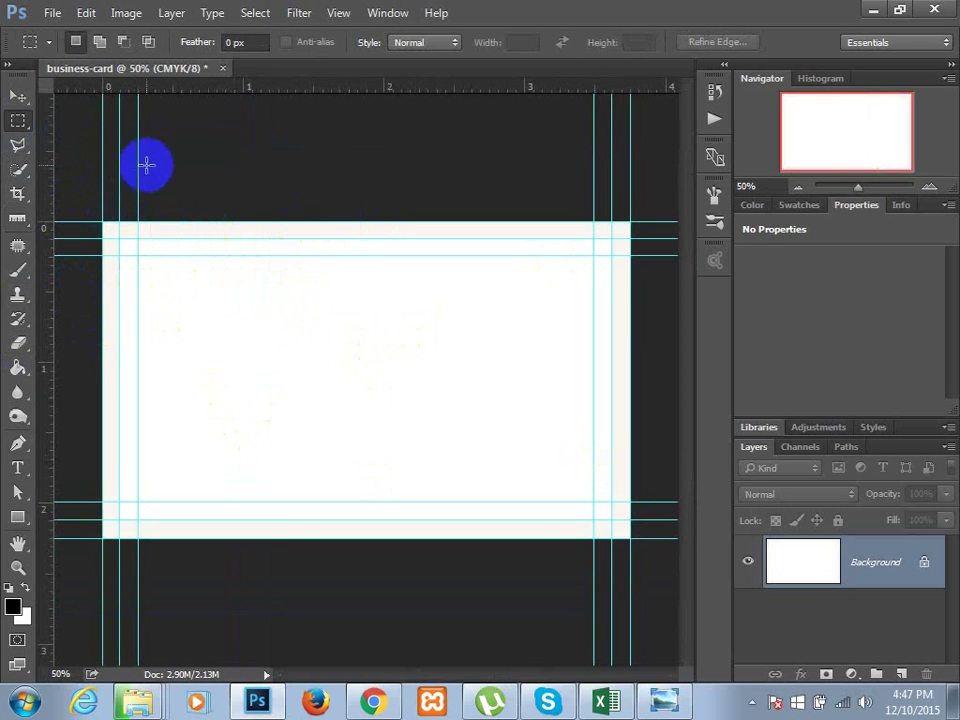
- Check the guides with the Move tool, then minimize Photoshop to show the project folder
left_click(15, 97)
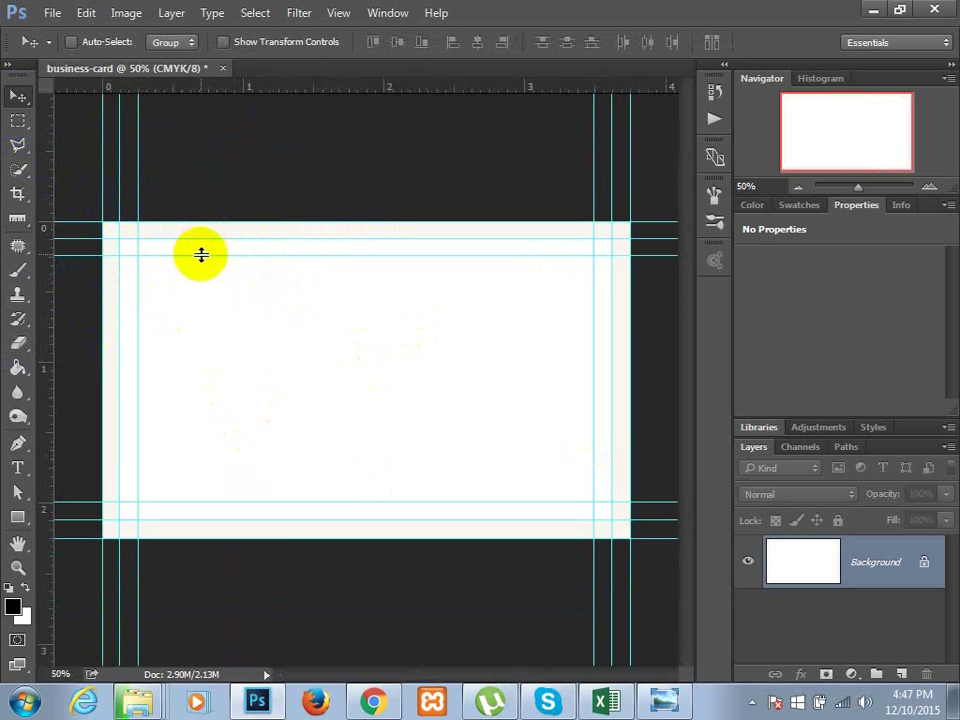
mouse_move(199, 255)
left_mouse_down()
mouse_move(204, 272)
mouse_move(204, 256)
left_mouse_up()
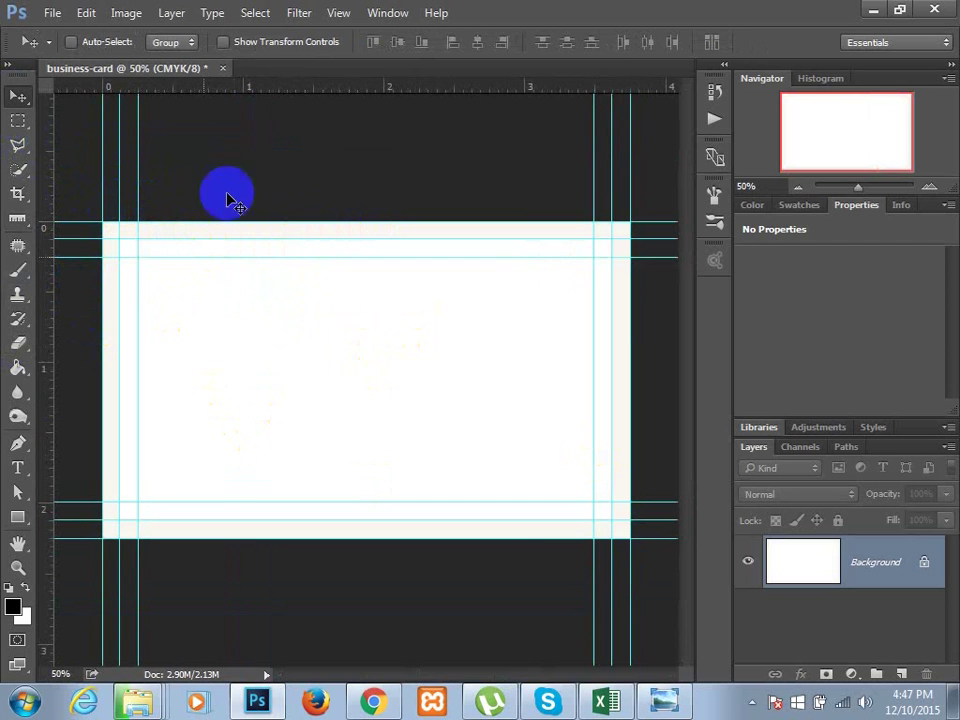
left_click(339, 14)
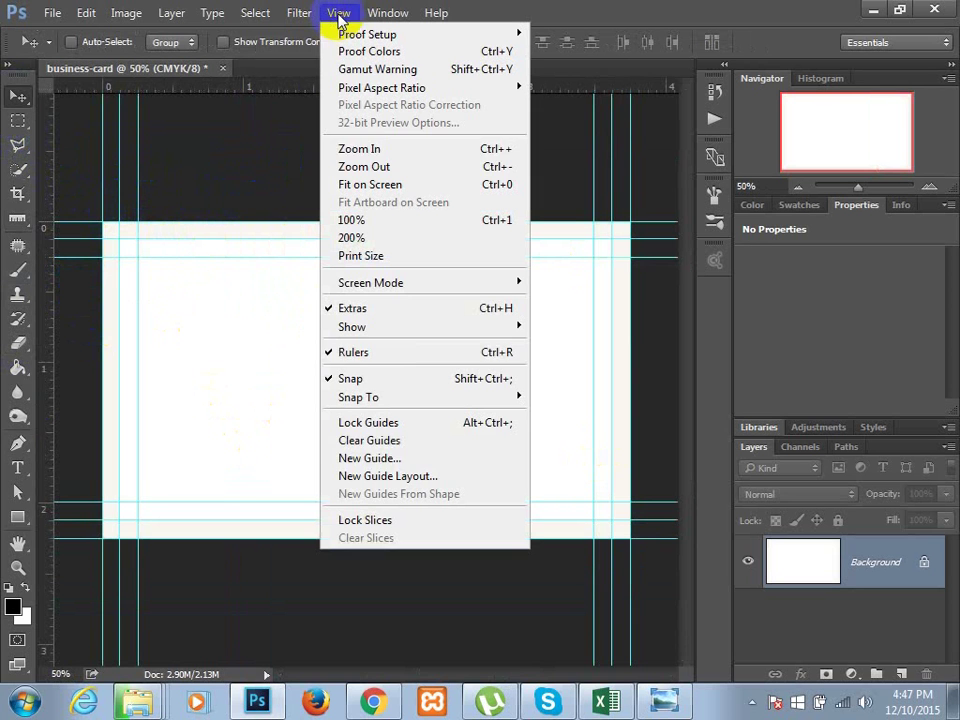
mouse_move(386, 458)
left_mouse_down()
mouse_move(336, 446)
mouse_move(393, 428)
mouse_move(369, 379)
mouse_move(43, 150)
left_mouse_up()
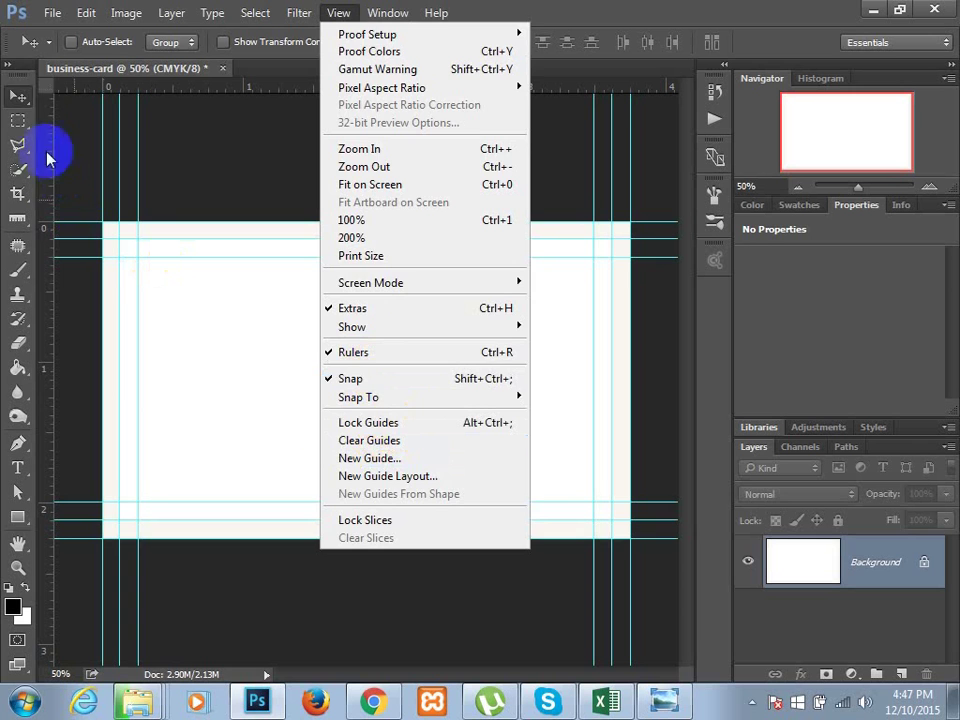
left_click(24, 95)
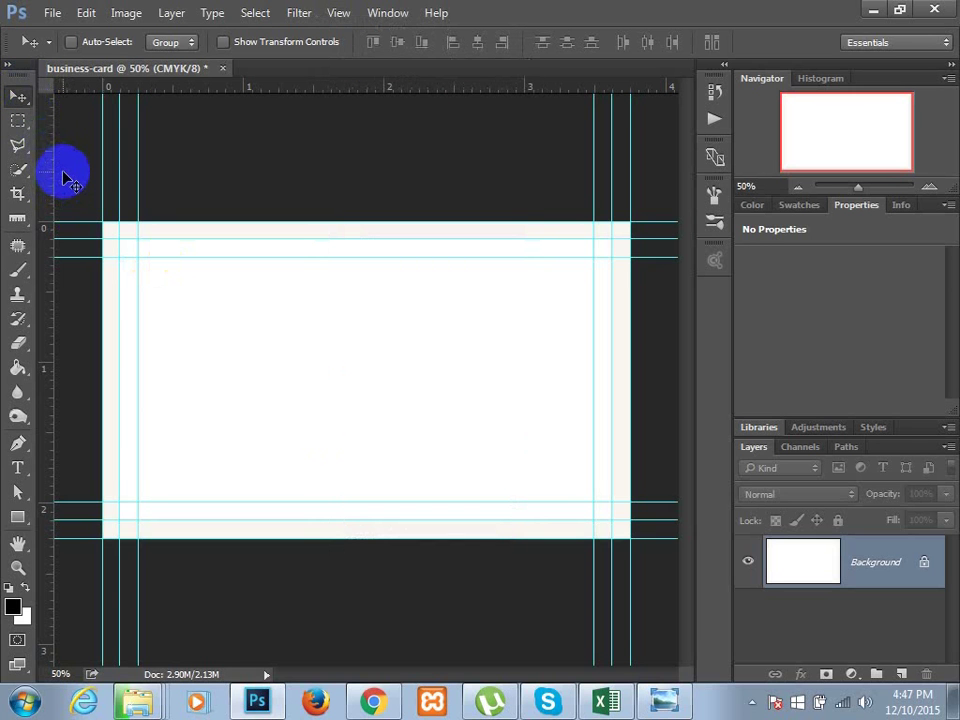
mouse_move(200, 250)
left_mouse_down()
mouse_move(158, 300)
mouse_move(270, 350)
mouse_move(265, 314)
left_mouse_up()
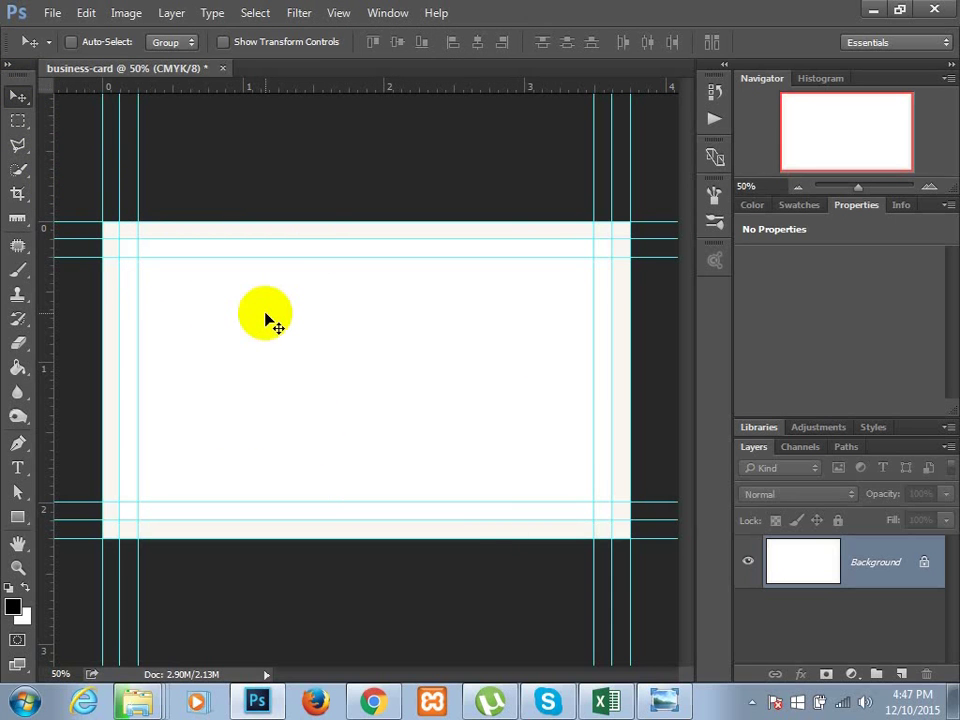
left_click(871, 10)
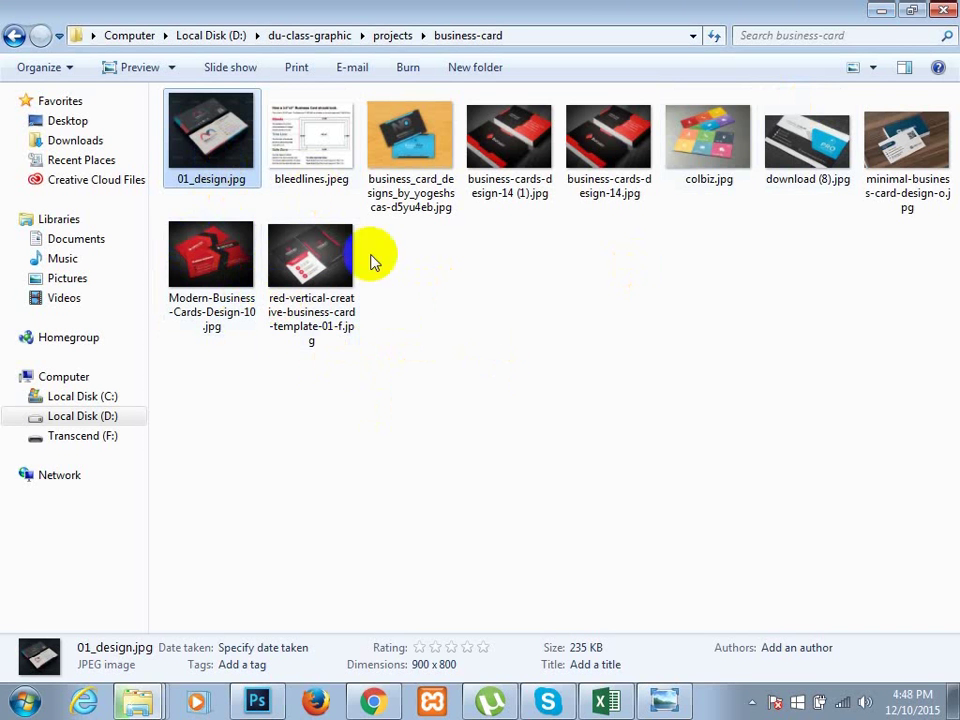
- Open 01_design.jpg with Adobe Photoshop CC 2015 as a reference document
right_click(199, 132)
mouse_move(428, 423)
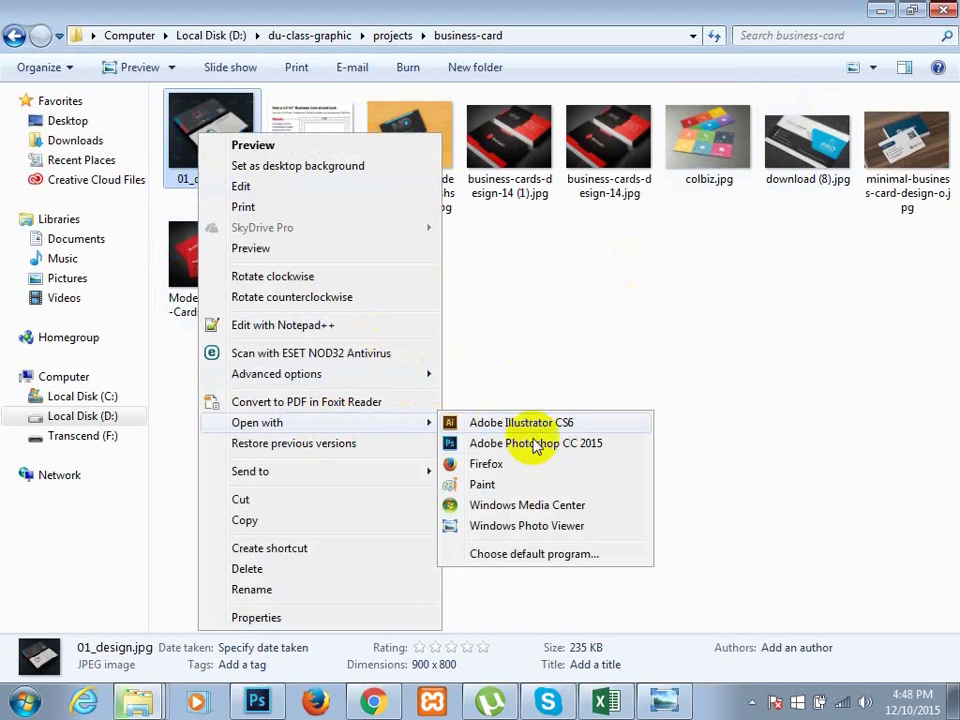
left_click(536, 445)
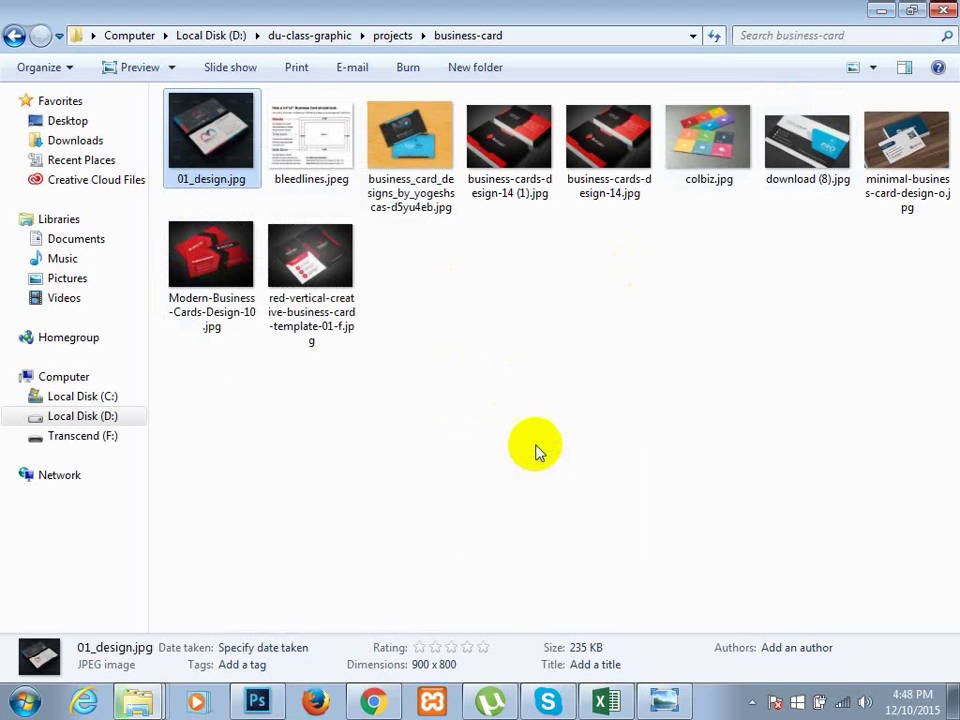
key("Return")
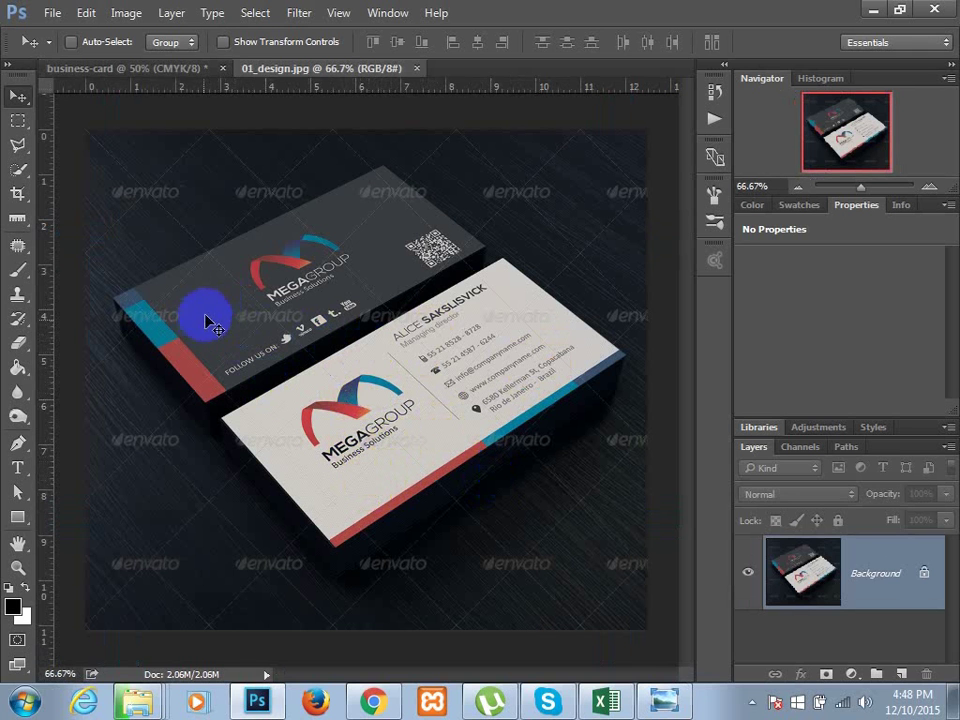
- Pick the Eyedropper tool and bring the business-card document back to the front
left_click(17, 218)
left_click(80, 218)
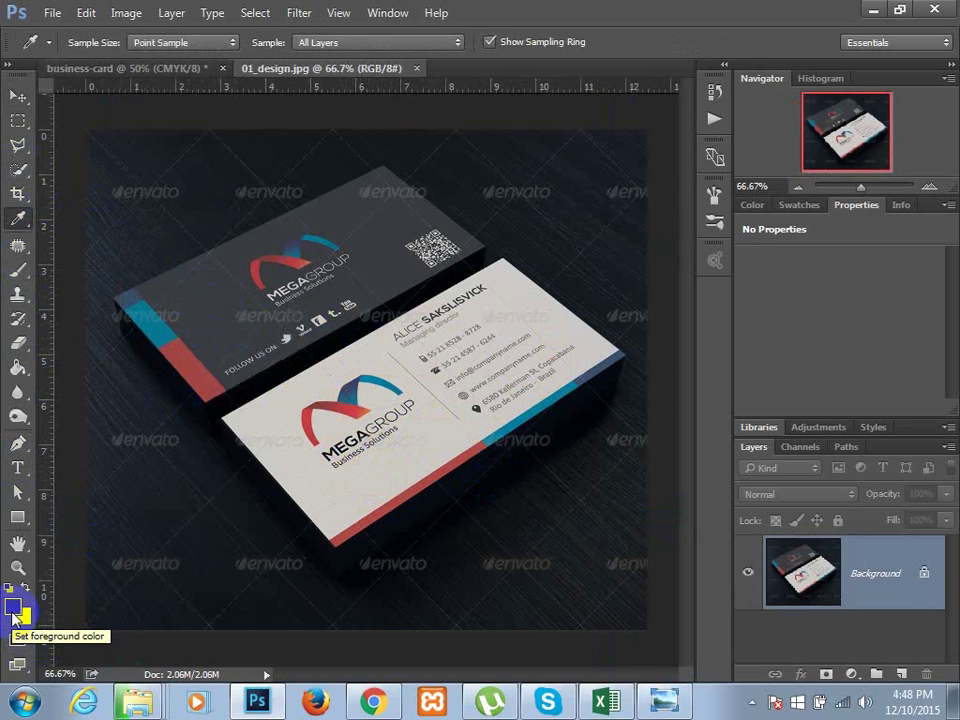
left_click(160, 70)
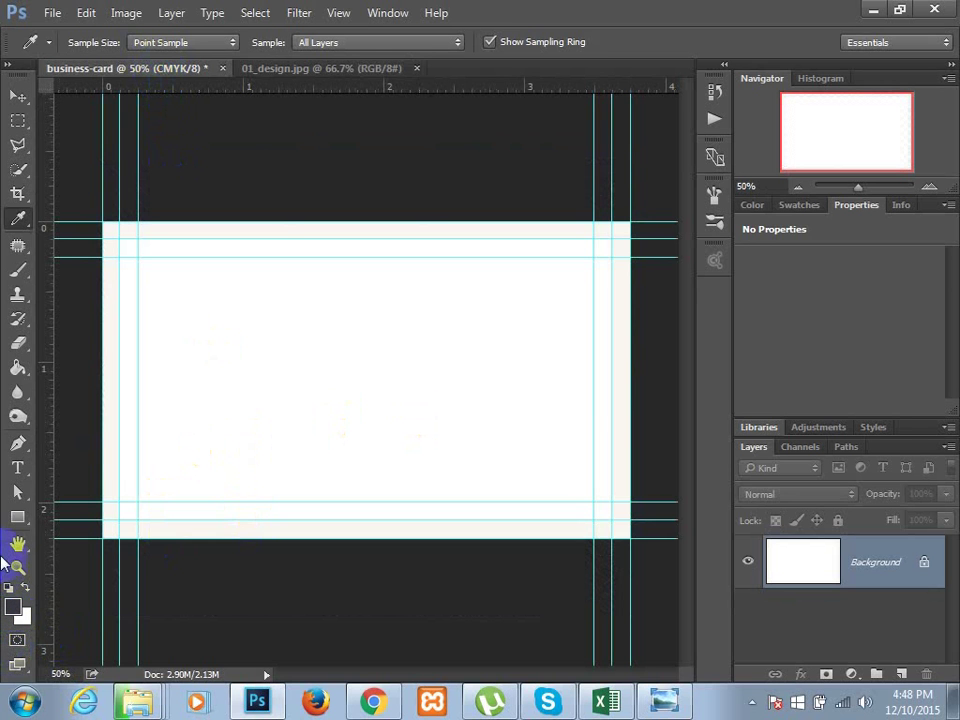
- Draw a dark slate, no-stroke 1050 × 600 px rectangle between the margin guides
left_click(20, 519)
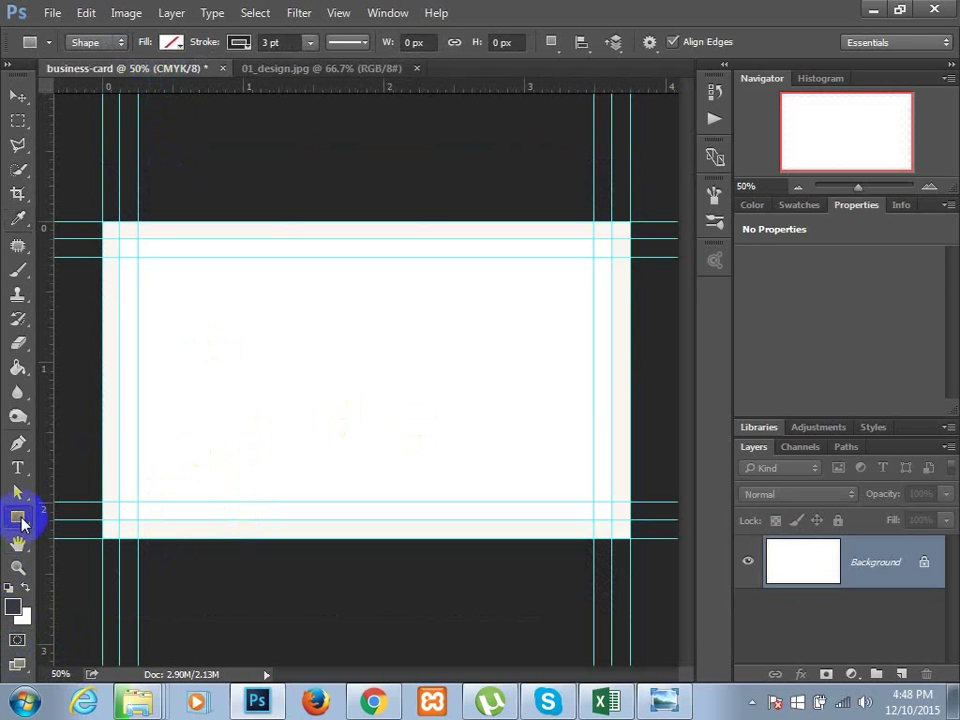
left_click(171, 42)
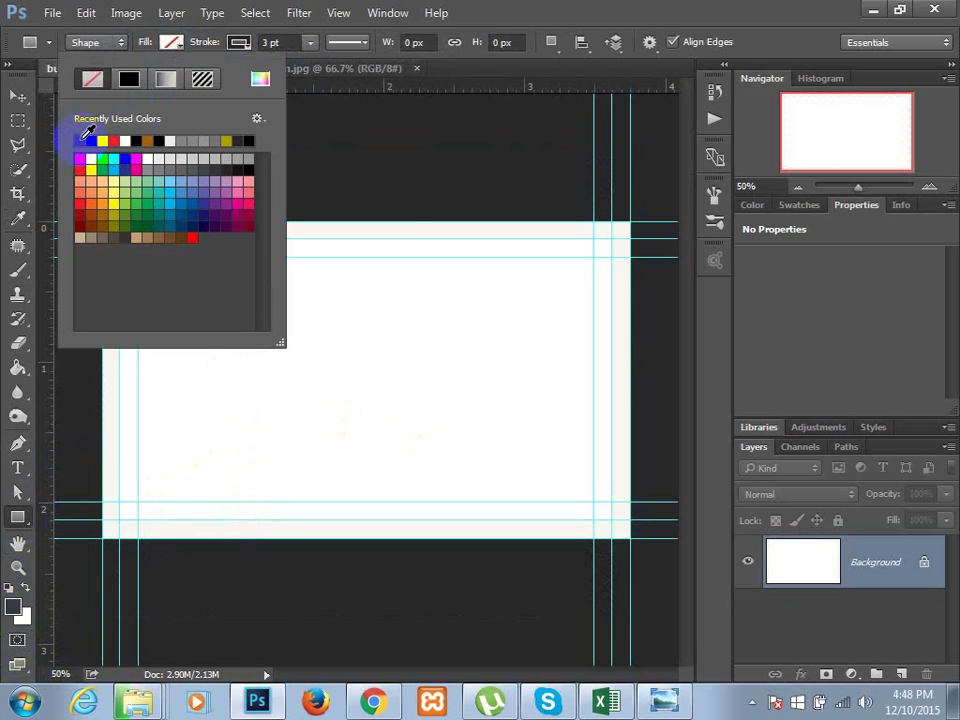
left_click(82, 139)
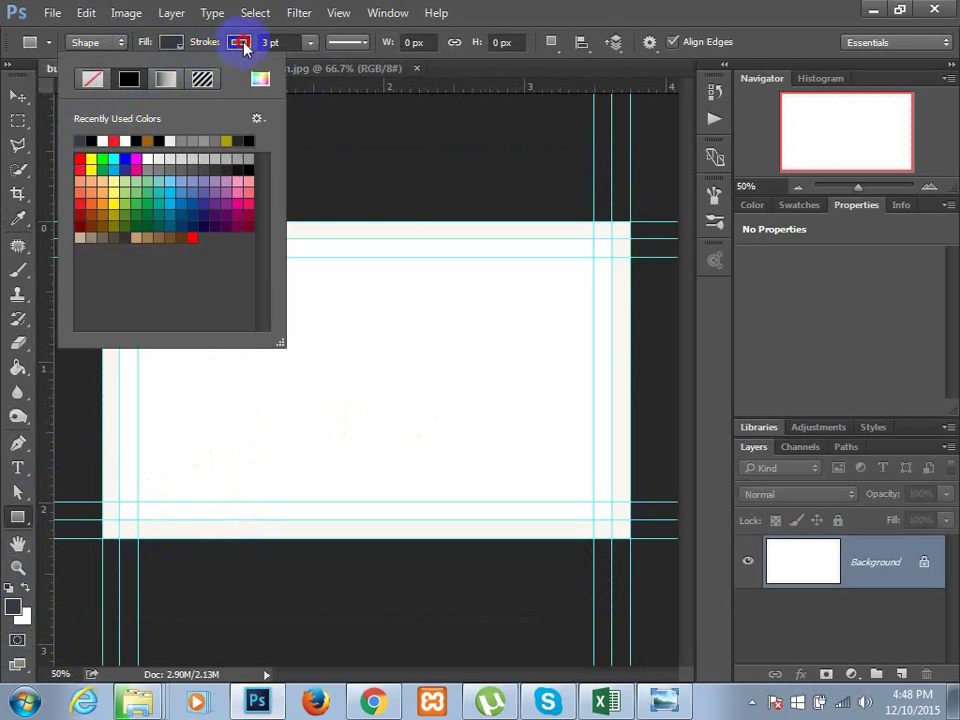
left_click(240, 43)
left_click(161, 80)
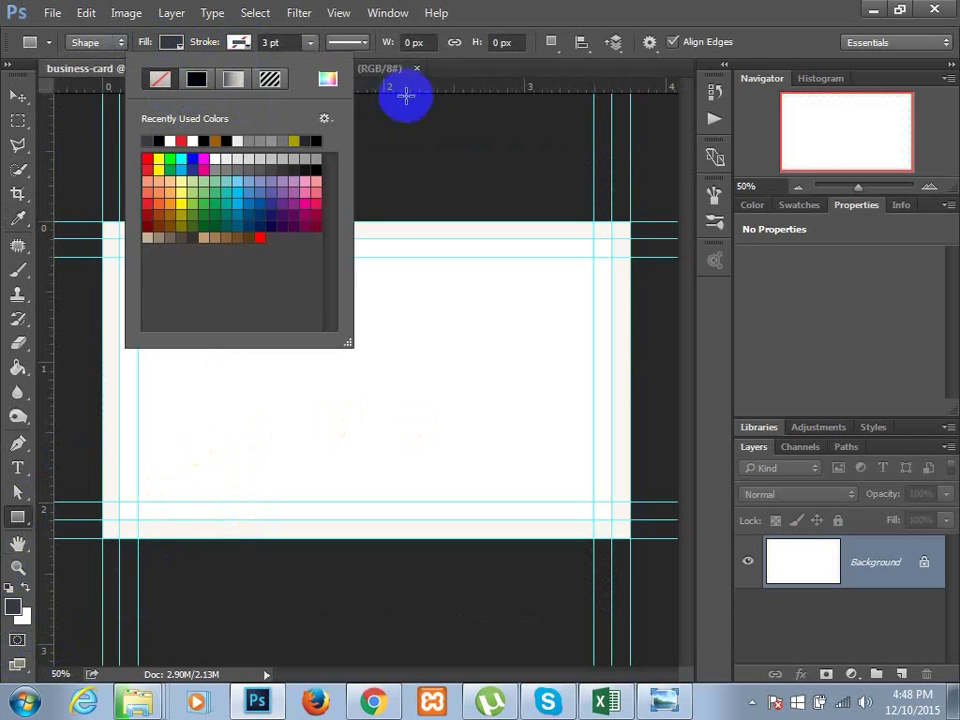
left_click(435, 84)
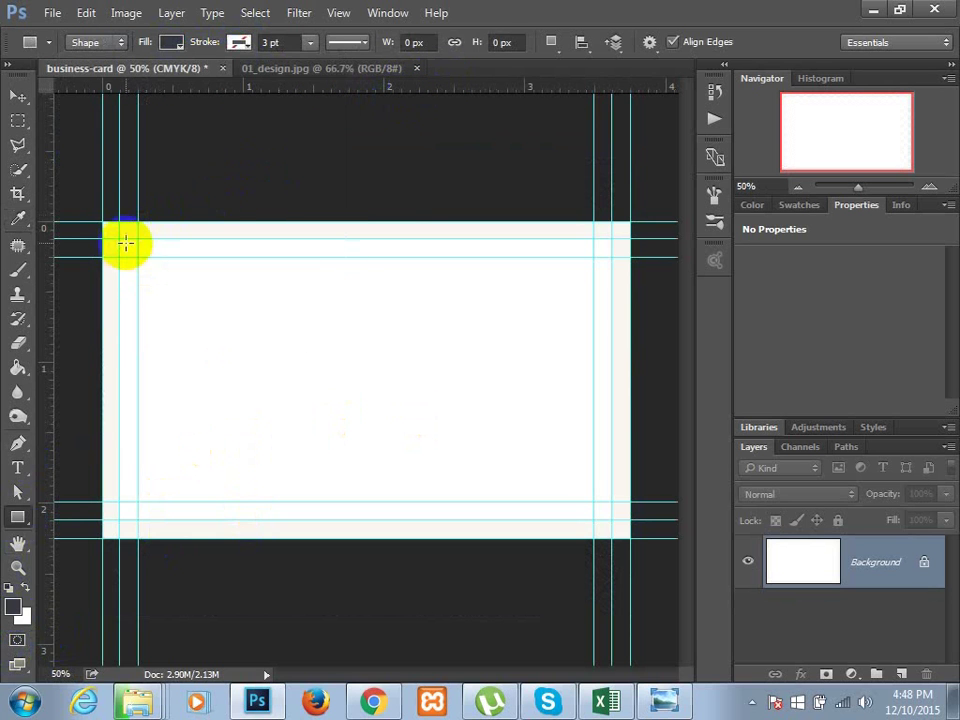
left_click_drag(119, 239, 611, 518)
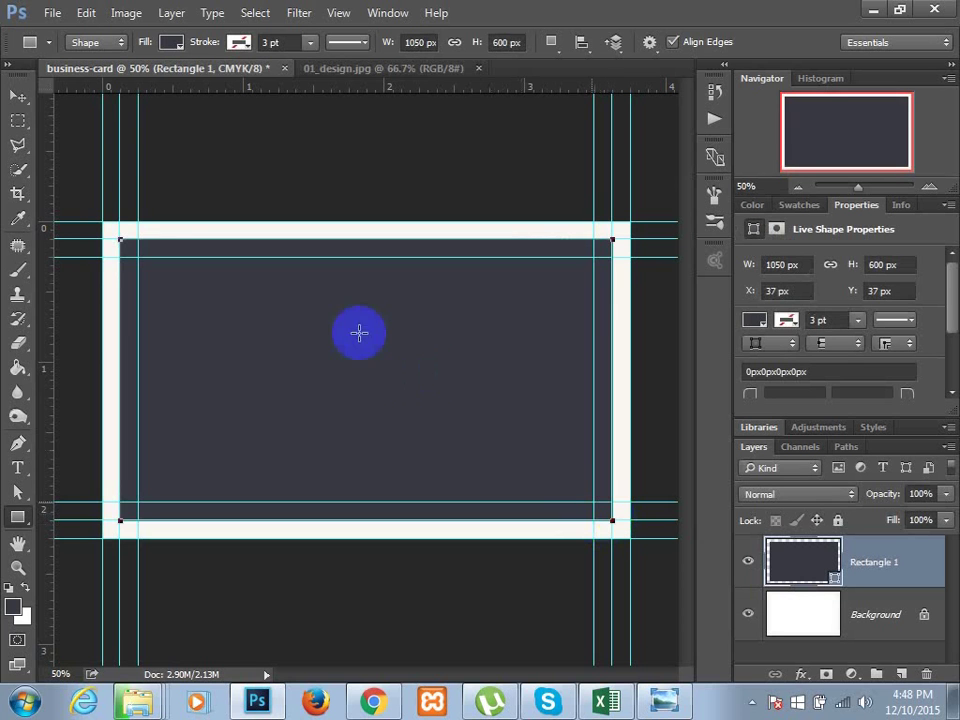
left_click(20, 100)
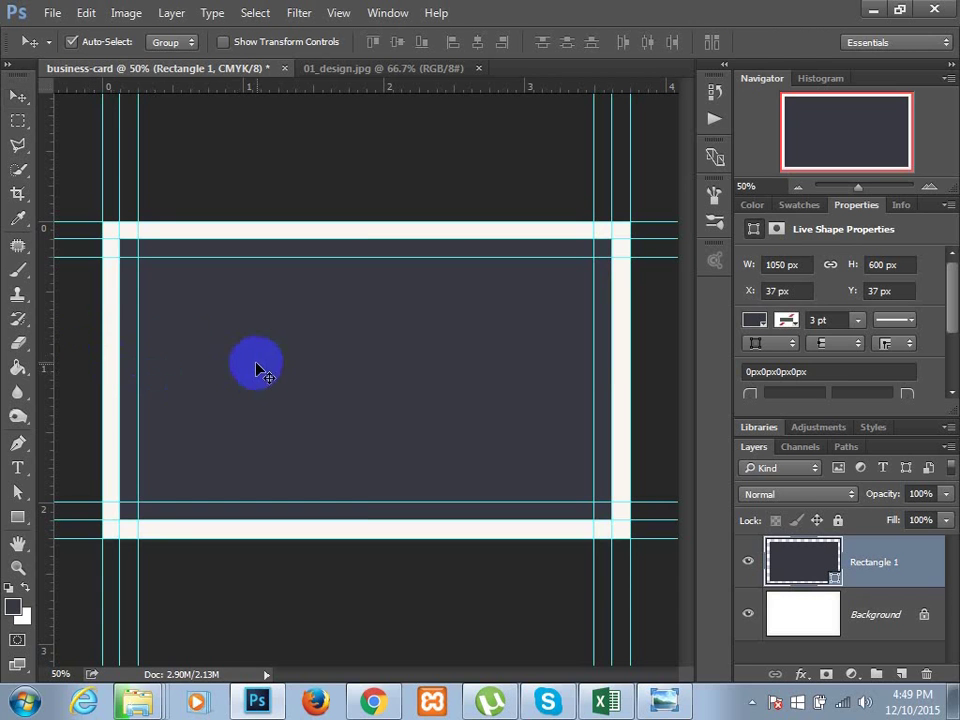
- Stretch Rectangle 1 to the bleed edges, 1125 × 675 px at 0, 0
key("ctrl+t")
left_click_drag(114, 236, 102, 221)
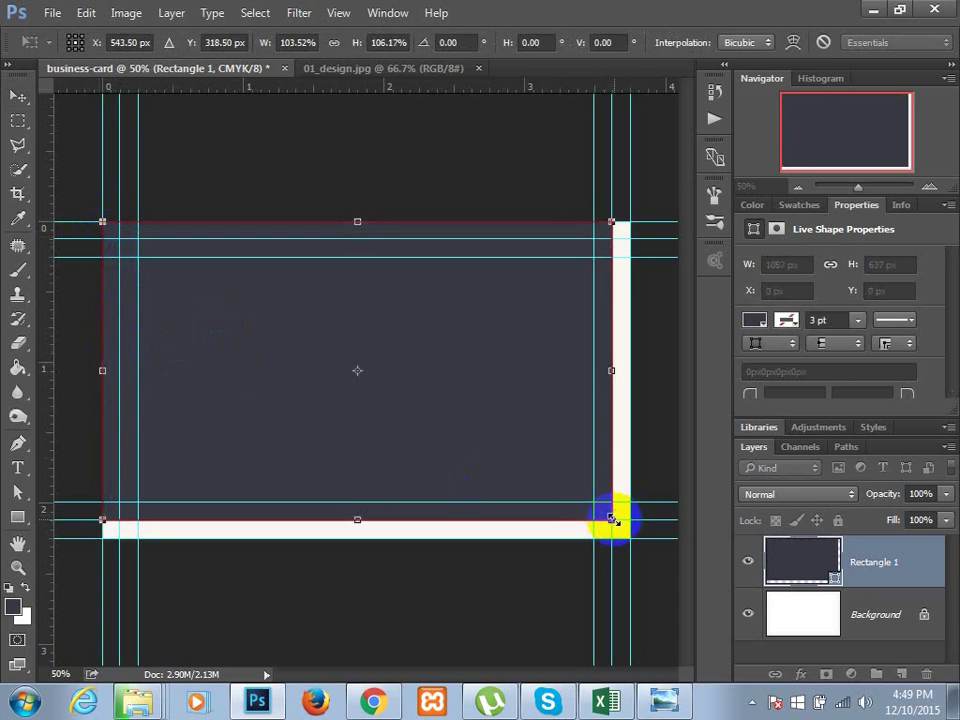
left_click_drag(612, 519, 629, 537)
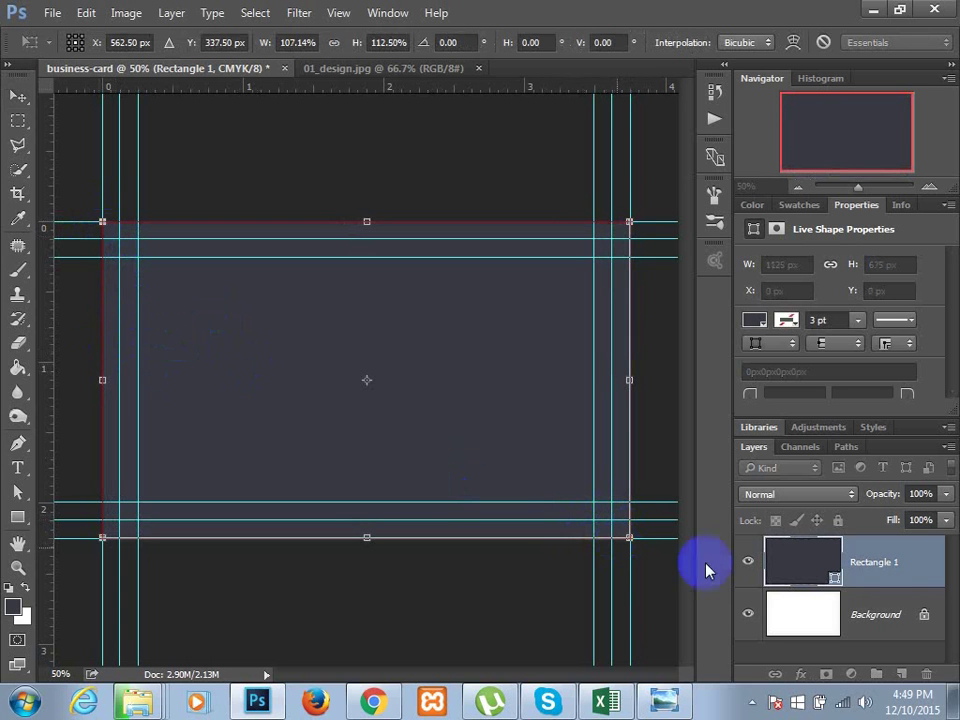
- Lock the Rectangle 1 layer completely and dismiss the locked-layer warning
left_click(871, 572)
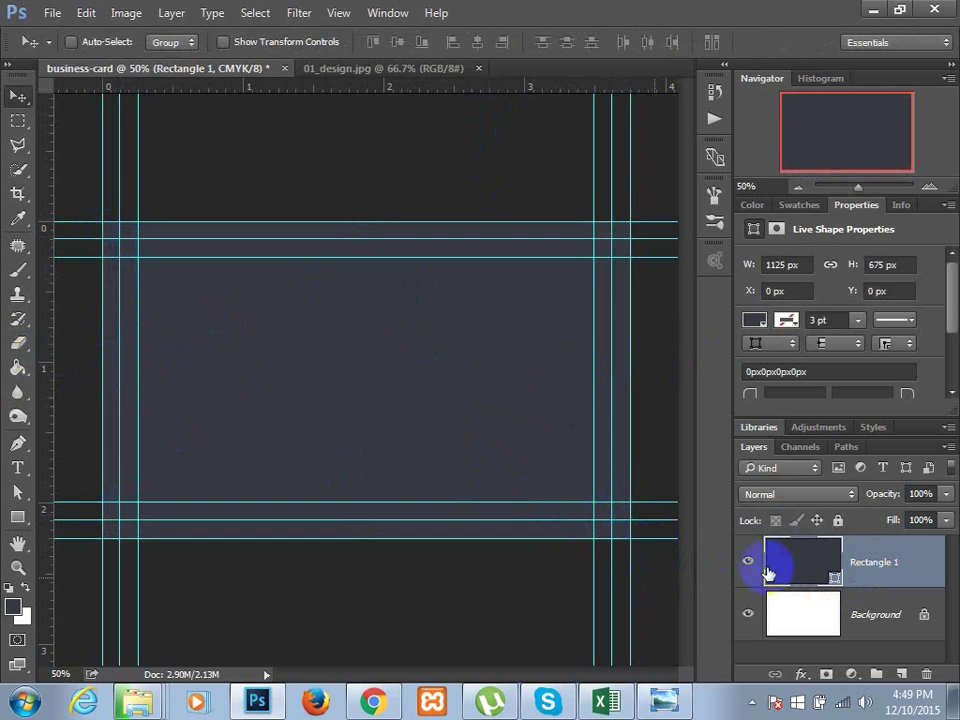
left_click(838, 520)
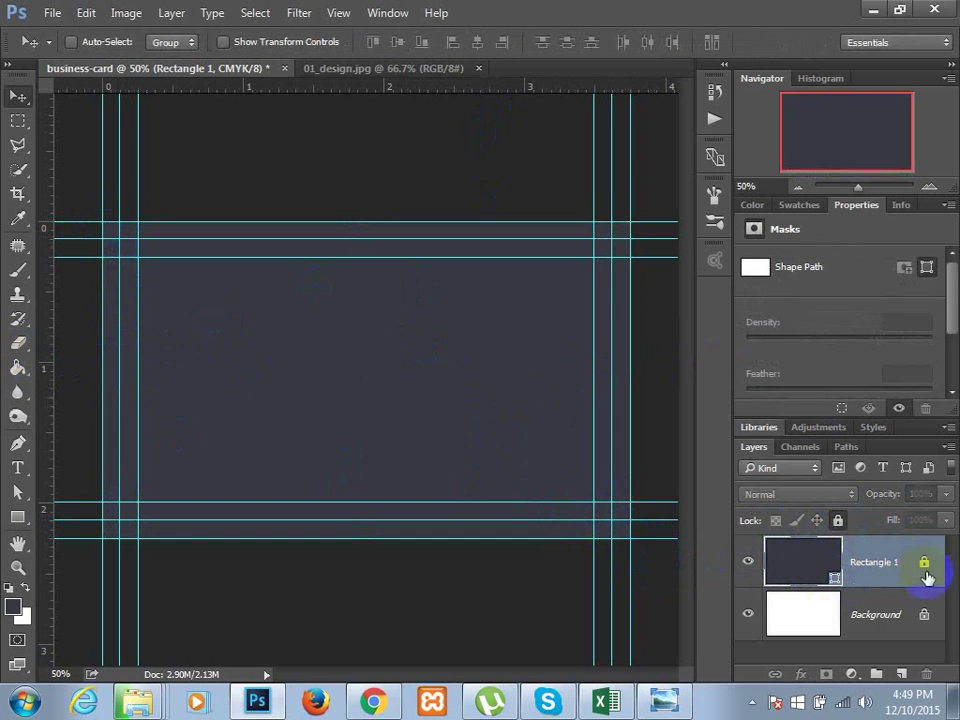
left_click_drag(440, 421, 403, 343)
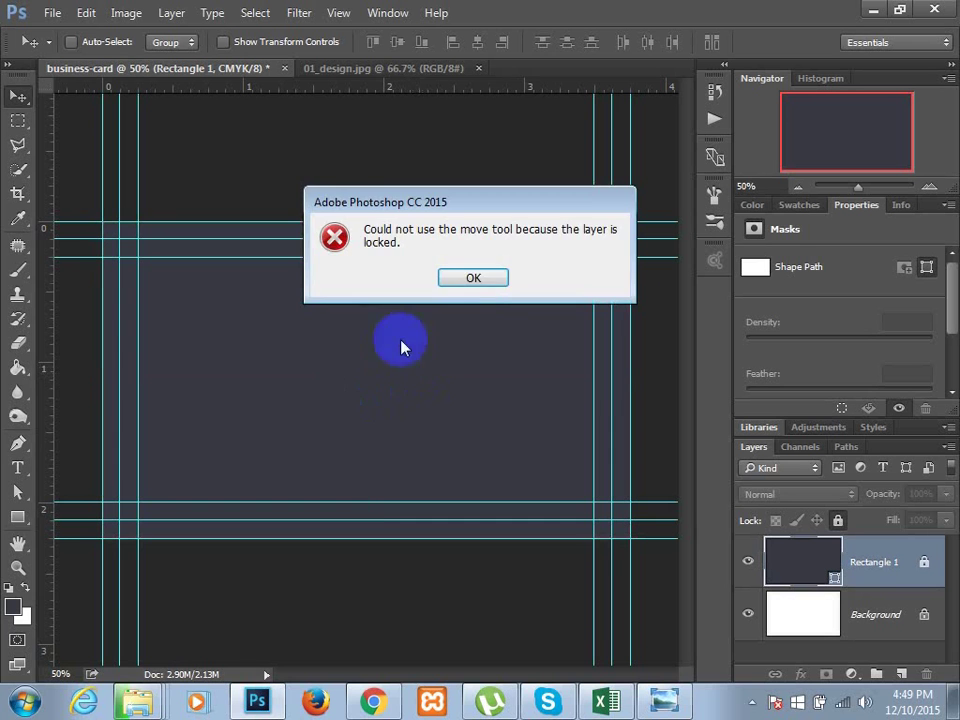
left_click(480, 278)
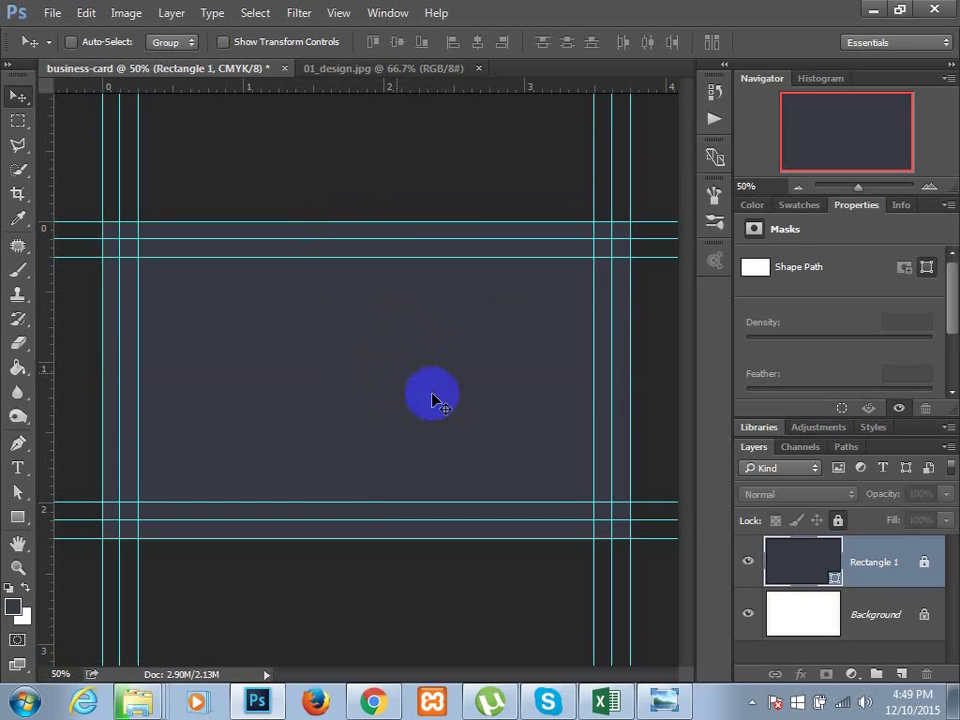
- Sample the teal stripe from 01_design.jpg as the foreground colour, then return to the card
left_click(370, 68)
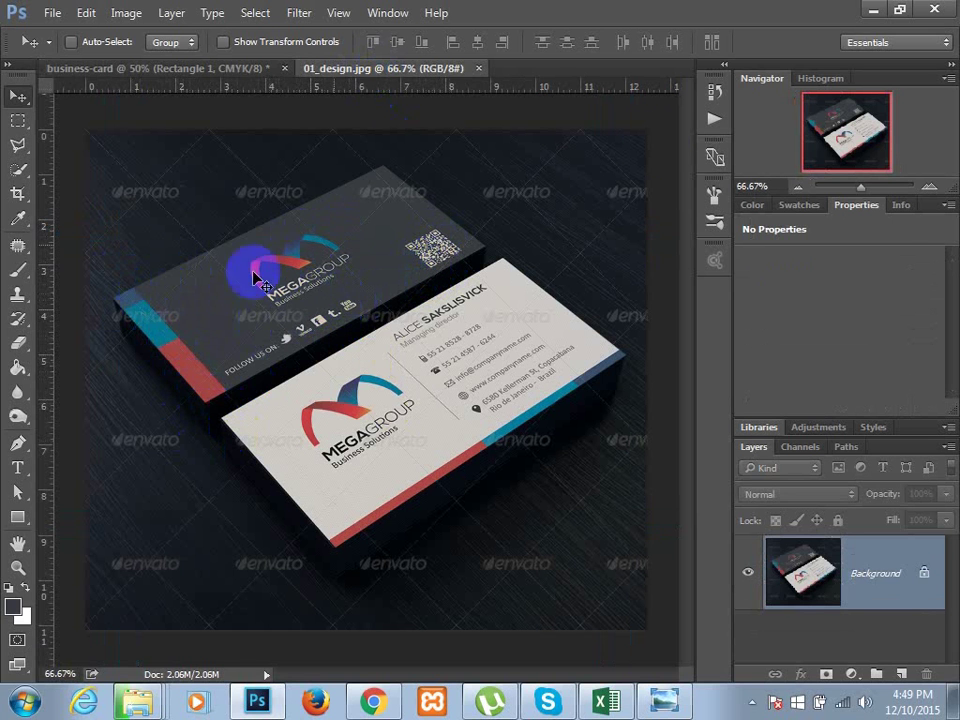
left_click(240, 75)
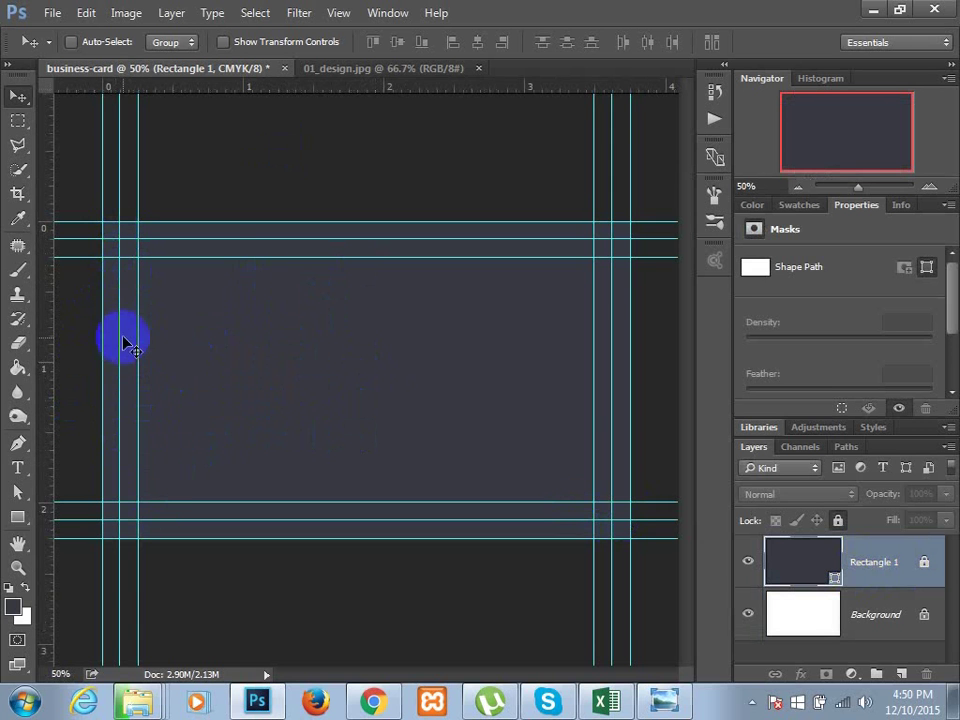
left_click(360, 67)
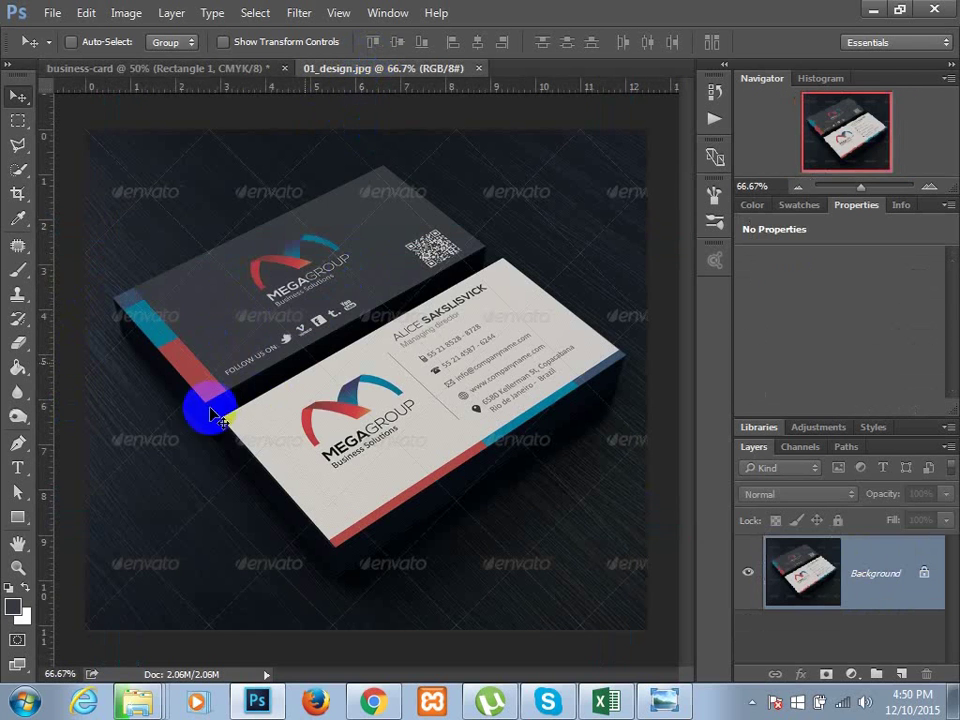
left_click(18, 218)
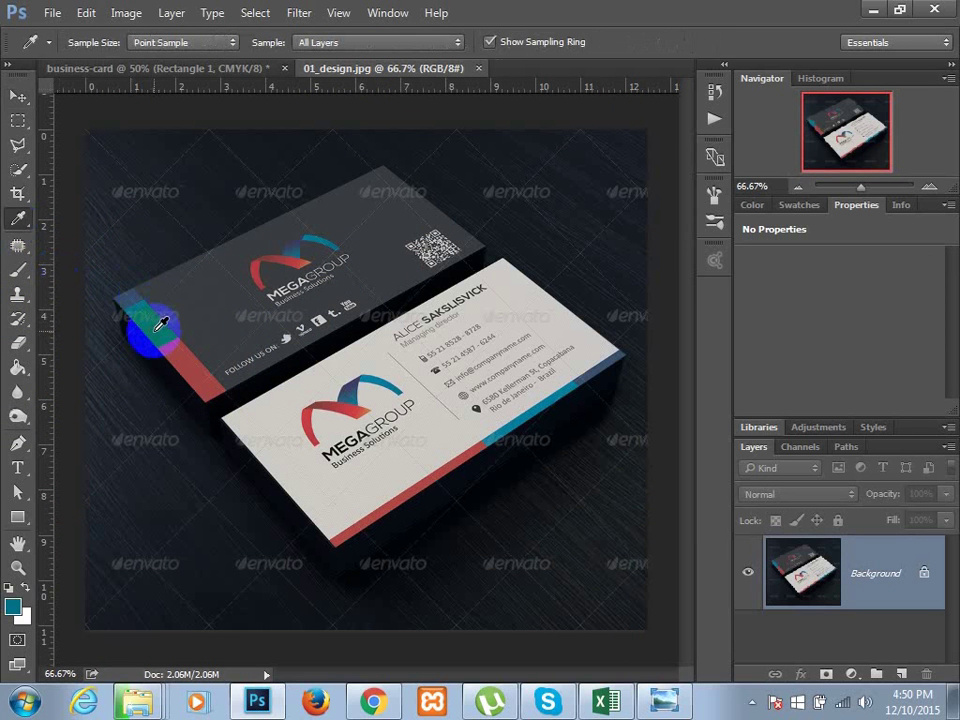
left_click(872, 9)
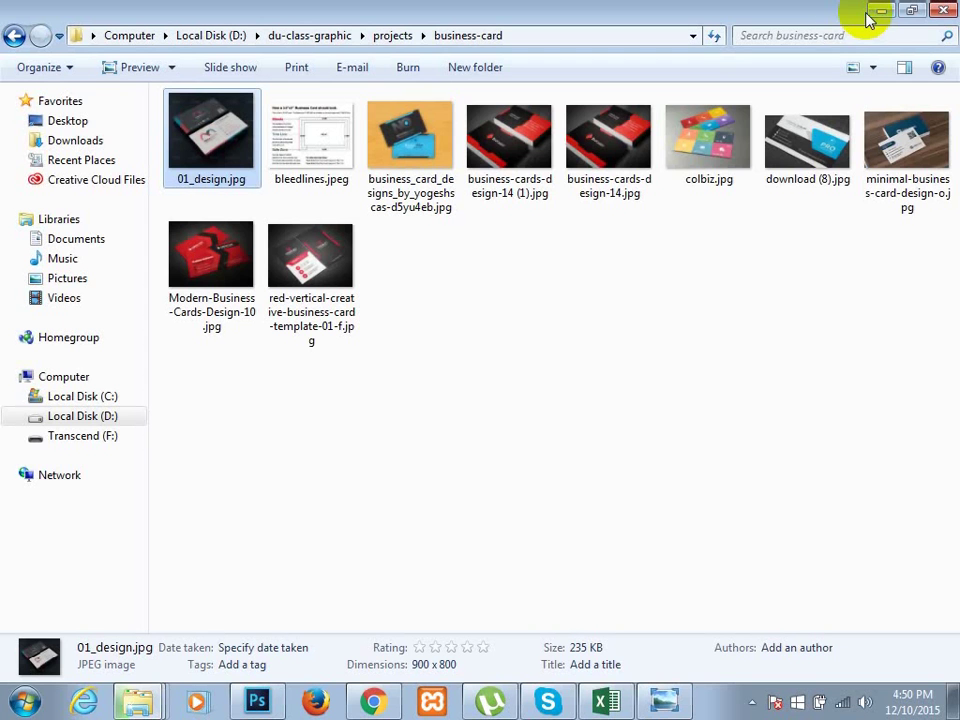
left_click(258, 704)
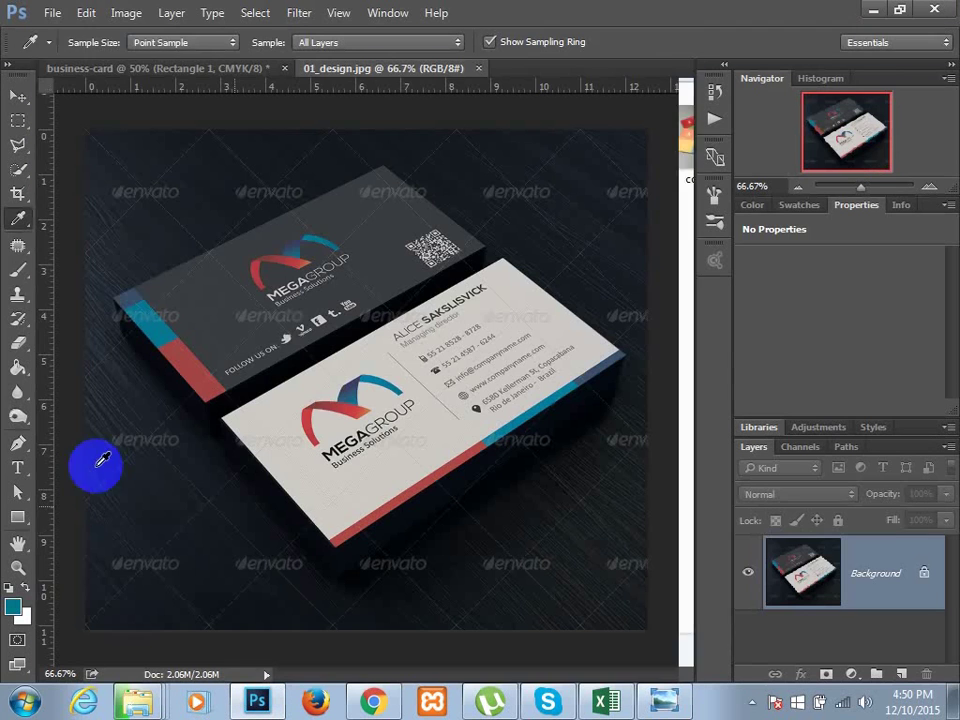
left_click(133, 67)
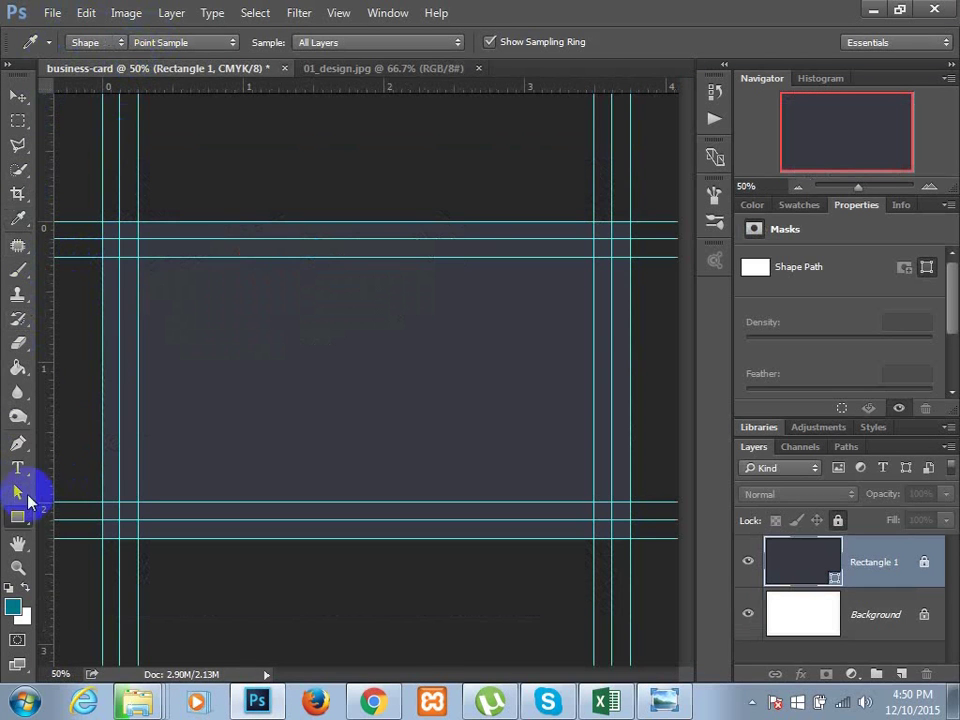
- Draw a teal 76 × 675 px 'Rectangle 2' strip down the card's left edge
left_click(18, 516)
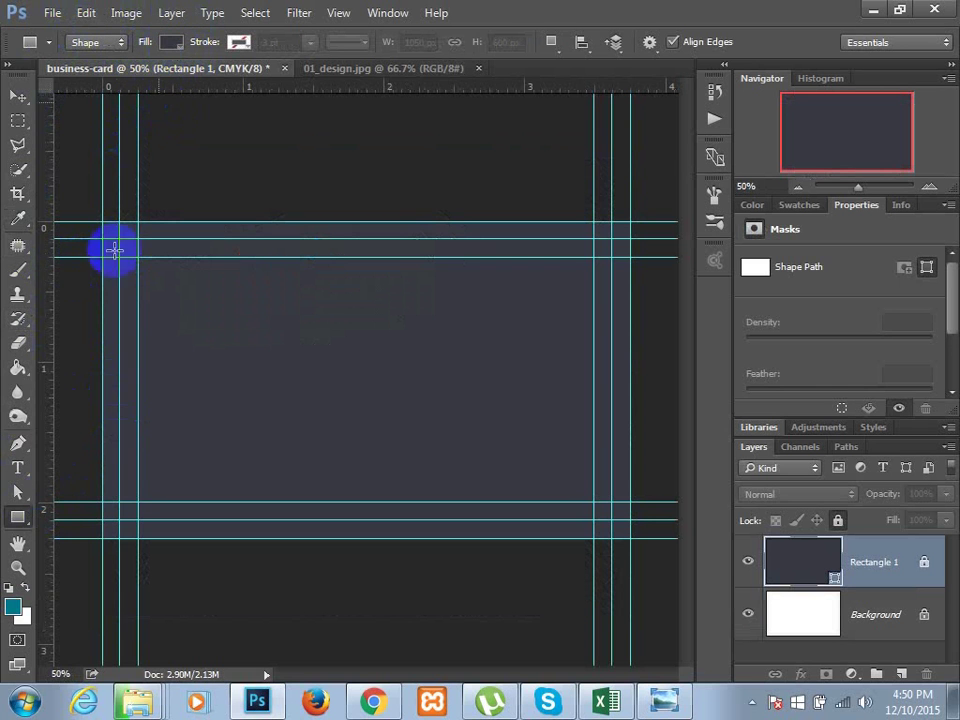
left_click(166, 45)
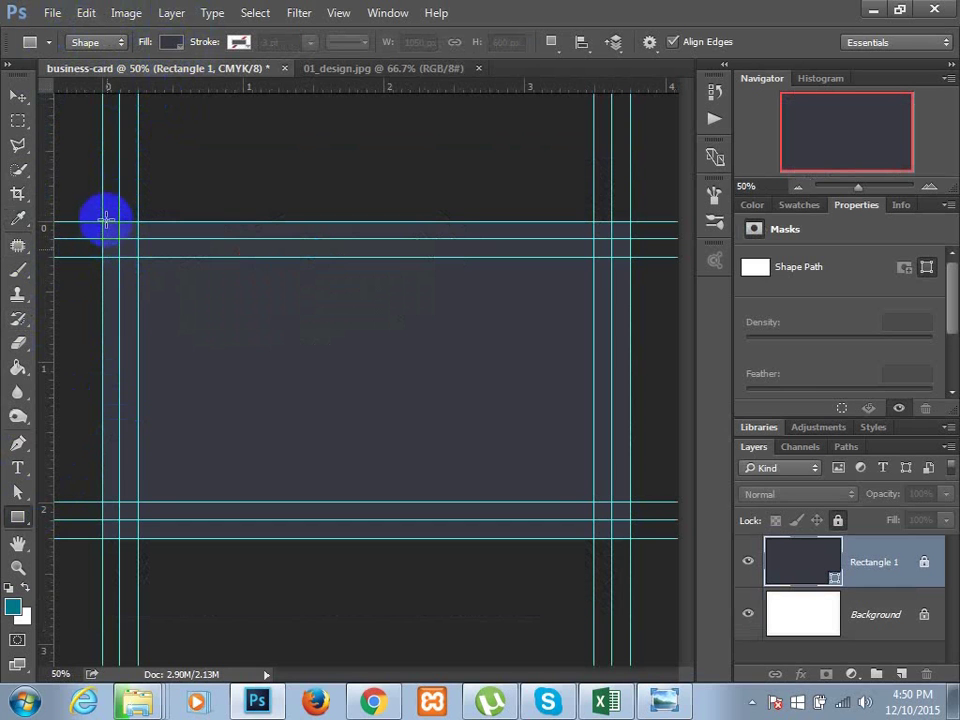
left_click_drag(100, 220, 139, 539)
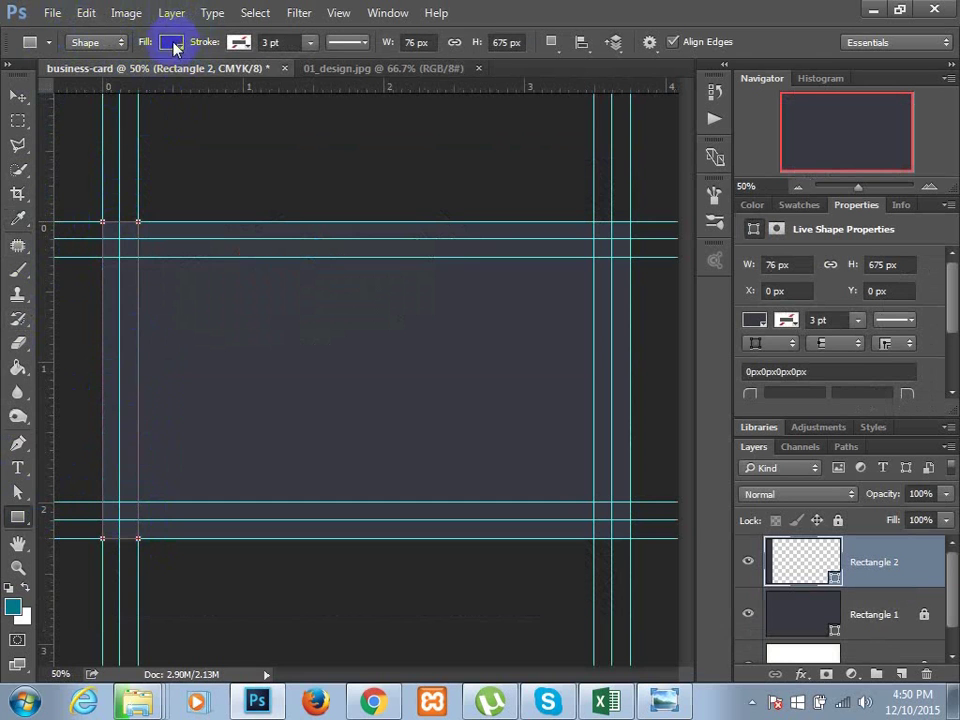
left_click(173, 45)
left_click(85, 138)
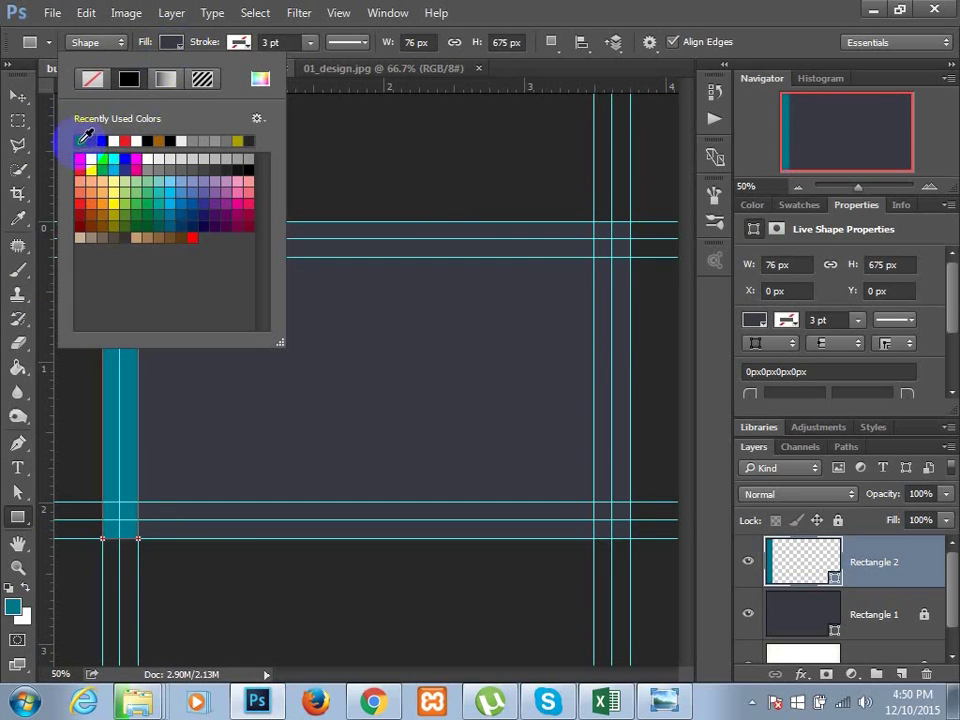
left_click(18, 96)
key("v")
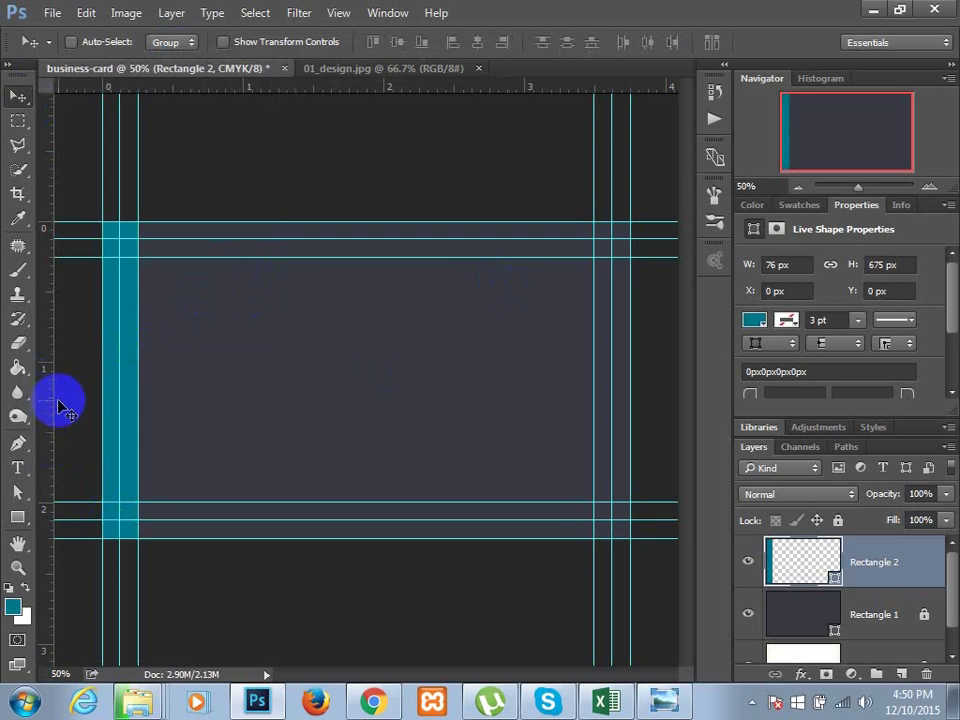
left_click(386, 68)
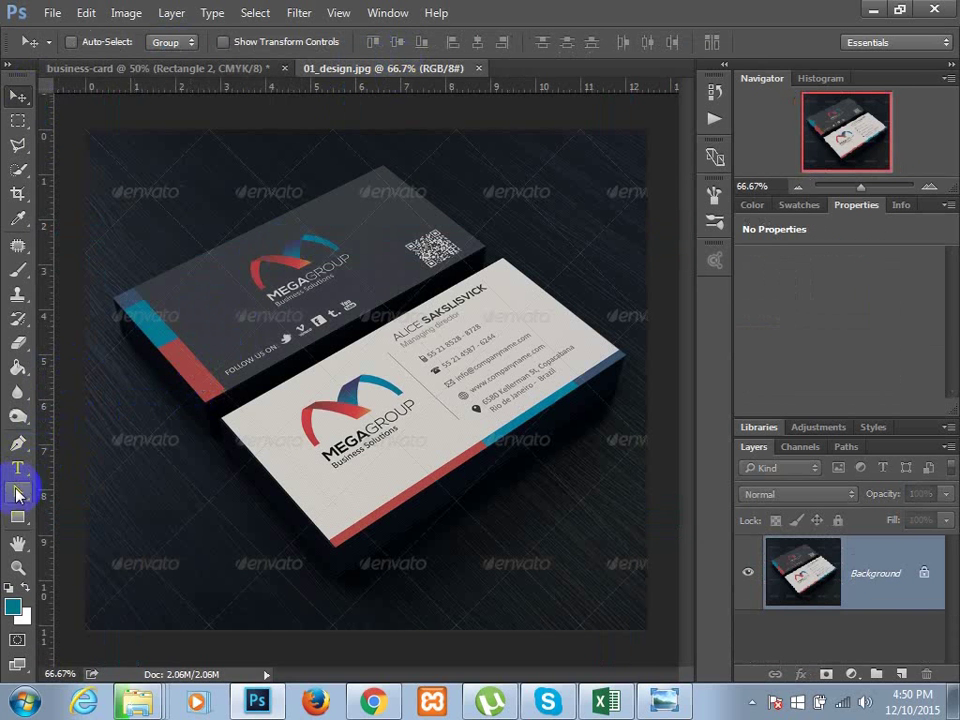
- Sample the coral red from the mockup card's stripe as the foreground colour
left_click(17, 217)
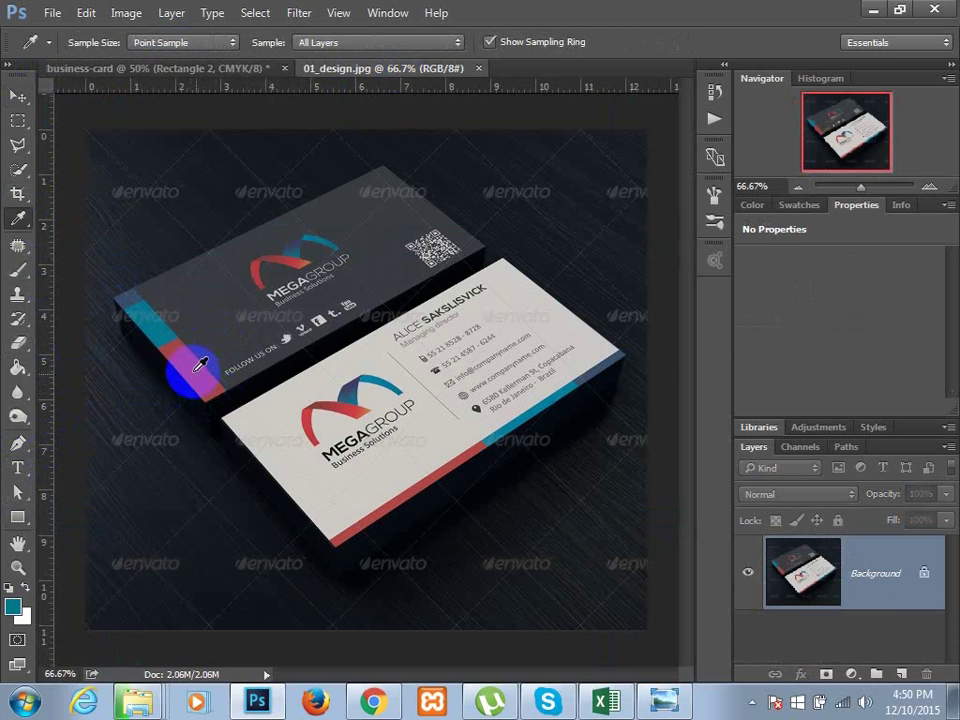
left_click(195, 367)
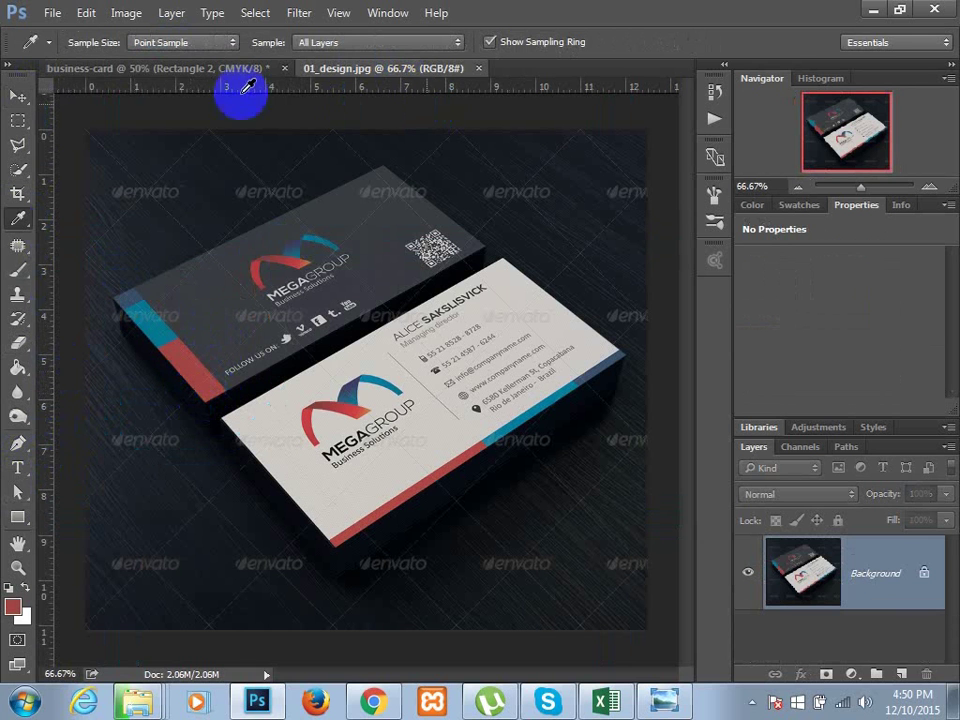
left_click(160, 68)
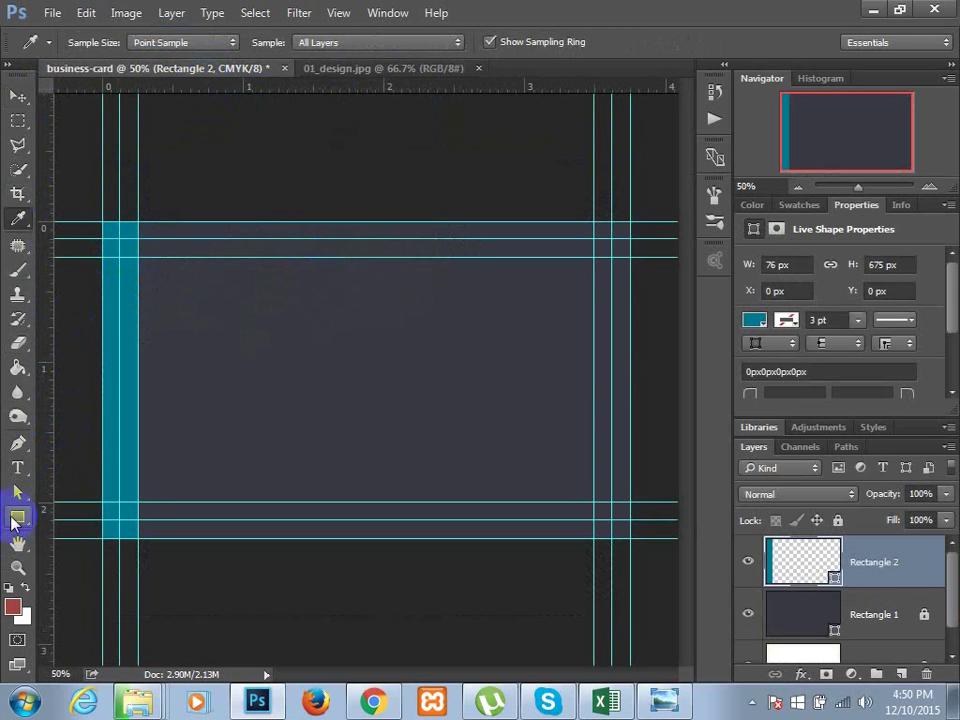
left_click(17, 517)
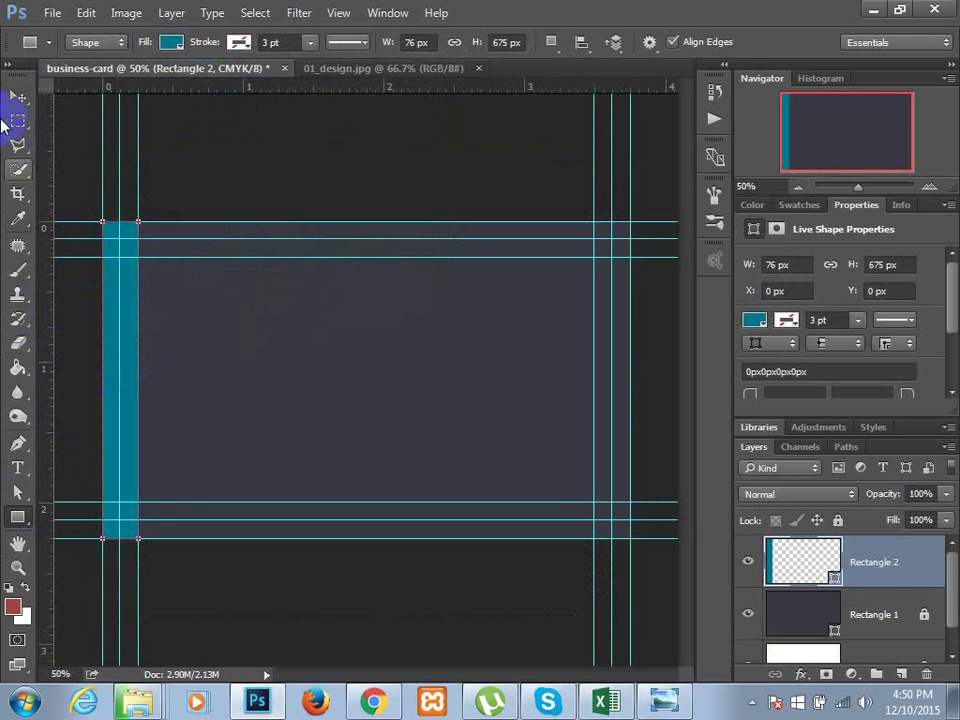
- Duplicate the teal strip beside itself and fill the copy with red
left_click(14, 94)
left_click_drag(128, 455, 205, 450)
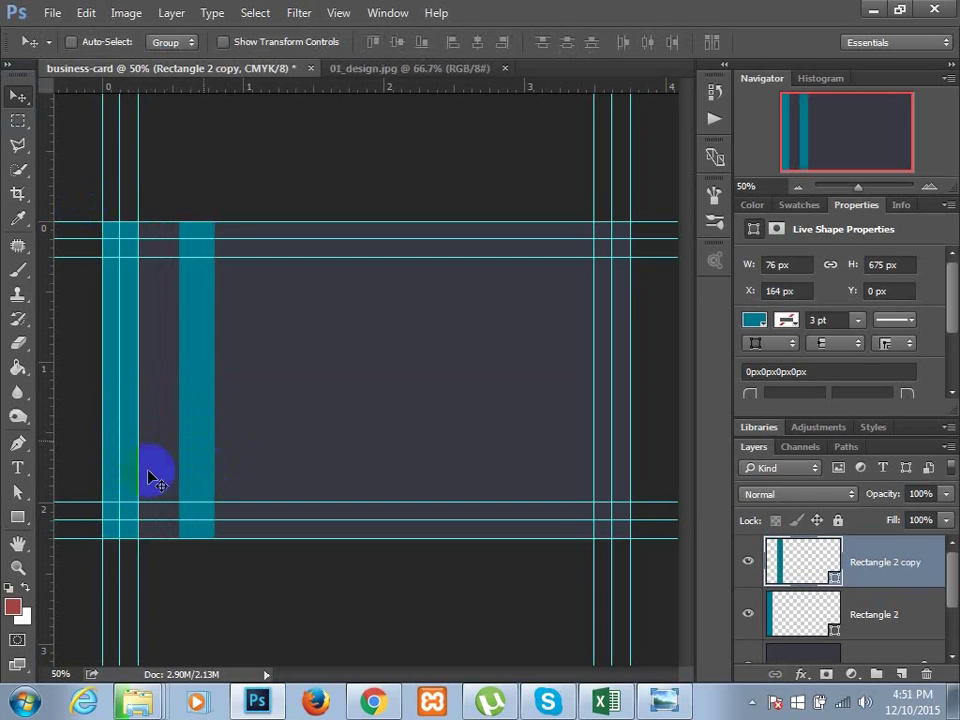
left_click(18, 497)
left_click(19, 514)
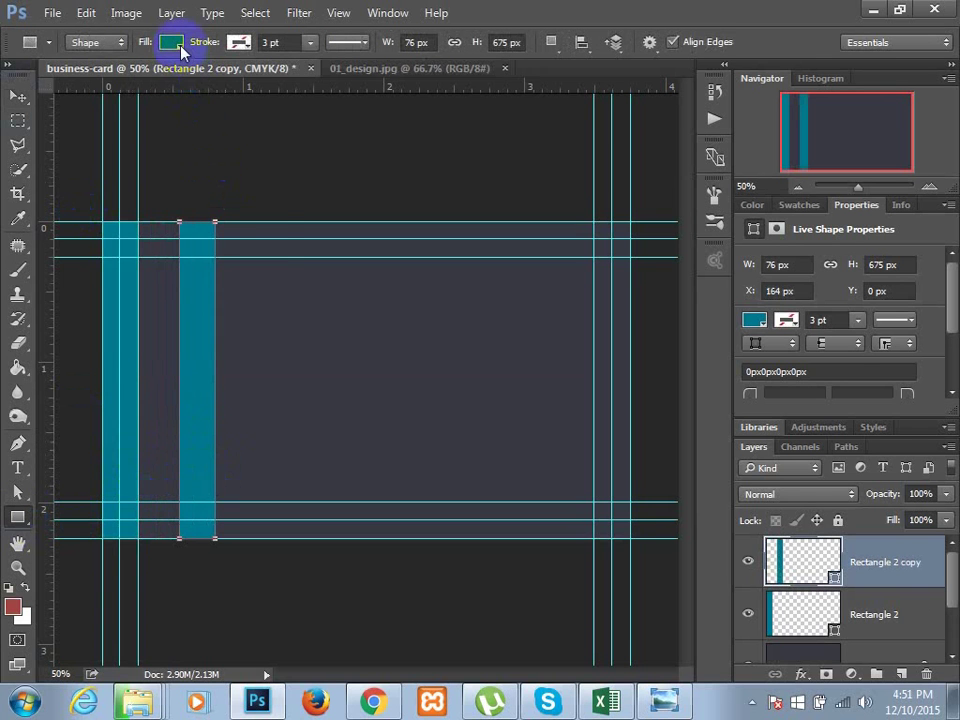
left_click(172, 42)
left_click(80, 140)
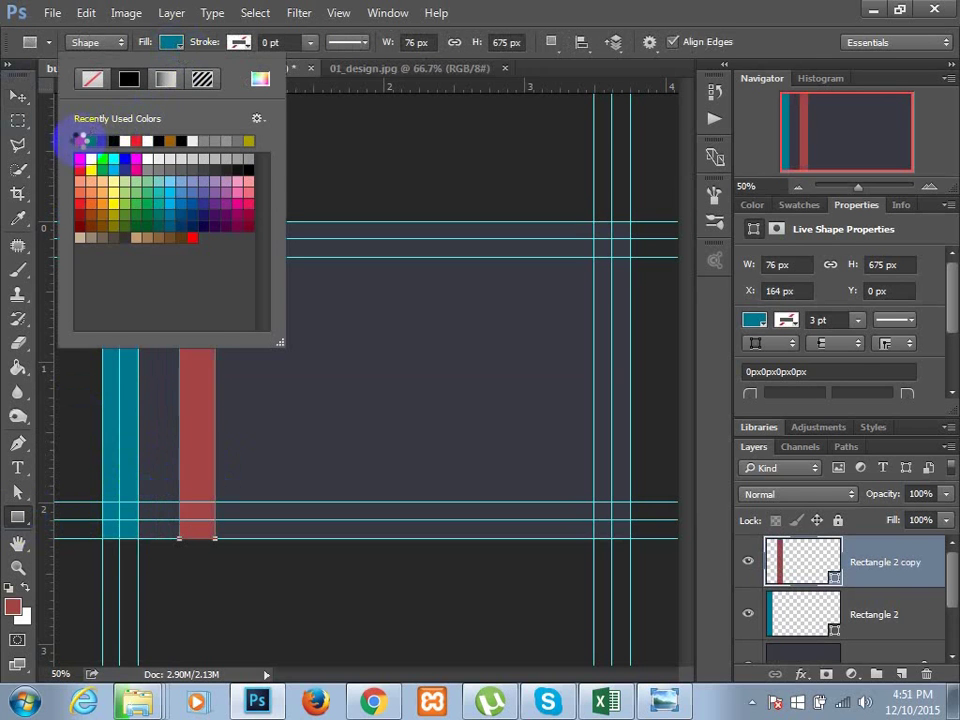
left_click(18, 97)
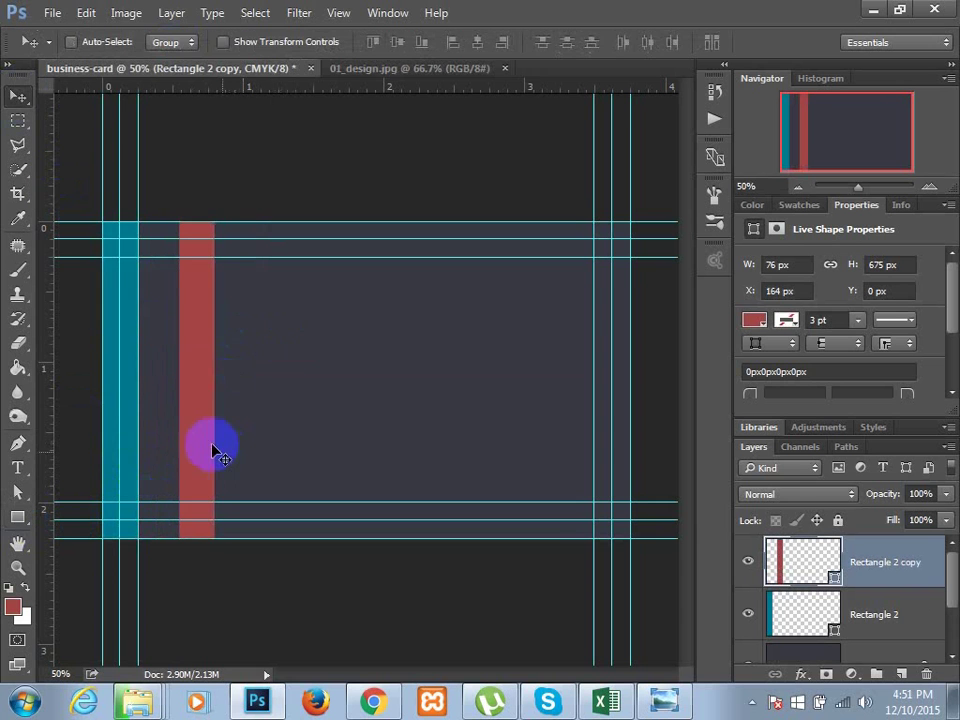
- Shrink the red bar to half height (338 px) at a mid-card guide and slide it onto the teal strip
key("ctrl+t")
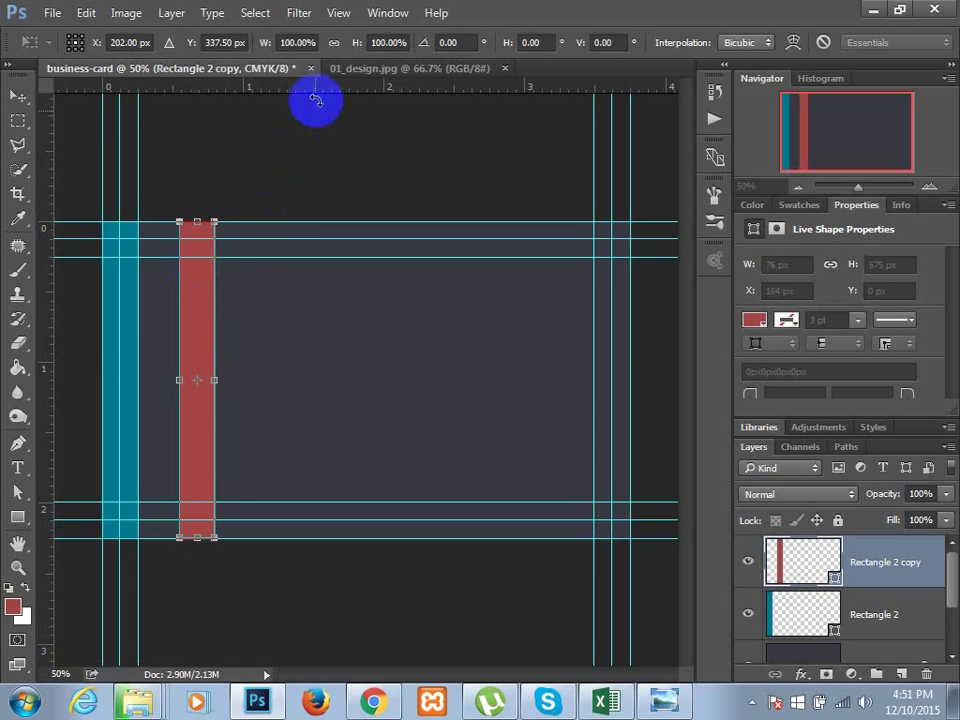
left_click_drag(320, 88, 317, 379)
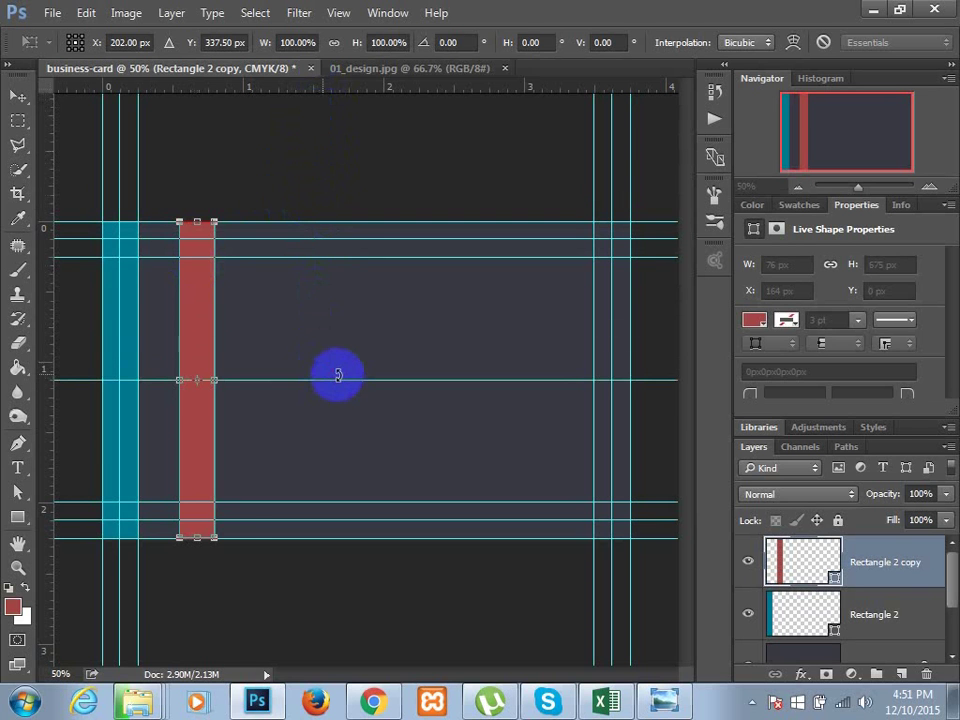
left_click_drag(197, 538, 199, 380)
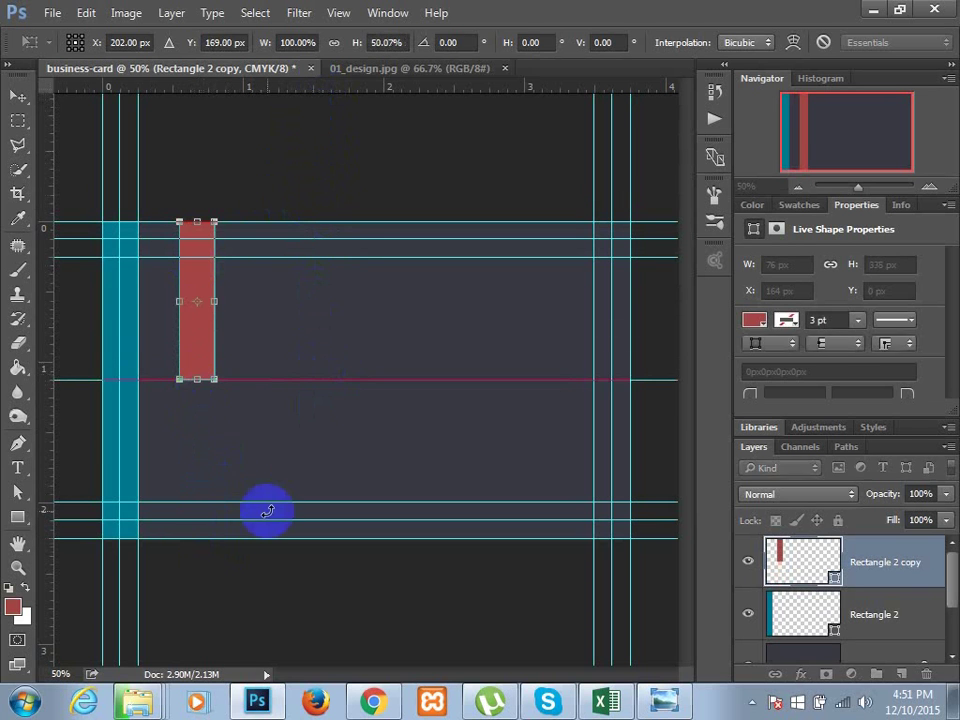
left_click(10, 97)
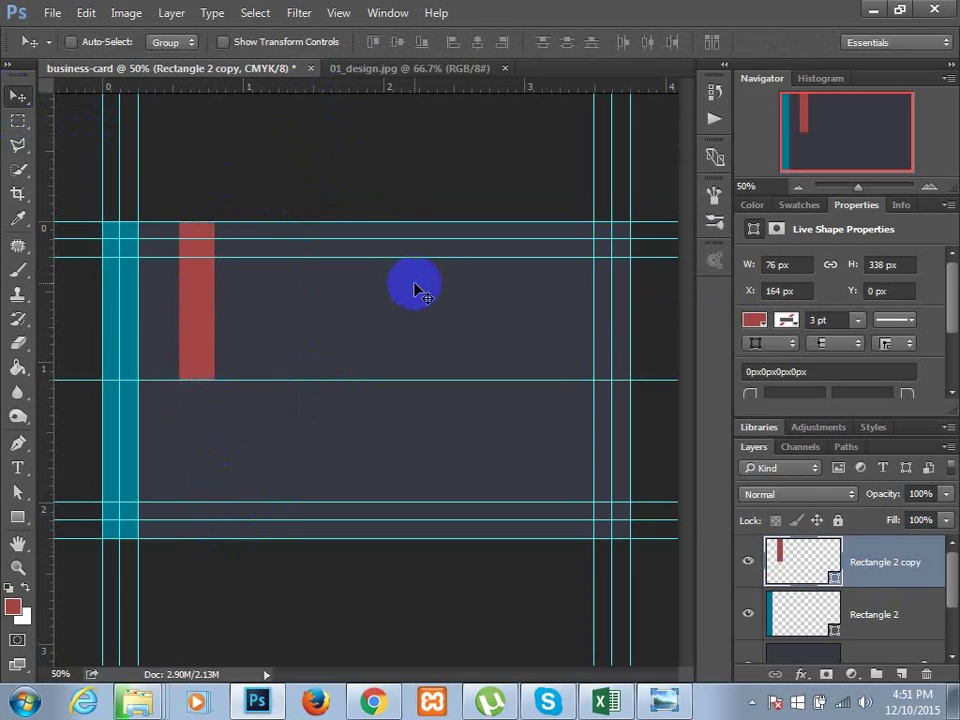
key("Left")
key("Left")
key("Left")
key("Left")
key("Left")
key("Left")
key("Left")
key("Left")
key("Left")
key("Left")
key("Left")
key("Left")
key("Left")
key("Left")
key("Left")
key("Left")
key("Left")
key("Left")
key("shift+Left")
key("shift+Left")
key("shift+Left")
key("shift+Left")
key("shift+Left")
key("shift+Left")
key("shift+Left")
key("shift+Left")
key("shift+Left")
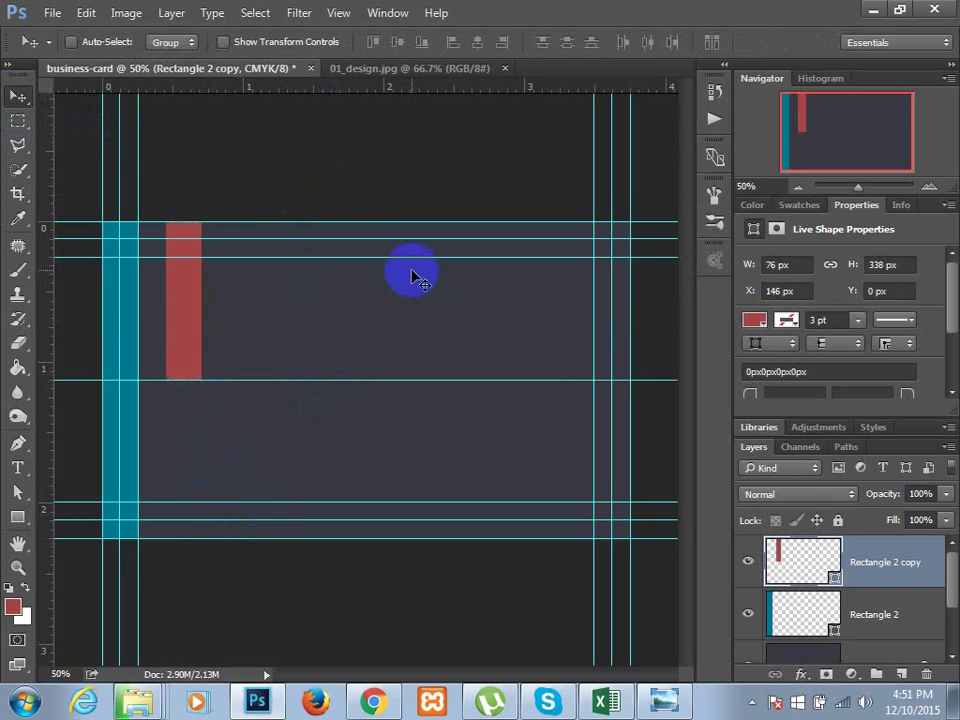
key("shift+Left")
key("shift+Left")
key("shift+Left")
key("shift+Left")
key("shift+Left")
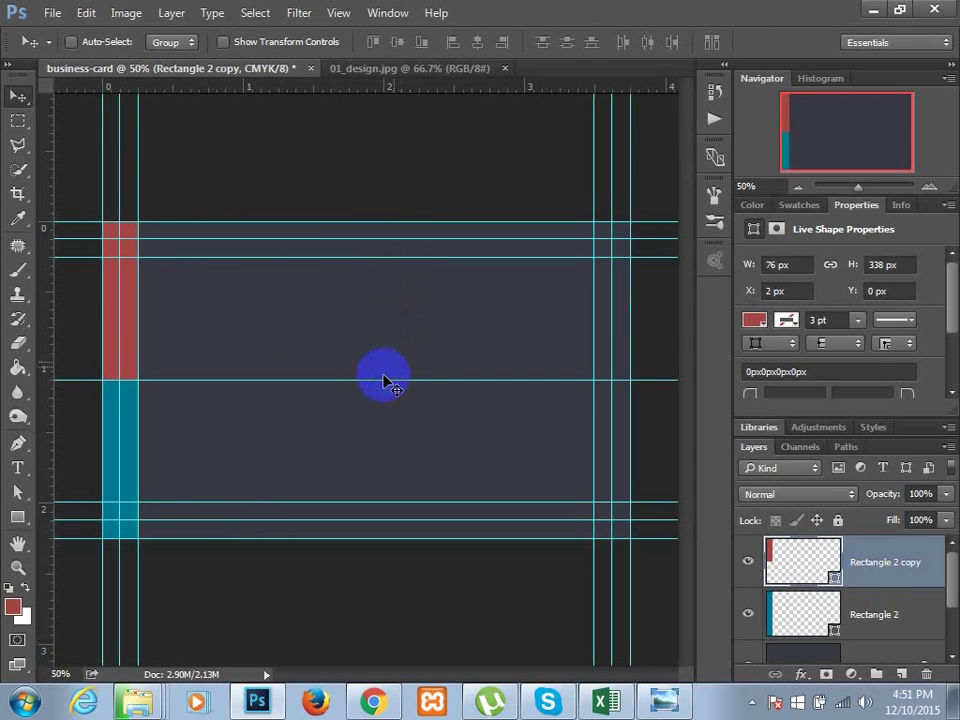
mouse_move(363, 103)
left_mouse_down()
mouse_move(364, 62)
mouse_move(354, 90)
left_mouse_up()
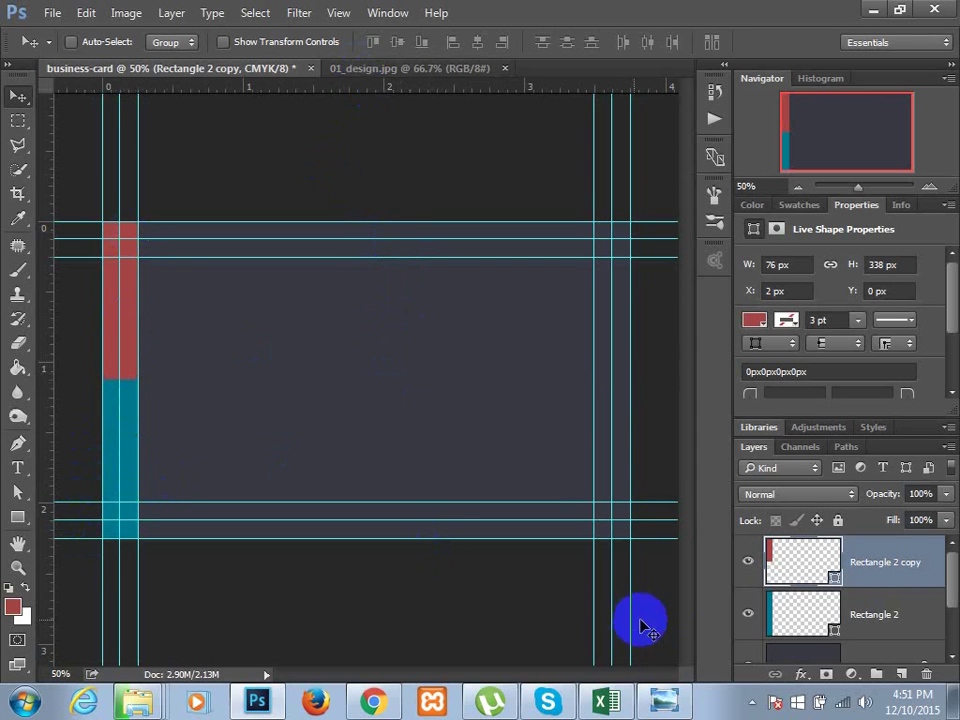
- Rename the dark card layer Rectangle 1 to 'background'
left_click(868, 614, "shift")
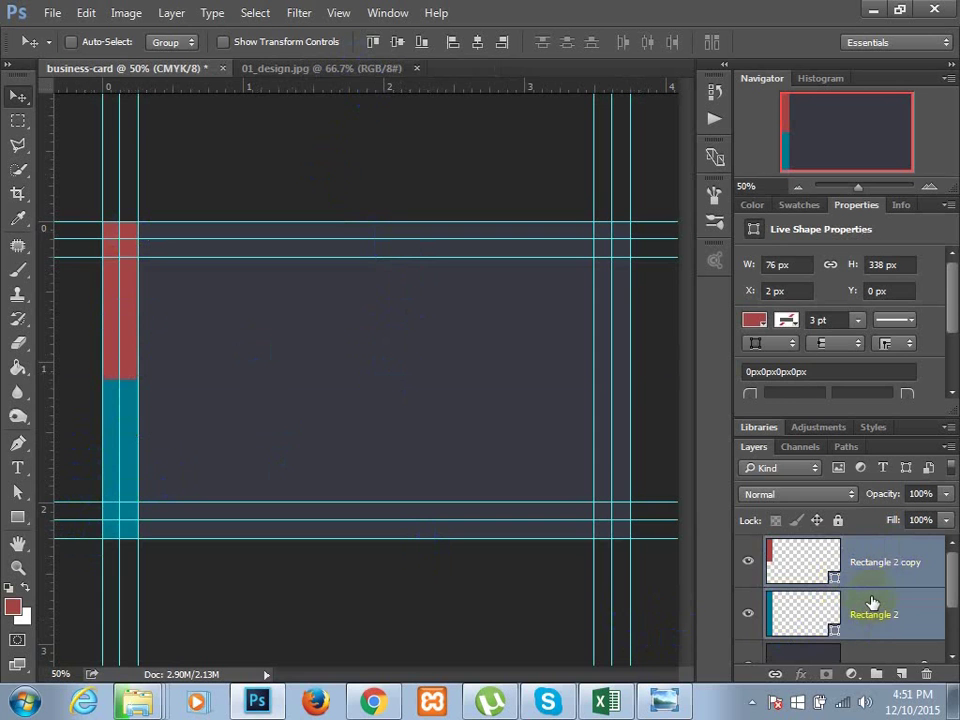
scroll(876, 610, "down", 3)
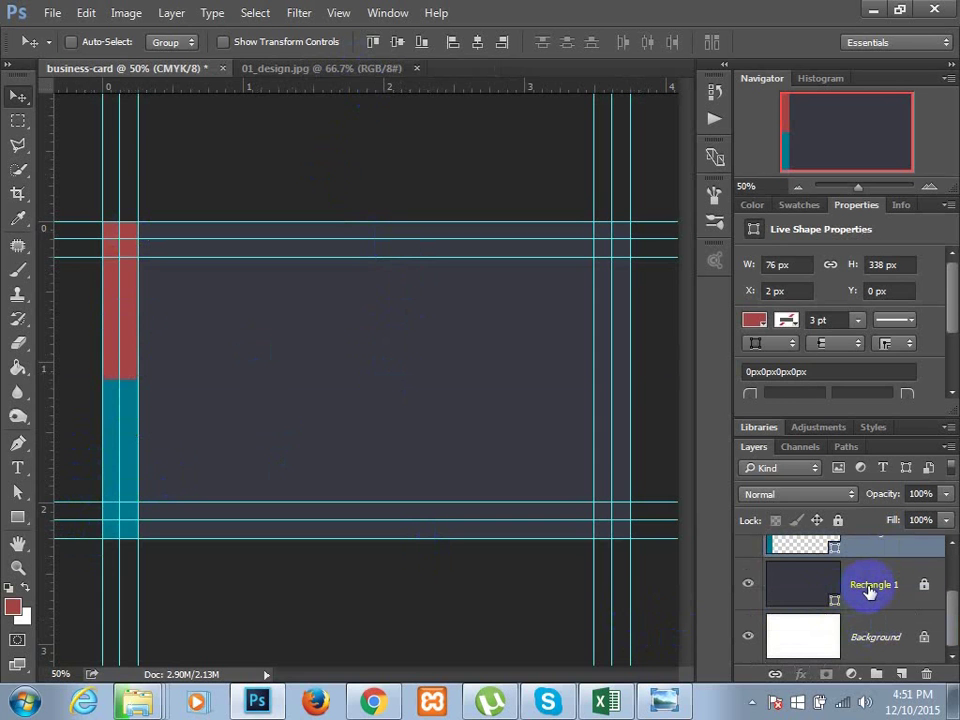
double_click(868, 588)
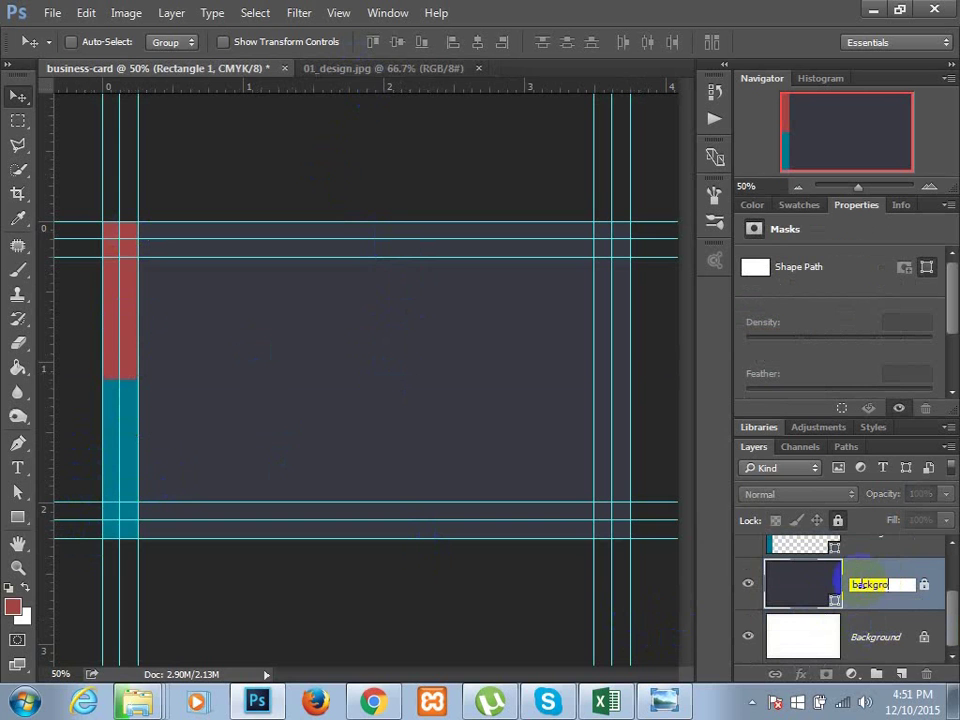
type("background")
key("Return")
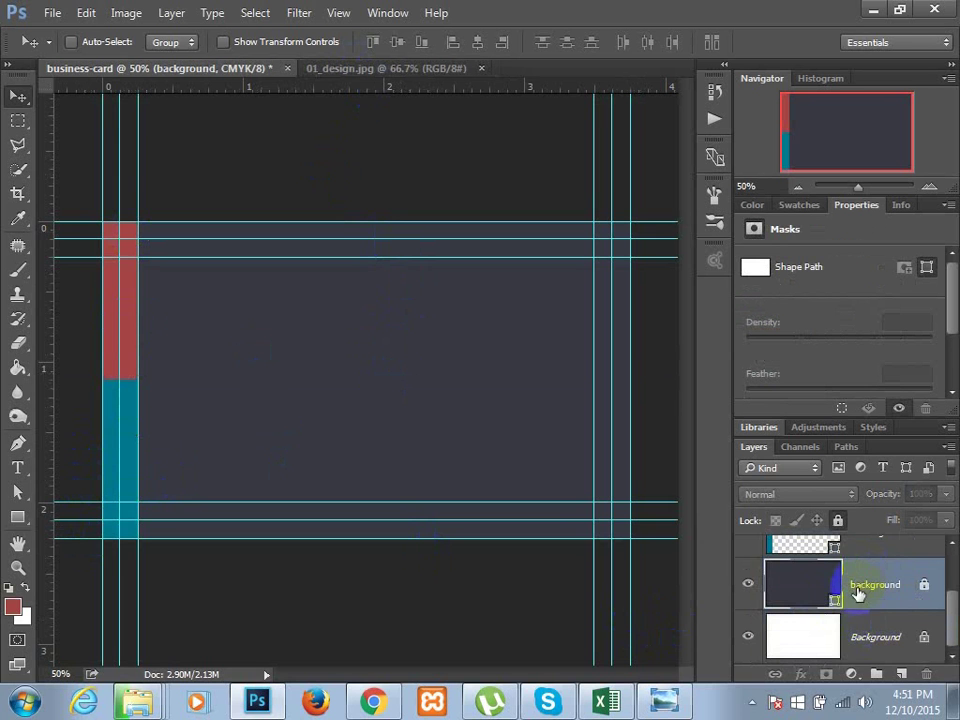
- Rename the teal strip layer 'blue shade' and the red strip layer 'red-shade'
scroll(868, 598, "up", 1)
scroll(872, 594, "up", 1)
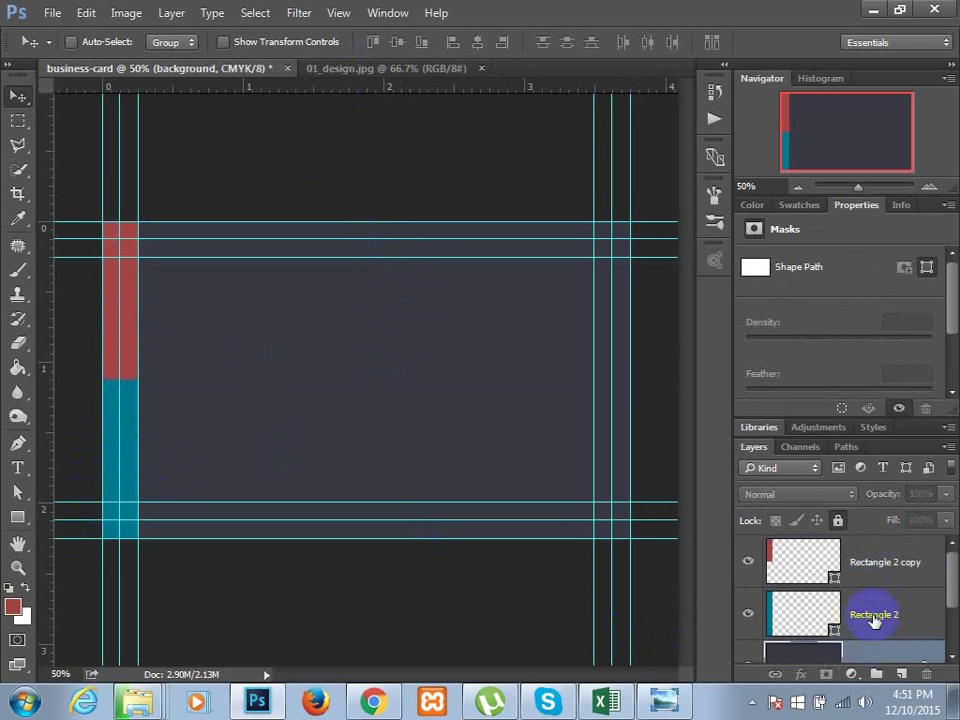
double_click(873, 616)
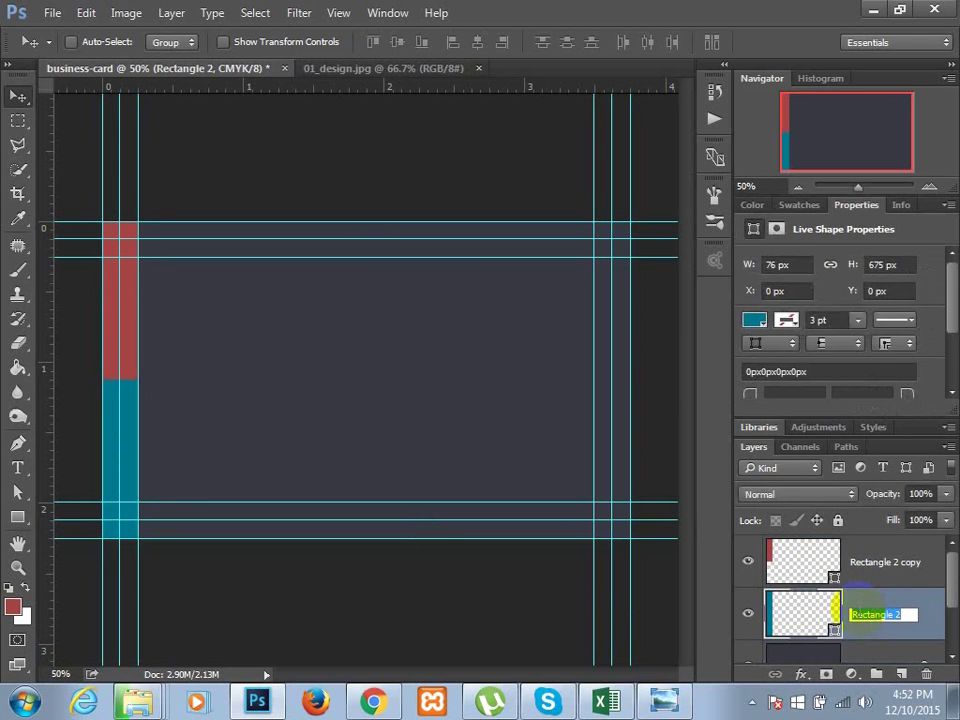
type("blue shade")
key("Return")
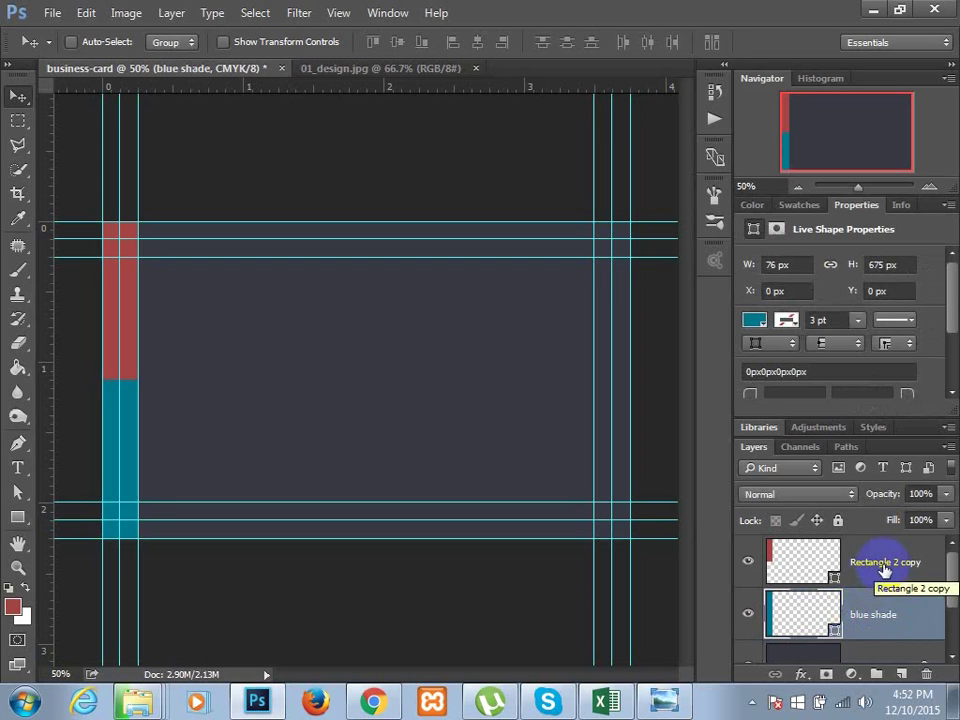
double_click(884, 563)
type("re")
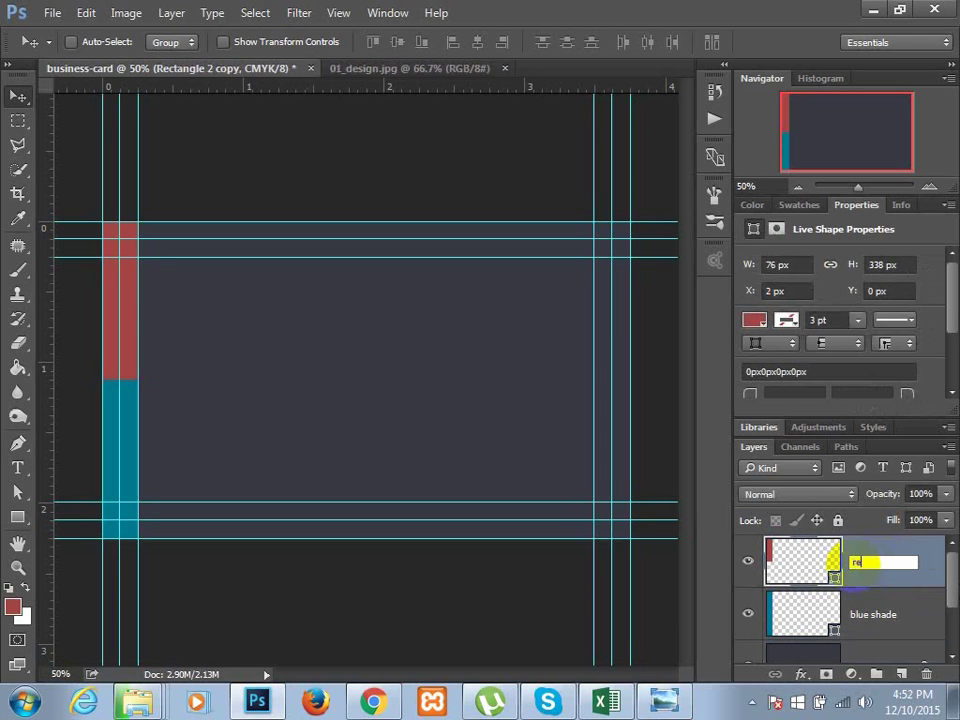
type("d-shade")
key("Return")
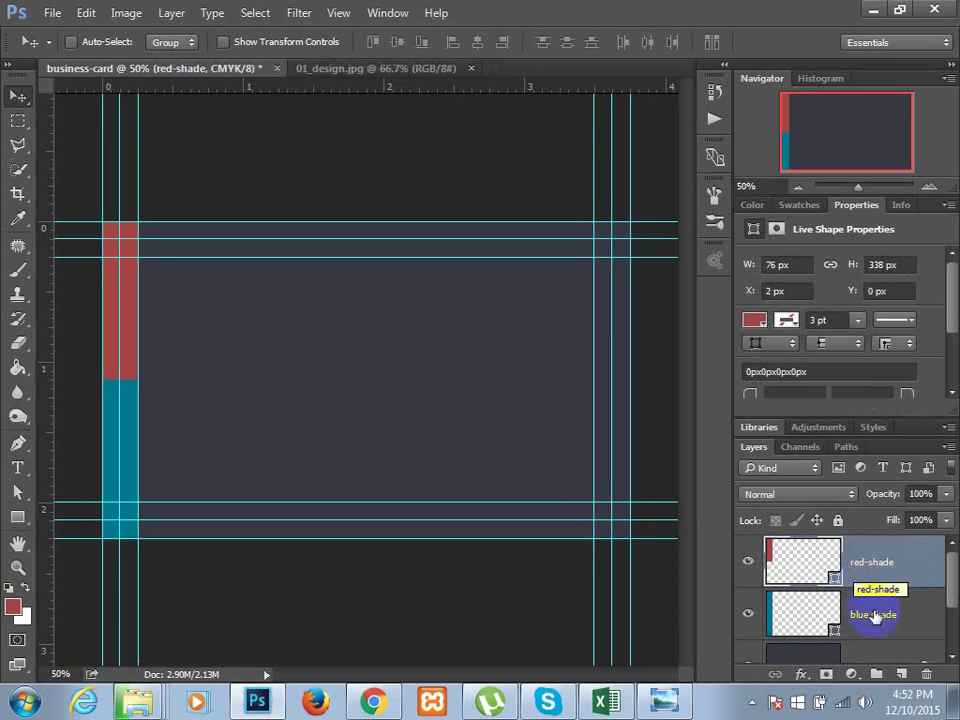
left_click(874, 615)
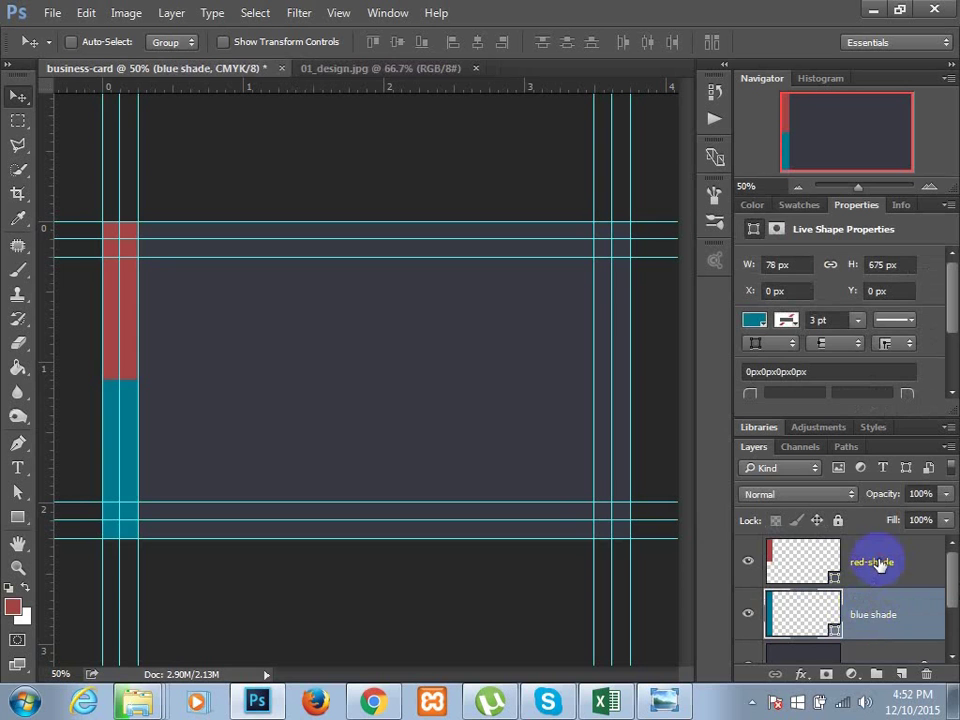
- Group the blue shade and red-shade layers and name the group 'cor-shade'
left_click(878, 563, "shift")
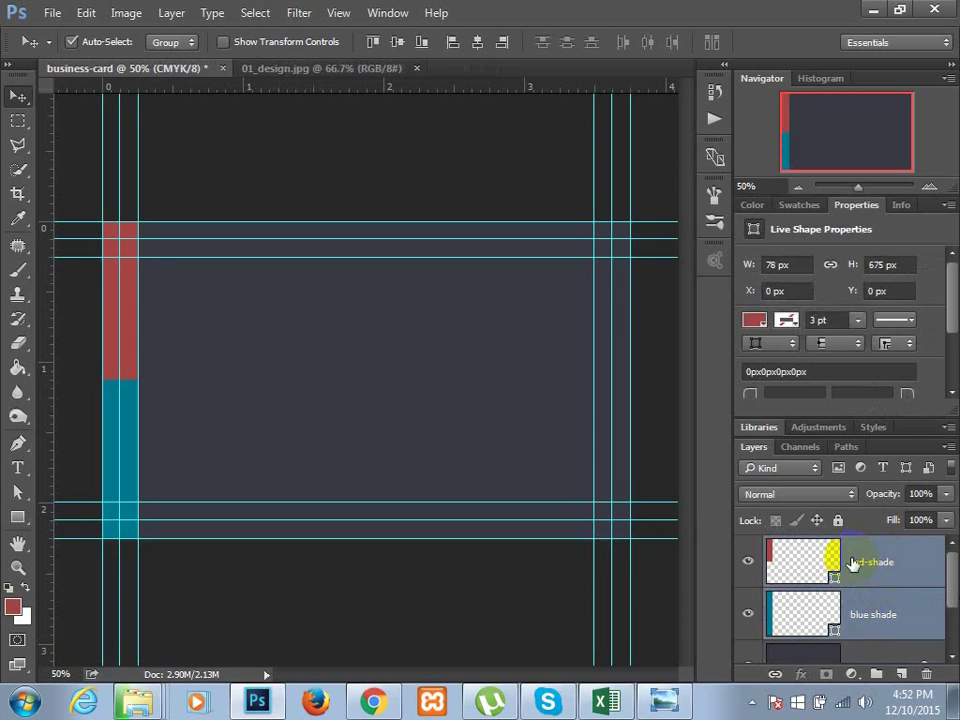
key("ctrl+g")
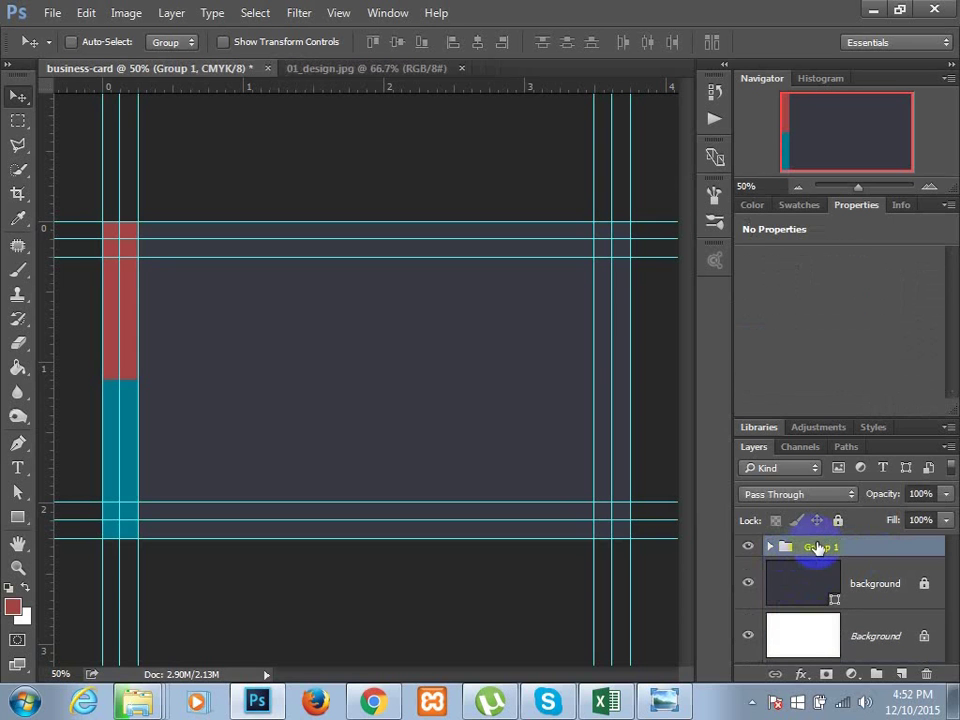
double_click(818, 546)
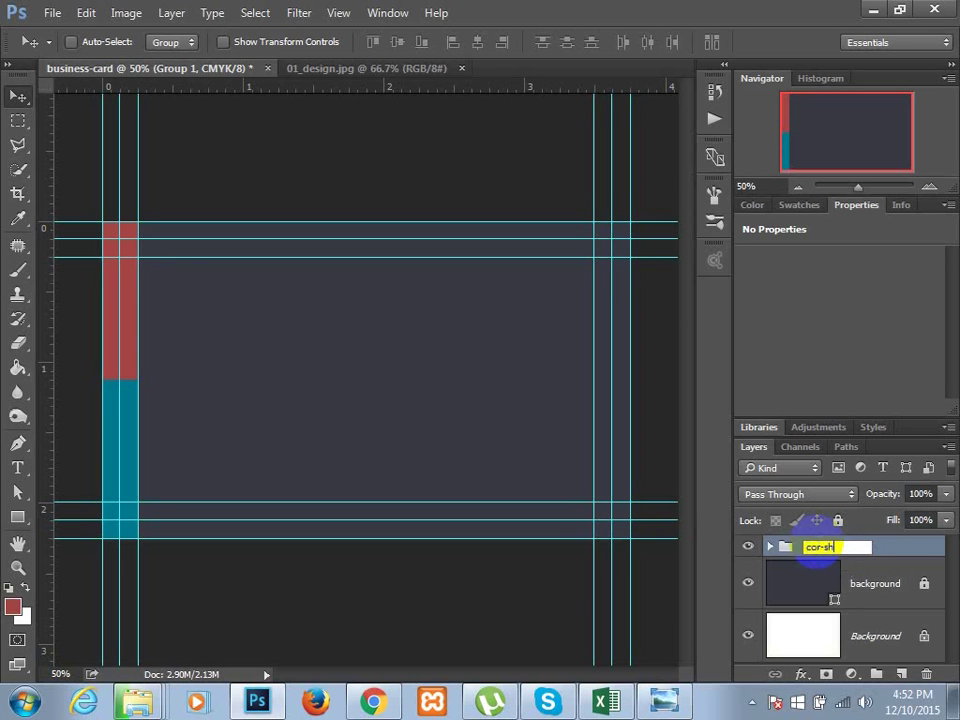
key("Return")
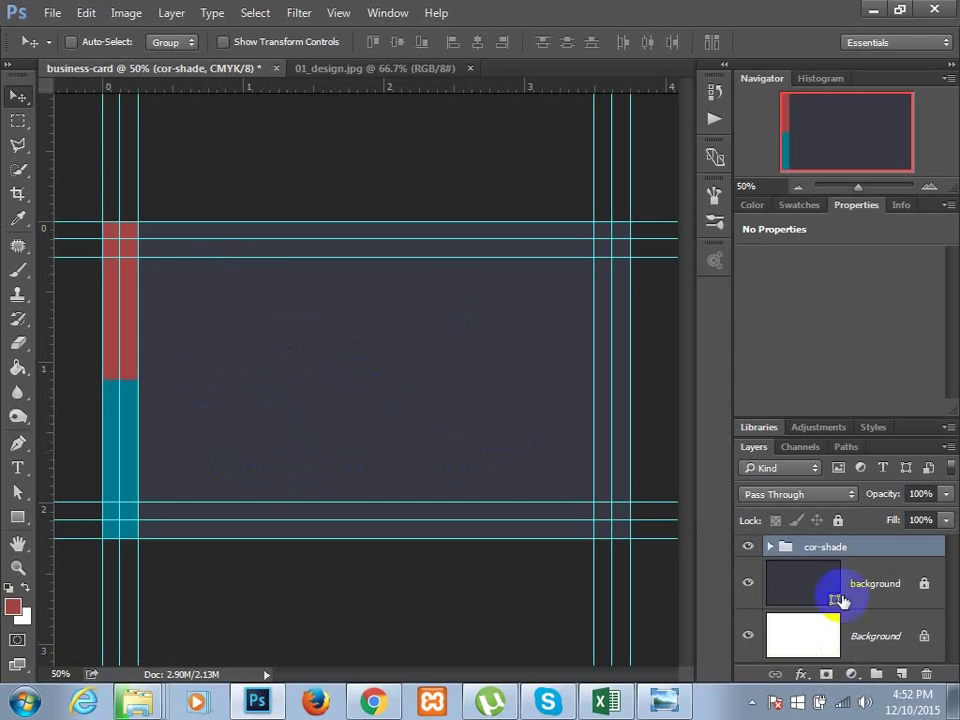
- Add a new layer and draw a red 3-sided polygon near the card's centre
left_click_drag(883, 549, 903, 693)
left_click(903, 677)
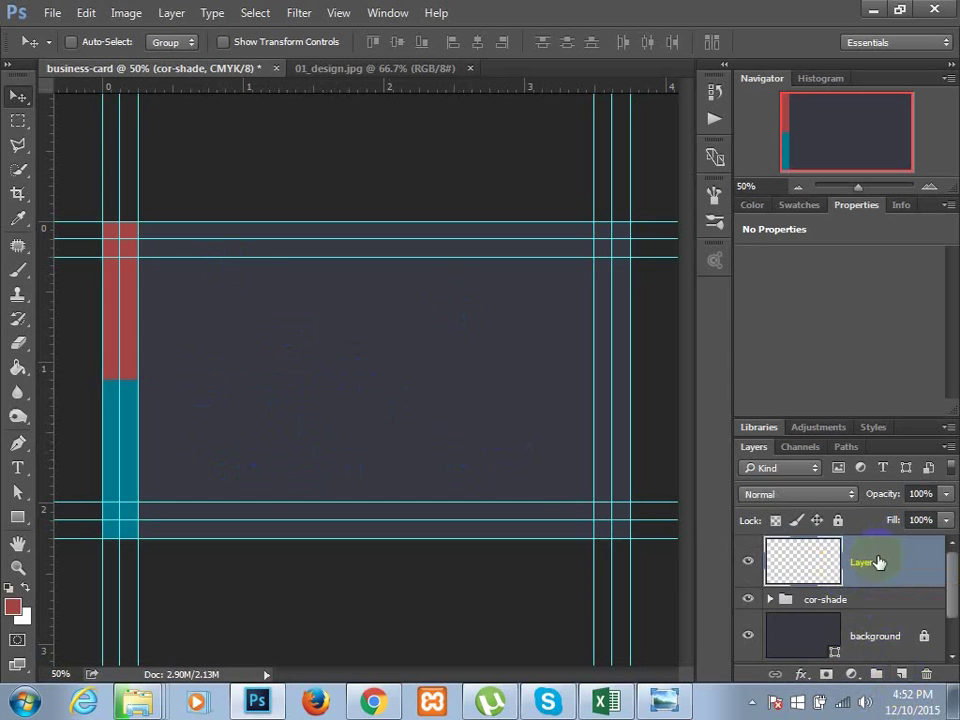
left_click_drag(18, 519, 97, 568)
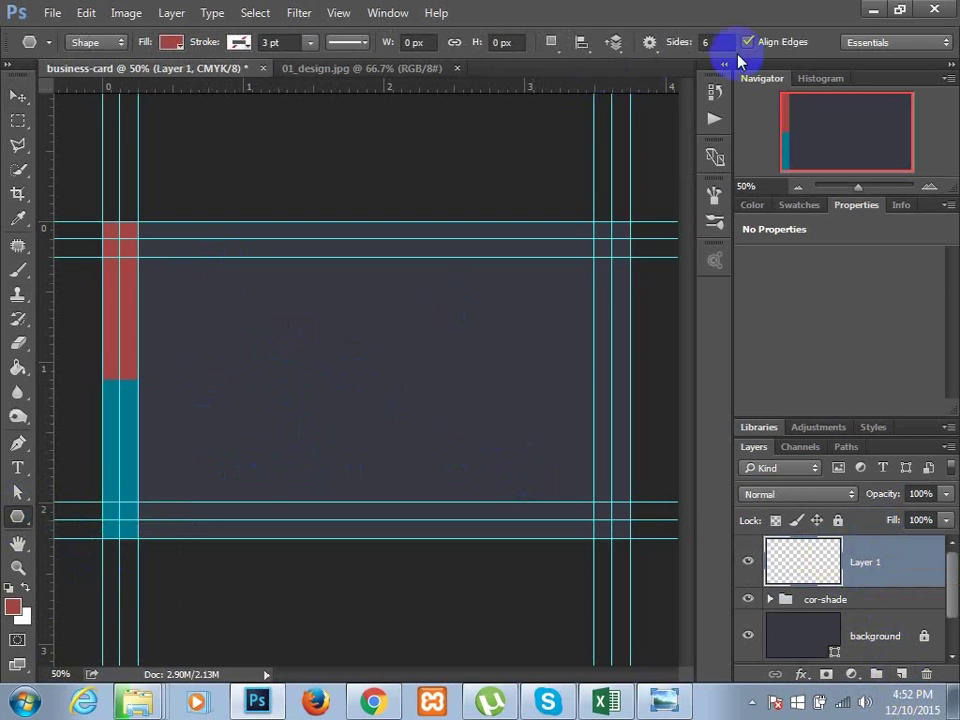
left_click(719, 42)
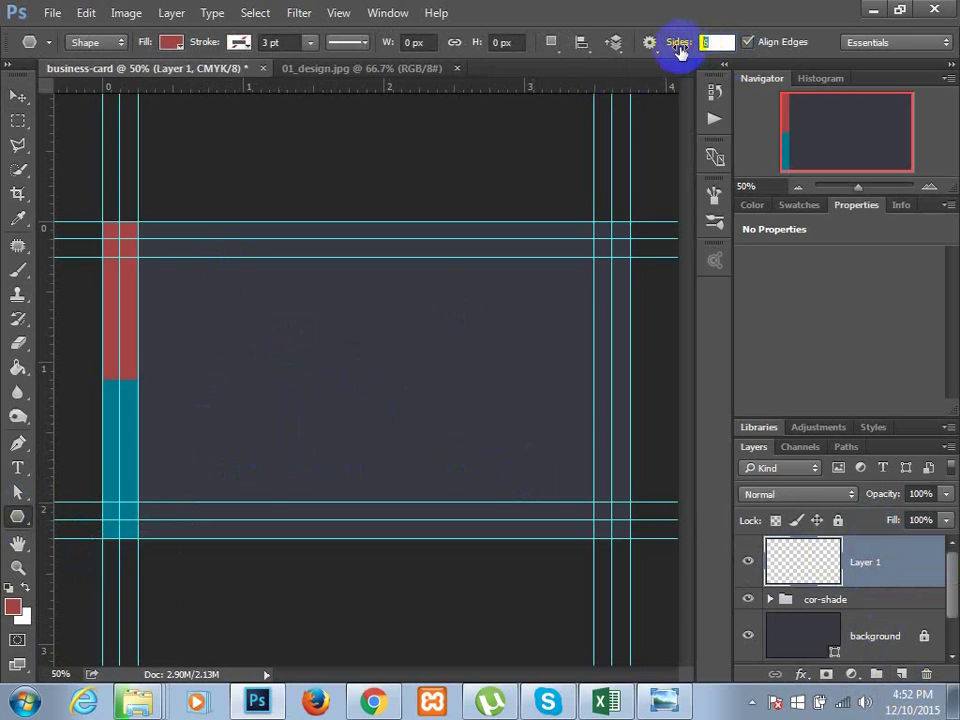
type("3")
left_click_drag(311, 371, 355, 392)
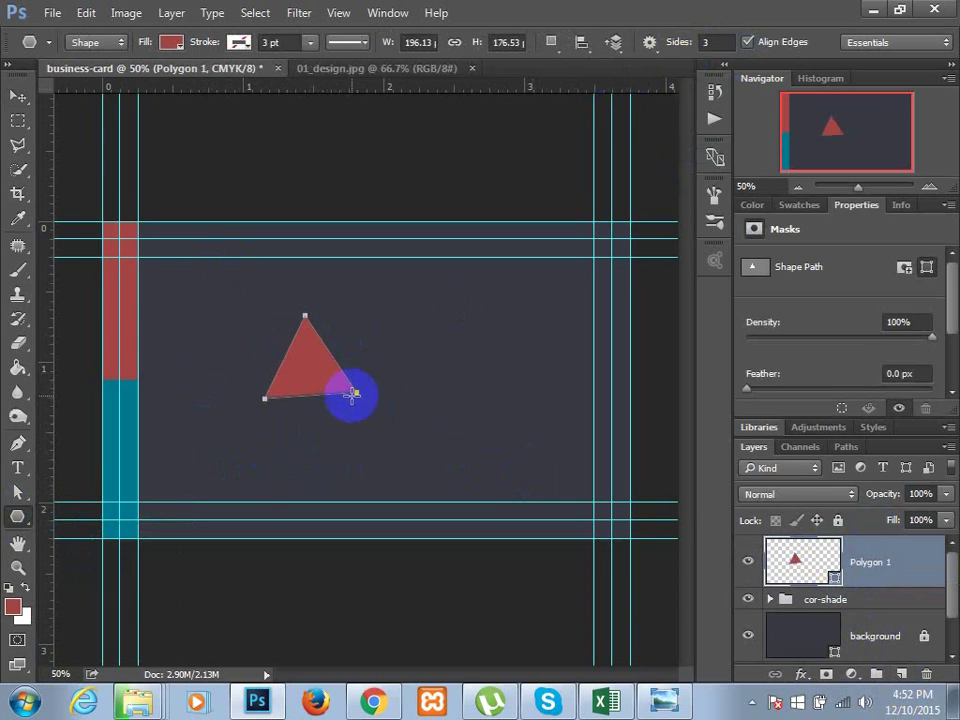
- Rotate the triangle about -21.5° to point right, move it up-right, and duplicate it below
left_click(17, 97)
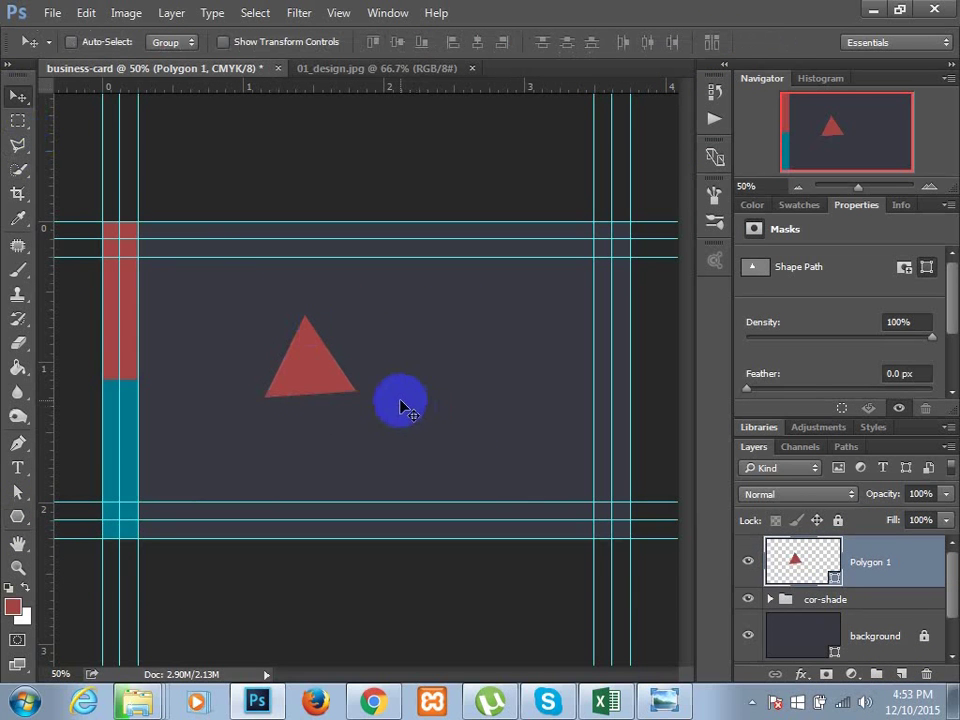
key("ctrl+t")
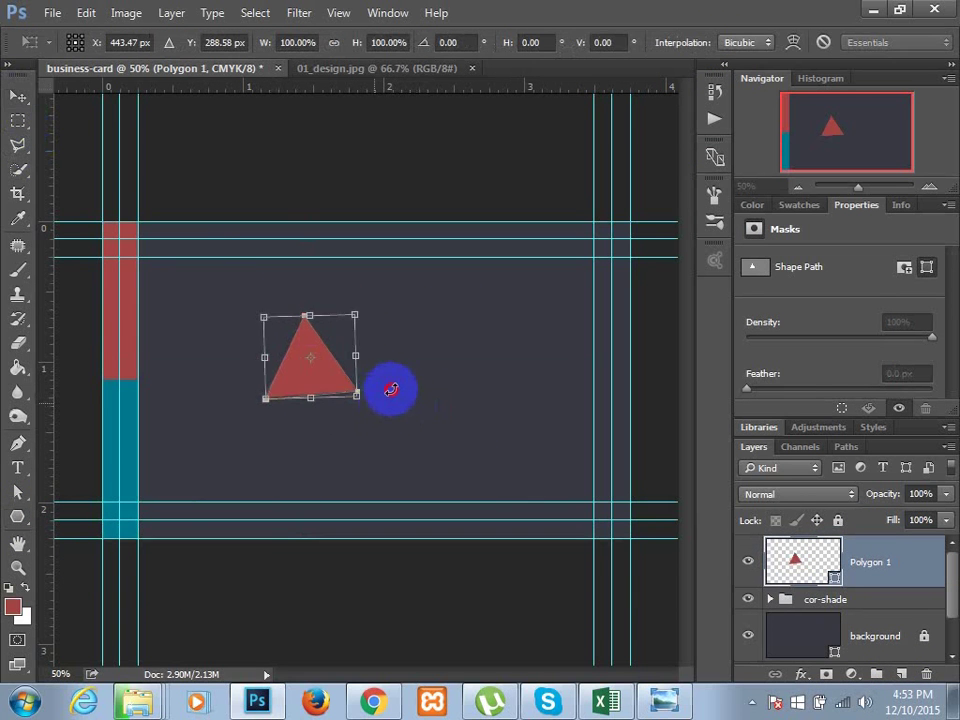
left_click_drag(392, 390, 396, 378)
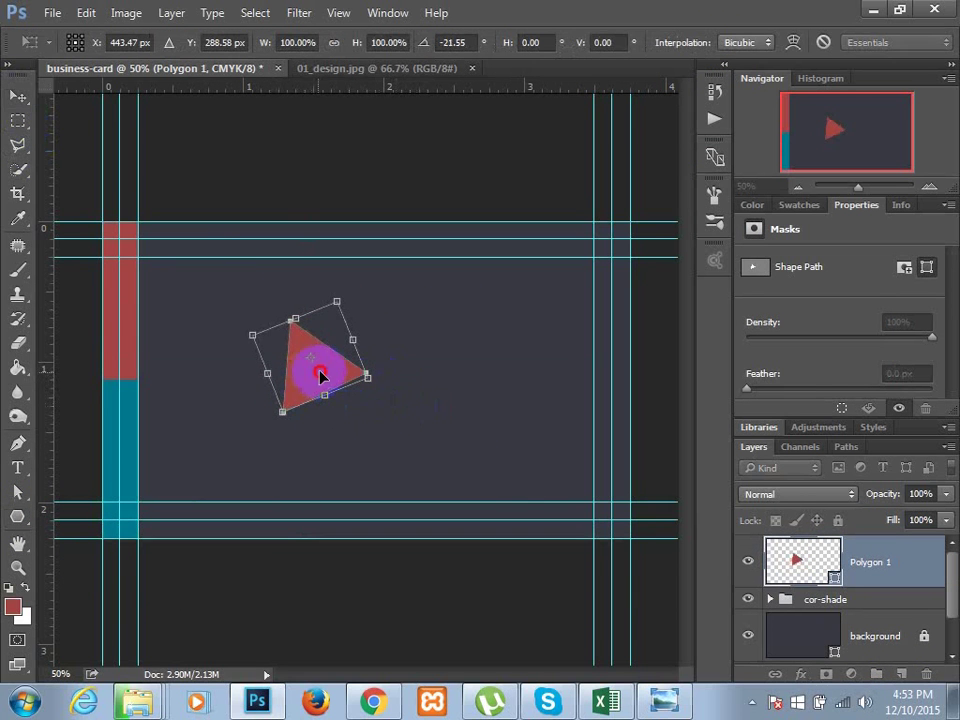
left_click_drag(320, 374, 380, 348)
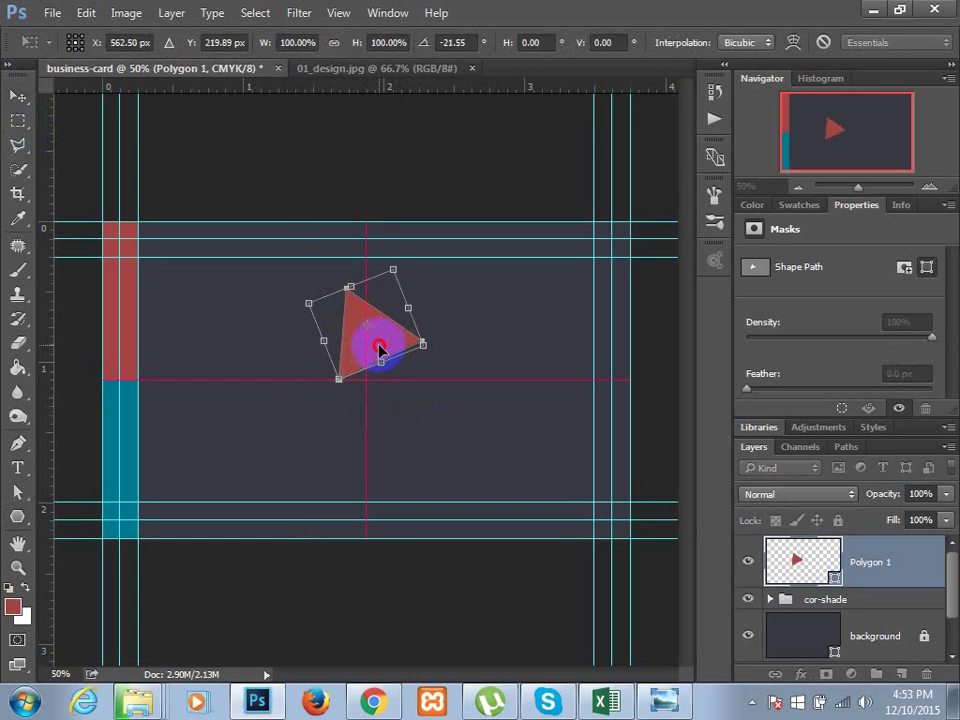
key("Return")
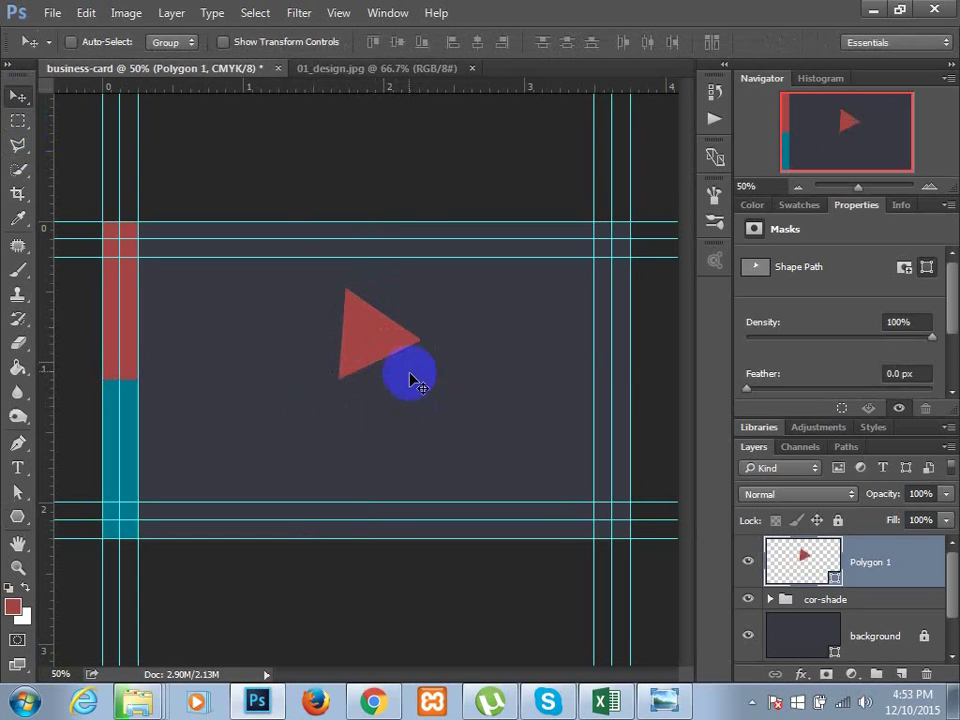
left_click_drag(389, 348, 393, 397)
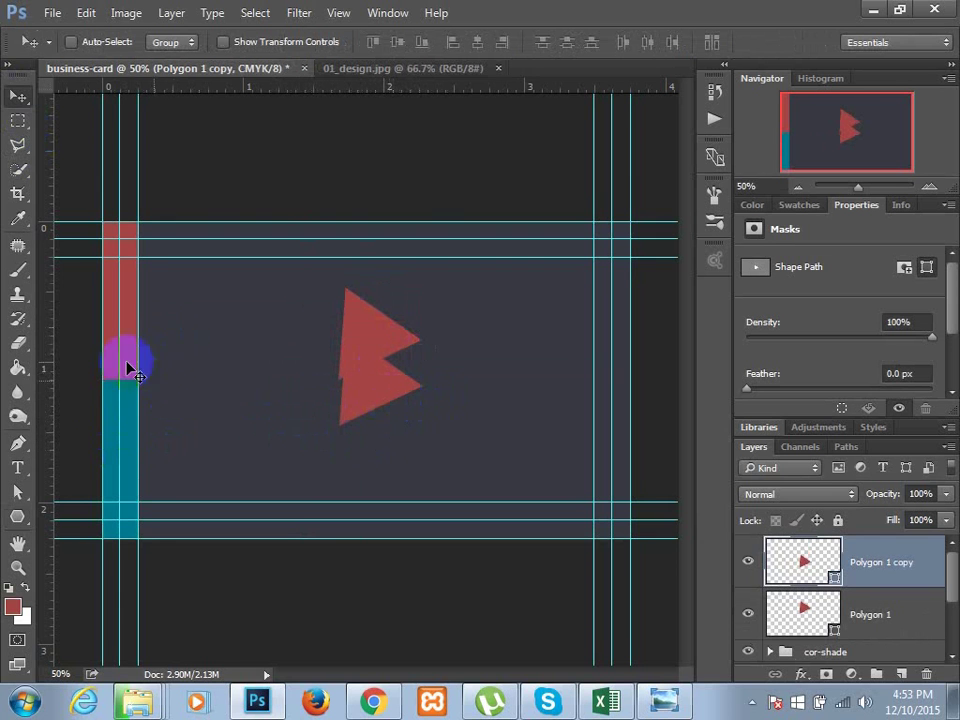
- Fill the duplicate triangle with the teal recent swatch
left_click(18, 516)
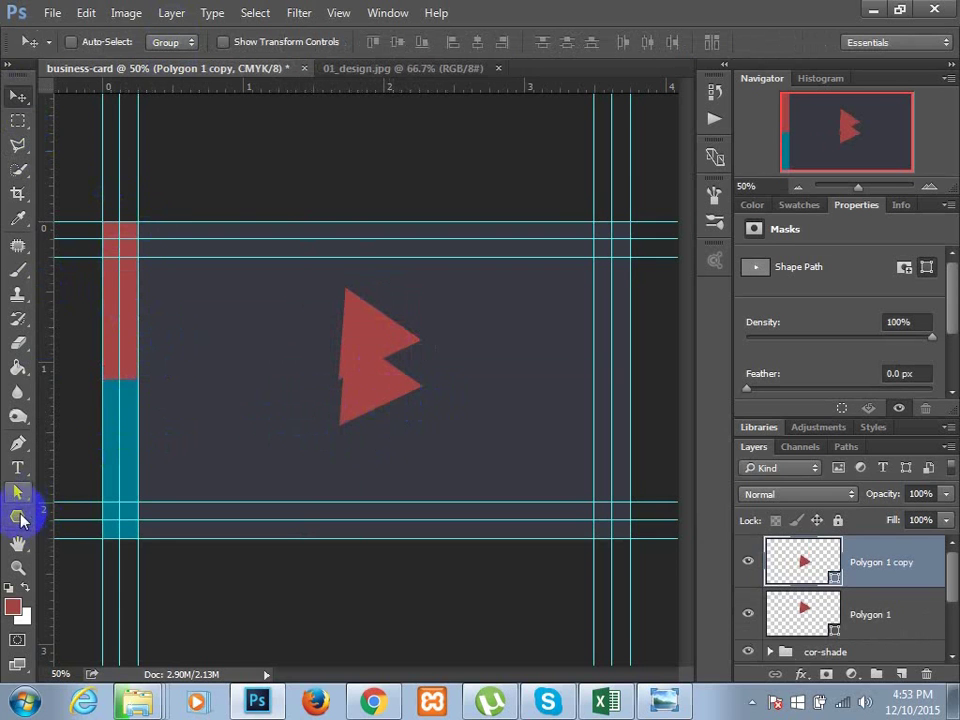
left_click(172, 46)
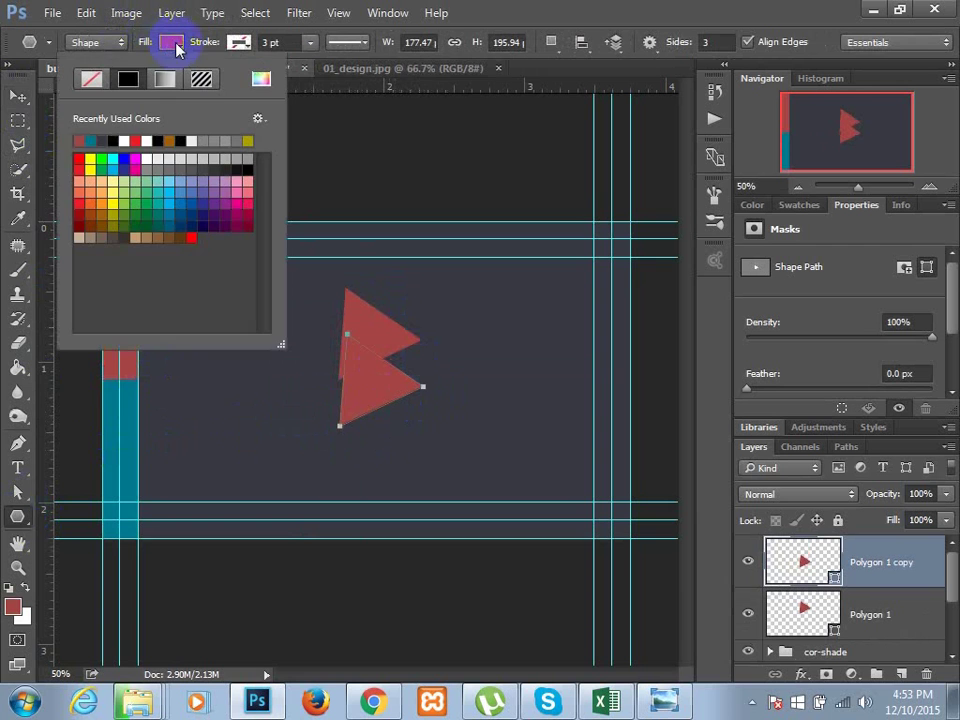
left_click(91, 140)
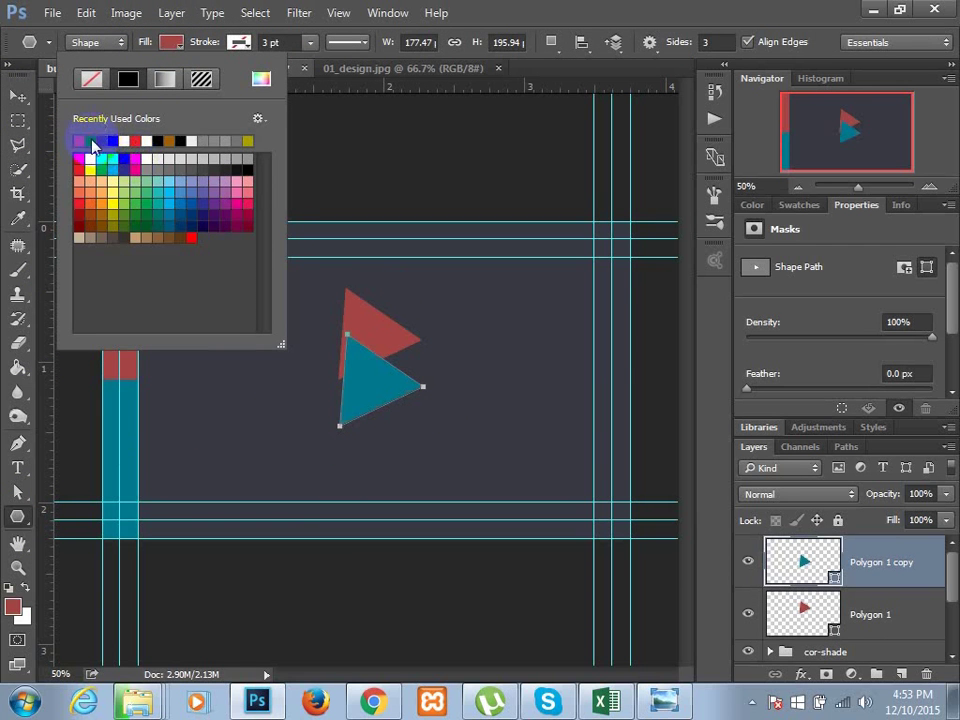
- Rotate the teal triangle about 46° and nudge it up-right over the red one
left_click(18, 96)
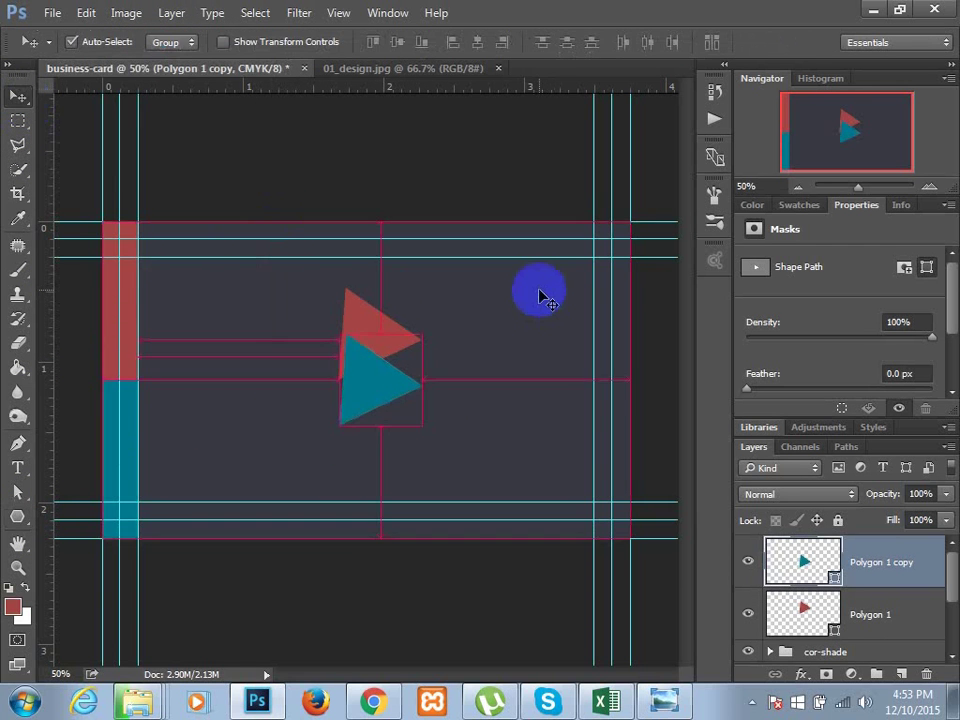
key("ctrl+t")
mouse_move(459, 317)
left_mouse_down()
mouse_move(489, 394)
mouse_move(414, 396)
mouse_move(377, 371)
mouse_move(380, 335)
mouse_move(368, 333)
left_mouse_up()
left_click(572, 418)
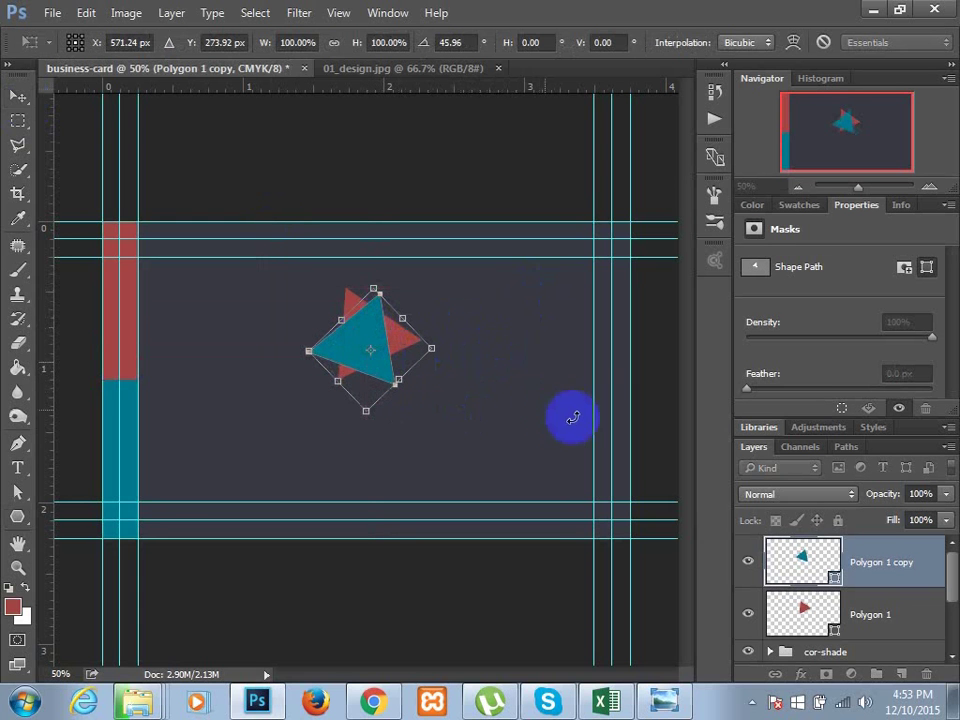
key("Right")
key("Right")
key("Up")
key("Up")
key("Up")
key("Up")
key("Right")
key("Right")
key("Right")
key("Right")
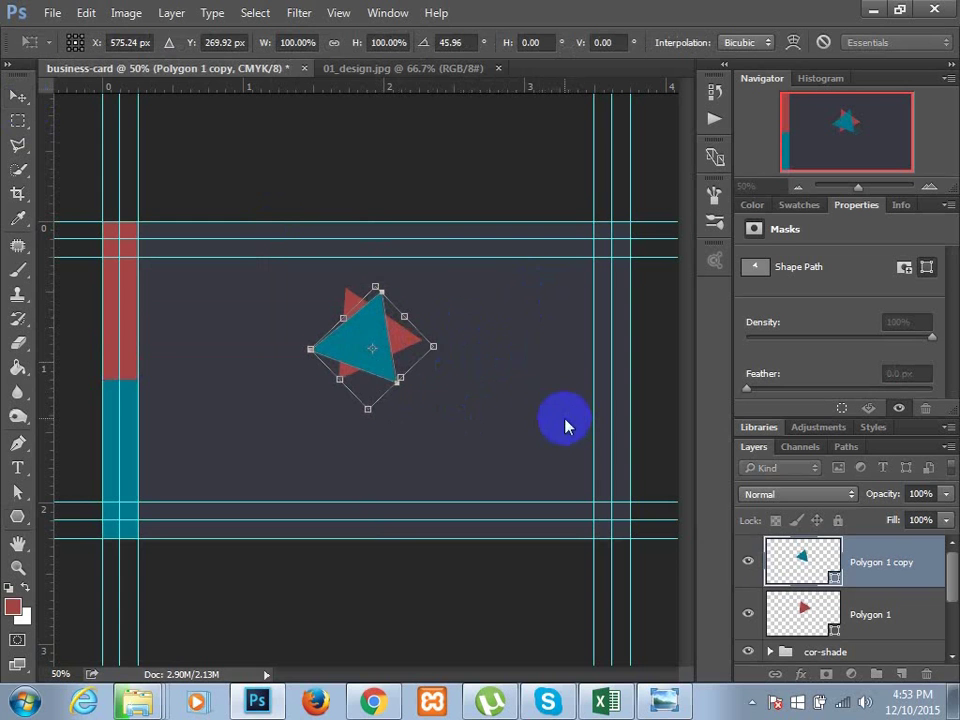
key("Return")
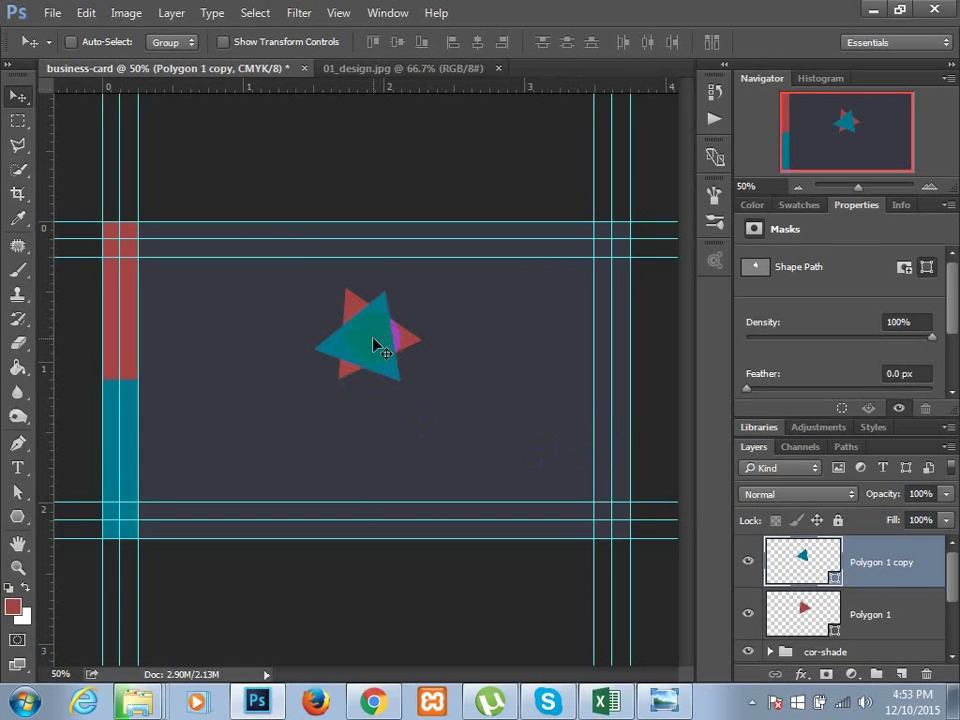
- Give the copy triangle a teal stroke and no fill
left_click(793, 561)
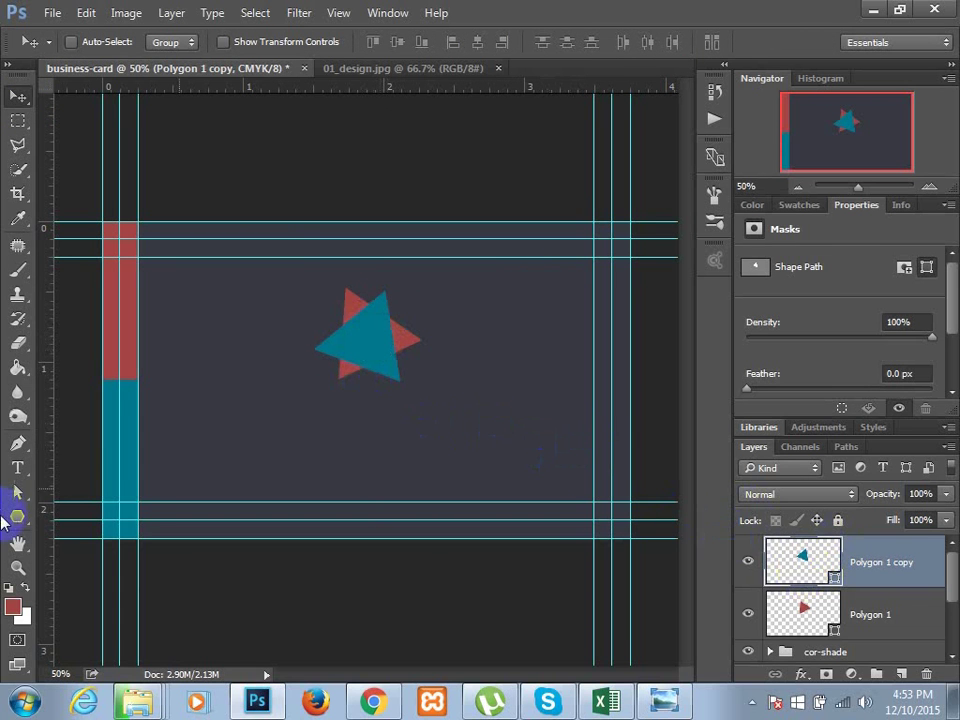
left_click(14, 516)
left_click(236, 44)
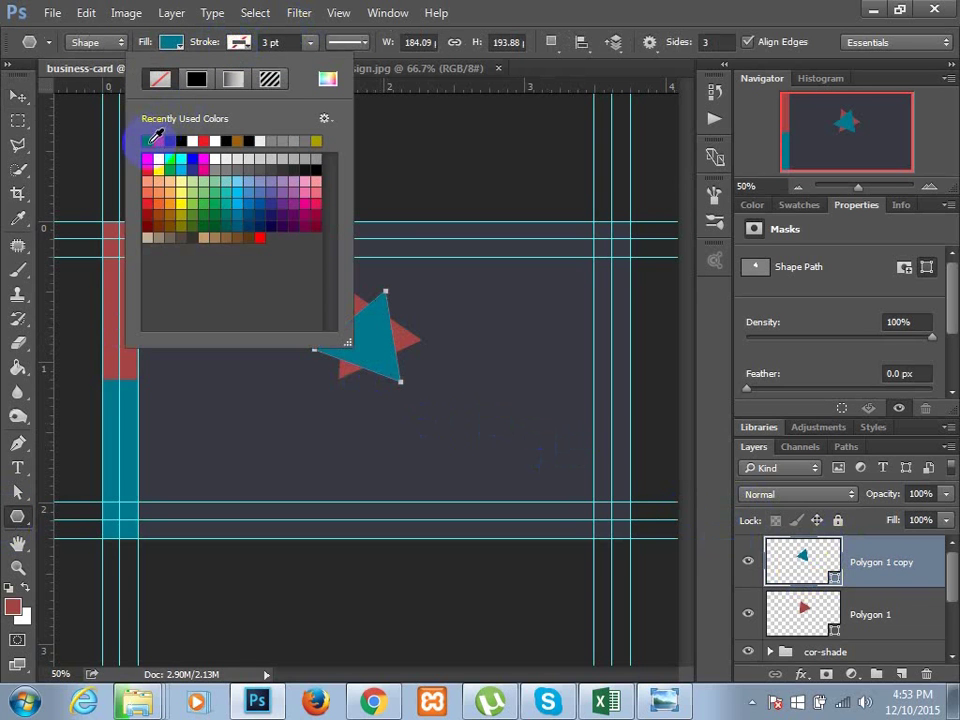
left_click(150, 139)
left_click(180, 44)
left_click(180, 42)
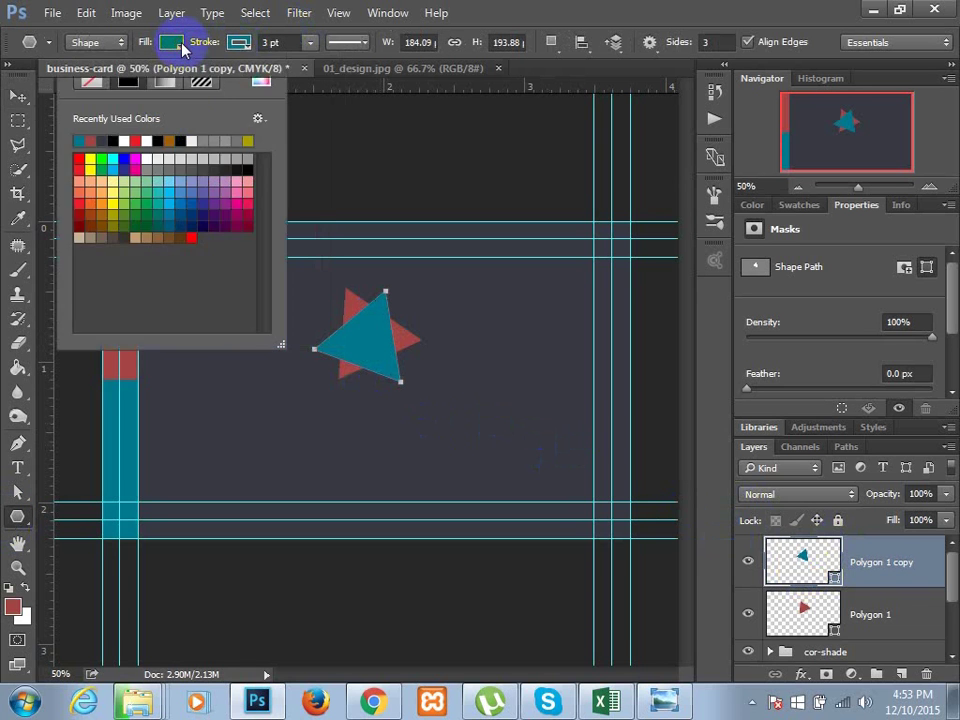
left_click(180, 42)
left_click(180, 42)
left_click(91, 79)
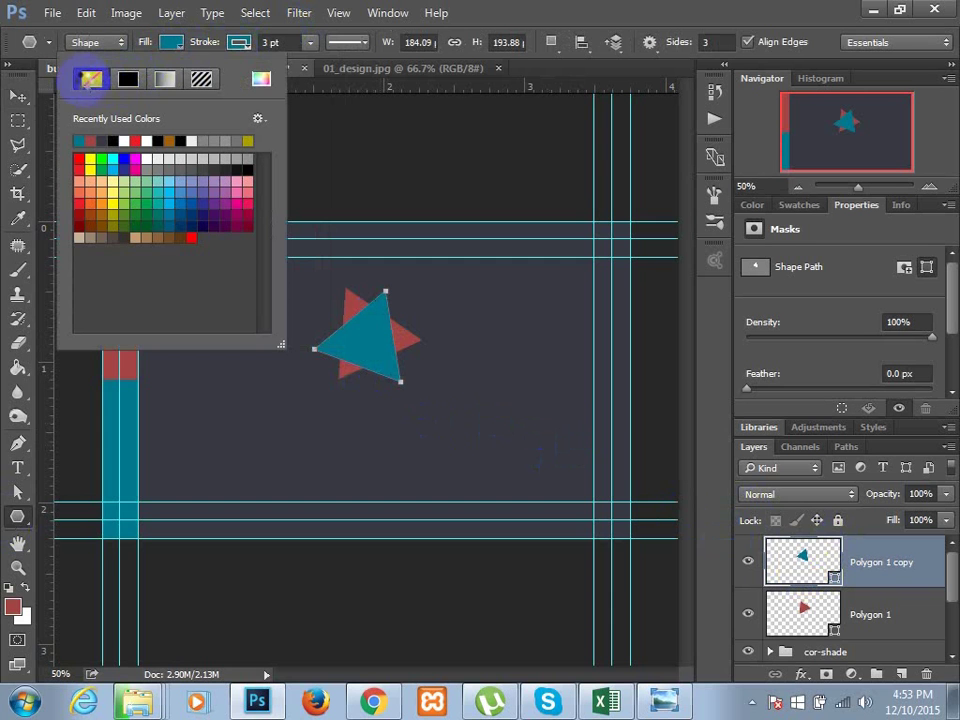
left_click(800, 612)
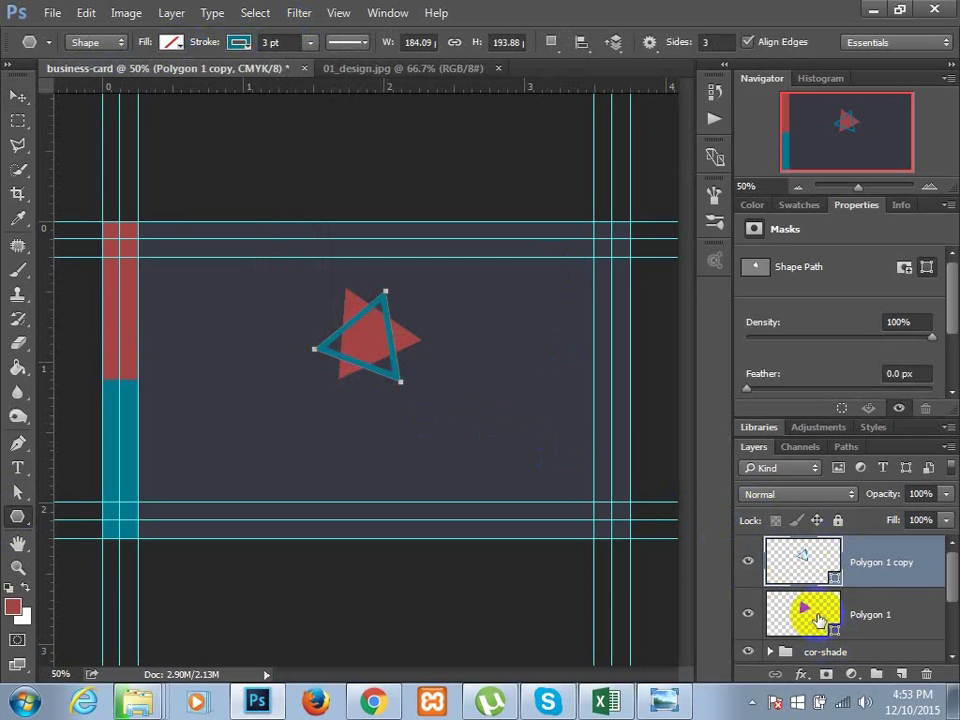
- Give the original Polygon 1 triangle a red stroke and no fill
left_click(800, 612)
left_click(17, 518)
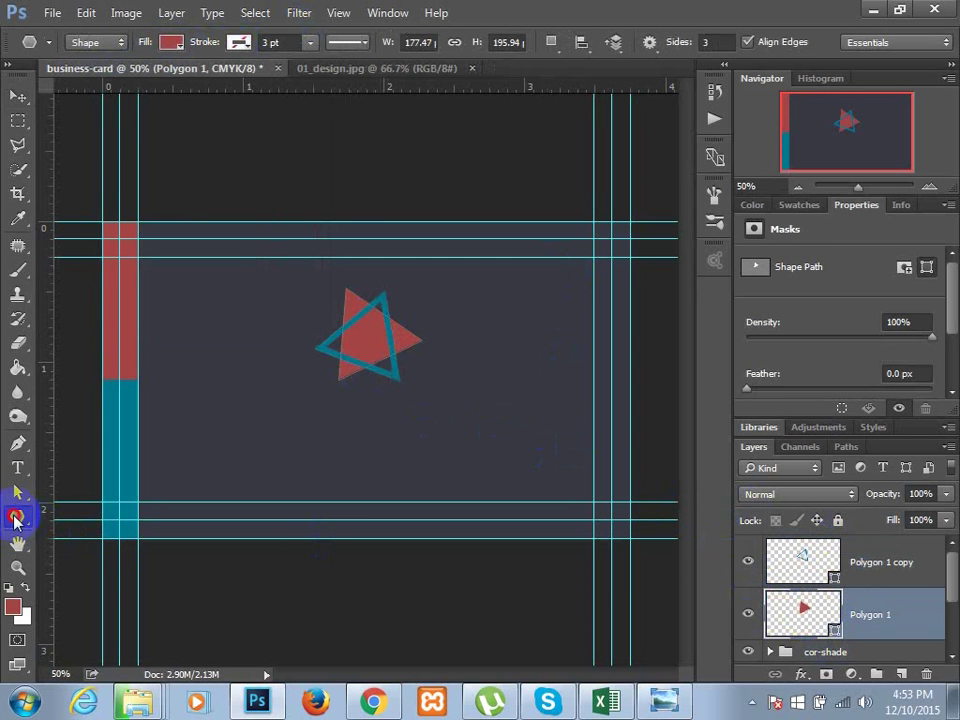
left_click(239, 42)
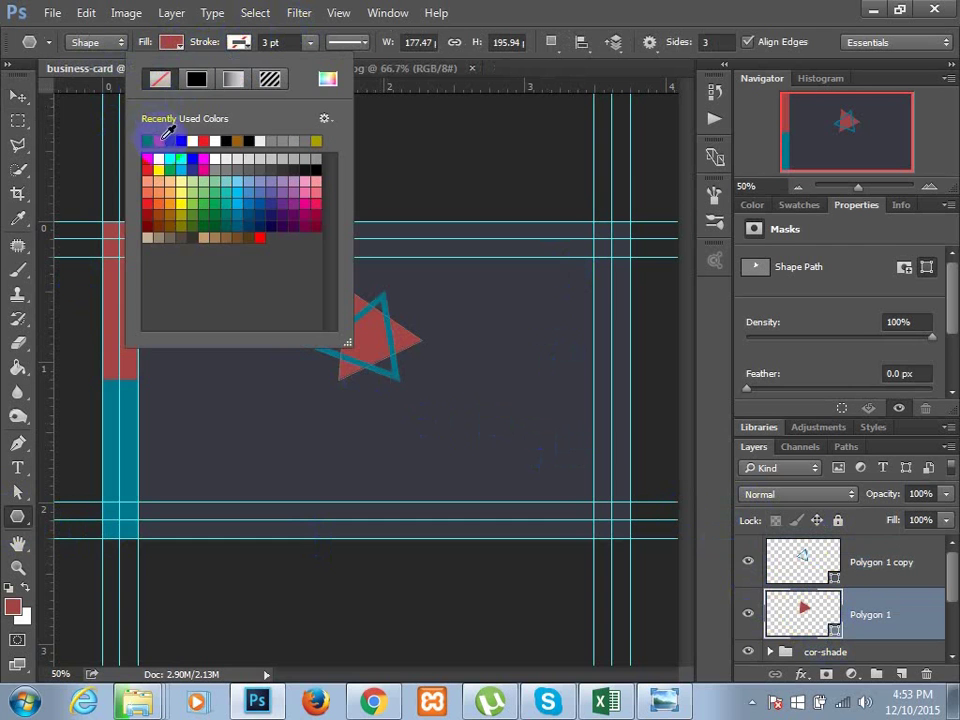
left_click(163, 137)
left_click(170, 43)
left_click(170, 43)
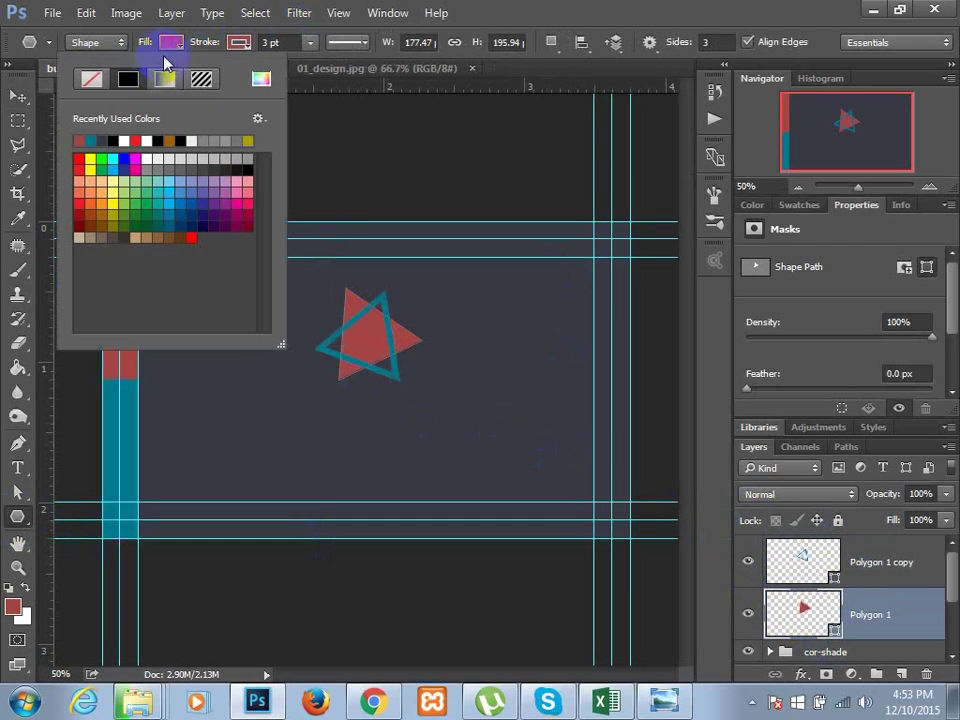
left_click(91, 79)
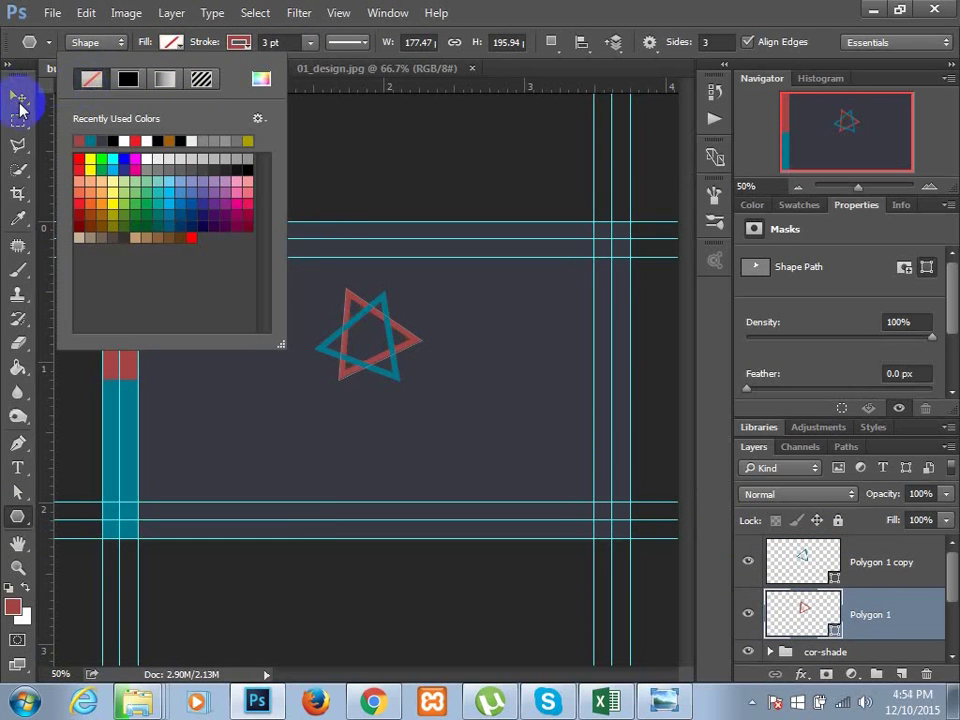
left_click(18, 98)
left_click(18, 96)
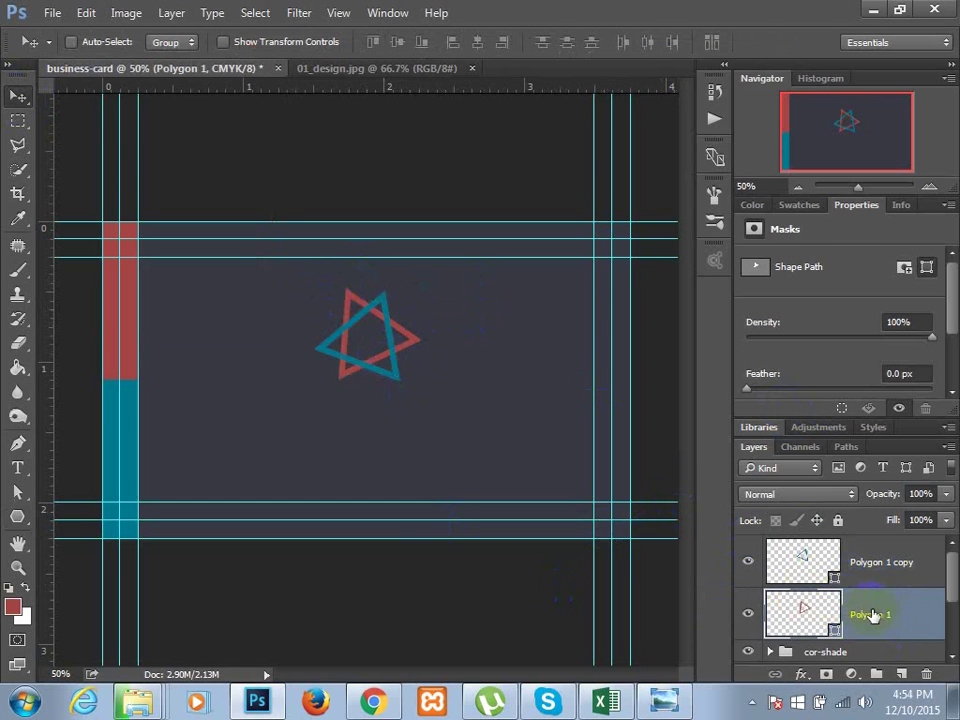
- Group both Polygon triangle layers and name the group 'logo'
left_click(868, 561, "shift")
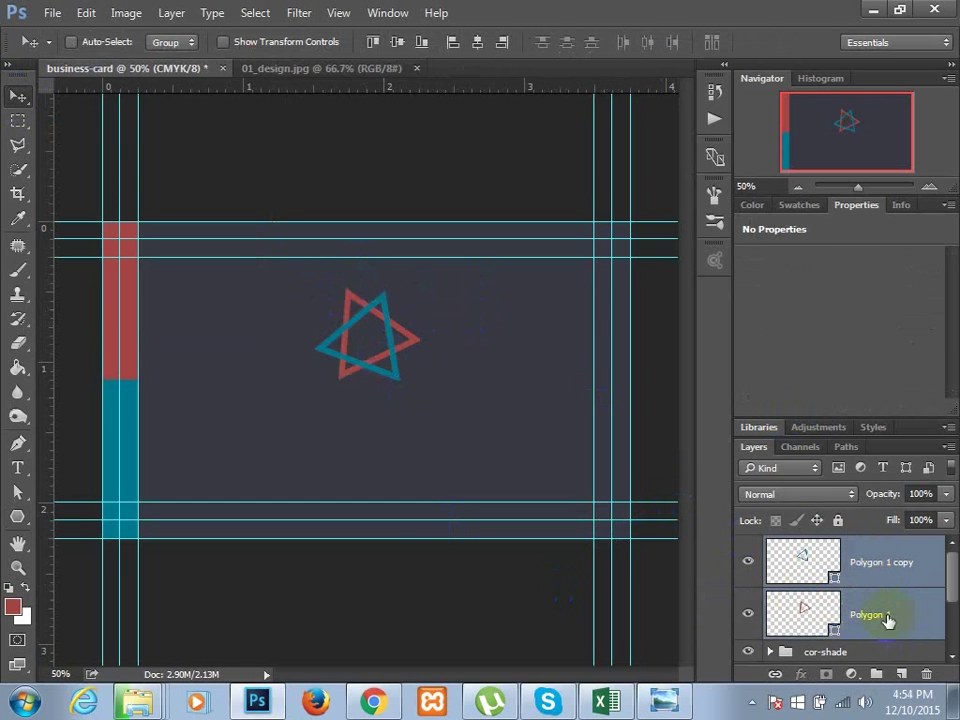
key("ctrl+g")
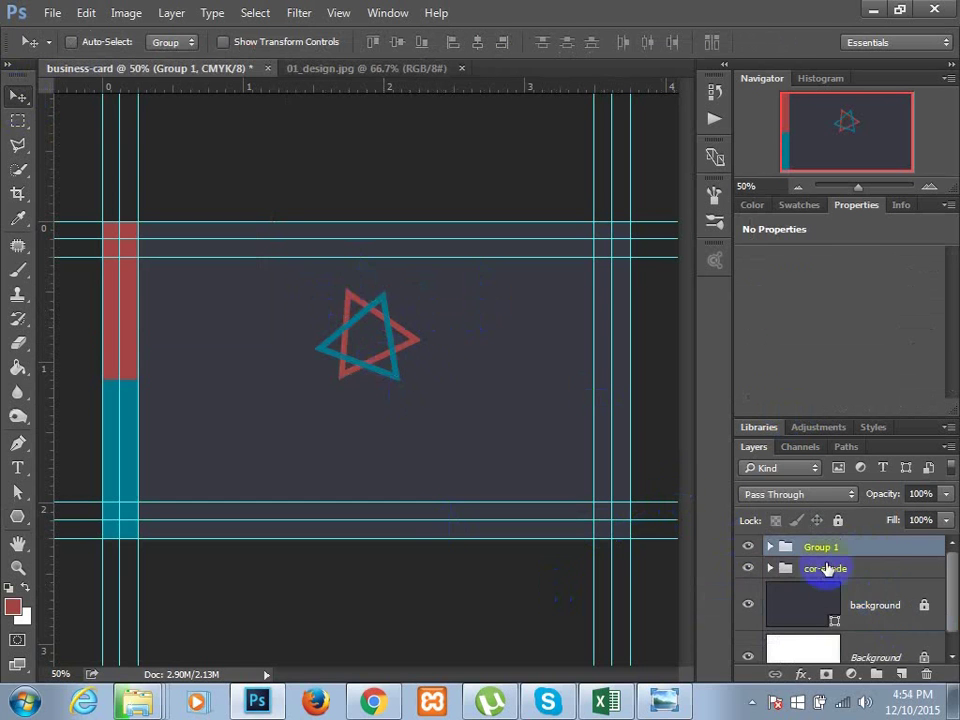
double_click(821, 548)
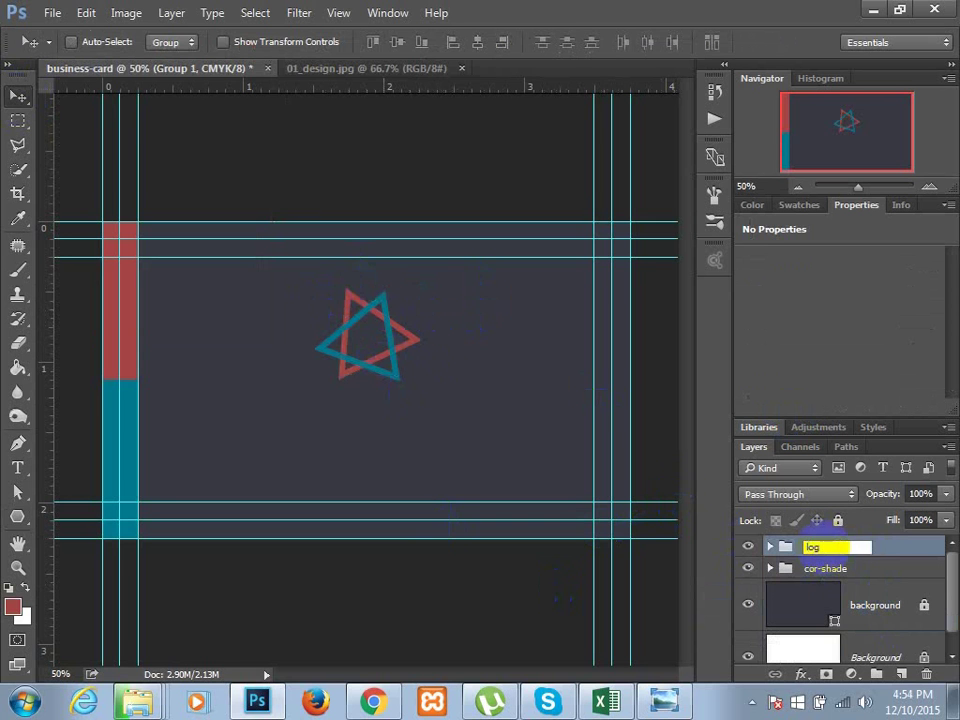
left_click(840, 517)
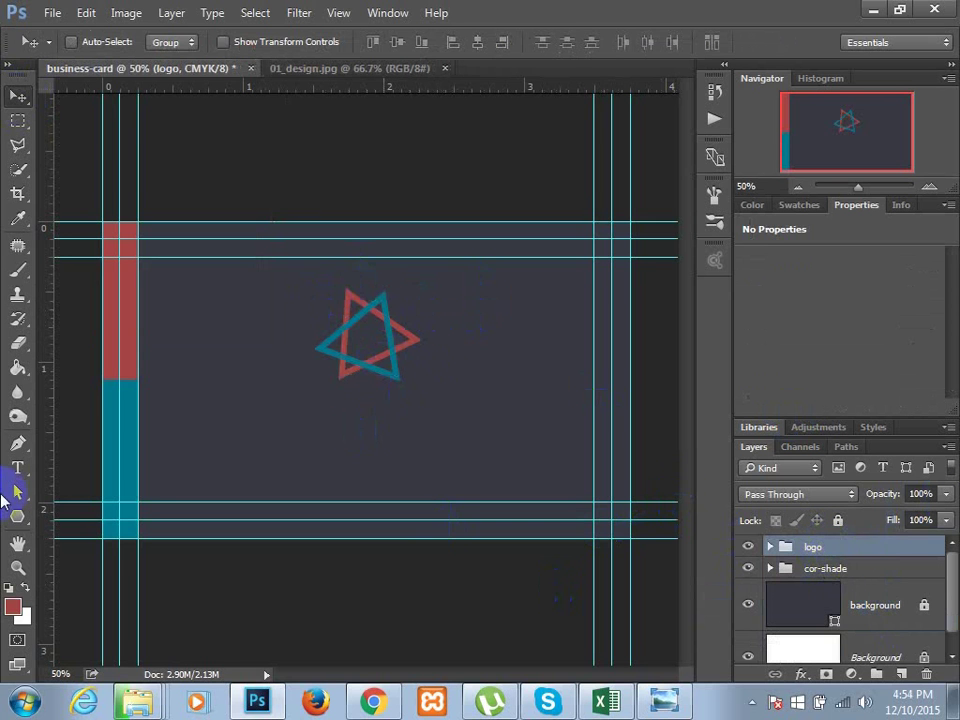
left_click(303, 378)
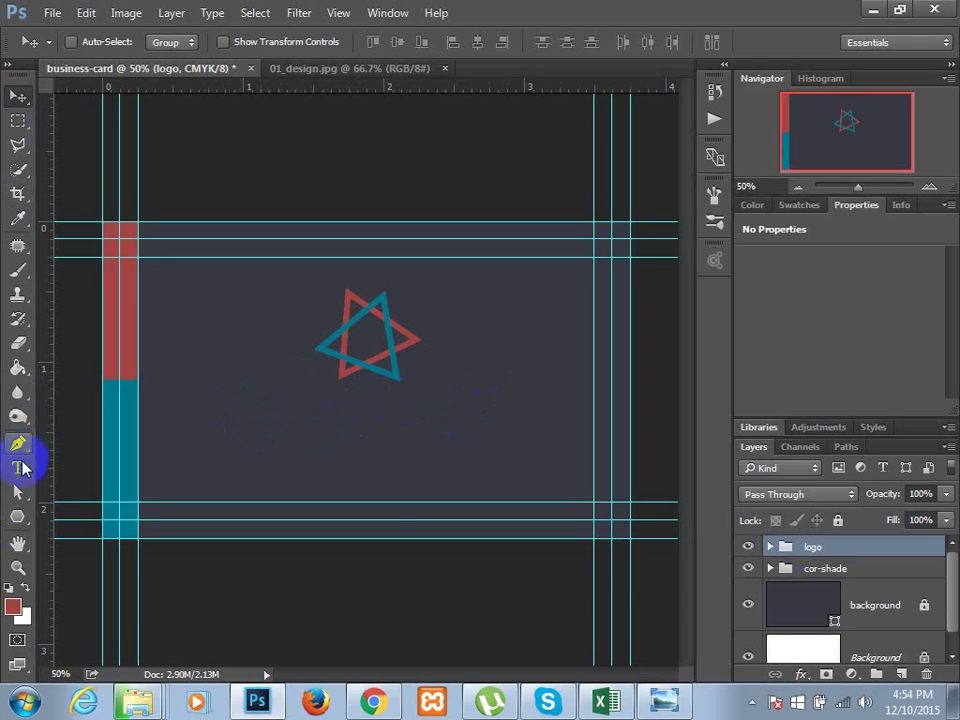
- Add 'Future Tech' text below the logo at 72 px and tighten its text box
left_click(903, 673)
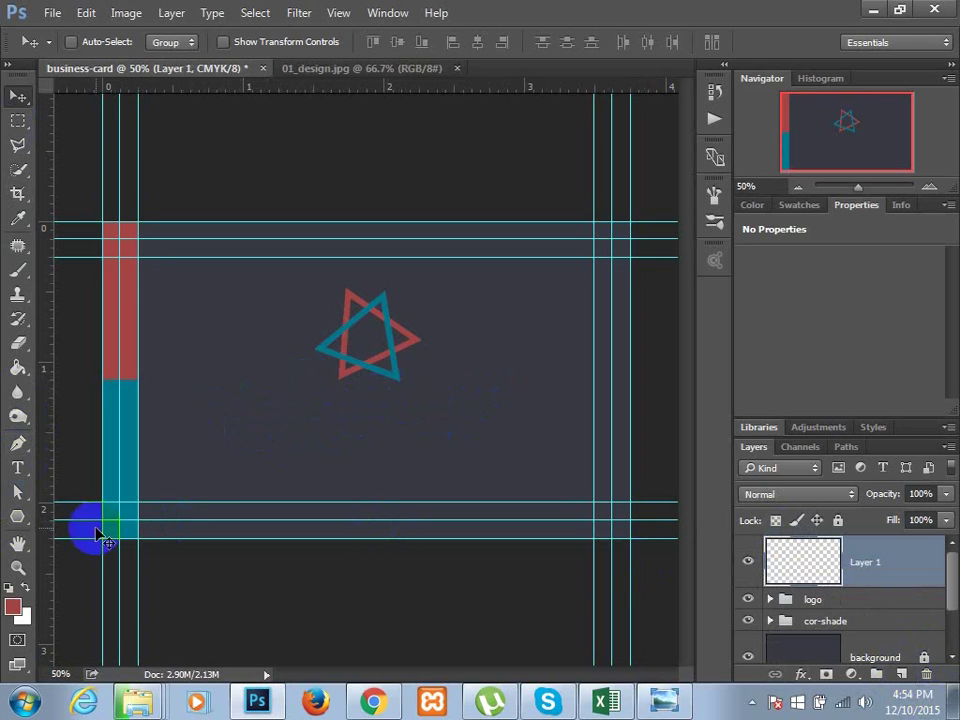
left_click(17, 467)
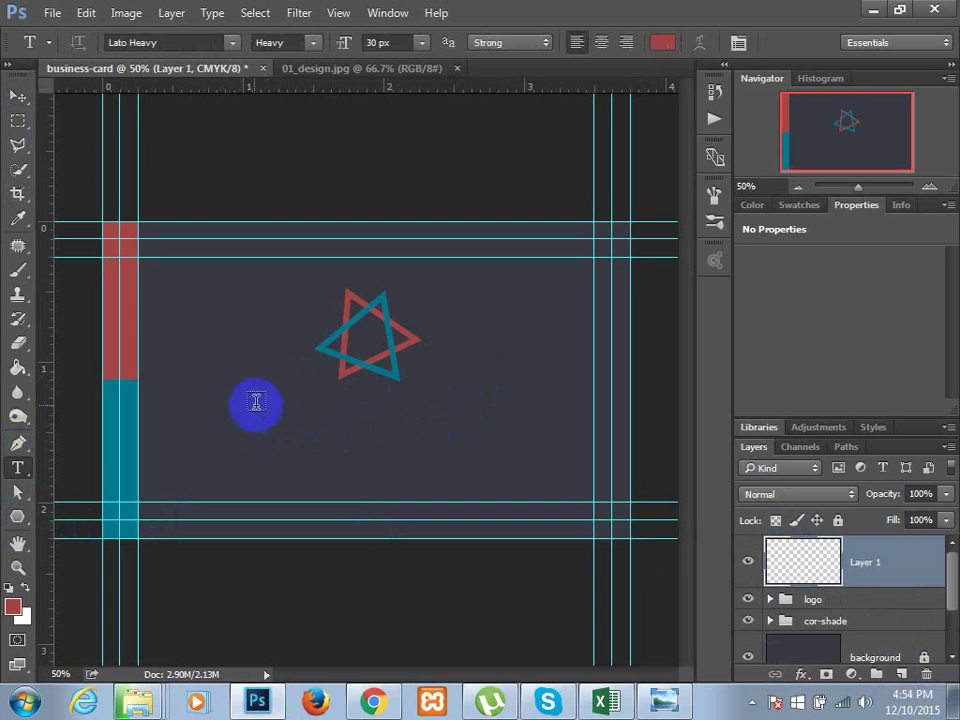
left_click_drag(237, 404, 541, 473)
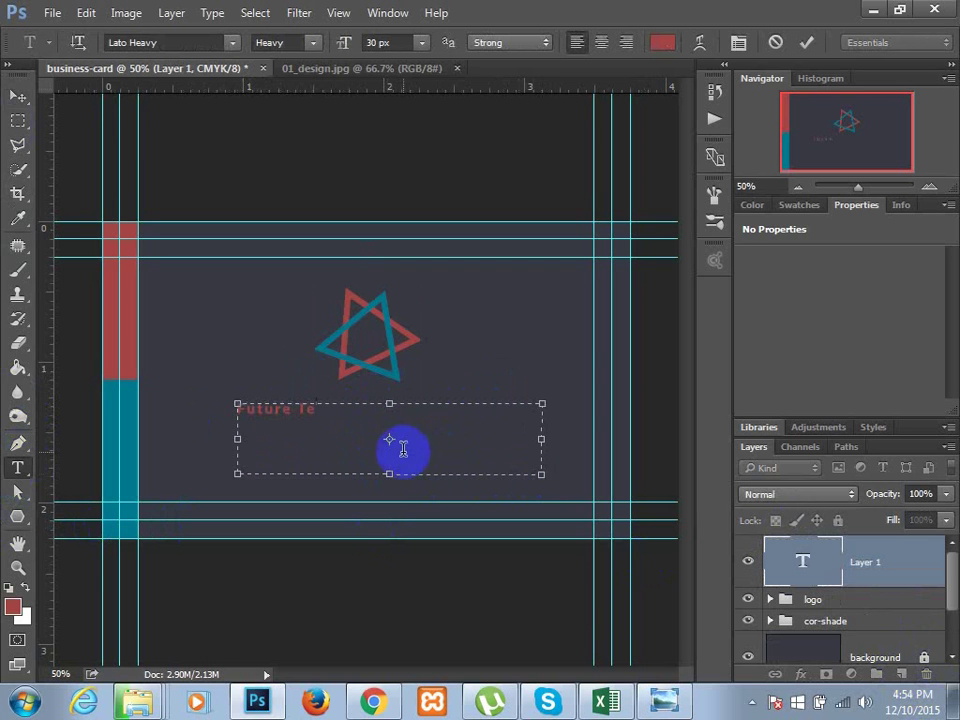
key("ctrl+a")
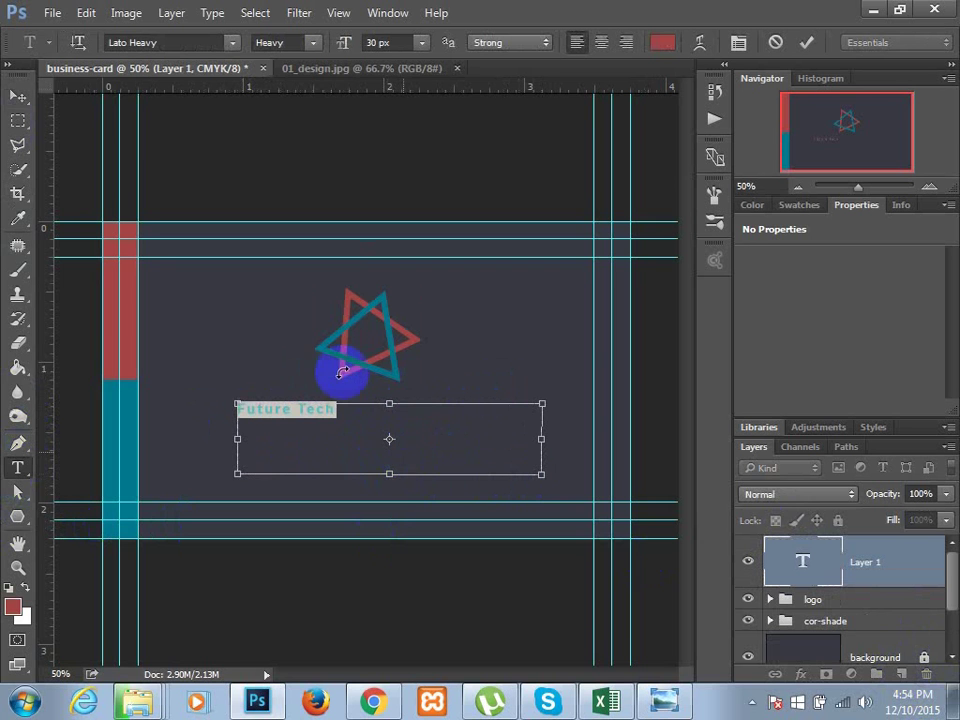
left_click(424, 42)
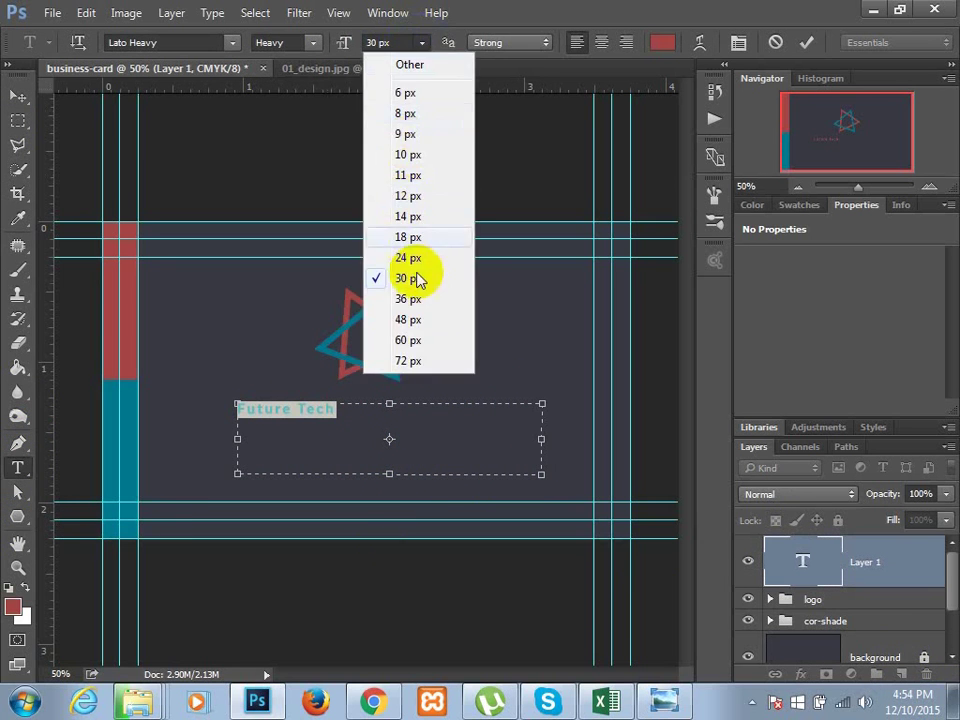
left_click(418, 342)
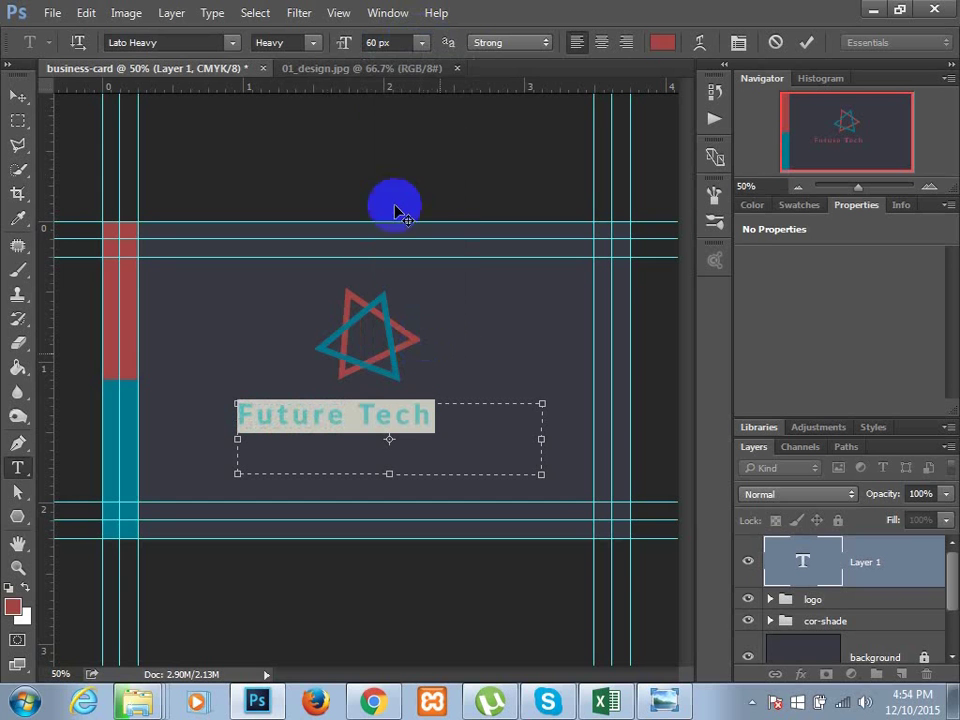
left_click(424, 42)
left_click(427, 360)
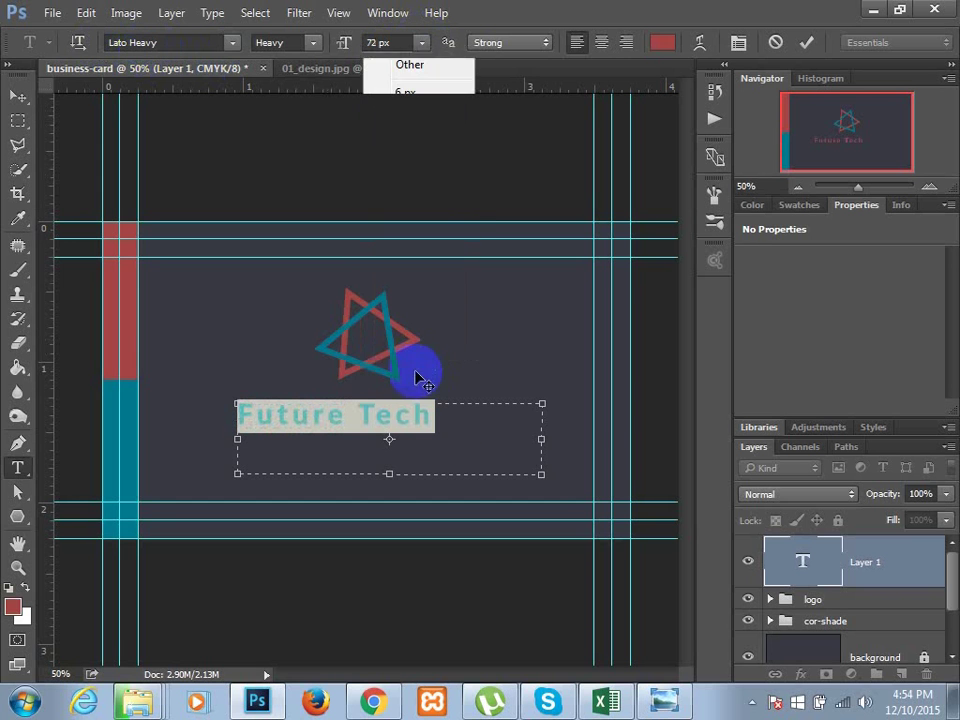
left_click_drag(540, 470, 474, 440)
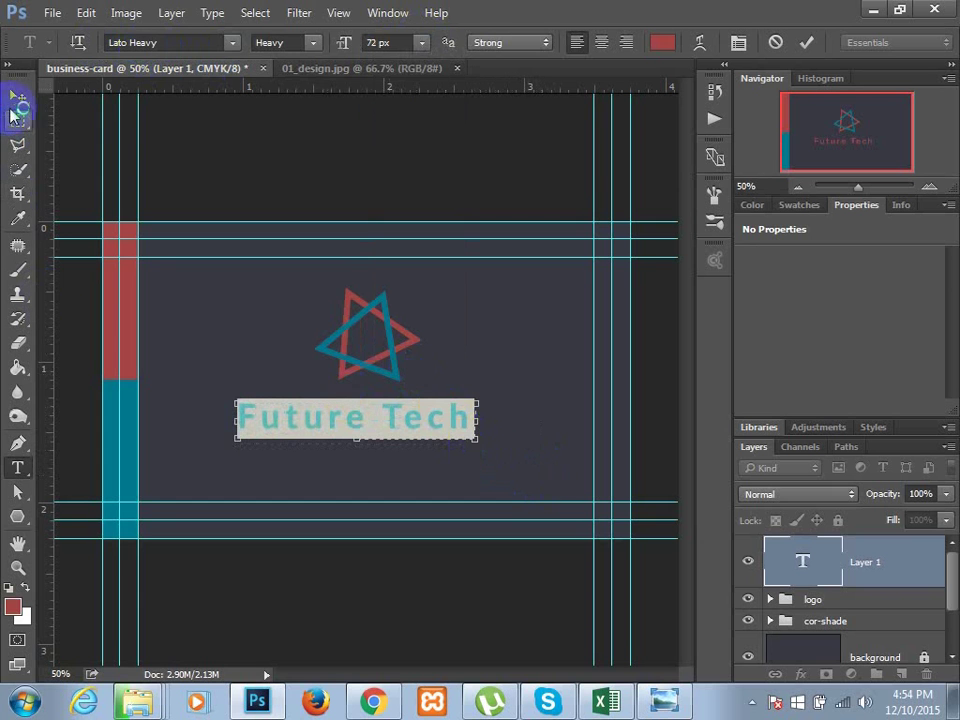
- Centre the Future Tech text just under the logo and compare against 01_design.jpg
left_click(17, 96)
mouse_move(400, 428)
left_mouse_down()
mouse_move(416, 414)
mouse_move(412, 422)
left_mouse_up()
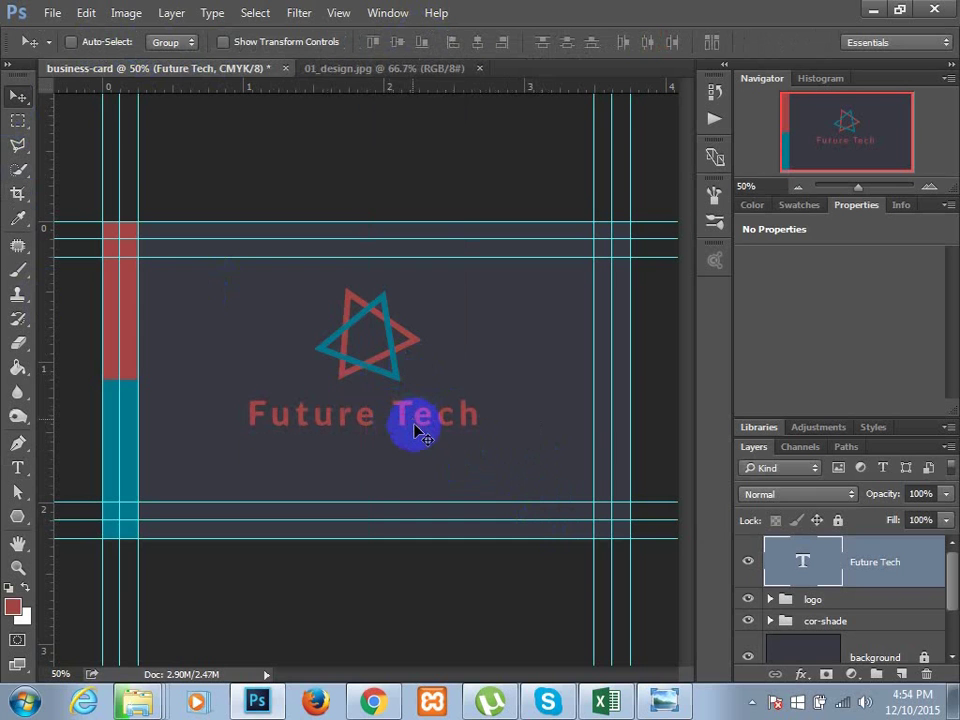
key("Up")
key("Up")
key("Up")
key("Up")
key("Up")
key("Up")
key("Up")
key("Up")
key("Up")
key("Up")
key("Up")
key("Up")
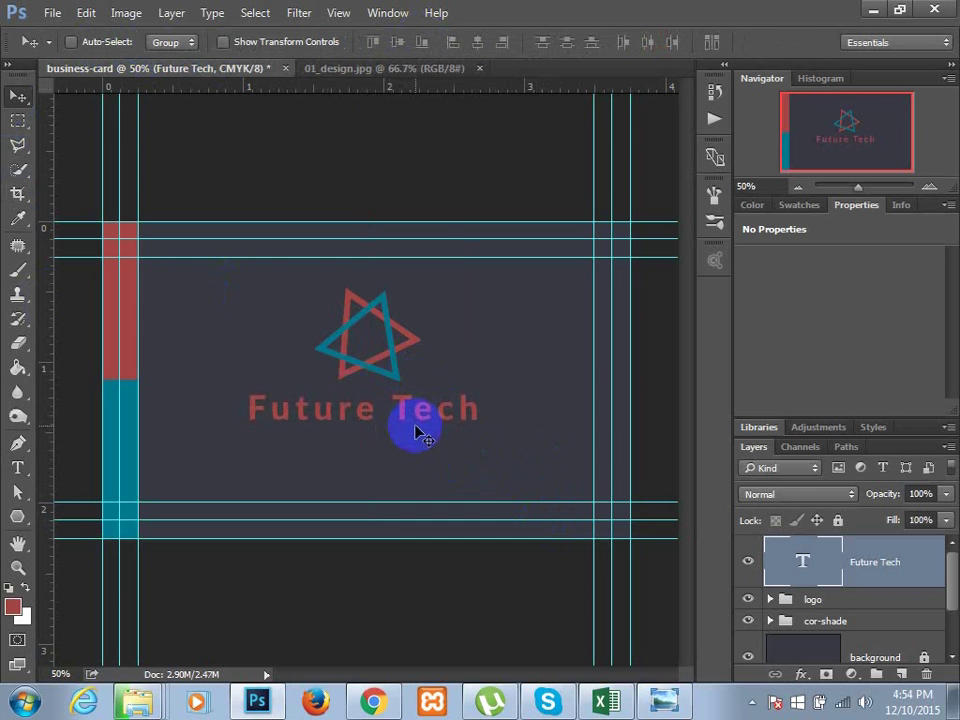
key("Down")
key("Down")
key("Down")
key("Down")
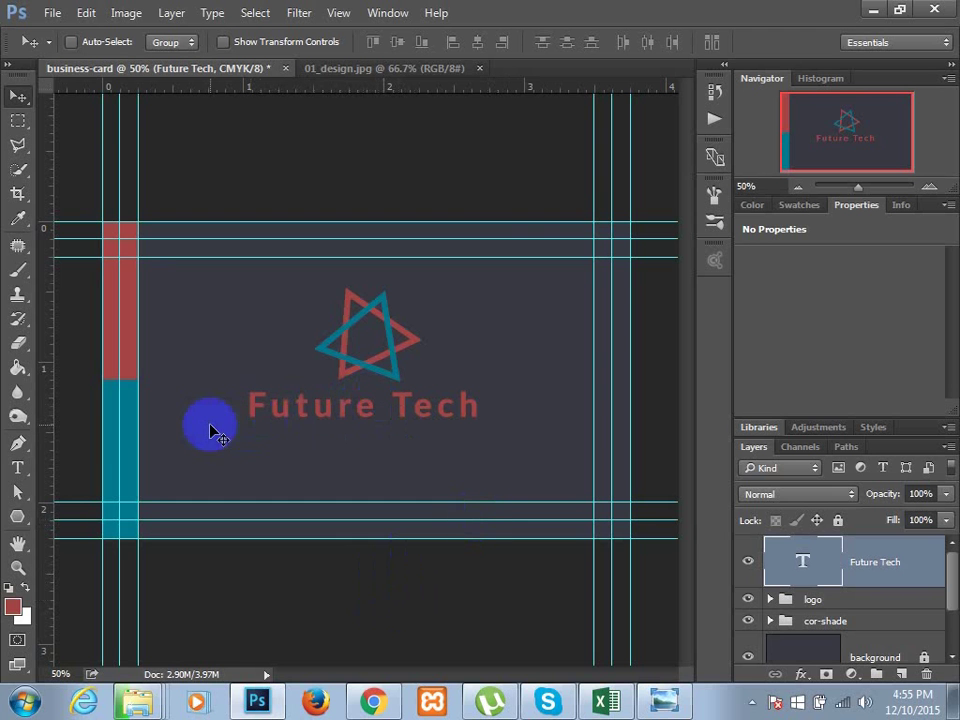
left_click(369, 69)
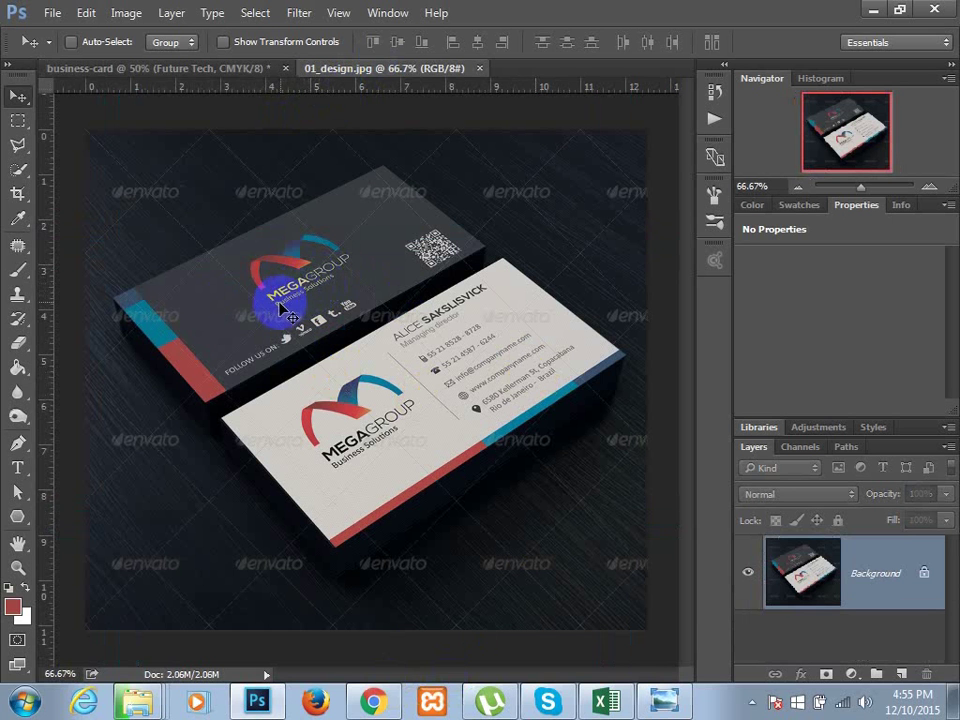
left_click(228, 70)
left_click(806, 576)
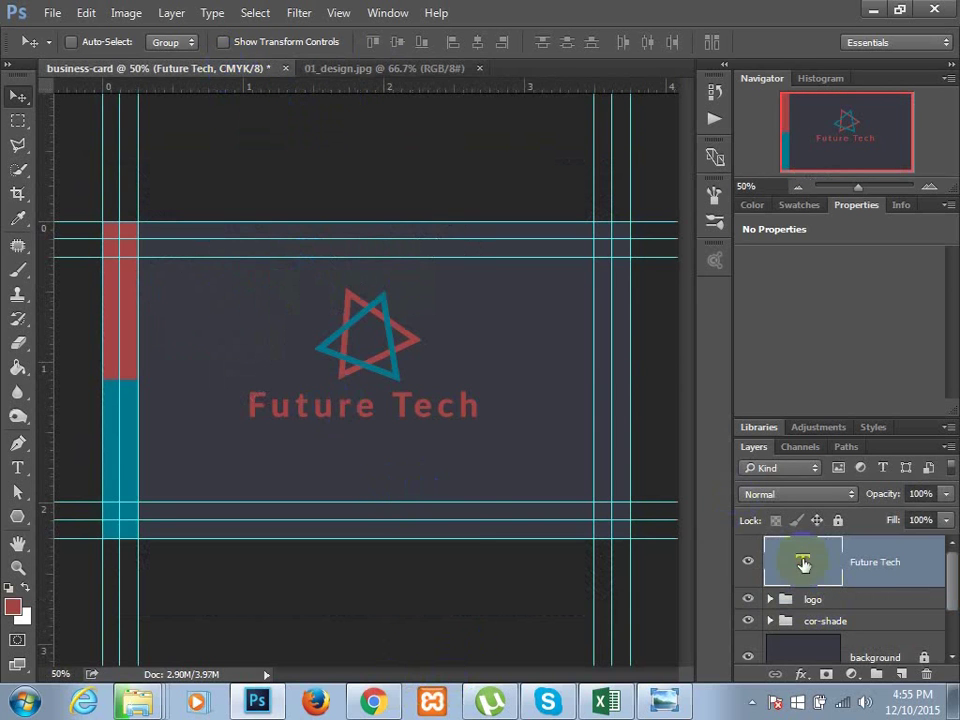
- Change the Future Tech text colour to white
double_click(803, 565)
left_click(661, 42)
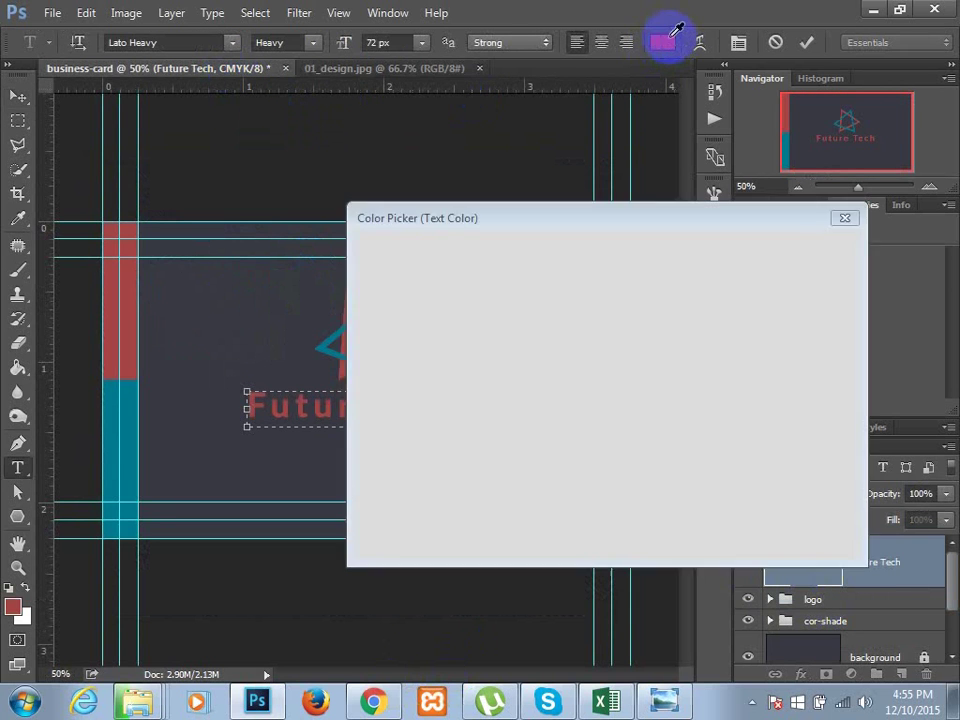
left_click_drag(371, 268, 339, 227)
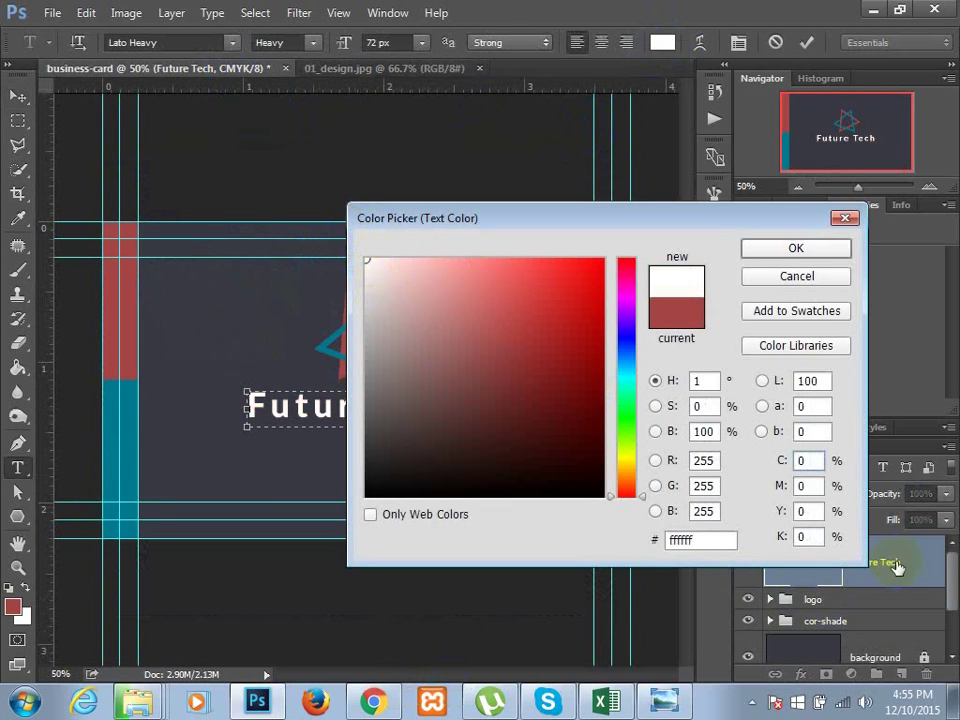
left_click(693, 541)
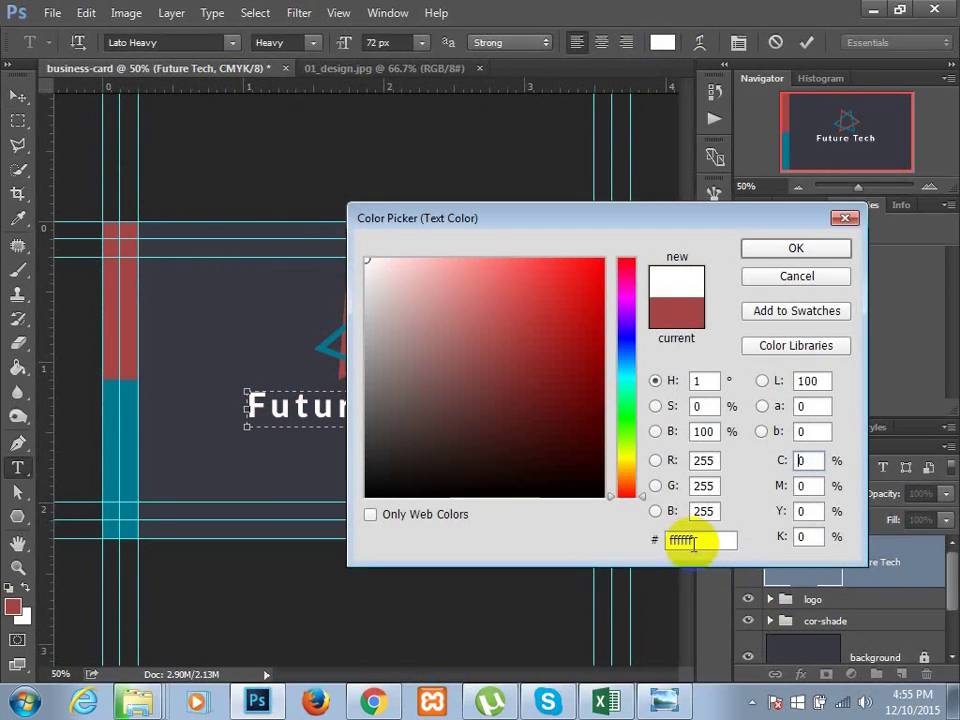
left_click(814, 255)
left_click(374, 414)
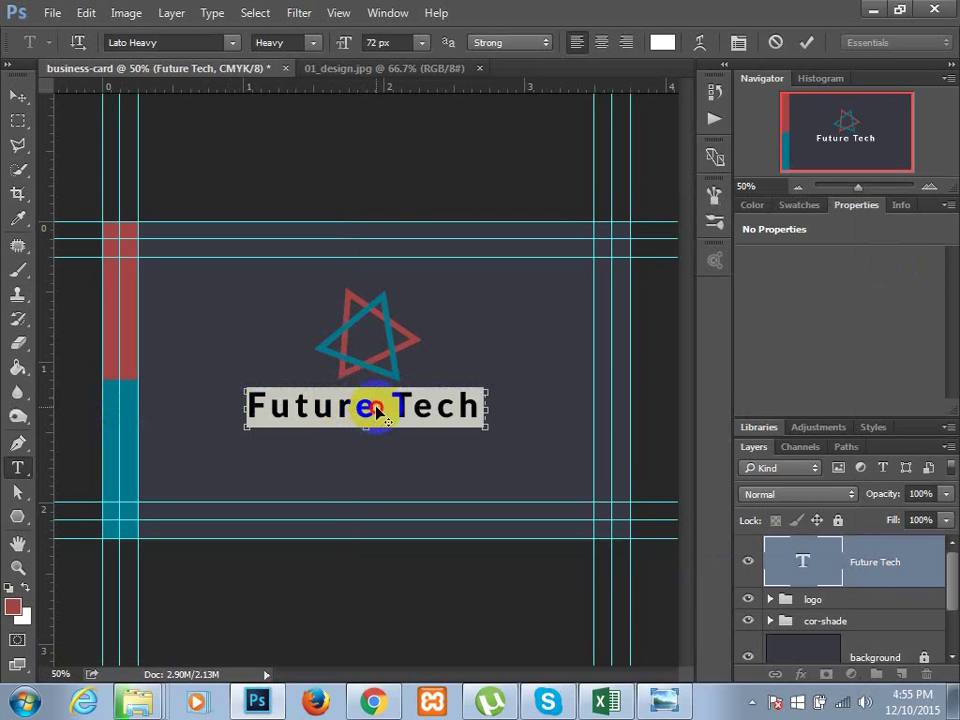
left_click(393, 407)
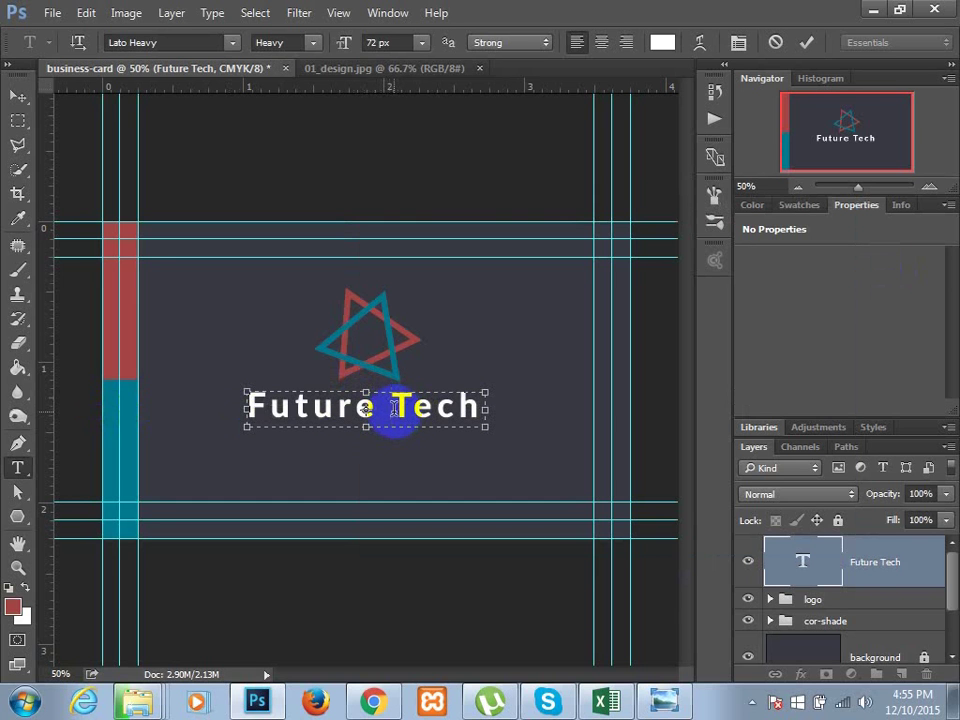
- Set the word 'Future' to Lato Thin, leaving 'Tech' Heavy
left_click_drag(385, 410, 156, 403)
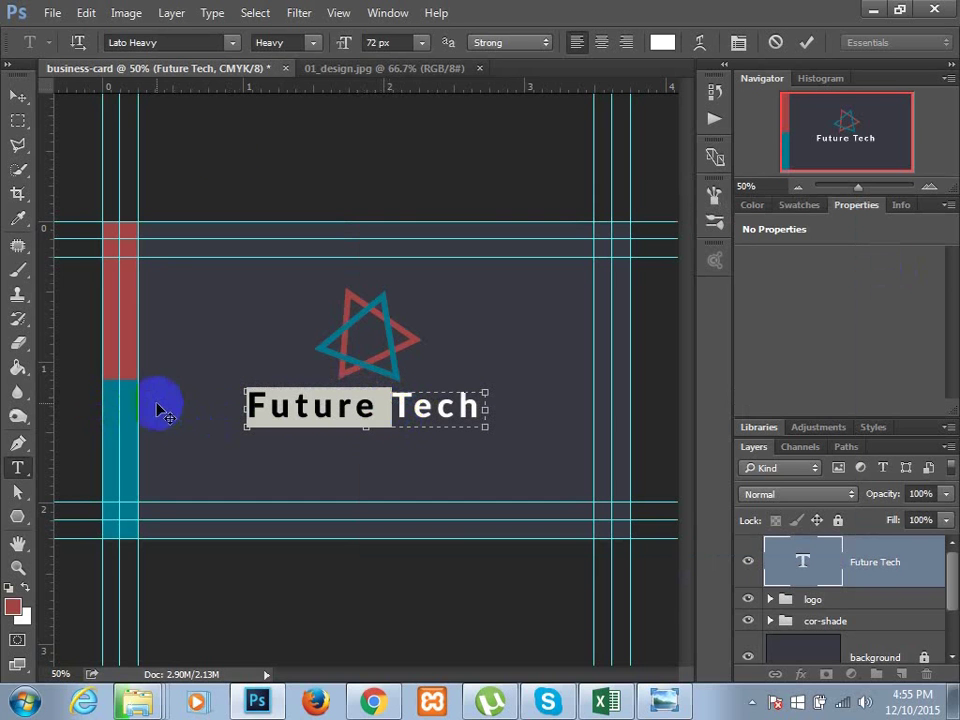
left_click(314, 49)
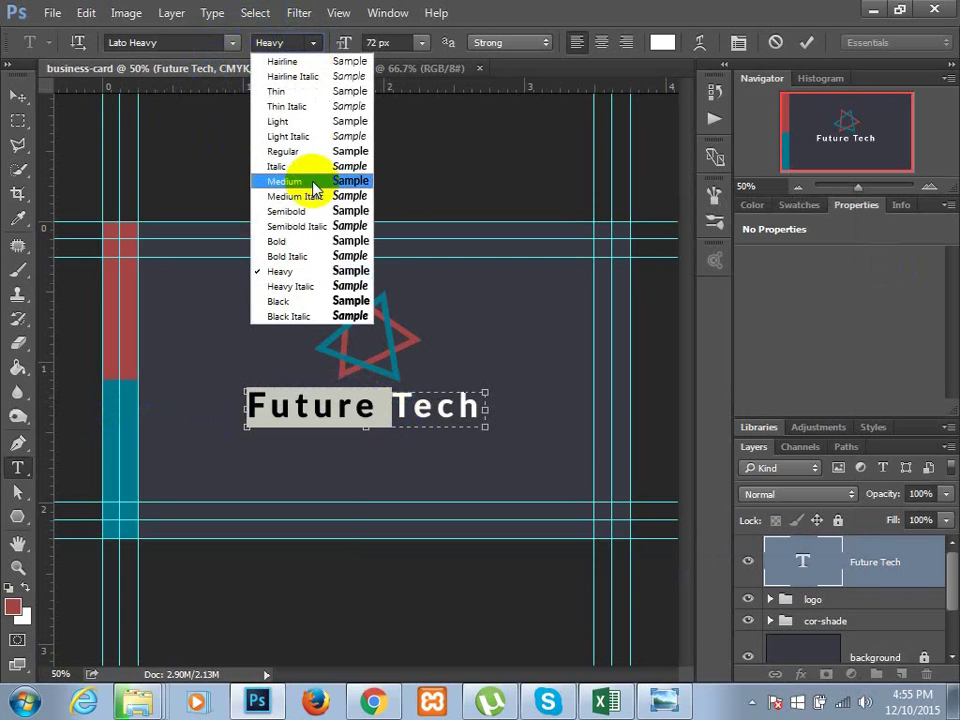
left_click(285, 91)
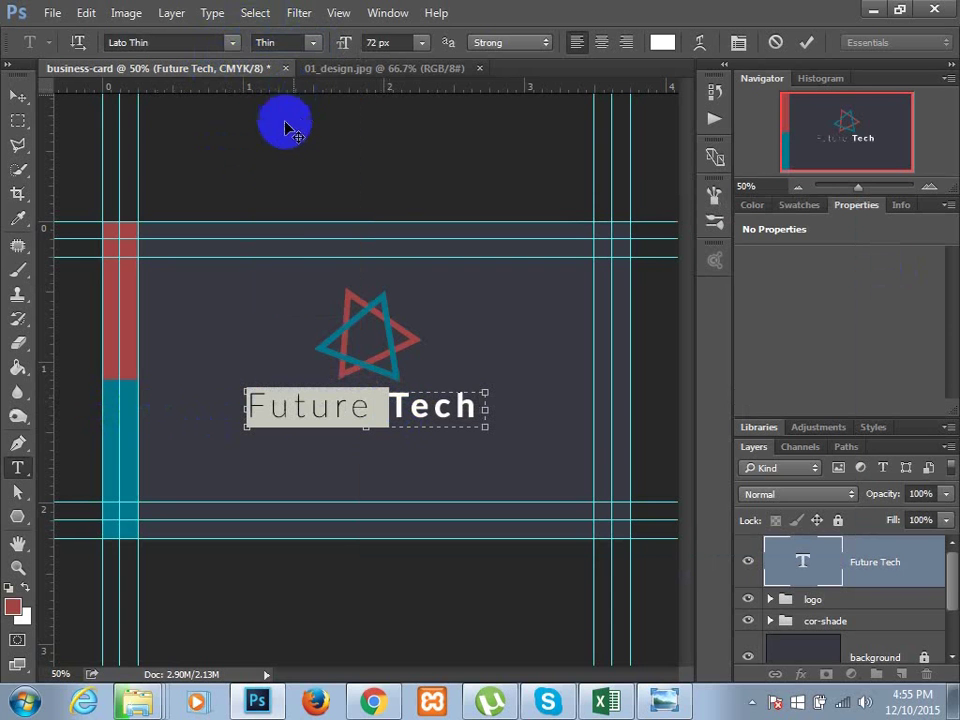
left_click(14, 100)
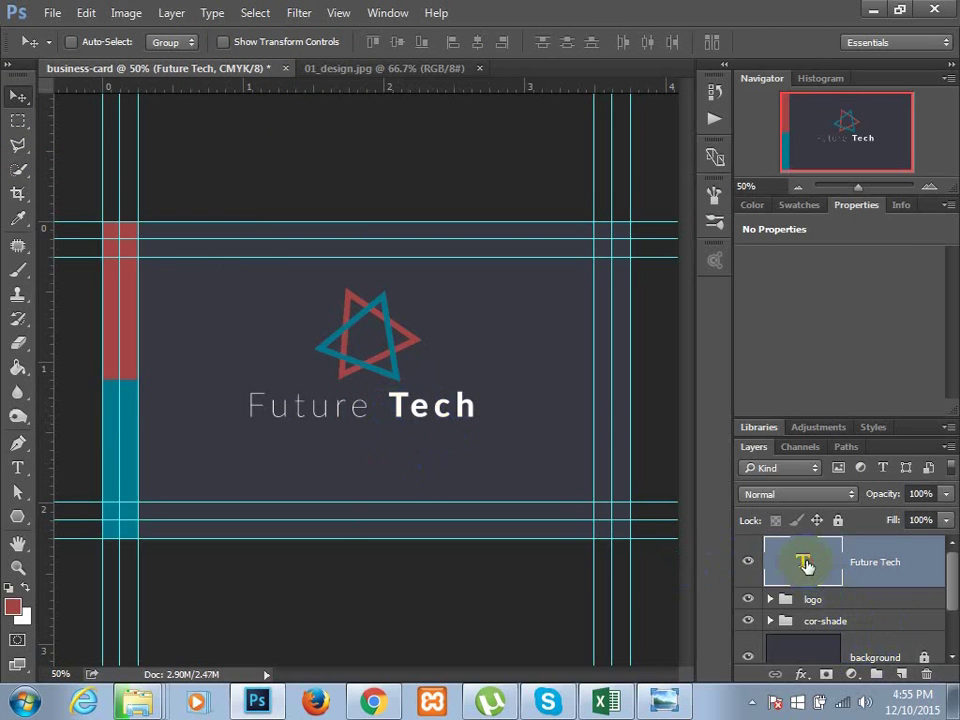
- Set the Future Tech text's tracking to 62 and narrow its text box to fit
double_click(806, 566)
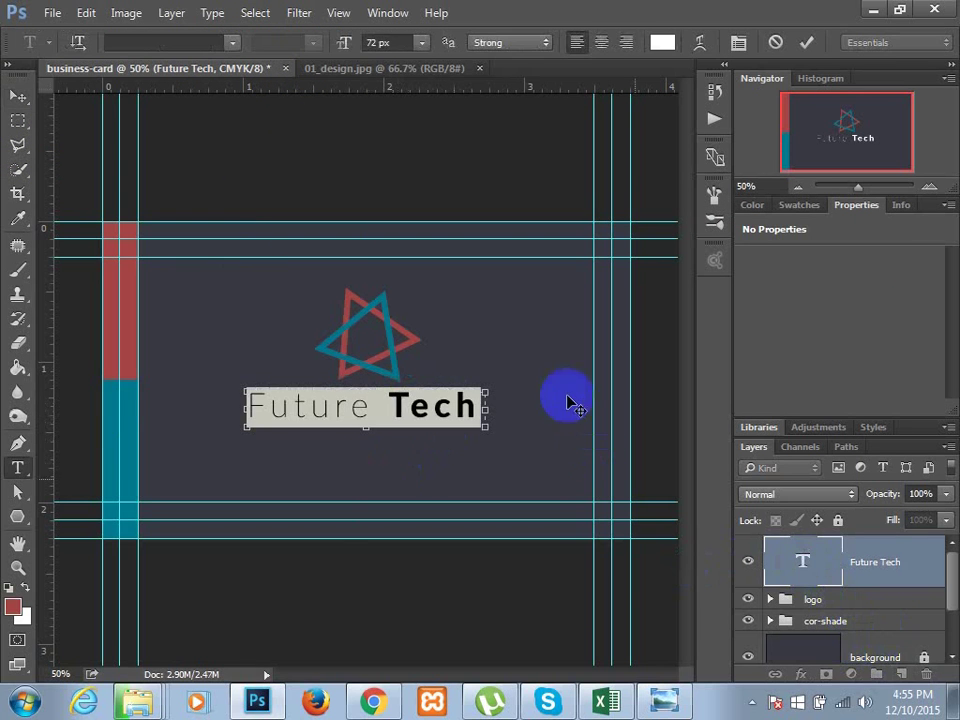
left_click(739, 43)
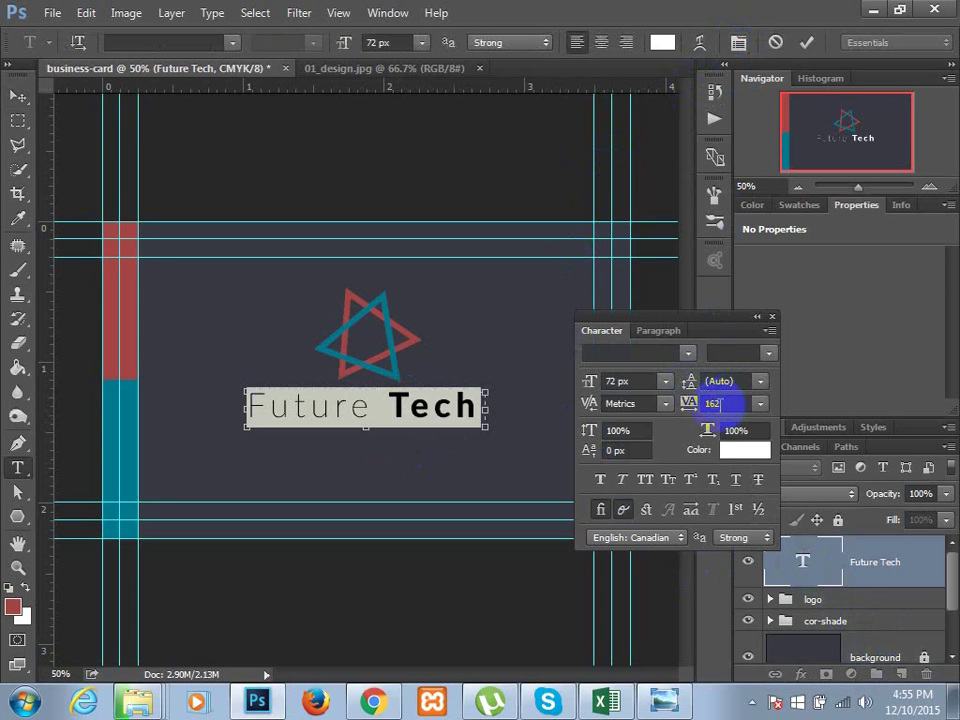
left_click(726, 403)
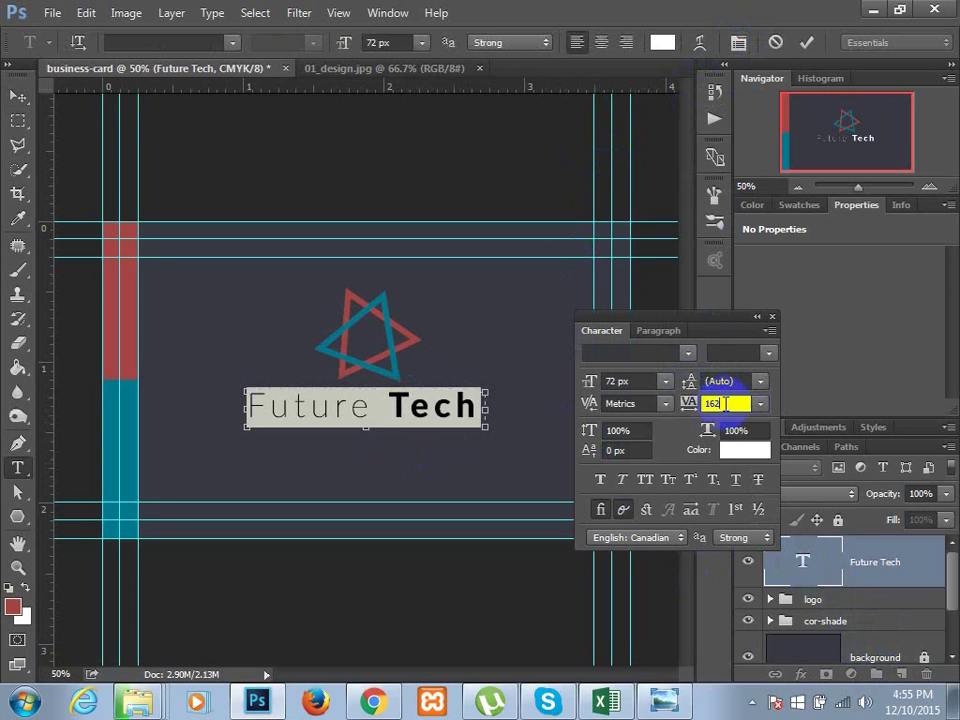
key("Down")
key("Down")
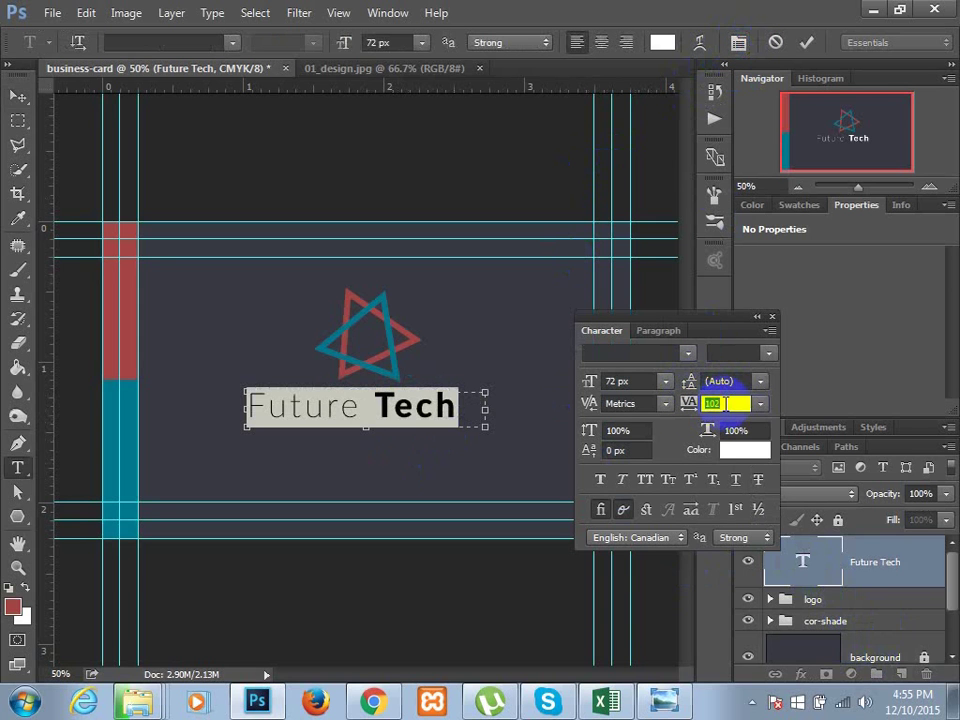
key("Down")
key("Down")
key("Down")
key("Down")
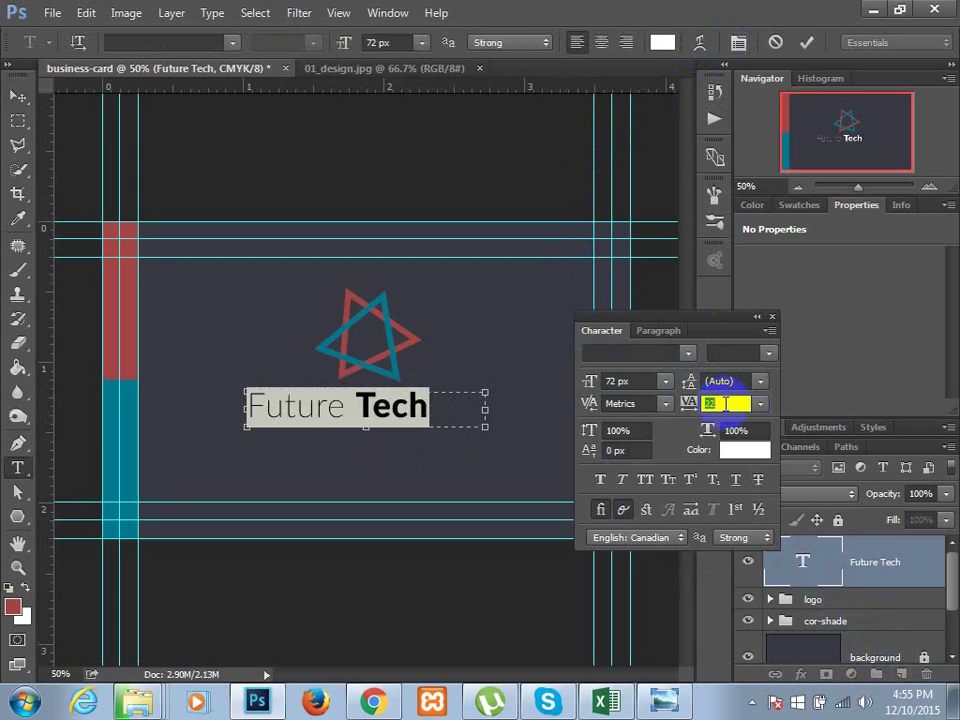
key("Return")
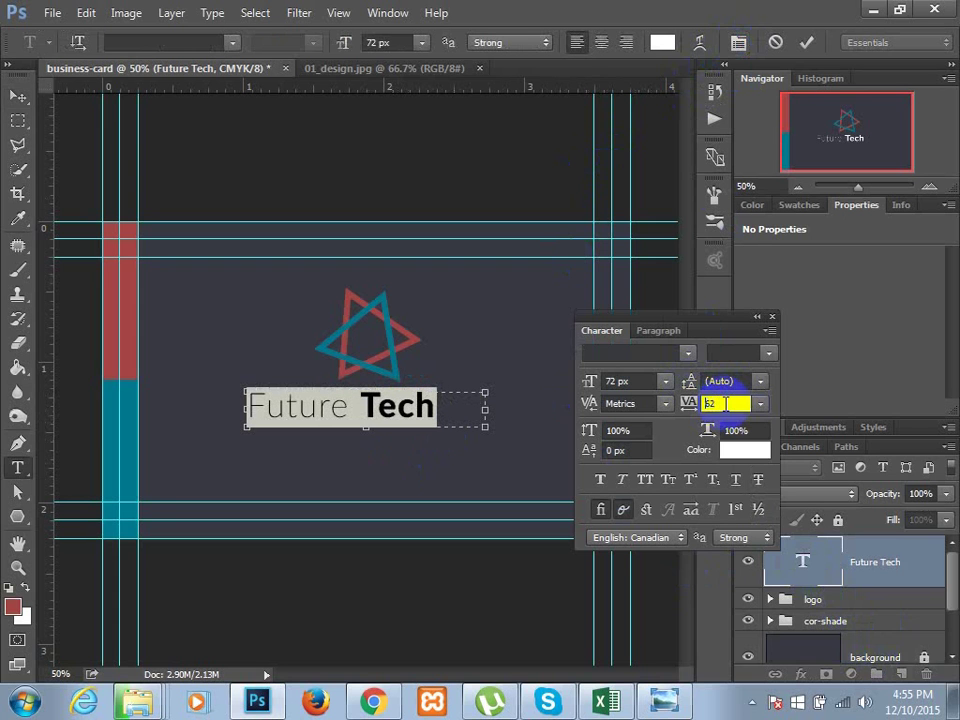
key("Up")
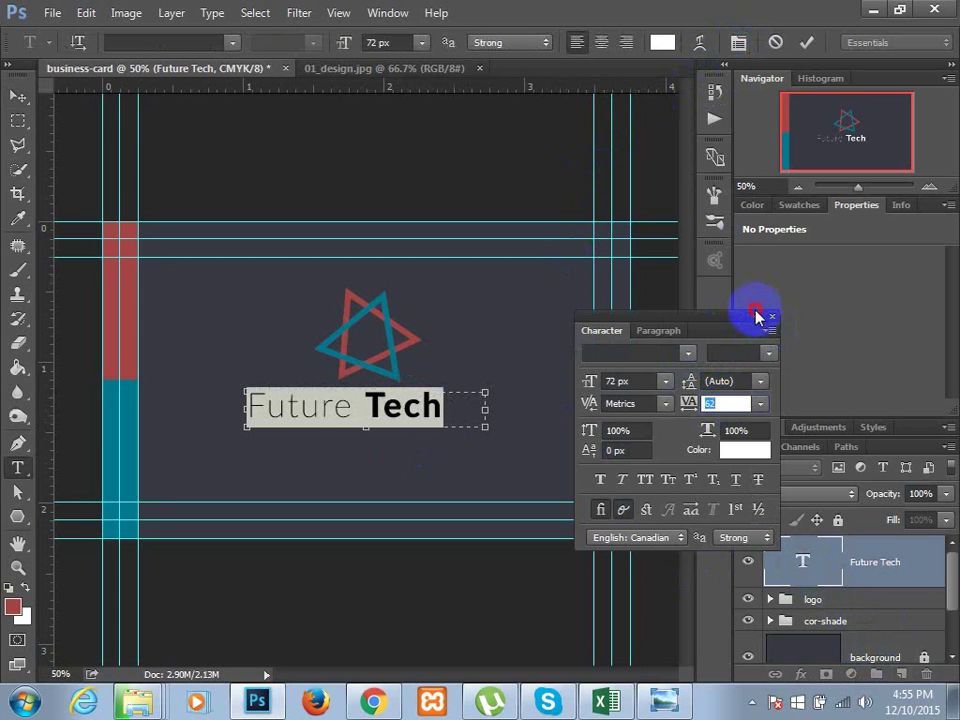
left_click_drag(487, 405, 447, 405)
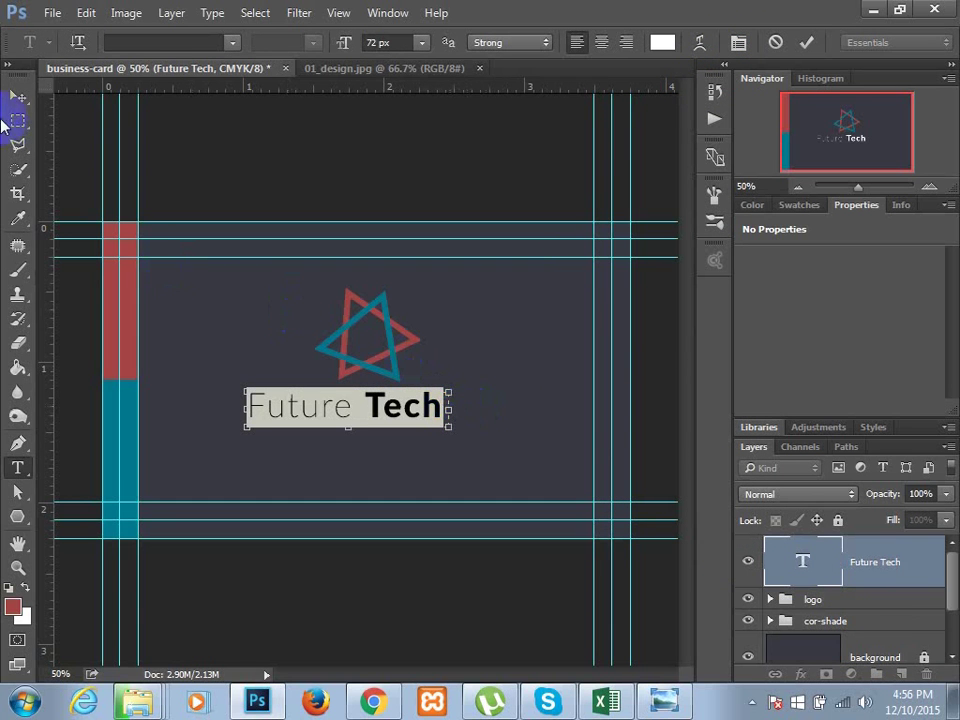
- Select the Future Tech text with the logo group and align their horizontal centres
left_click(14, 98)
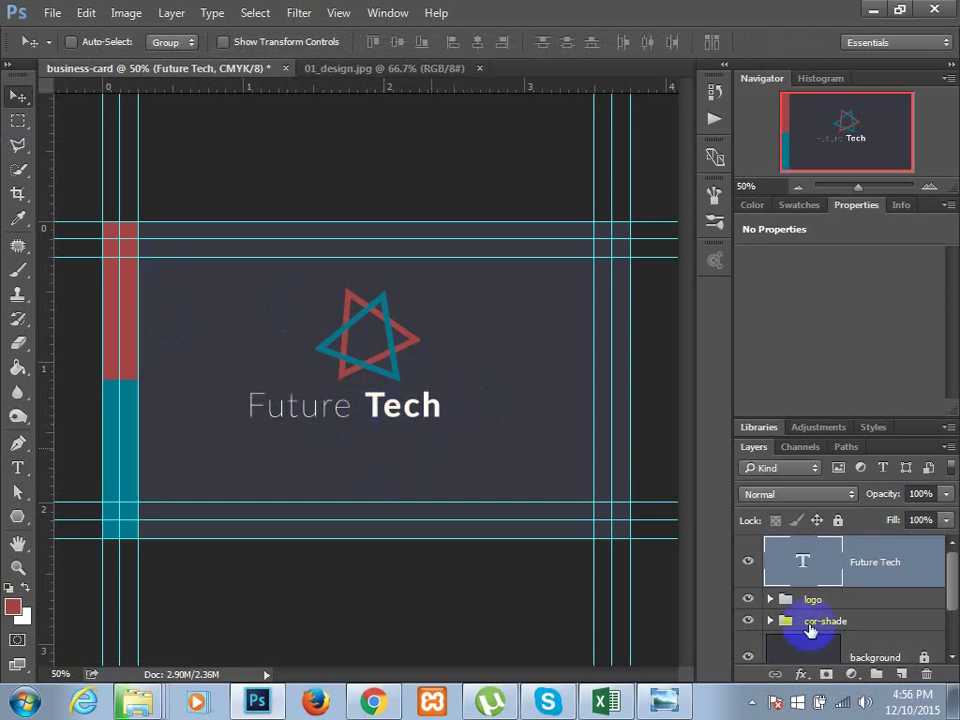
left_click(831, 603, "ctrl")
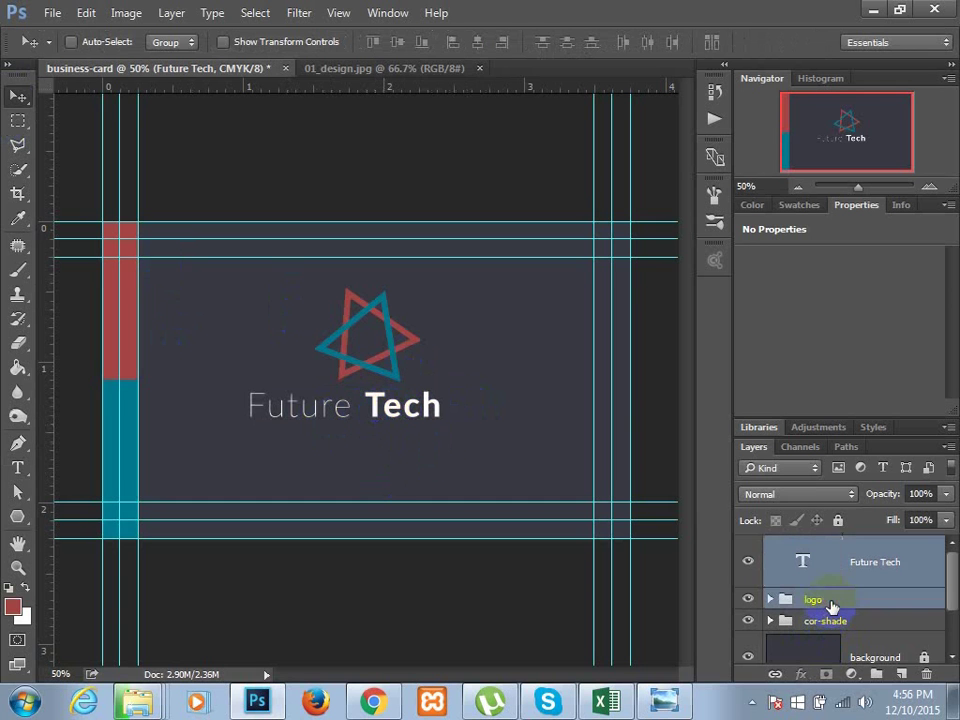
scroll(850, 620, "down", 2)
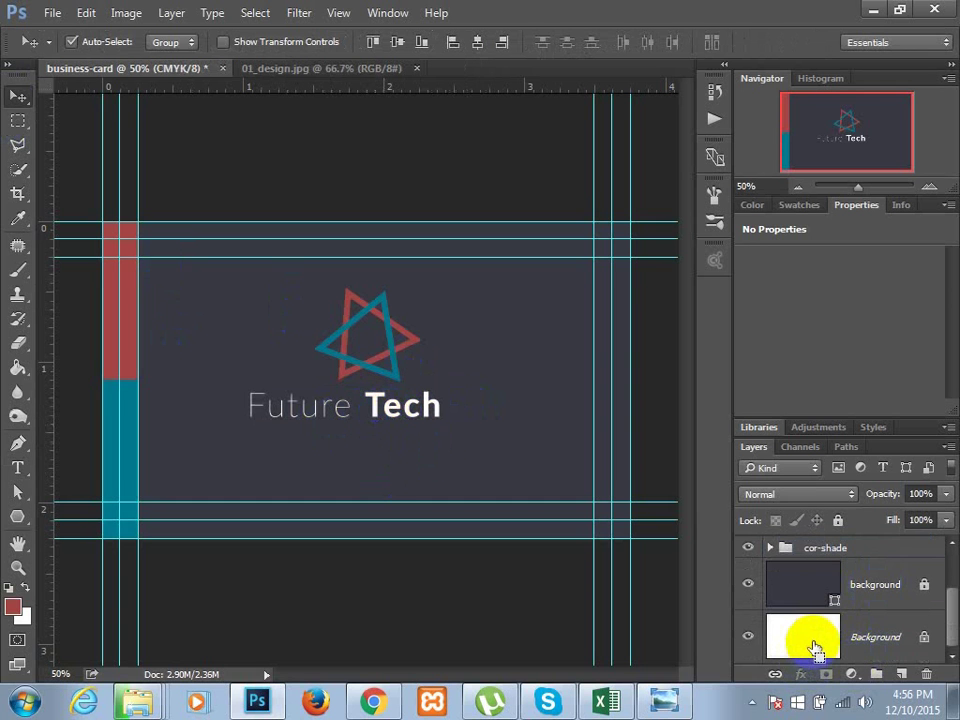
left_click(879, 636)
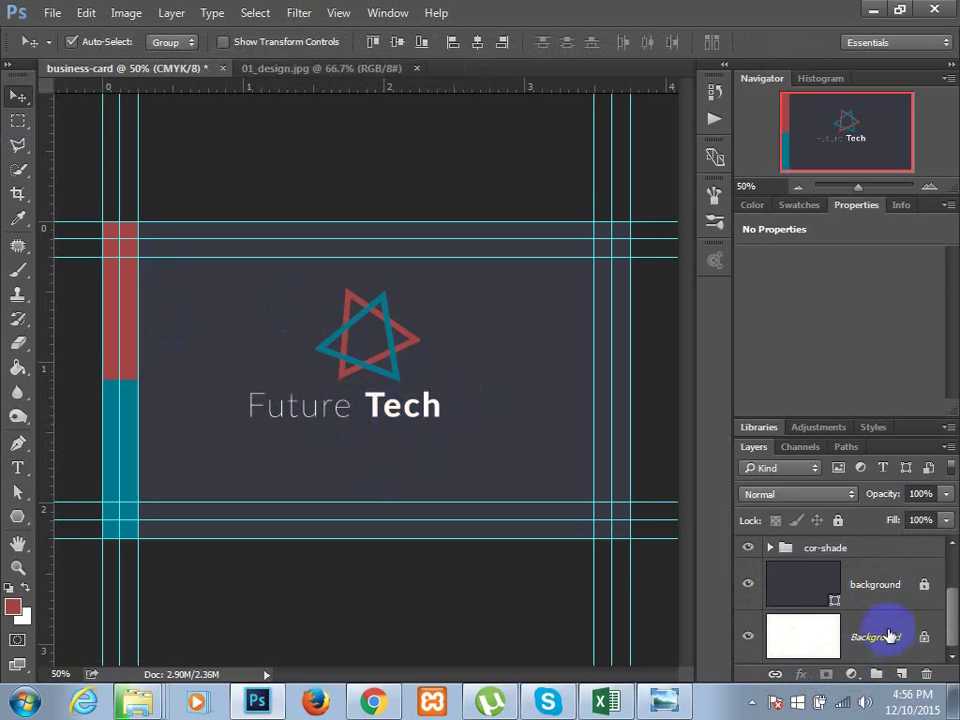
key("ctrl+z")
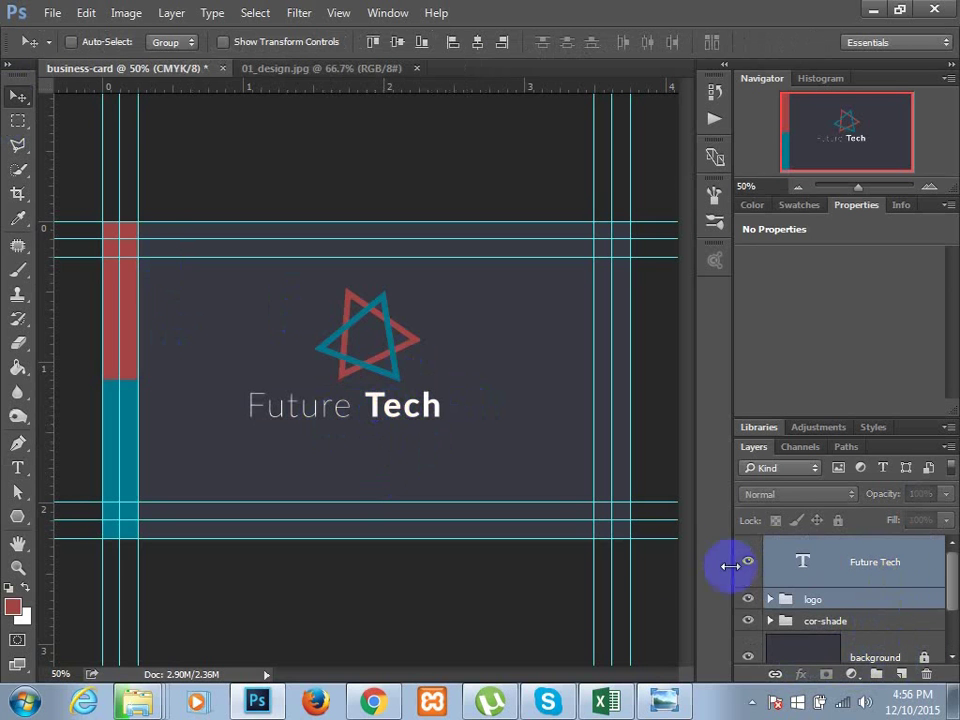
left_click(479, 42)
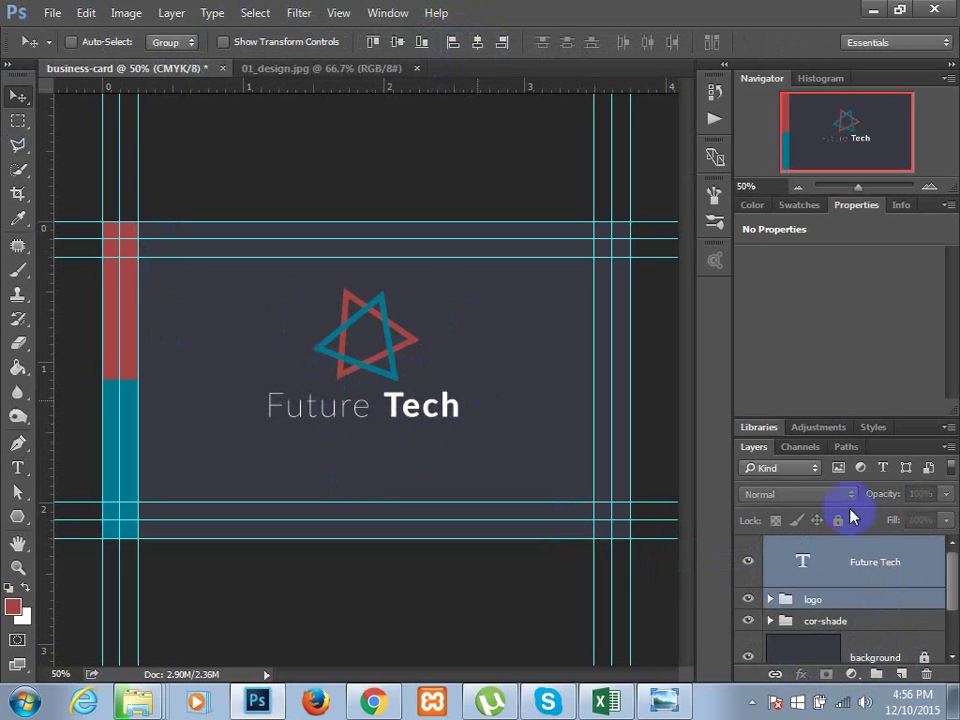
- Select the cor-shade group, toggle Auto-Select, and bring up Save As
left_click(900, 631)
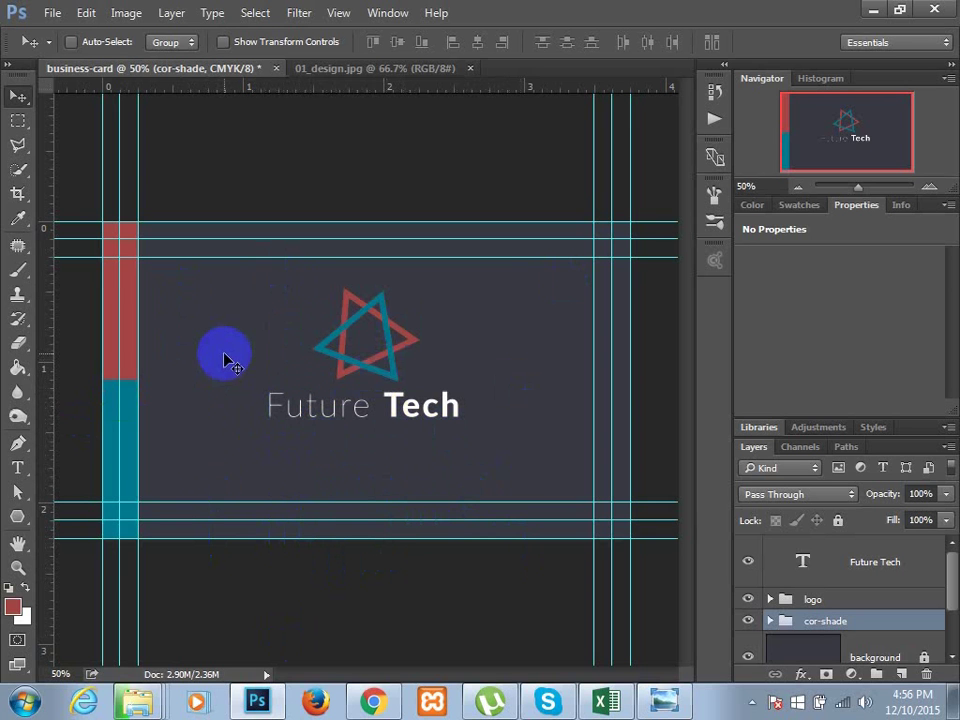
key("ctrl")
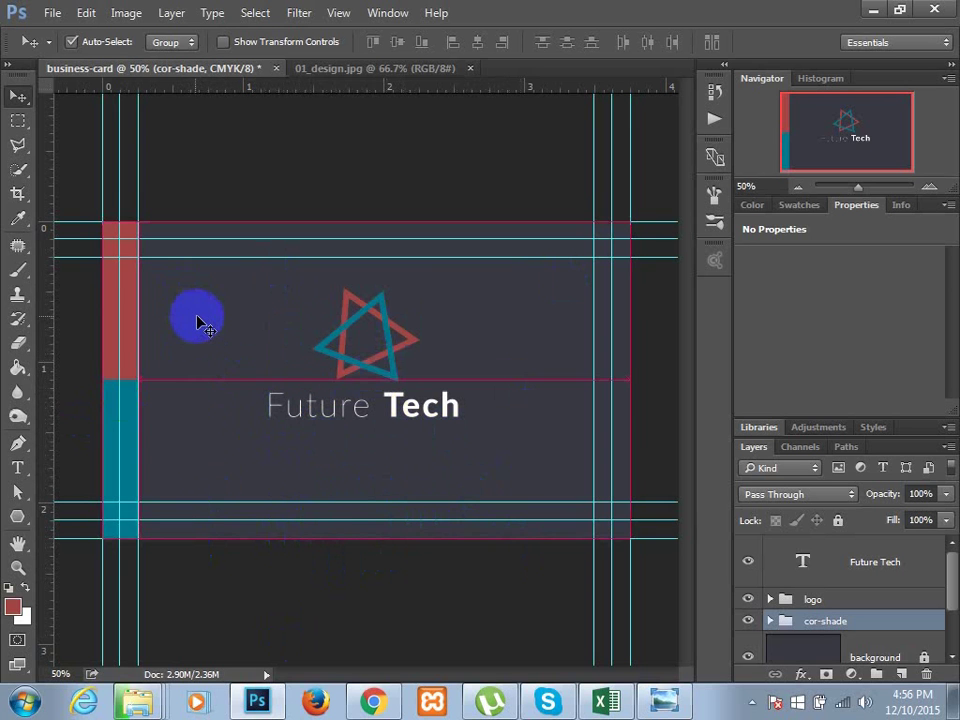
key("ctrl+shift+s")
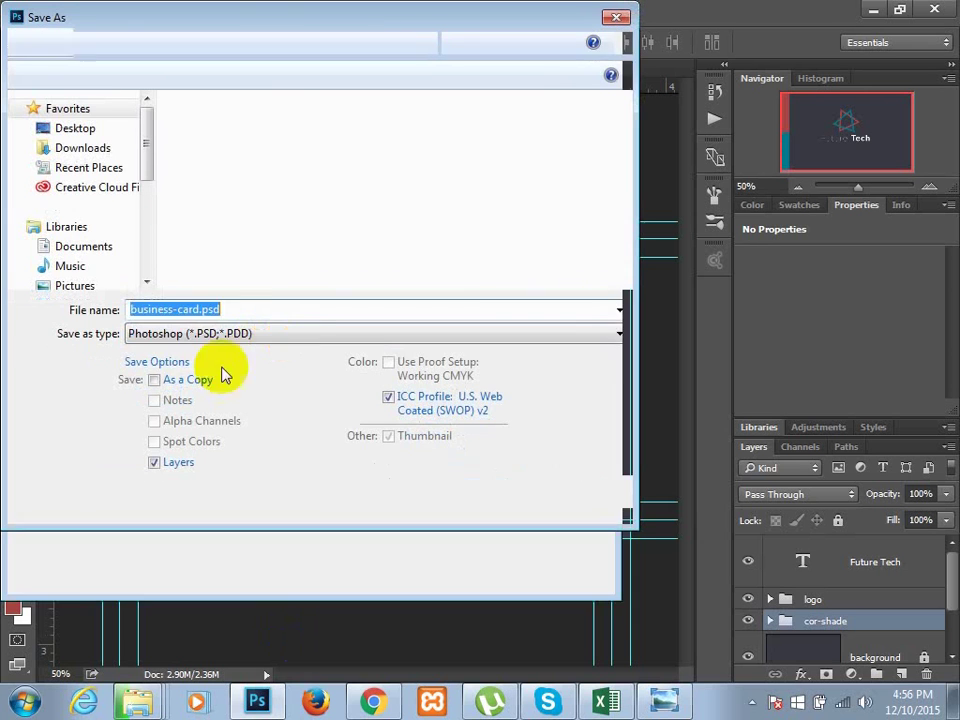
- Save as business-card-front.psd inside a new Desktop folder named futuretech
left_click(243, 309)
key("Left")
key("Left")
key("Left")
key("Left")
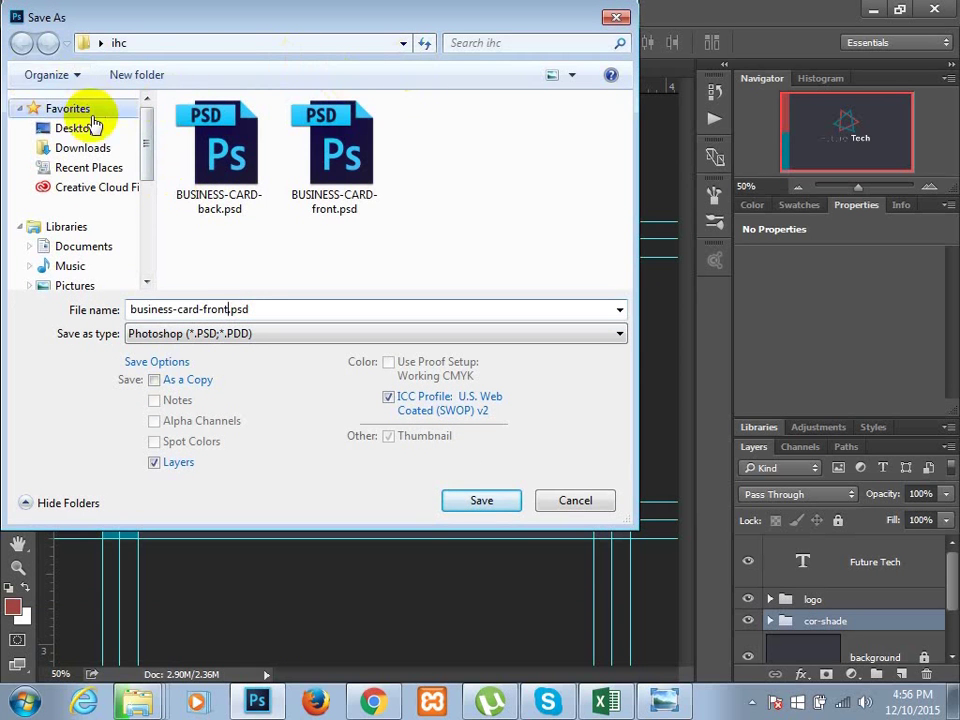
left_click(40, 128)
left_click(138, 77)
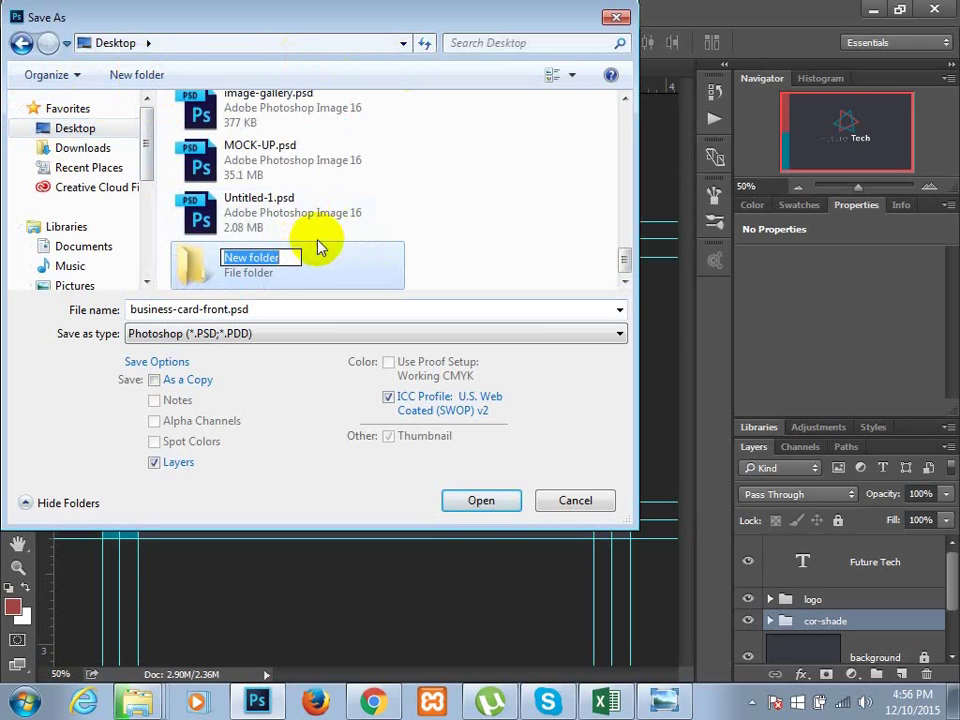
type("futur")
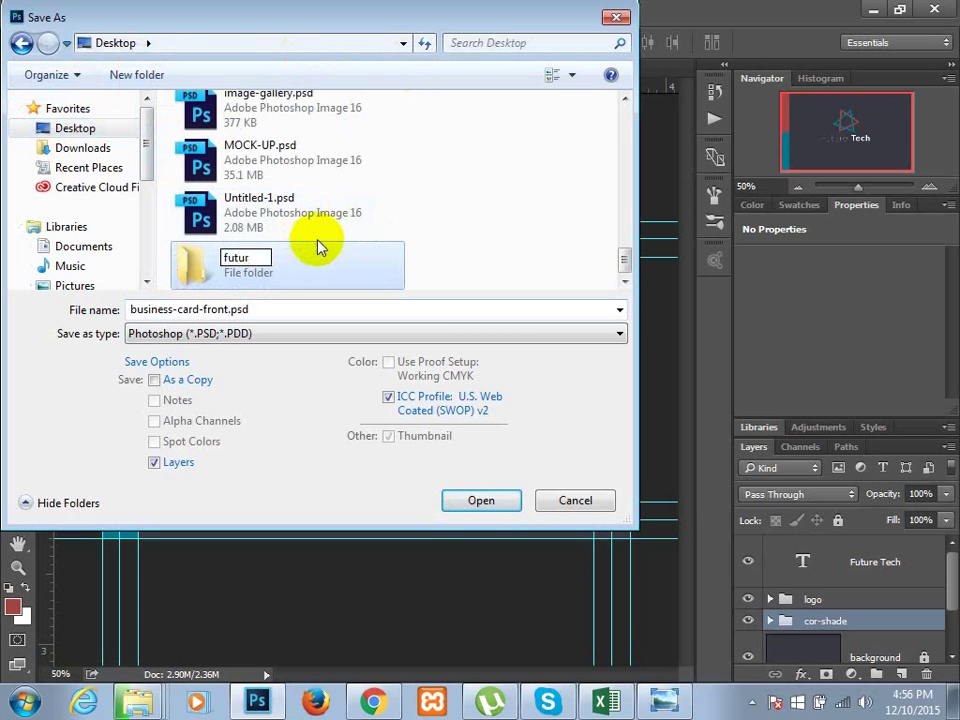
type("etech")
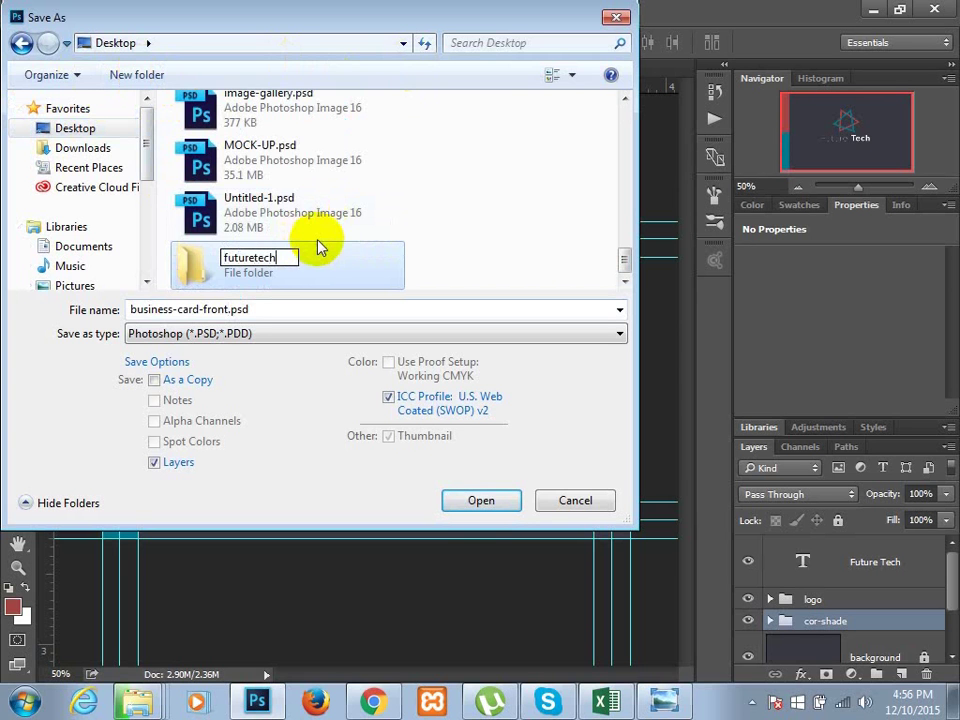
key("Return")
key("Return")
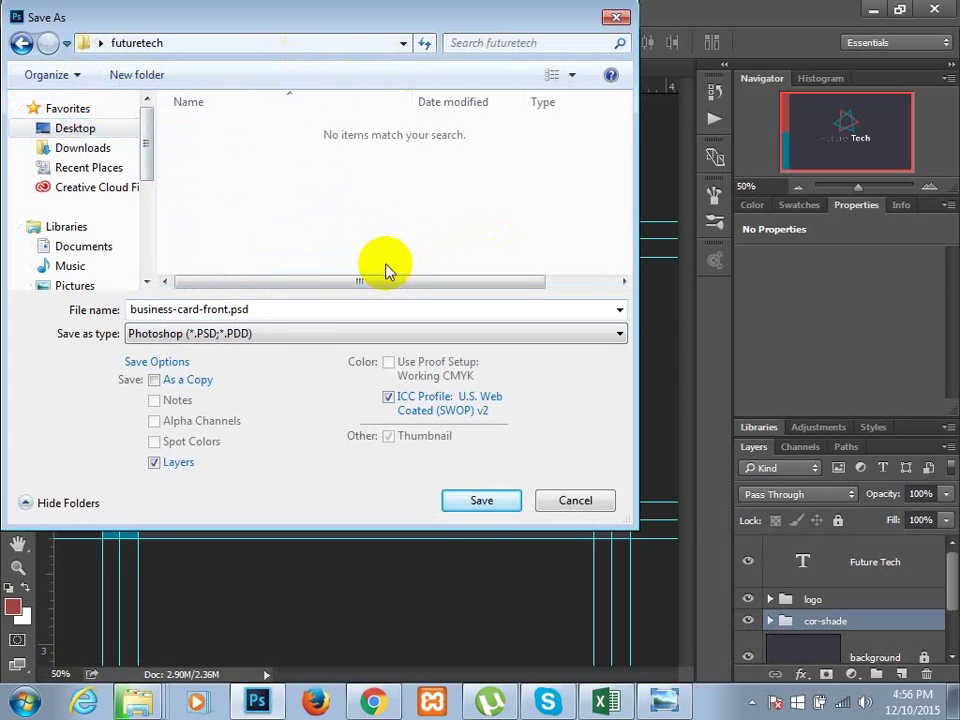
left_click(480, 502)
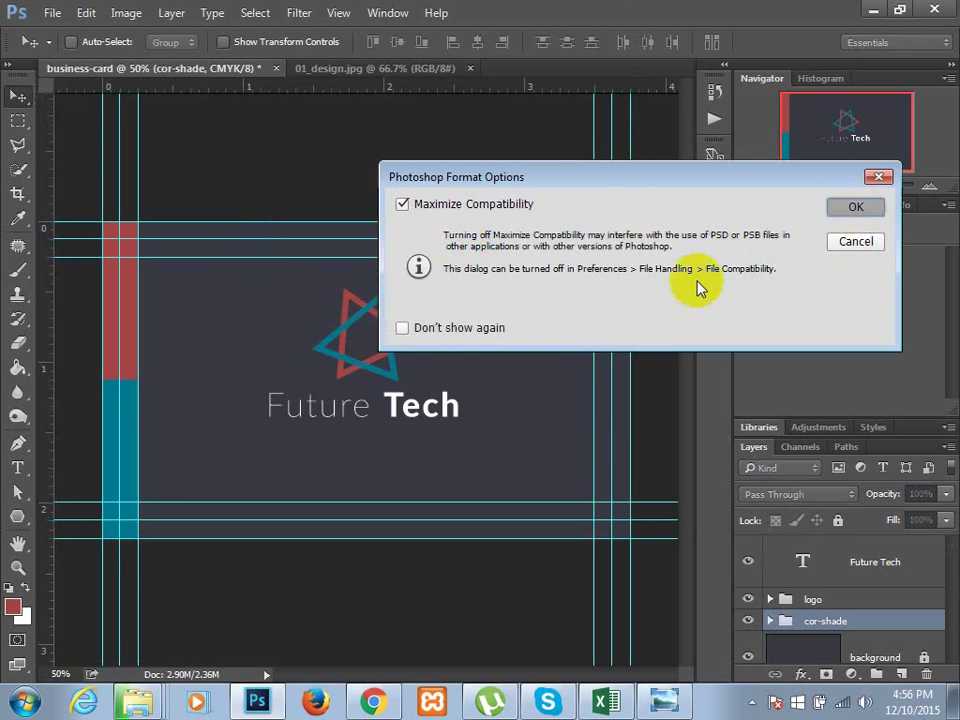
key("Return")
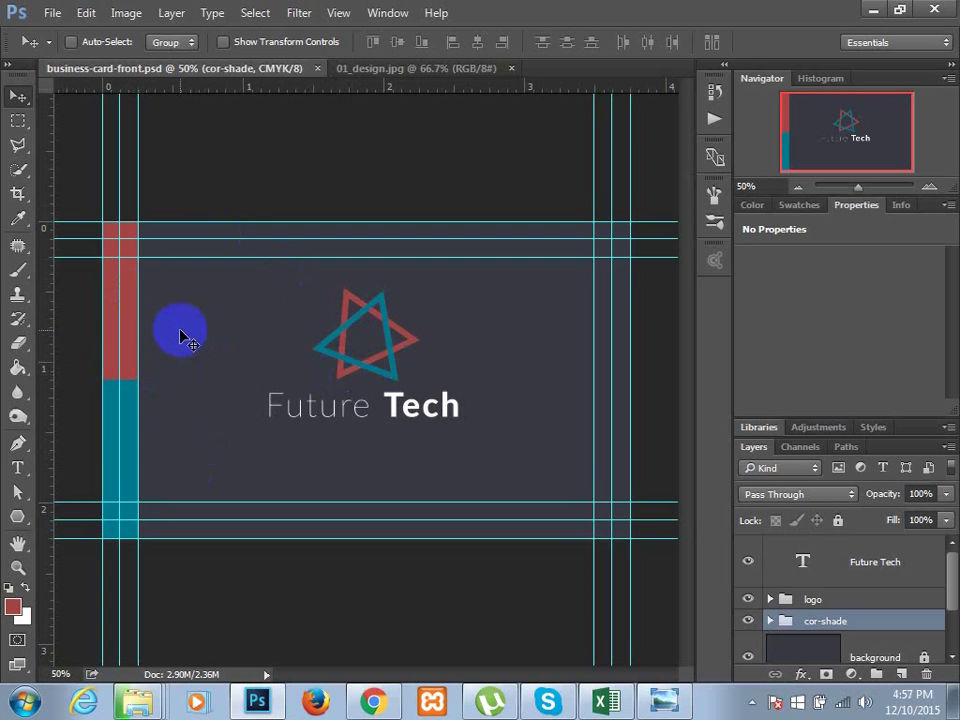
left_click(50, 13)
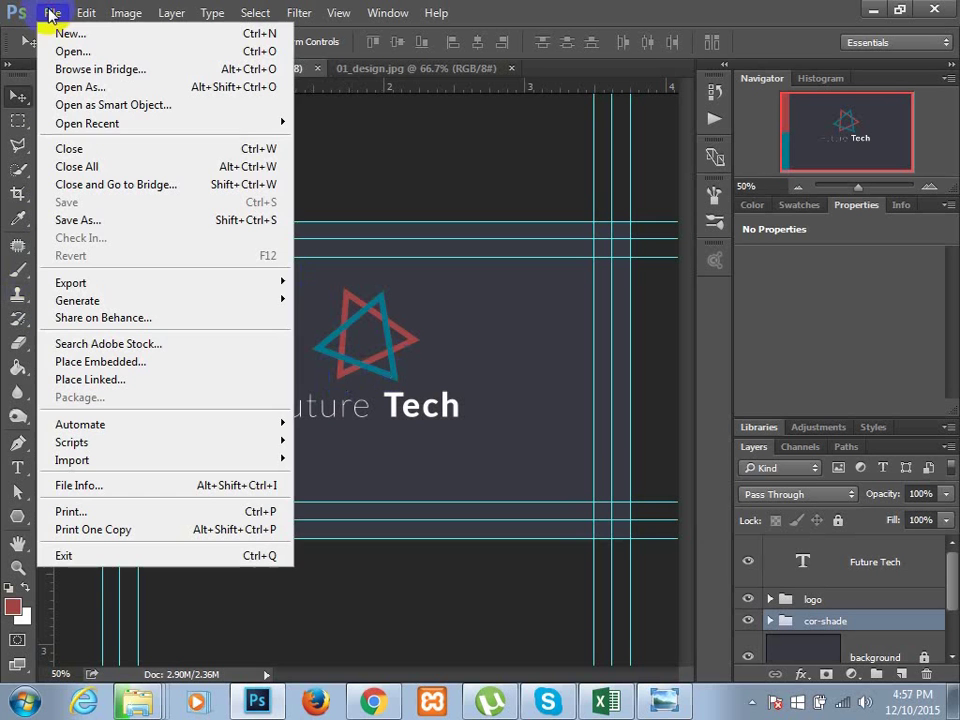
left_click(108, 222)
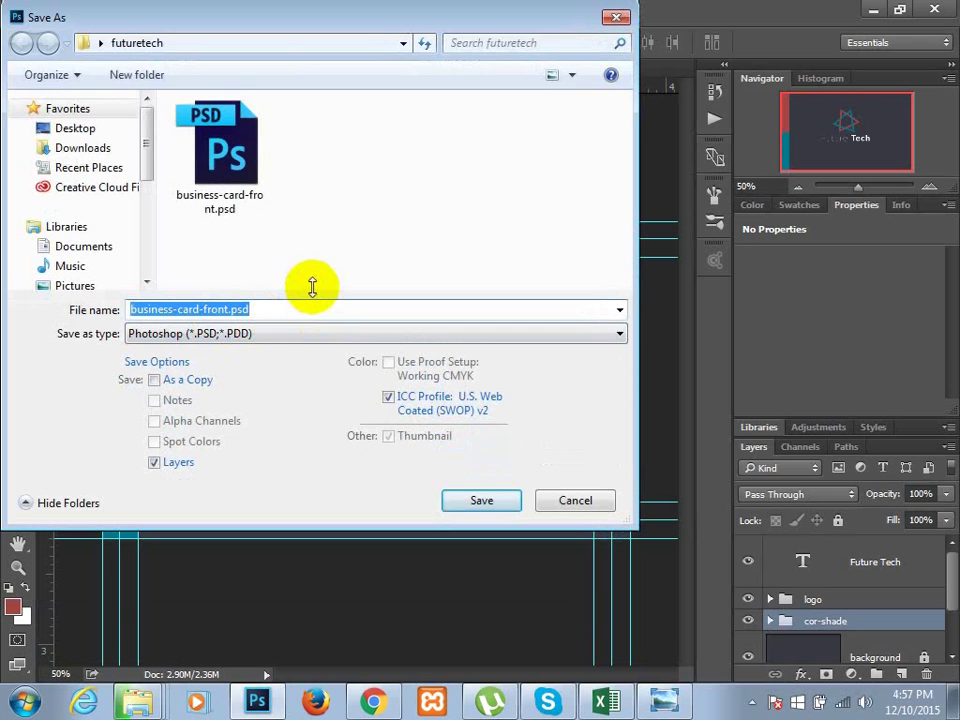
key("Tab")
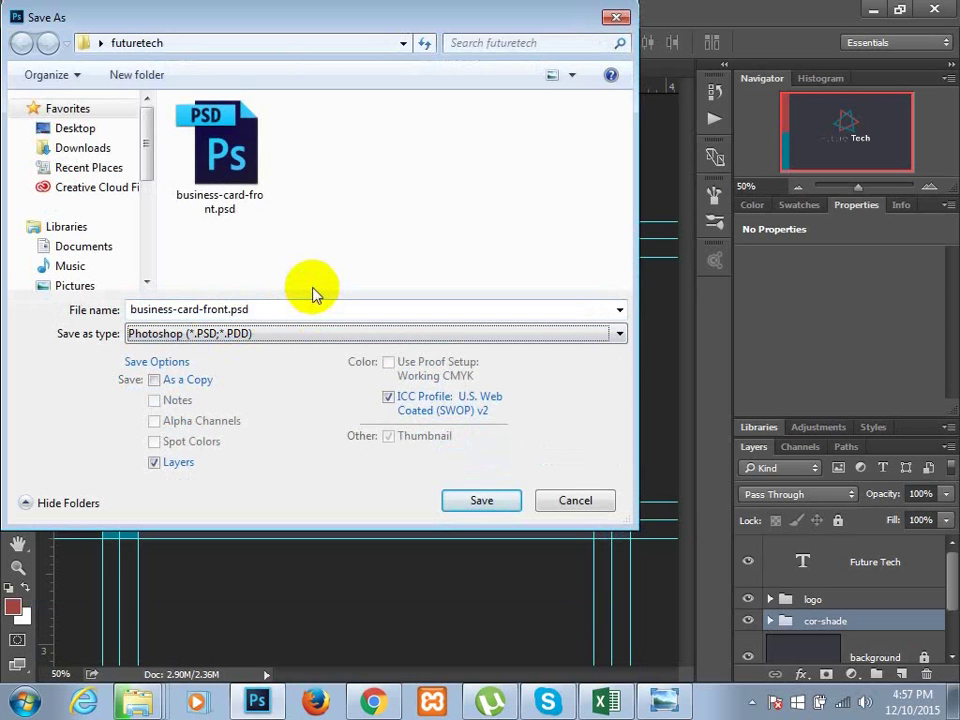
key("j")
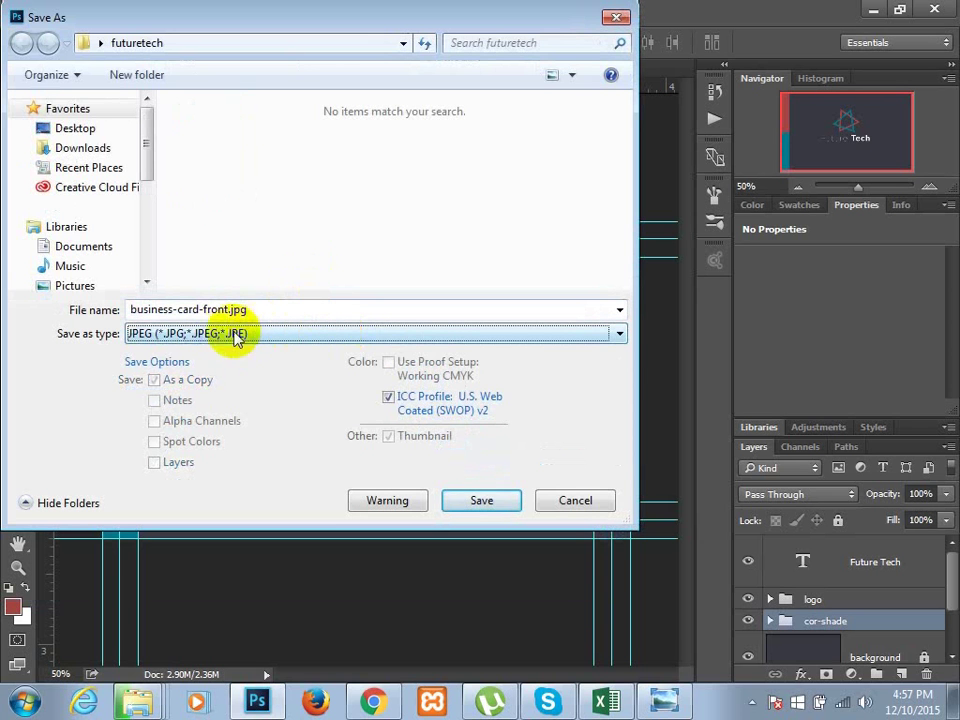
left_click(583, 505)
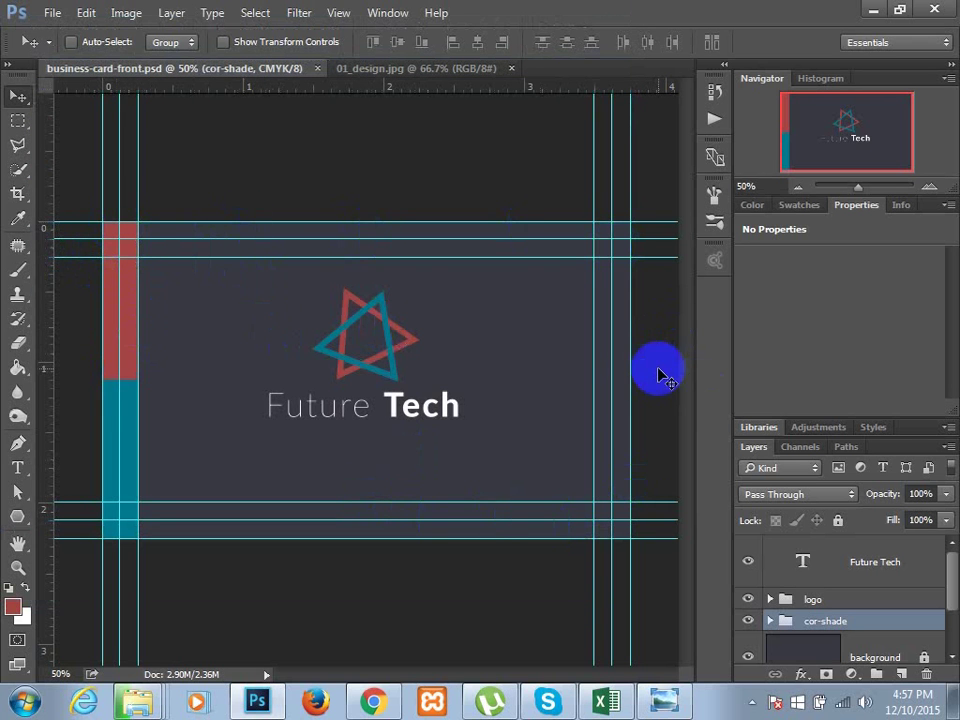
left_click(126, 16)
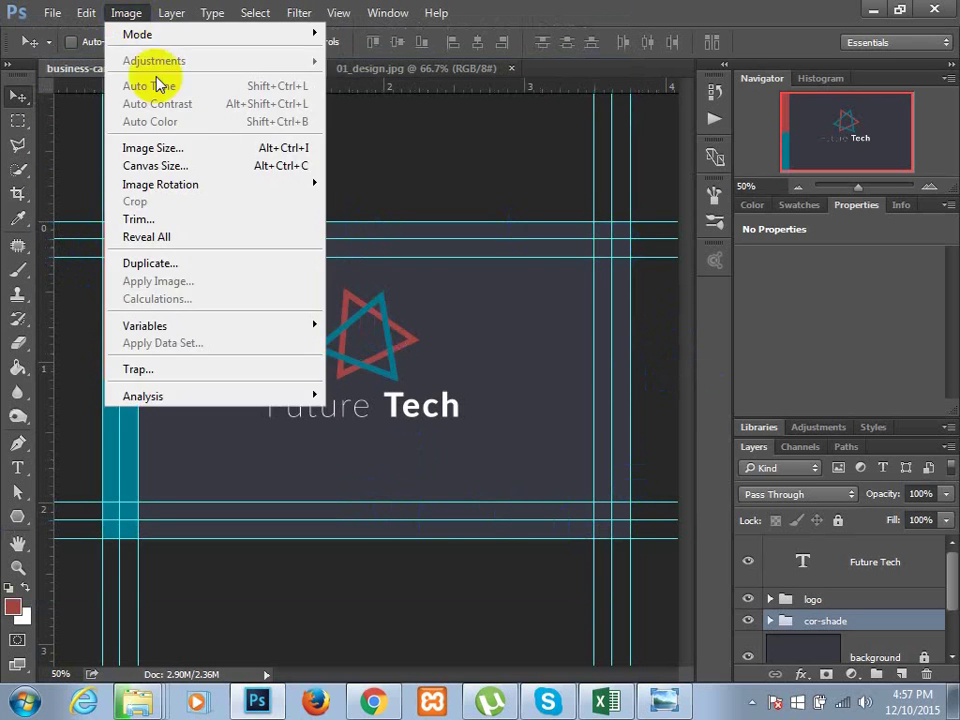
- Cut the canvas to 3.5 × 2 inches, accepting the clip, and hide the guides
left_click(197, 170)
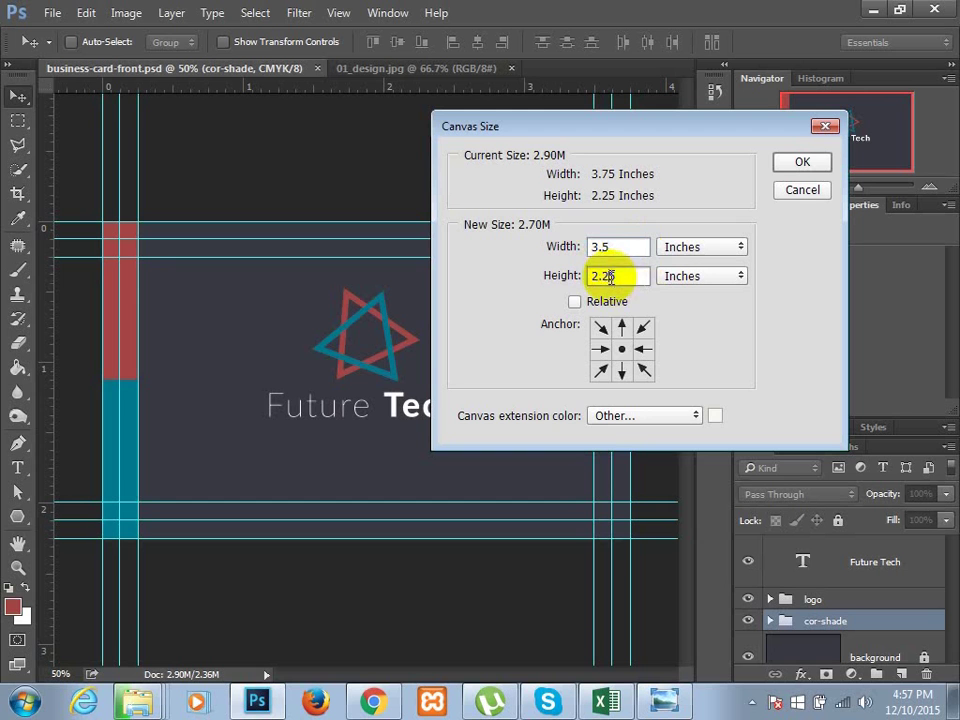
key("BackSpace")
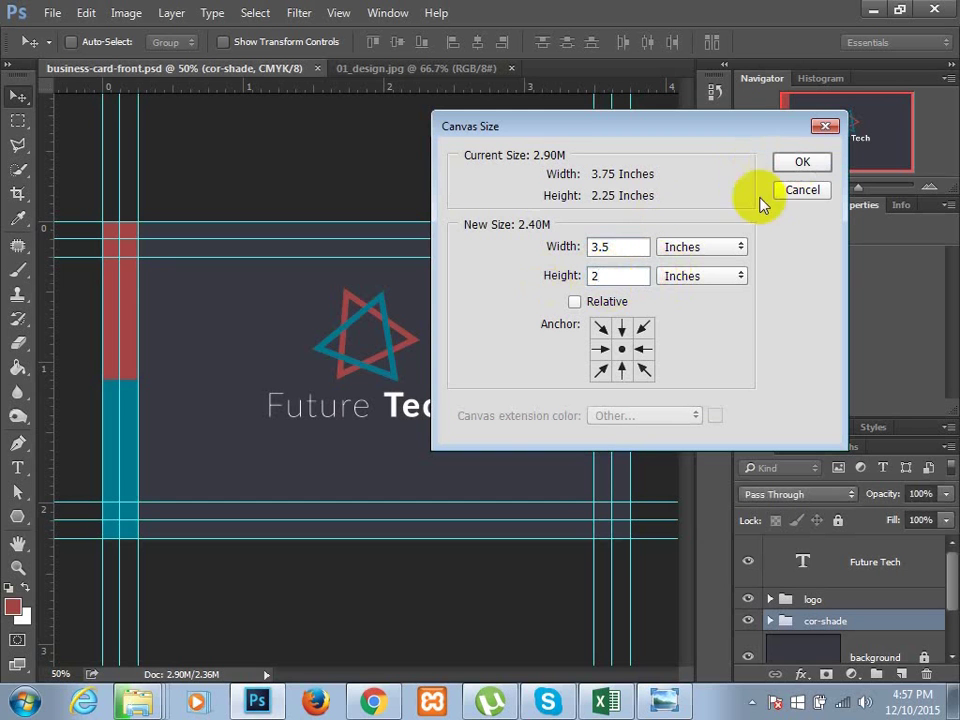
key("Return")
left_click(416, 277)
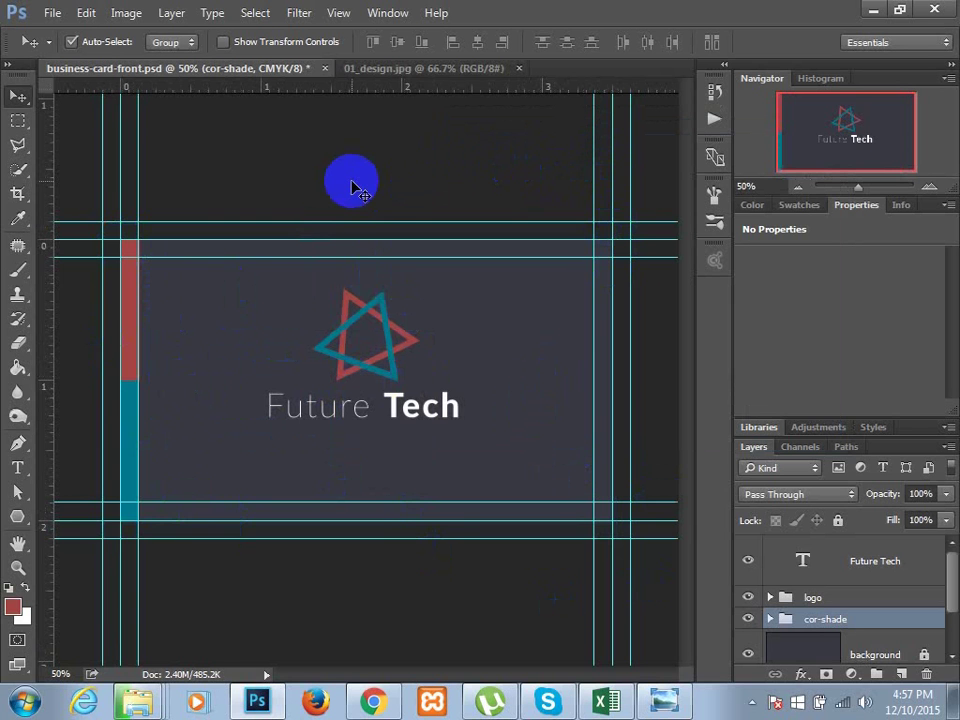
key("ctrl+semicolon")
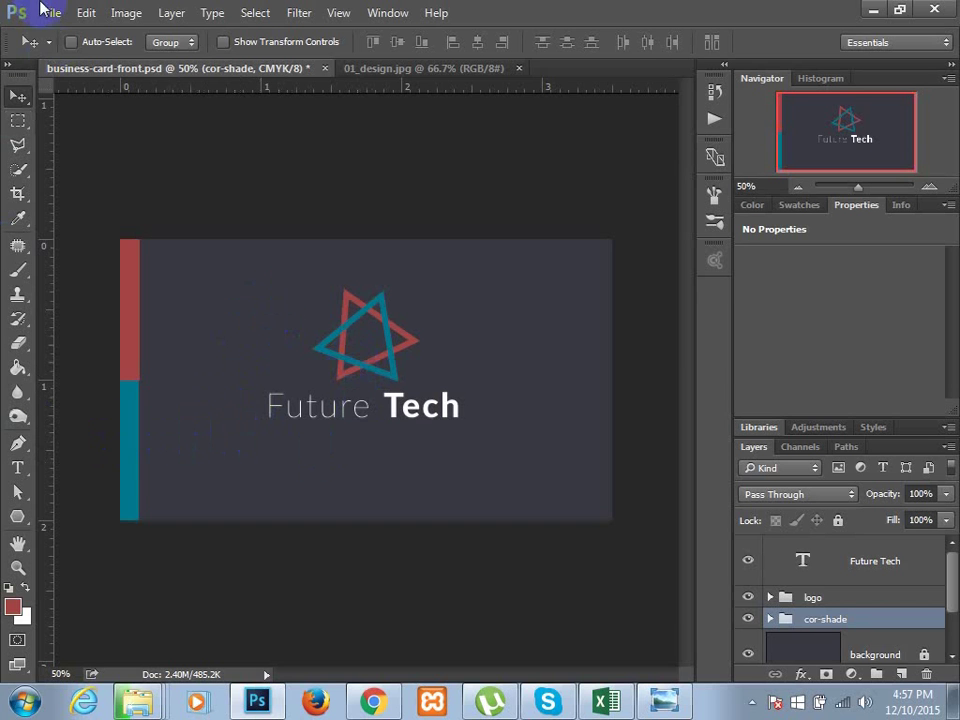
- Save a JPEG copy named business-card-front.jpg at quality 5 (Medium) in futuretech
left_click(50, 14)
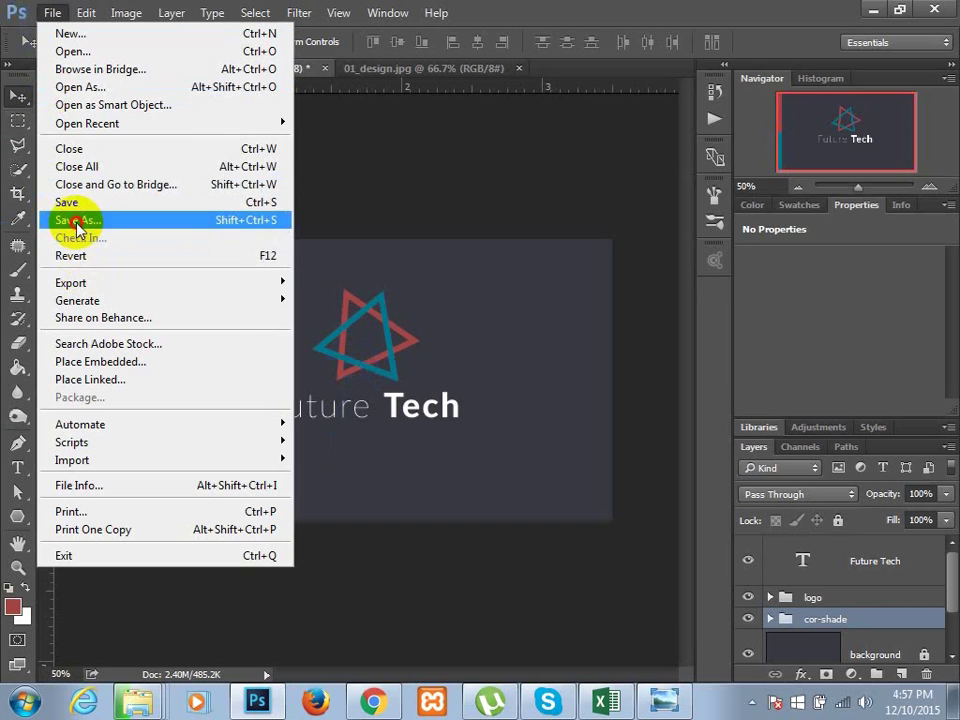
left_click(77, 219)
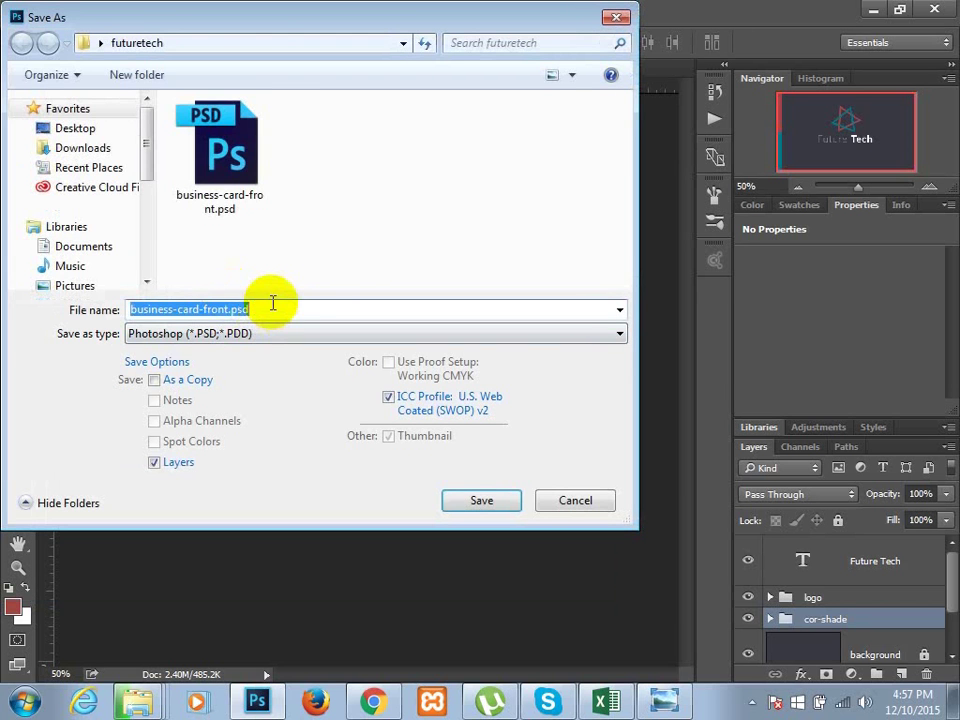
key("Tab")
key("j")
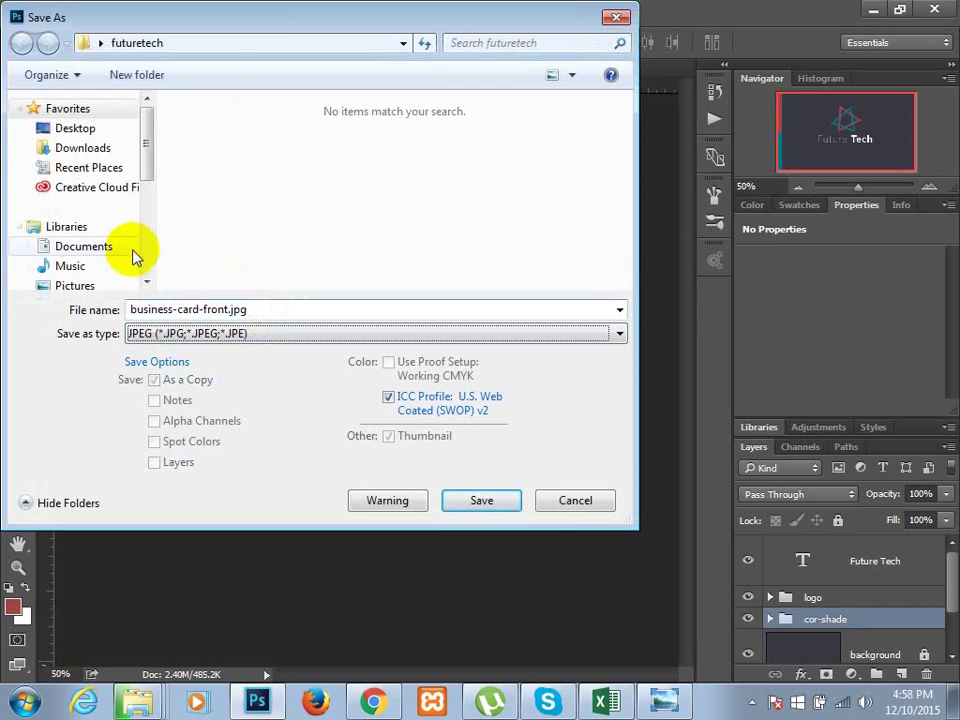
left_click(506, 515)
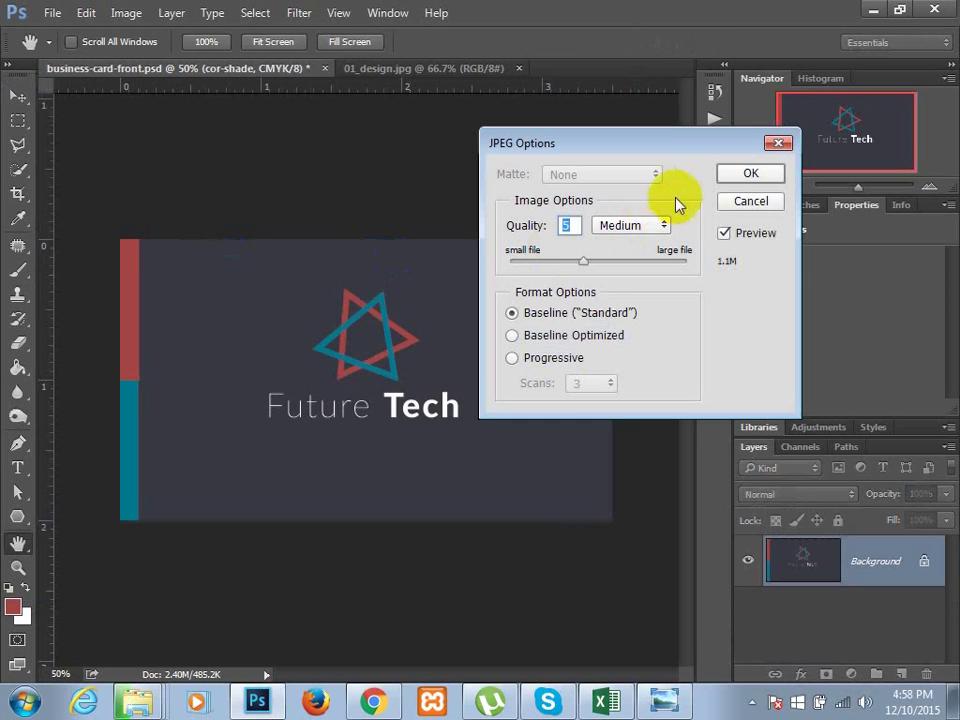
left_click(737, 172)
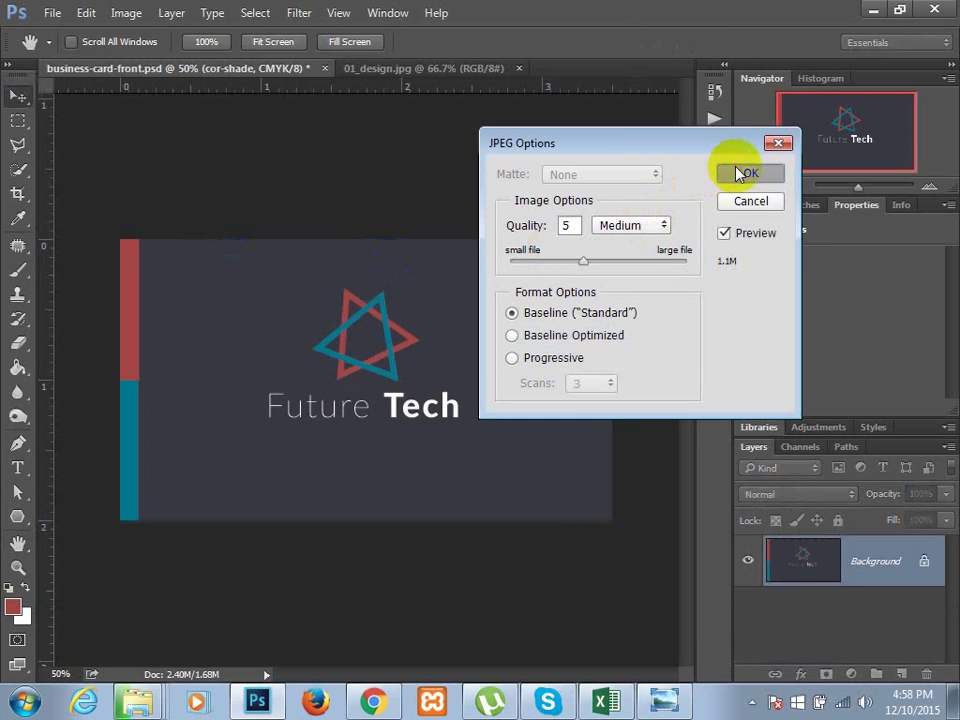
- Open the futuretech folder and preview business-card-front.jpg (1050 × 600 px, 588 KB)
left_click(873, 9)
left_click(883, 9)
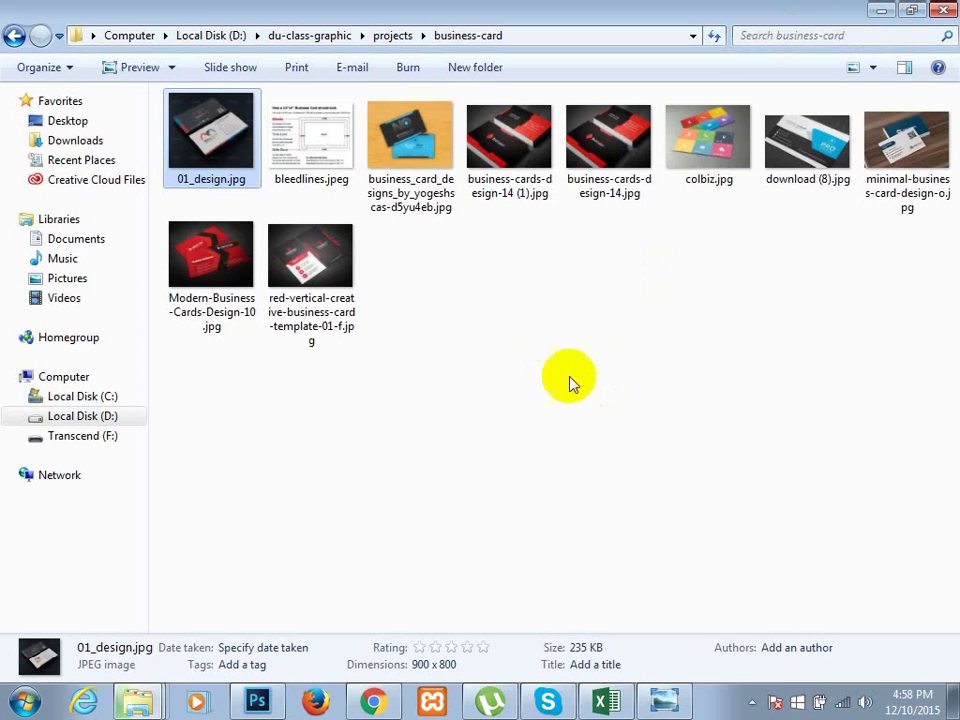
double_click(474, 428)
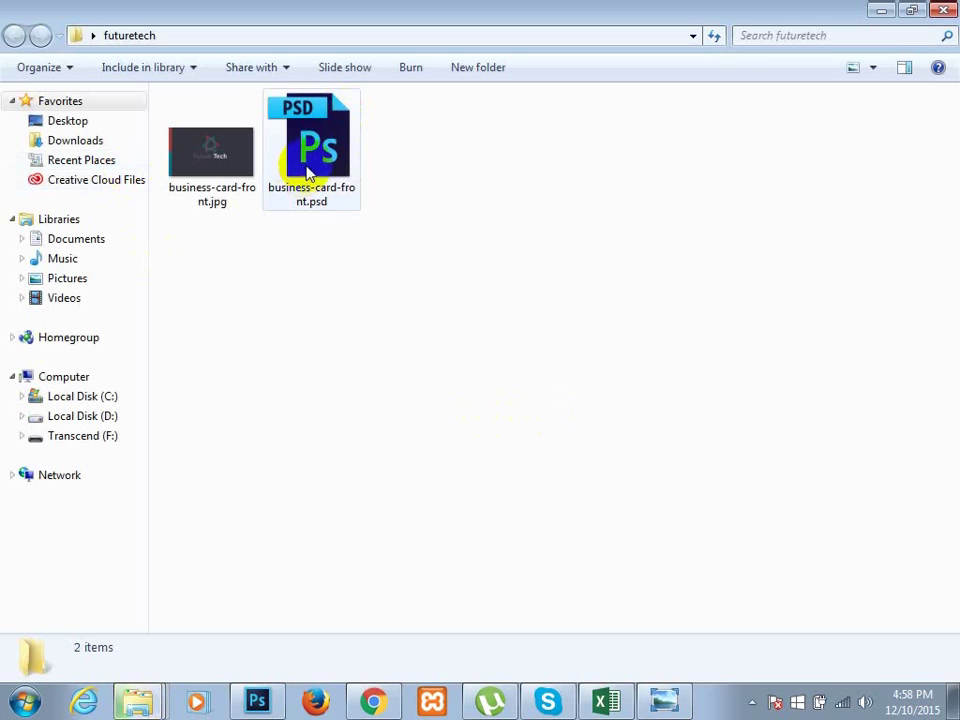
left_click(207, 187)
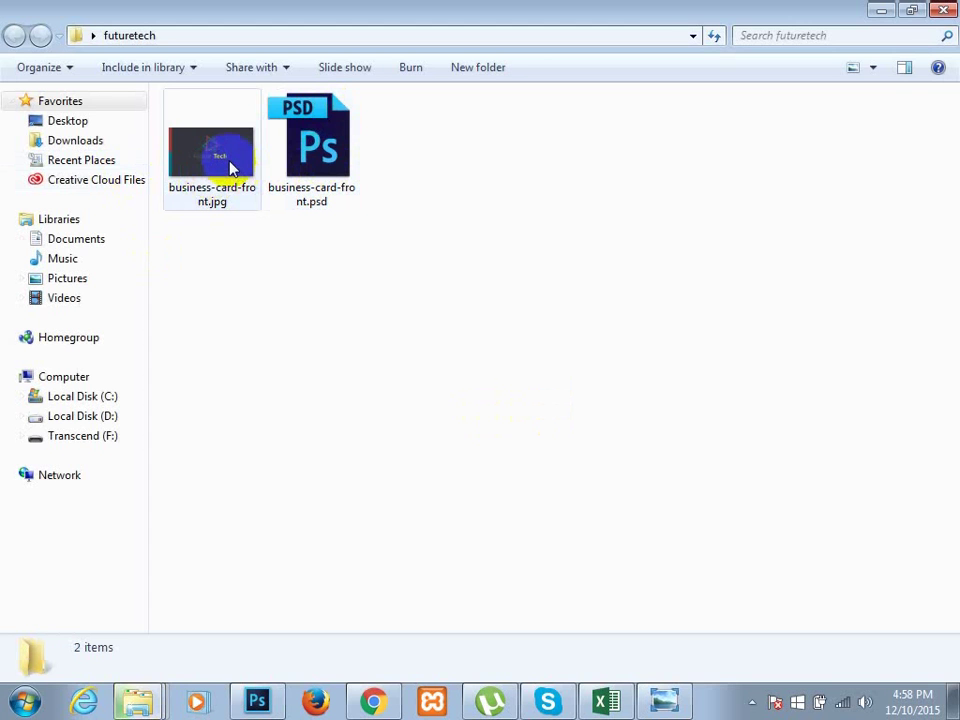
double_click(231, 167)
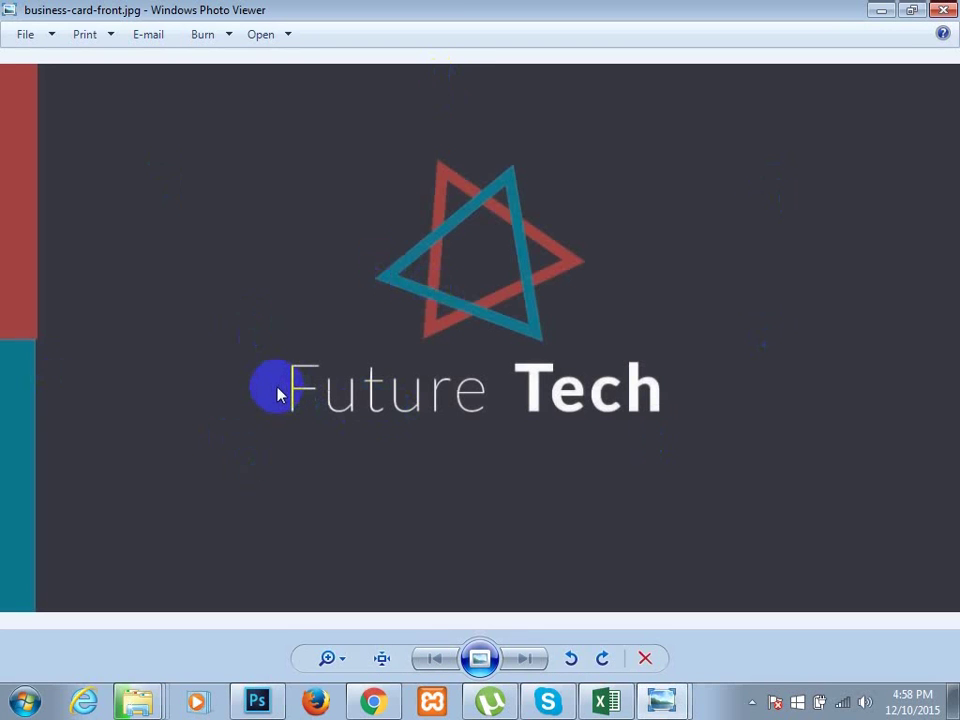
- Close the preview and folder window, then return to Photoshop
left_click(943, 10)
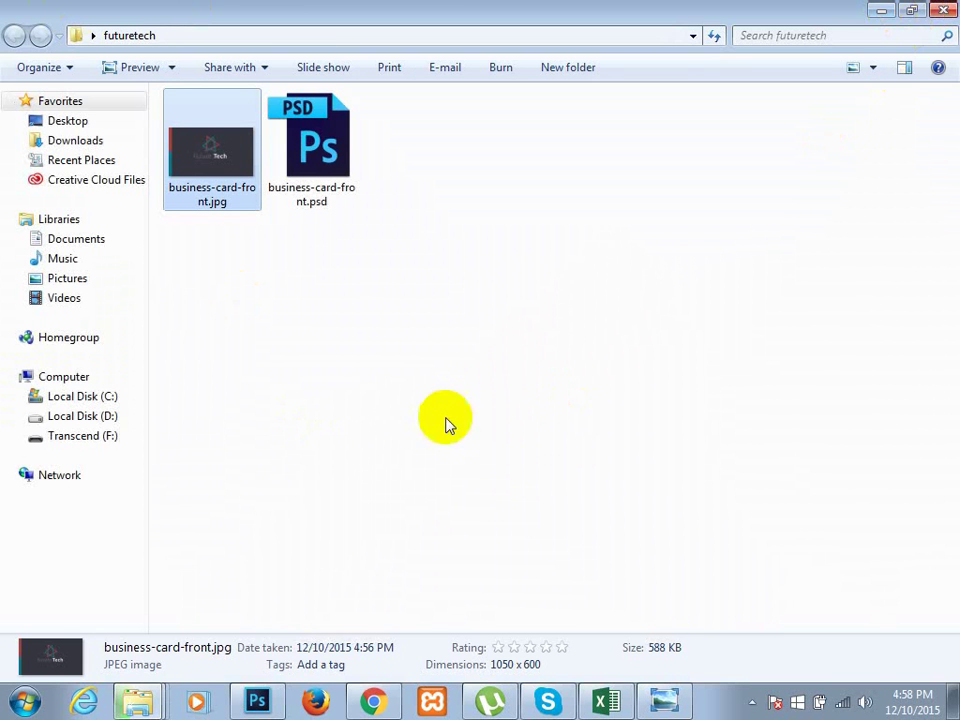
key("super+d")
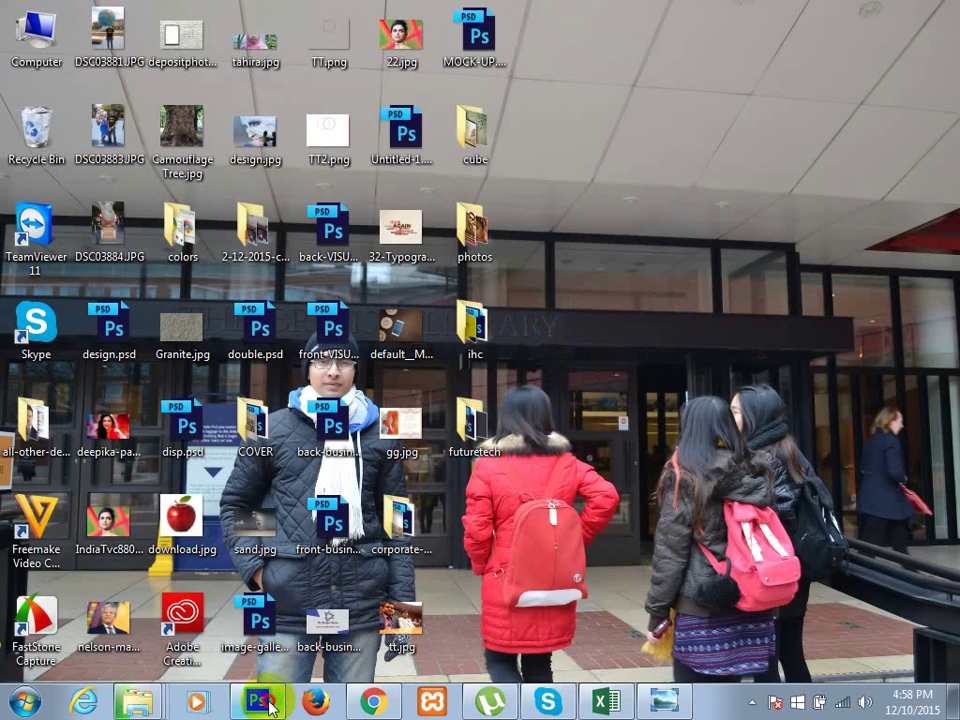
left_click(262, 702)
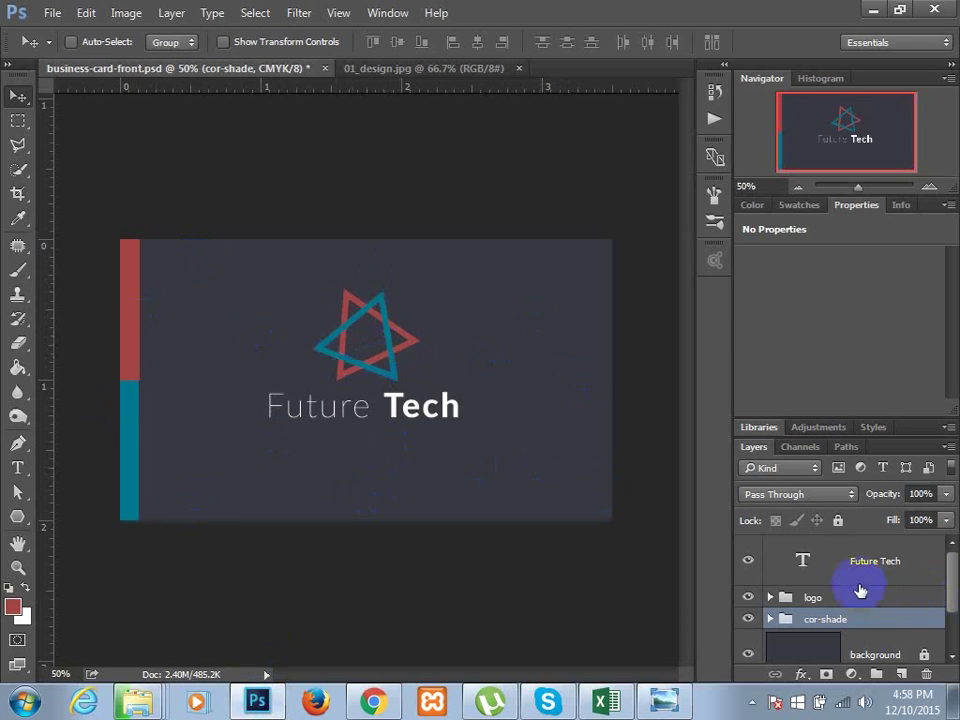
- Sample the light card colour from 01_design.jpg as the foreground colour
scroll(858, 588, "down", 2)
scroll(820, 645, "up", 3)
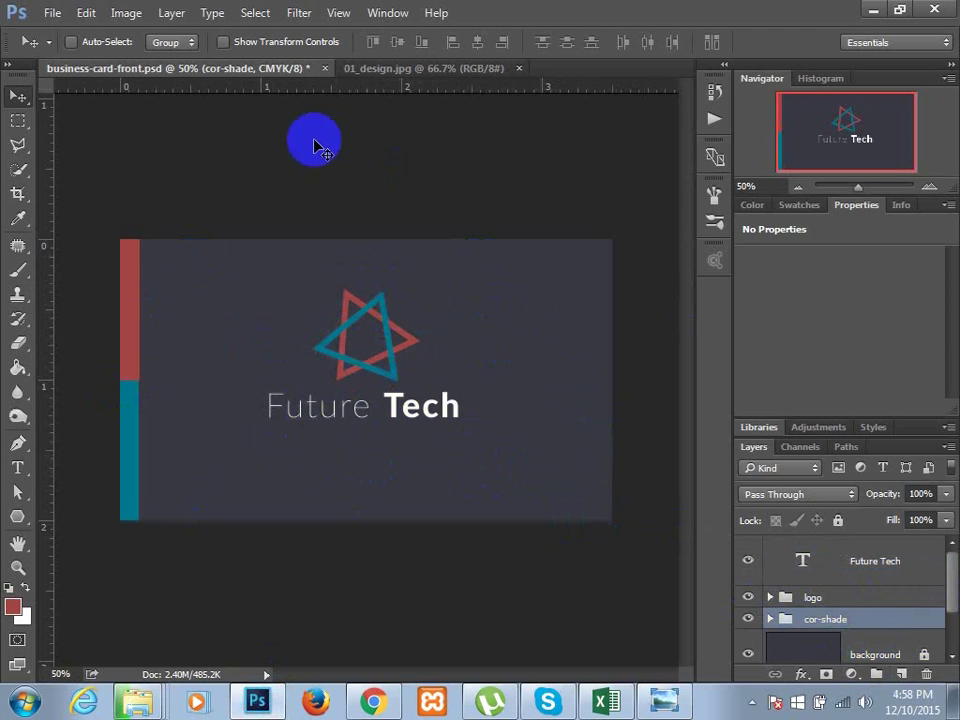
left_click(403, 70)
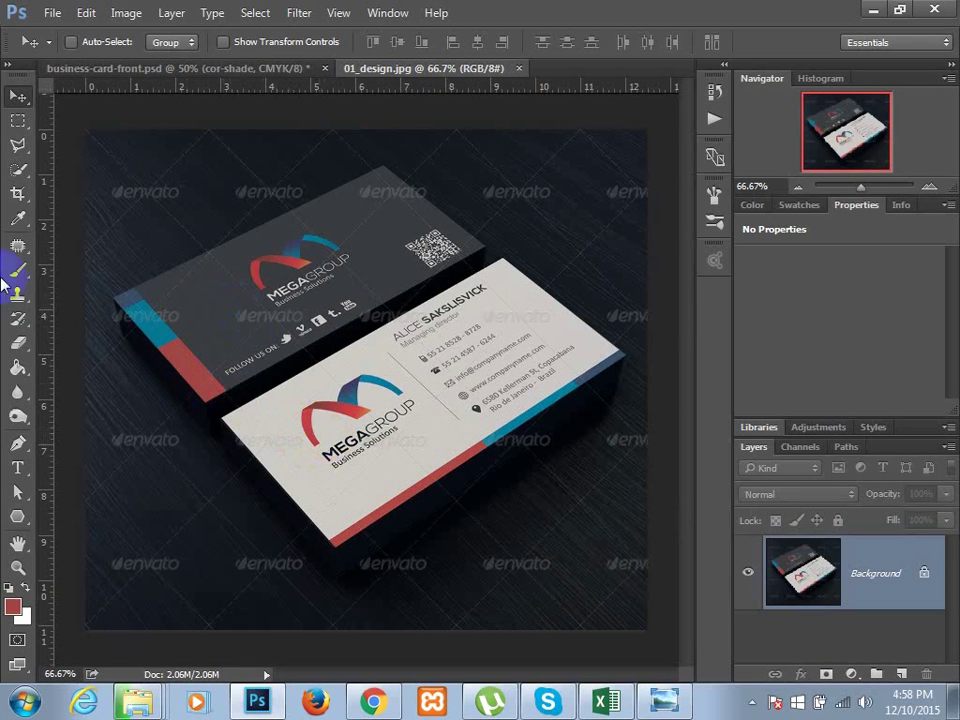
key("i")
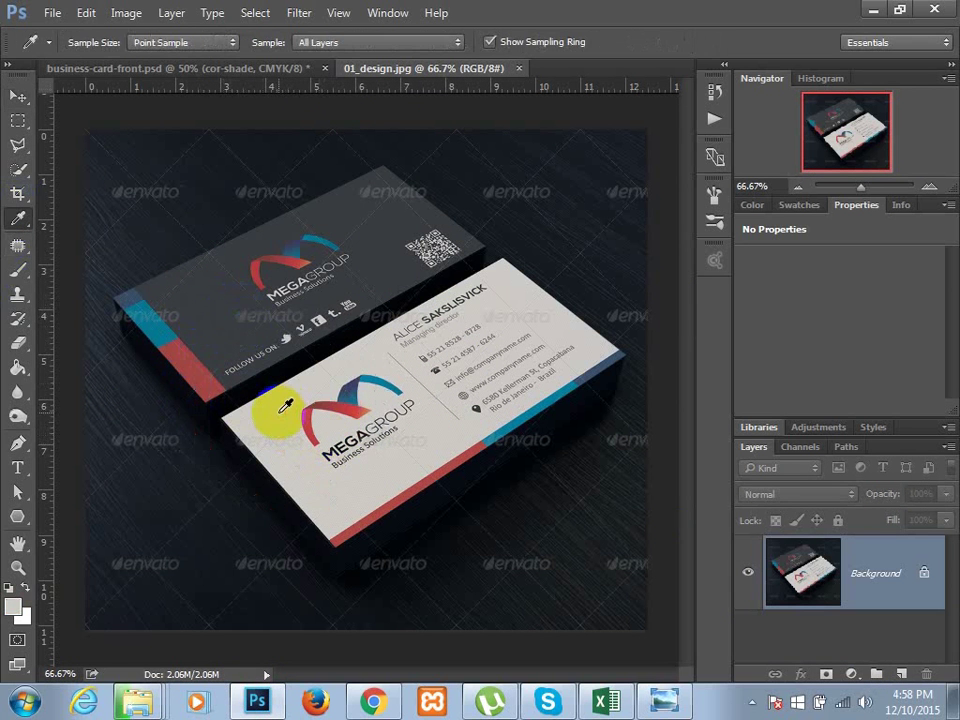
left_click(285, 405)
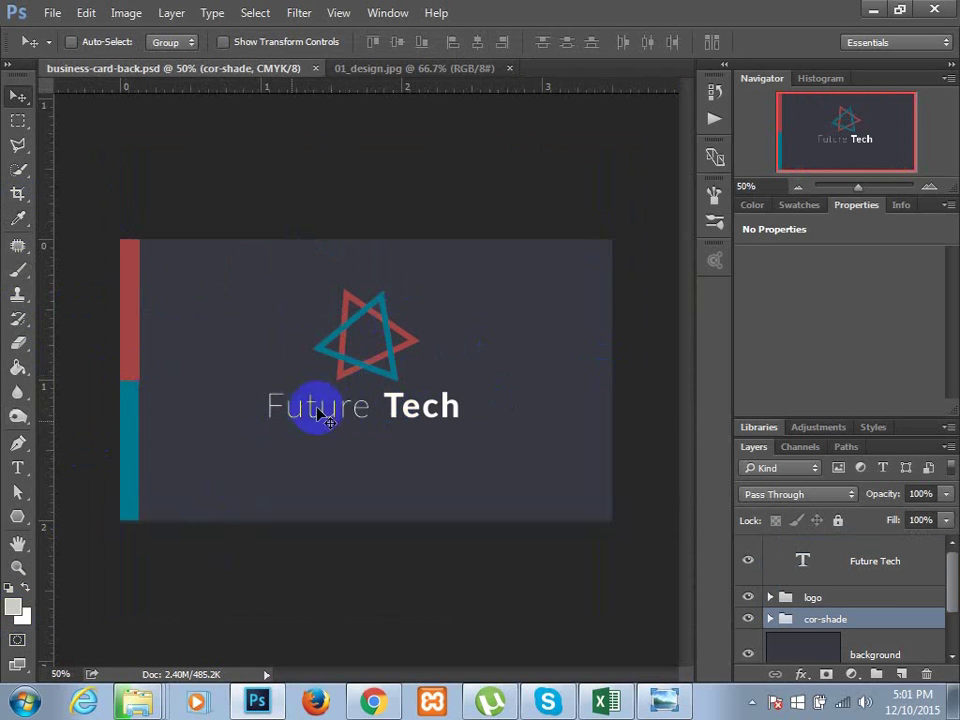
- Show the guides and enlarge the canvas to 3.75 × 2.25 inches
key("ctrl+semicolon")
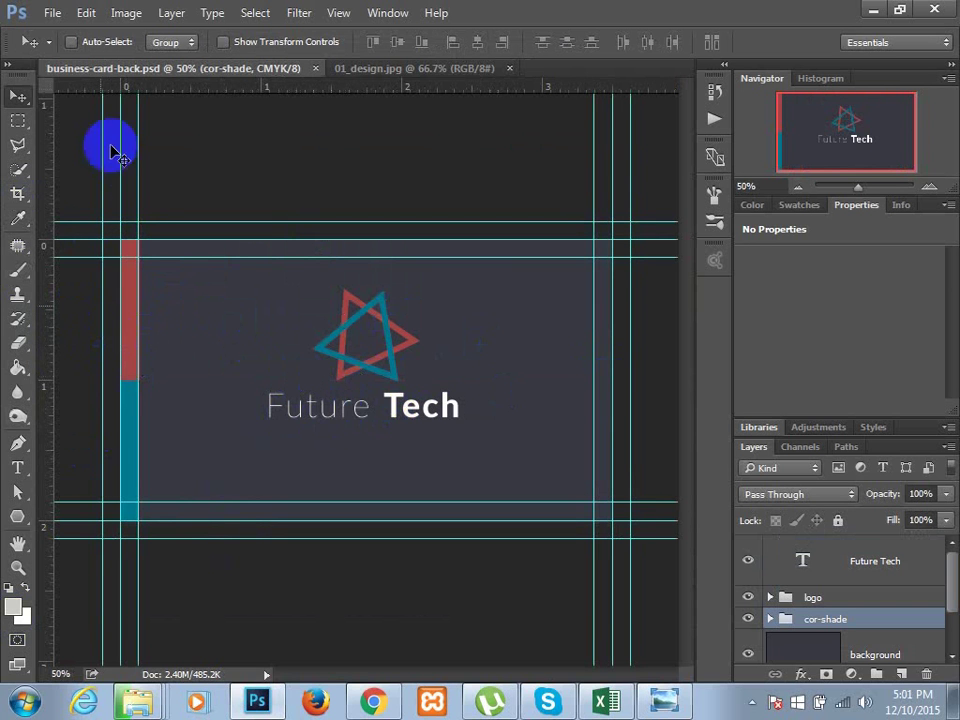
left_click(129, 13)
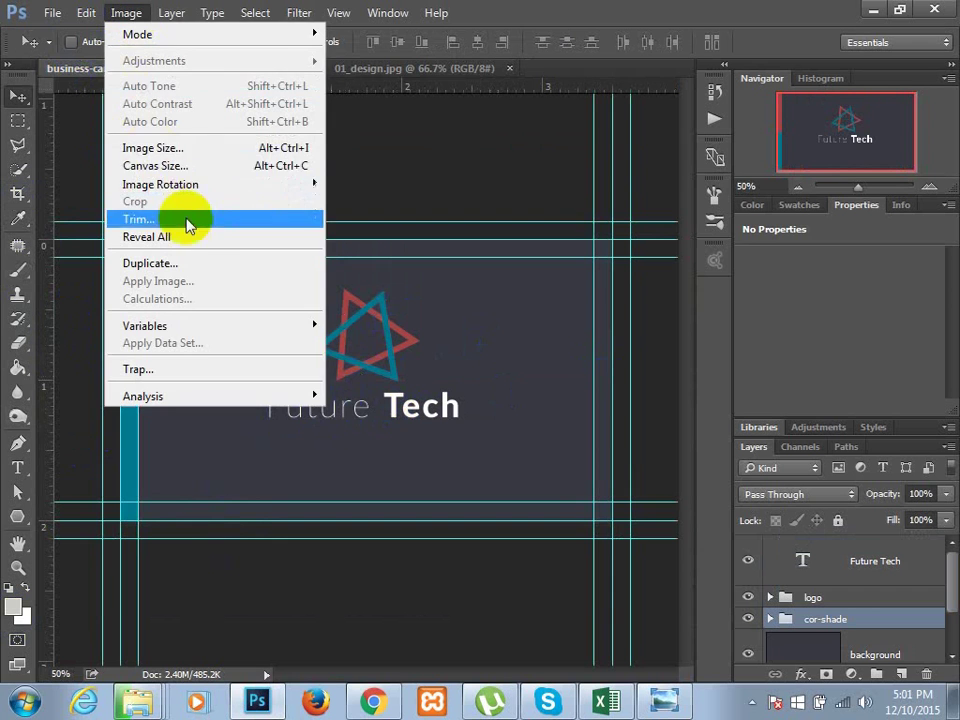
left_click(183, 166)
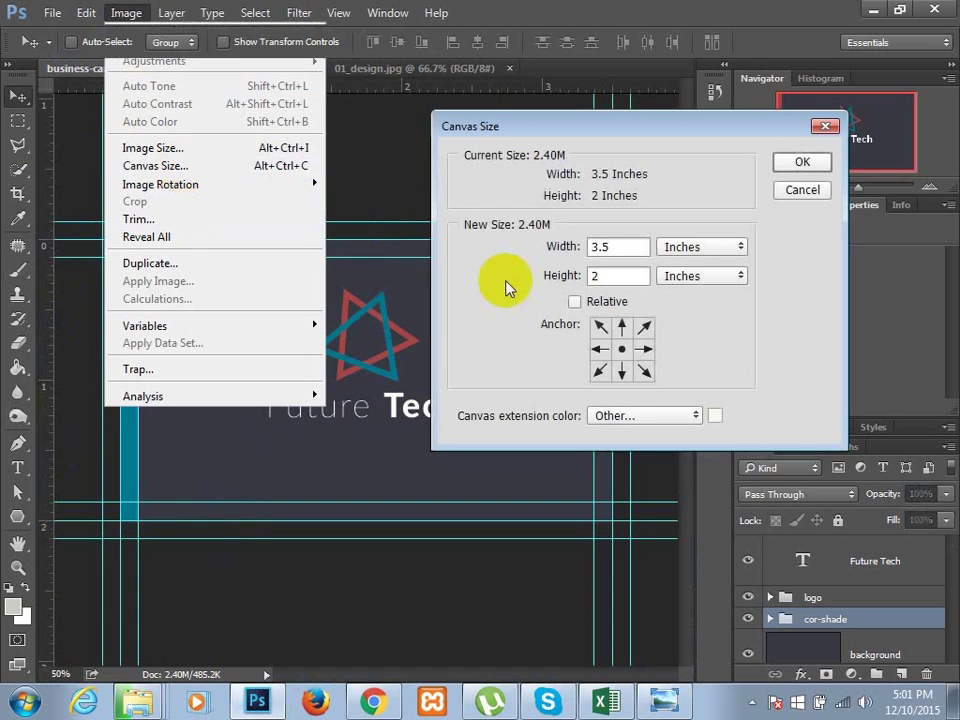
left_click(620, 240)
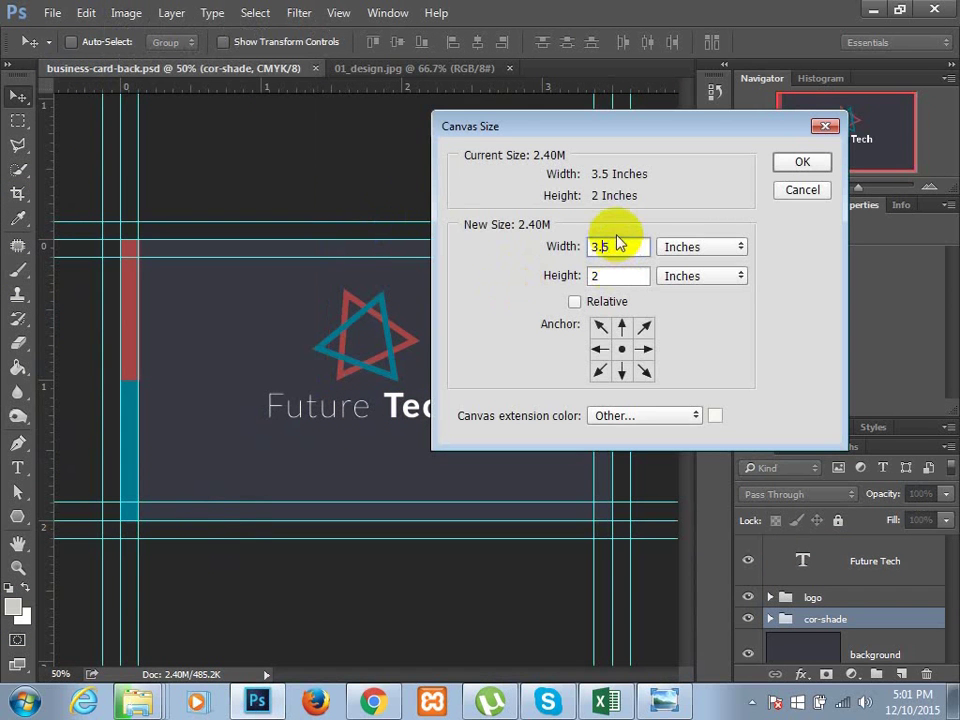
type("7")
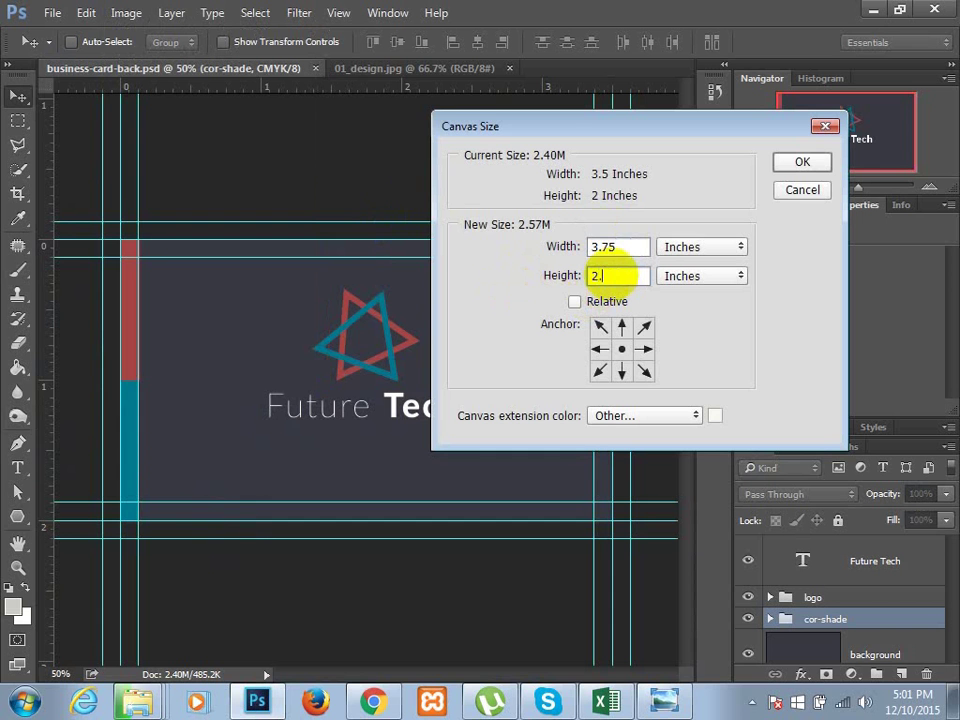
type("5")
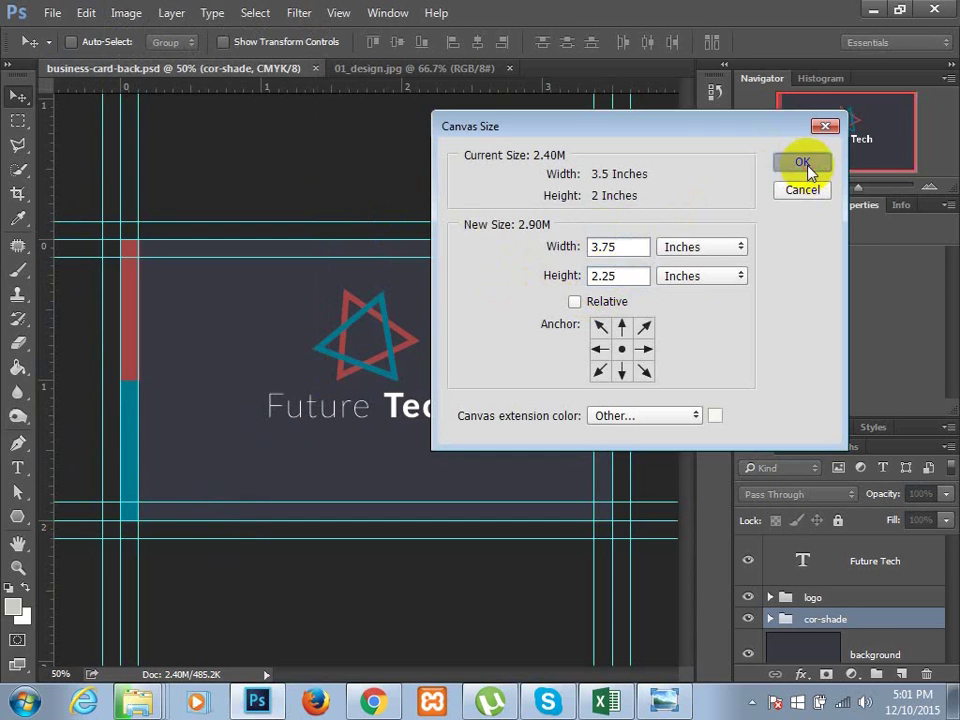
left_click(806, 168)
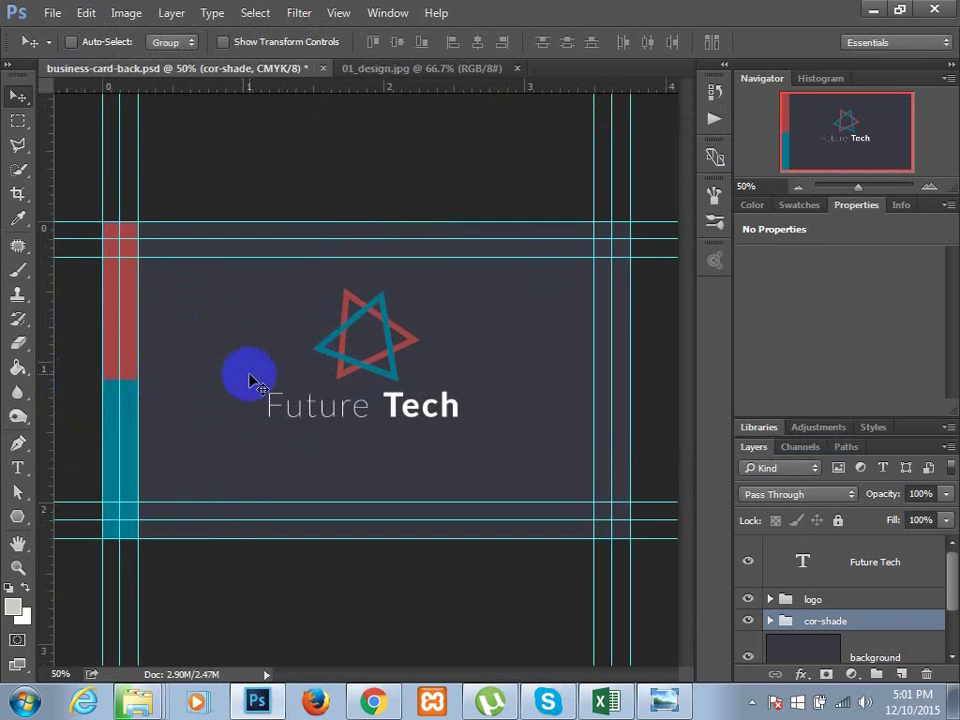
- Save the document as business-card-back.psd in the futuretech folder
left_click(47, 14)
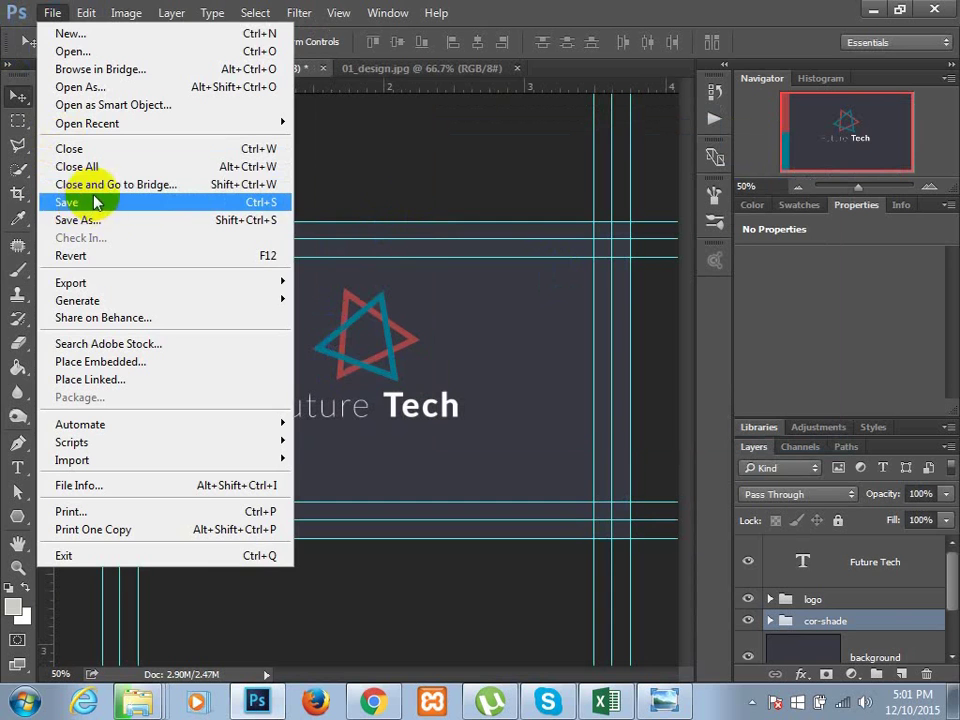
left_click(100, 221)
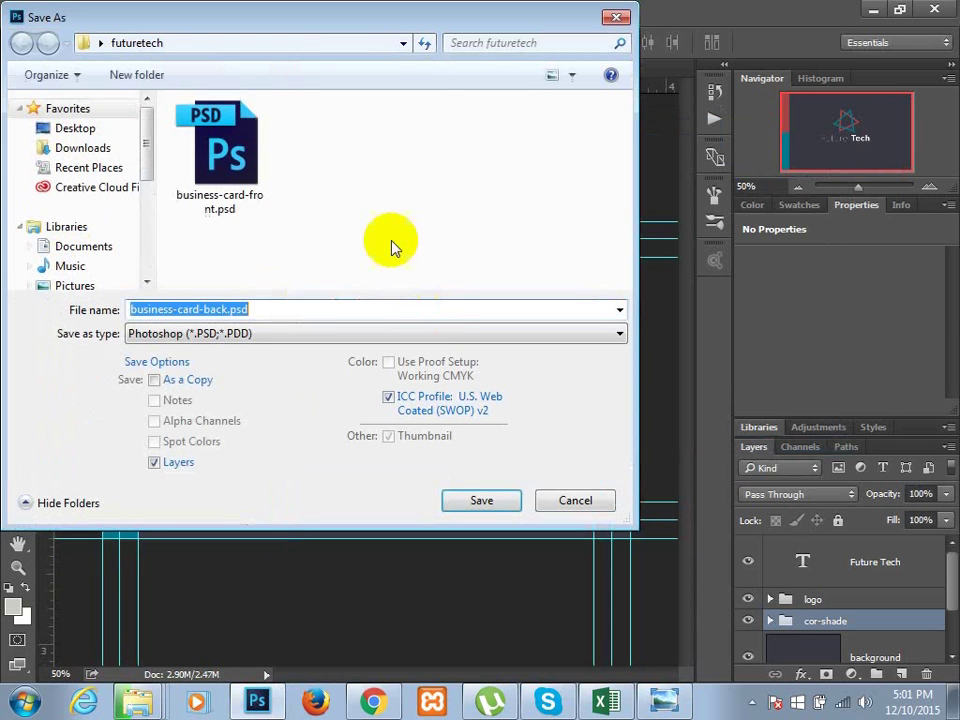
left_click(311, 255)
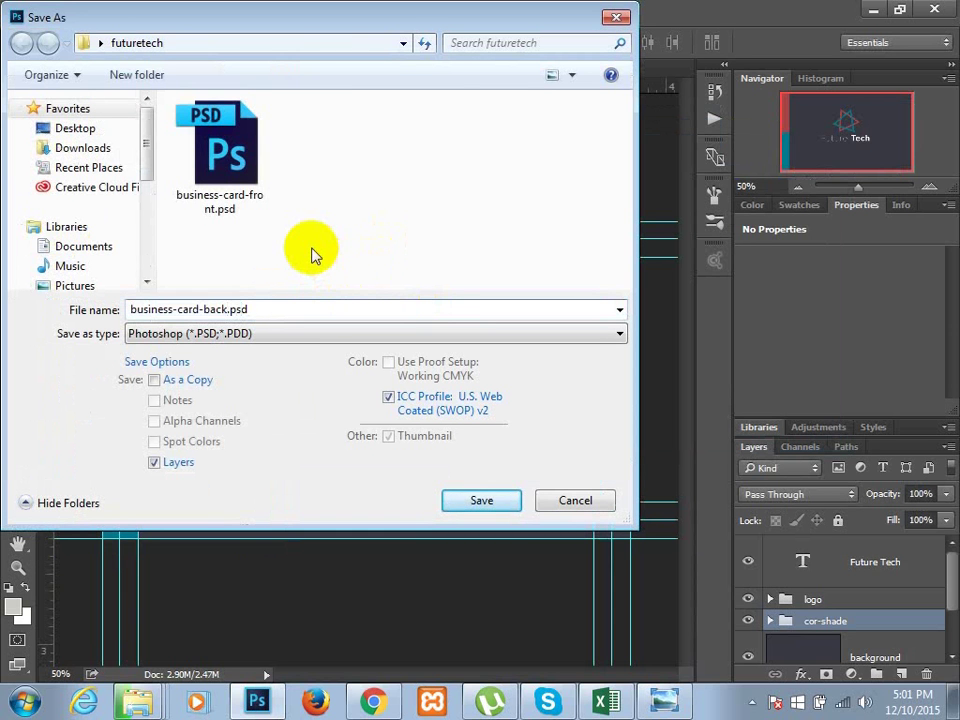
left_click(472, 498)
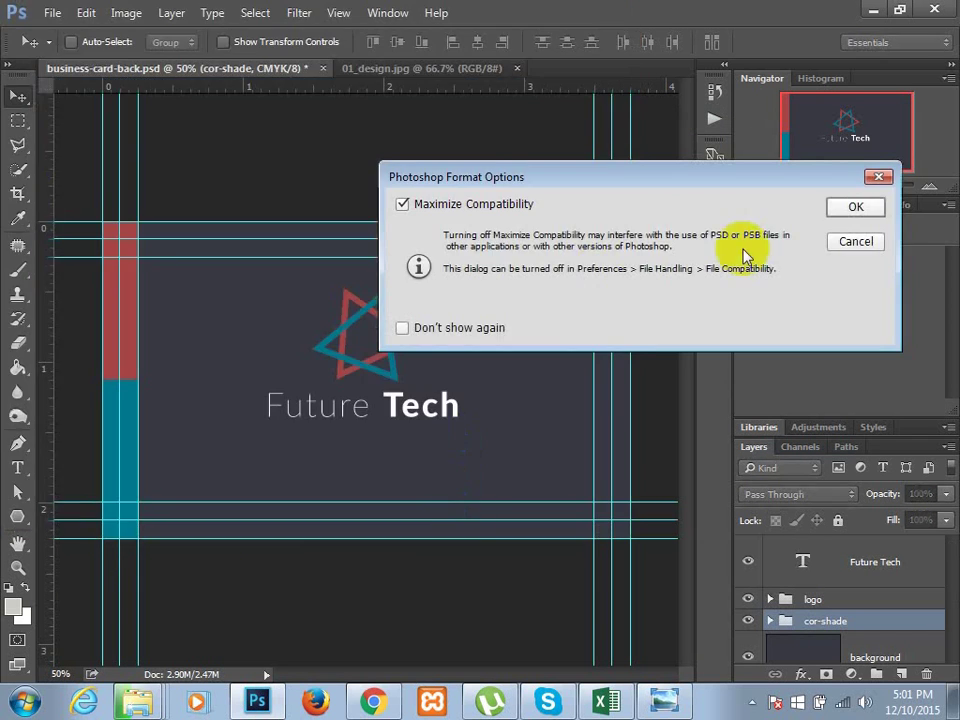
left_click(840, 207)
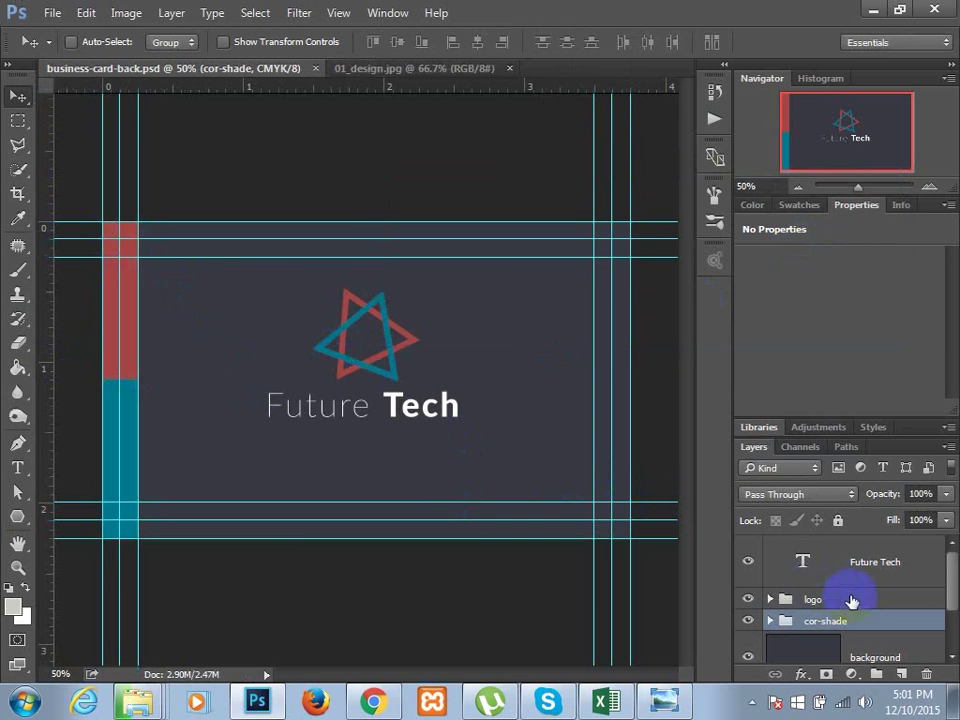
- Rotate the cor-shade stripe 90° and move it down to the card's bottom edge
scroll(851, 600, "down", 1)
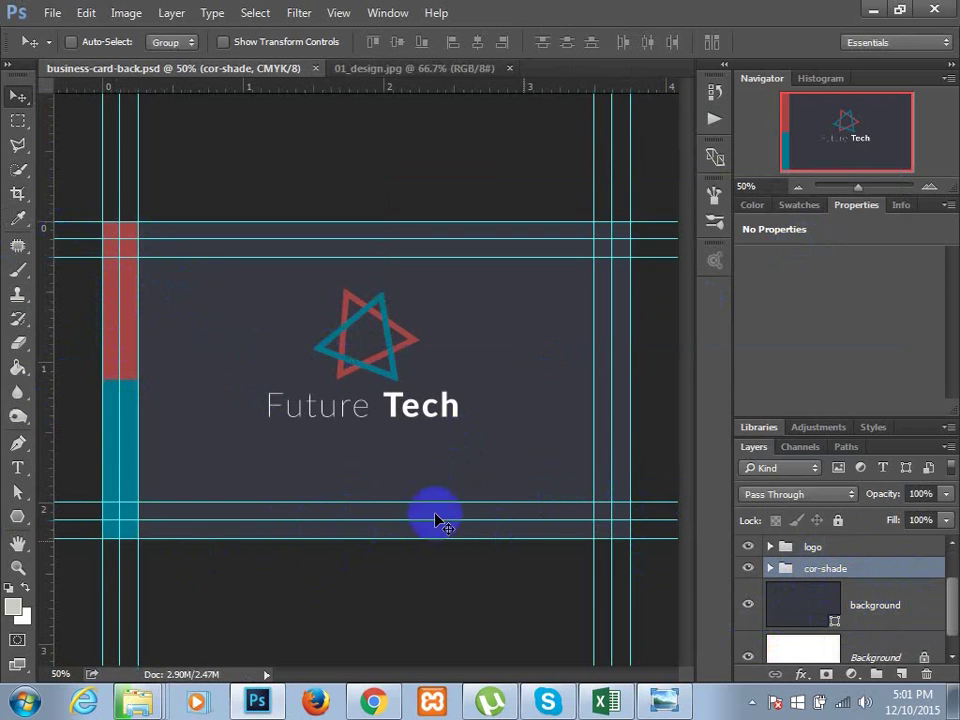
key("ctrl+t")
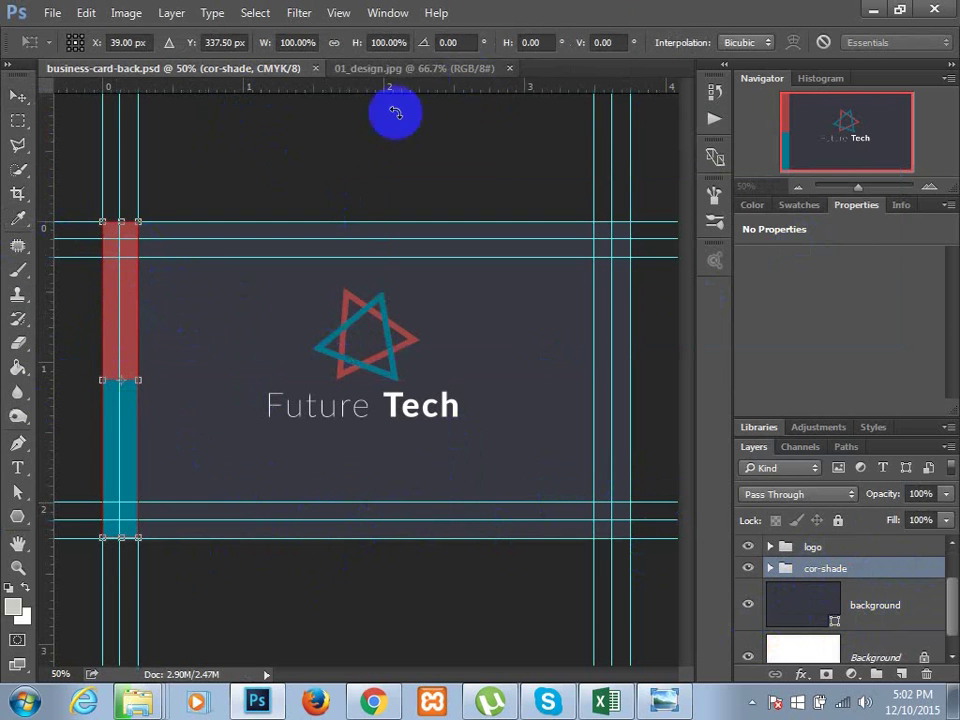
left_click(455, 42)
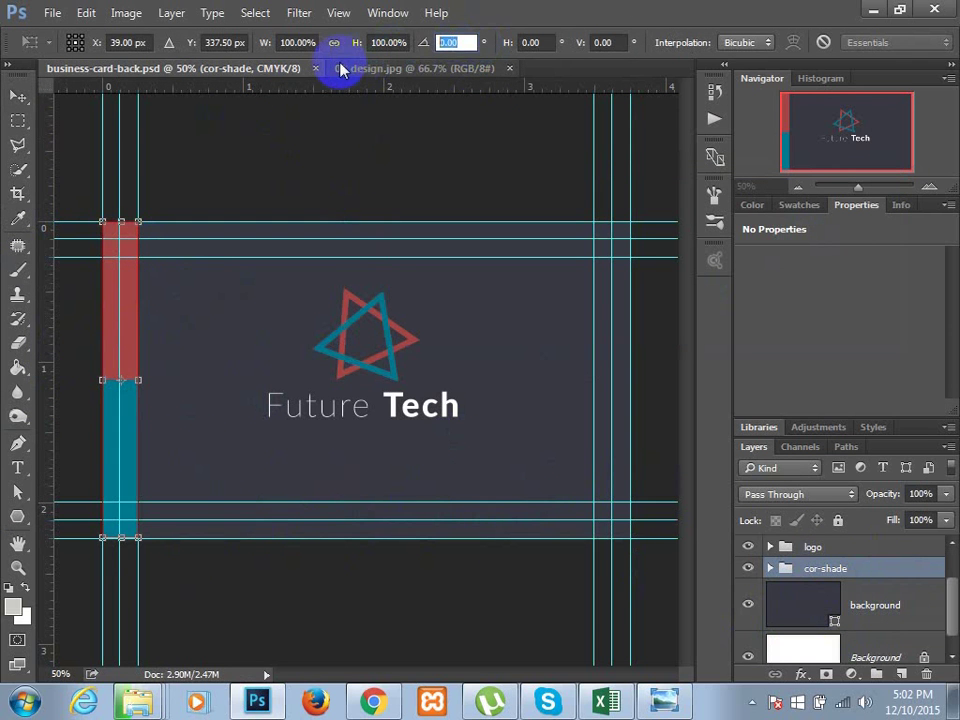
type("90")
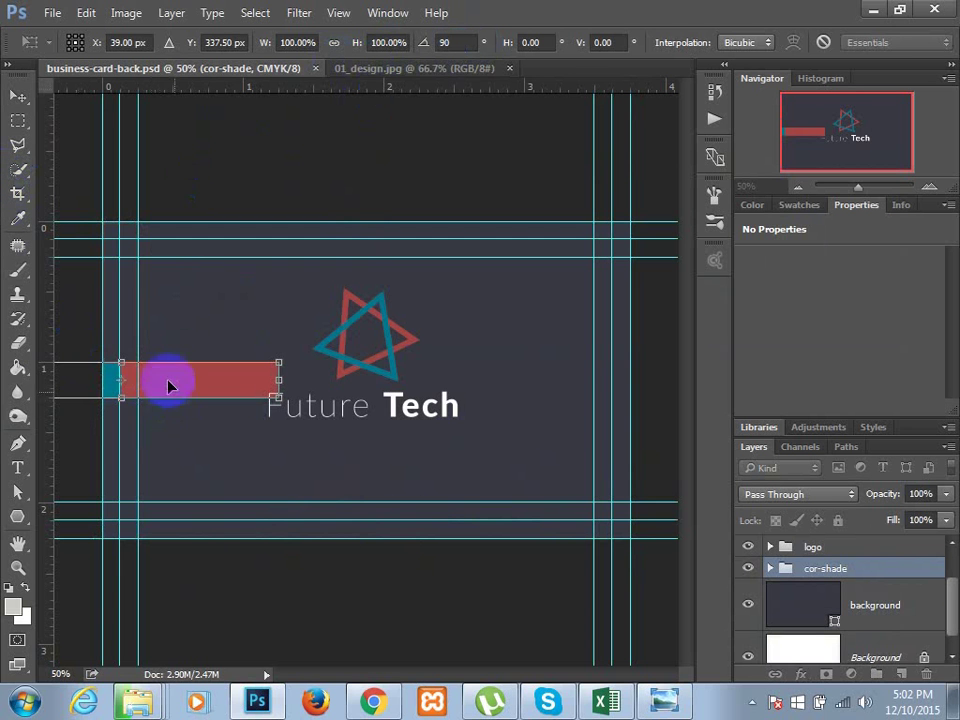
key("Return")
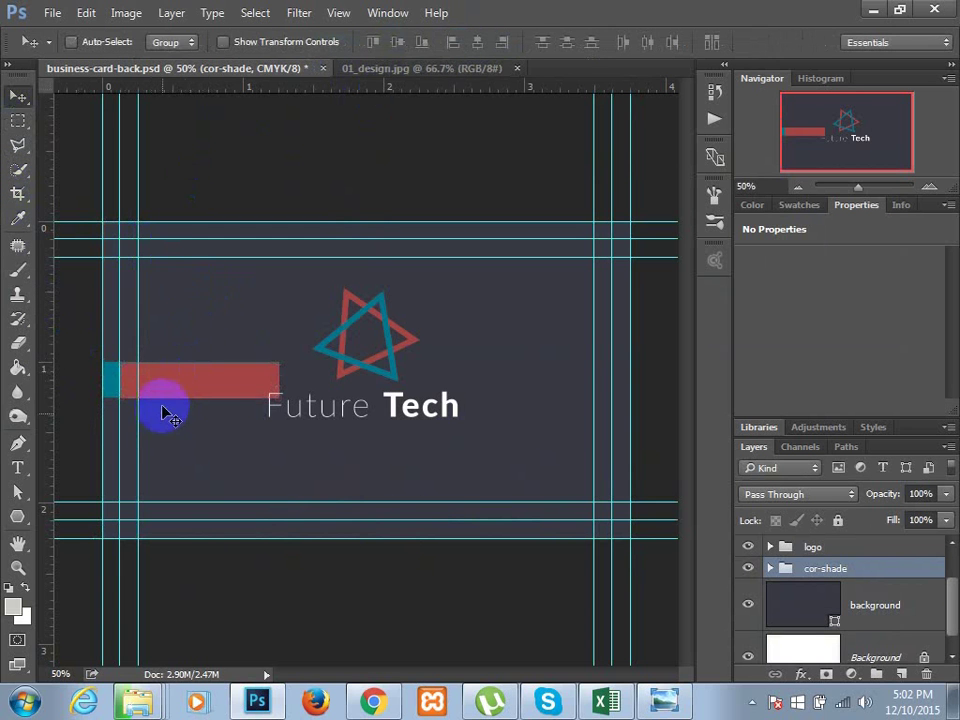
left_click_drag(167, 411, 309, 525)
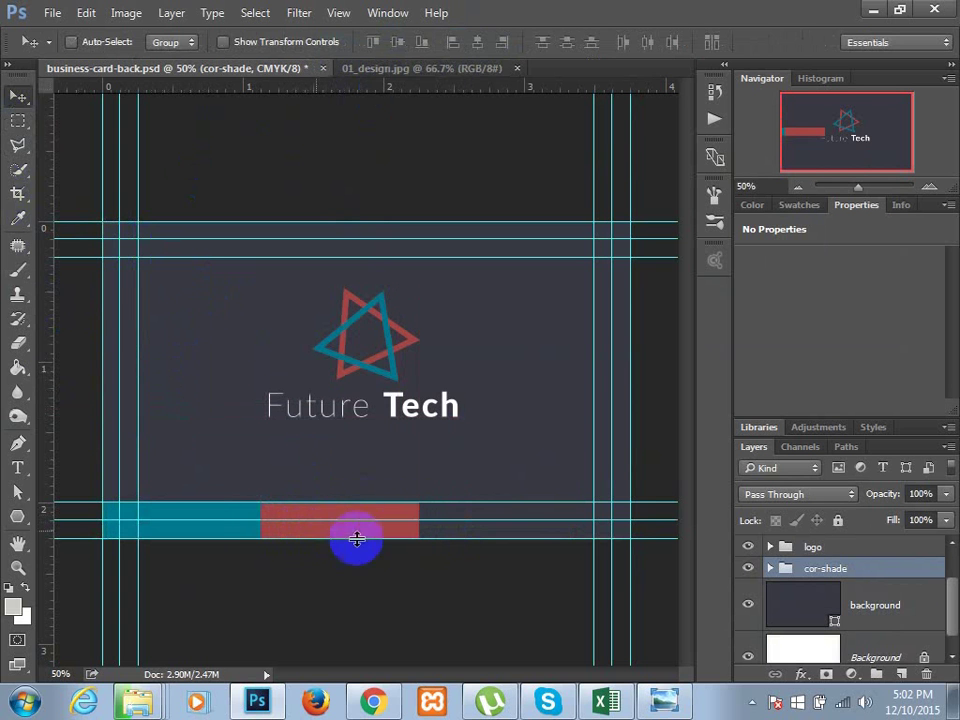
- Stretch the teal/red bottom stripe about 167% wider so it reaches the card's right edge
key("ctrl+t")
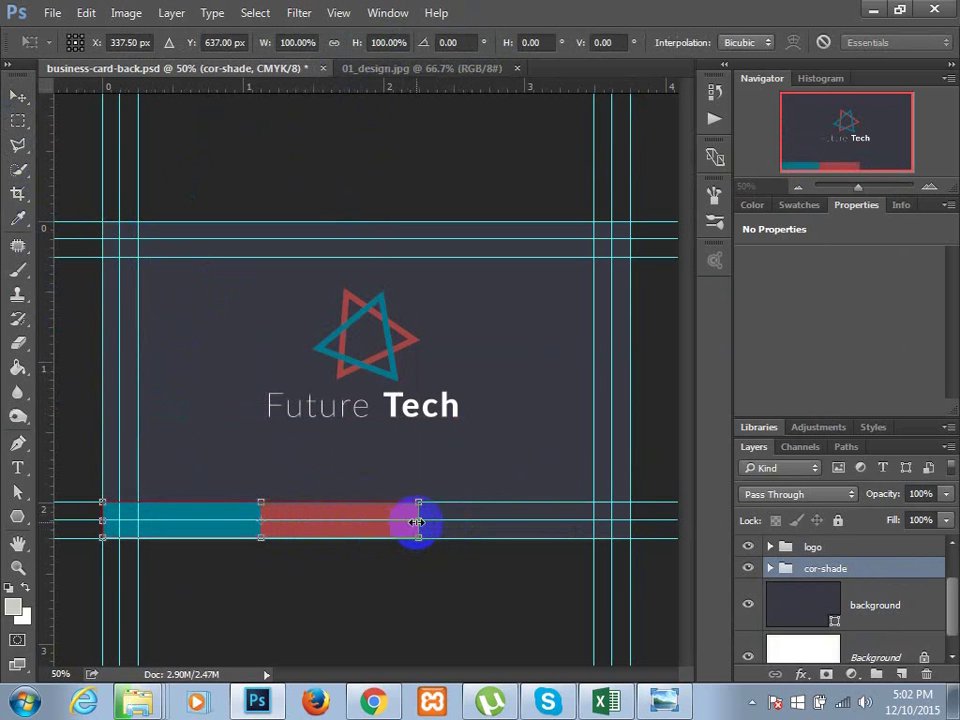
left_click_drag(417, 521, 638, 519)
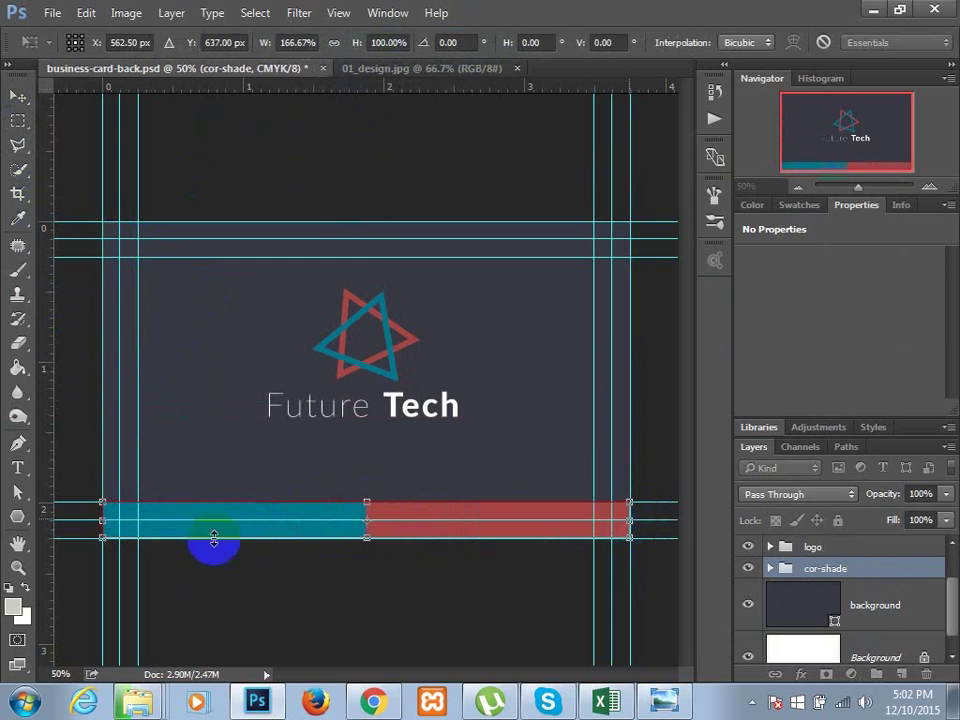
key("Return")
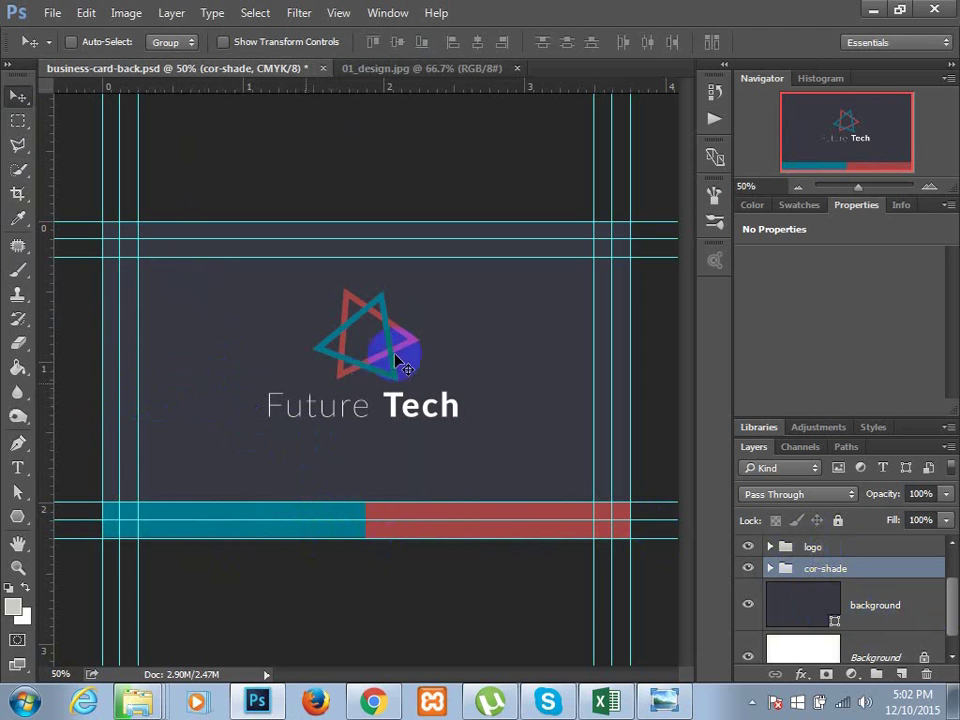
- Expand the logo group and move the Future Tech text layer down above cor-shade
scroll(820, 565, "up", 1)
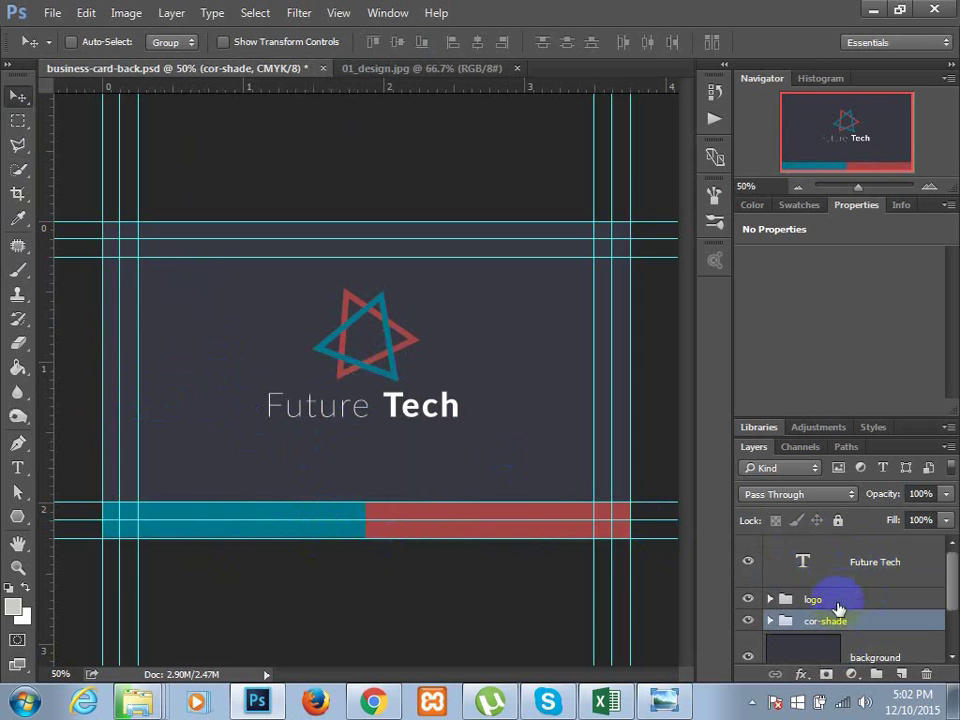
left_click(775, 599)
scroll(836, 621, "down", 3)
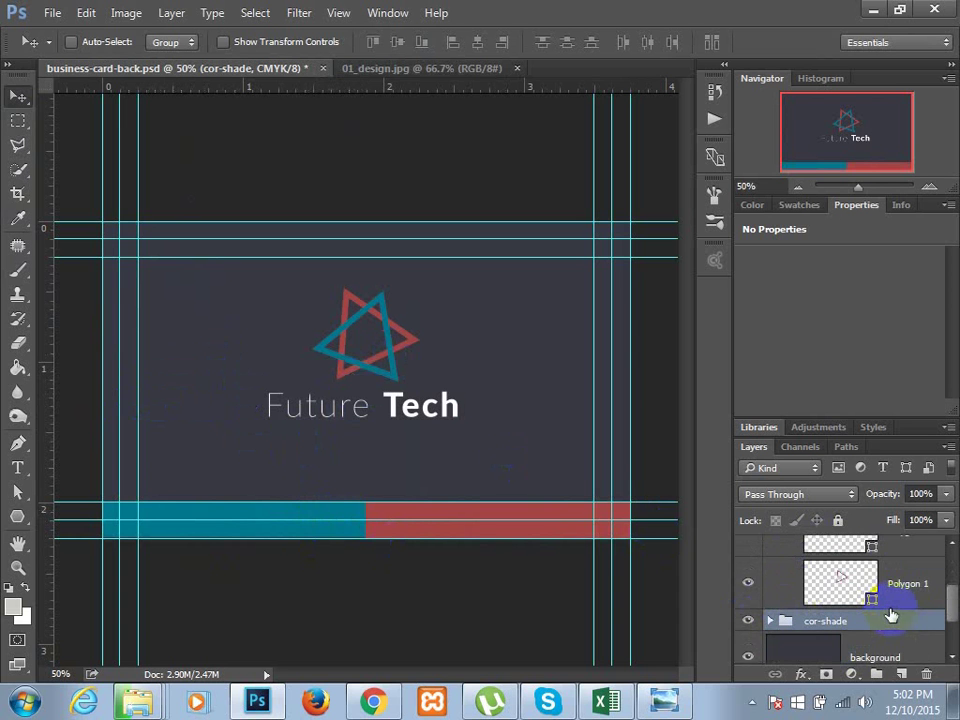
scroll(866, 650, "up", 2)
scroll(870, 580, "up", 1)
left_click_drag(869, 571, 869, 628)
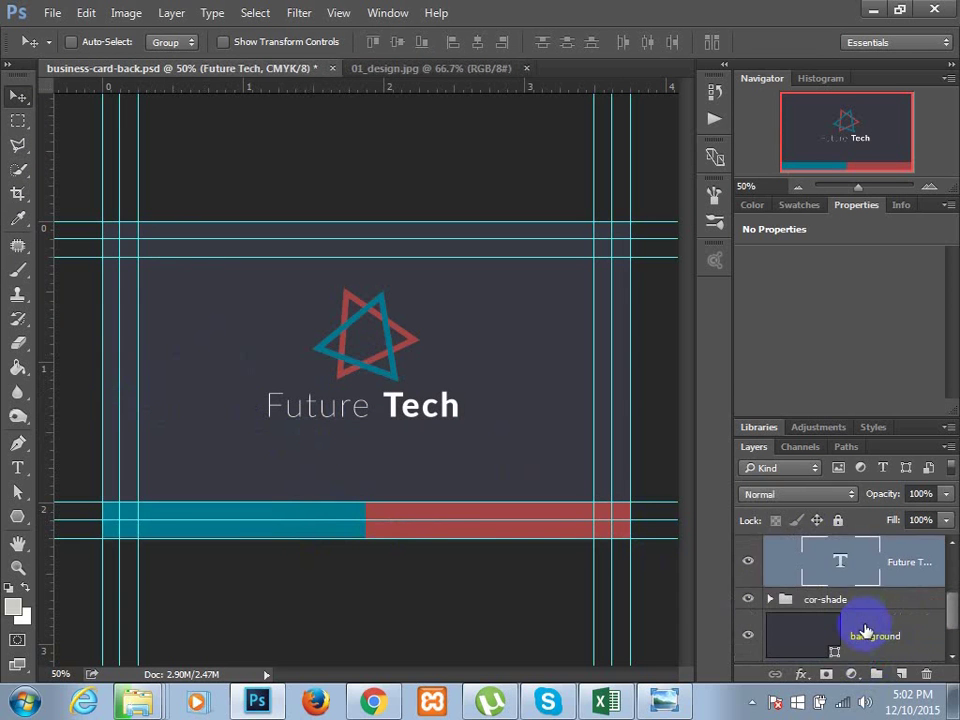
- Collapse the logo group's contents and select the whole logo group
scroll(840, 686, "up", 3)
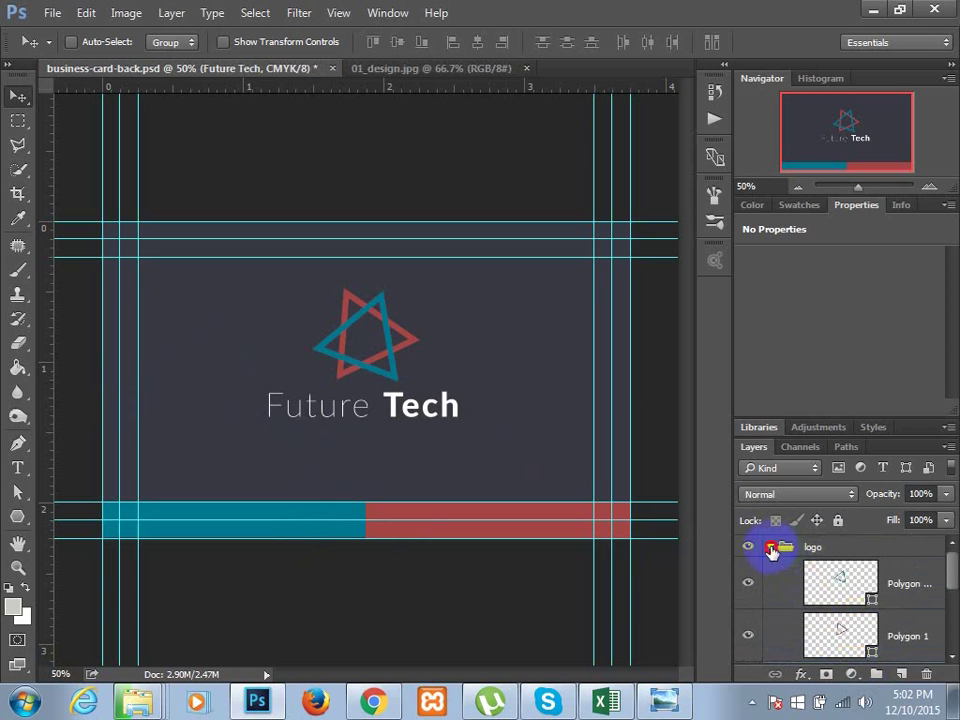
left_click(770, 547)
left_click(793, 547)
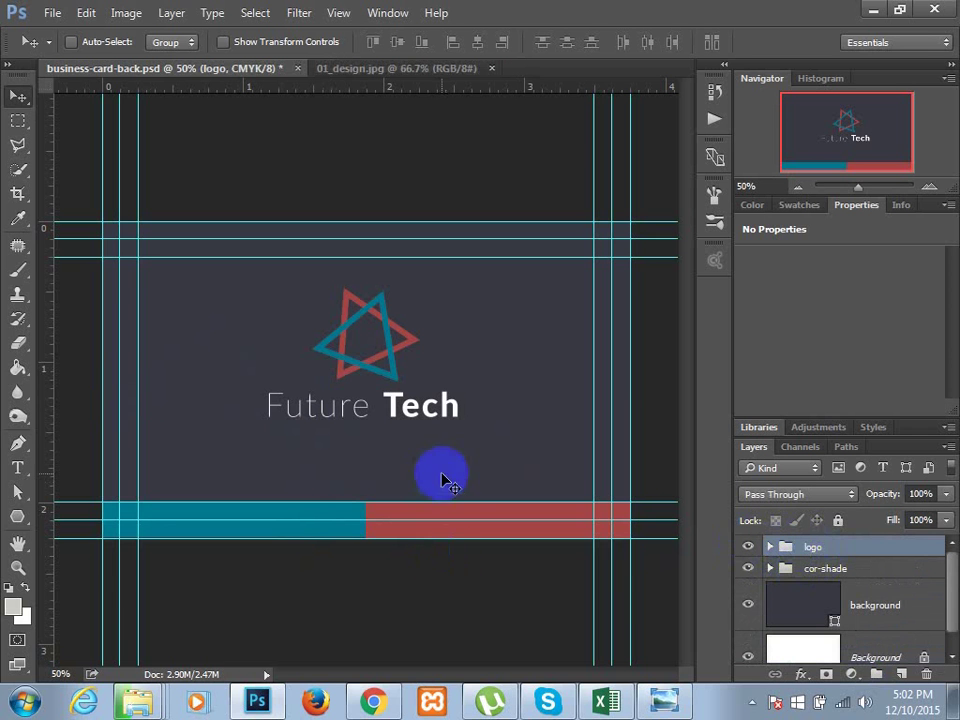
- Scale the logo group to about 81% and place it toward the card's left side
left_click_drag(355, 362, 255, 386)
key("ctrl+t")
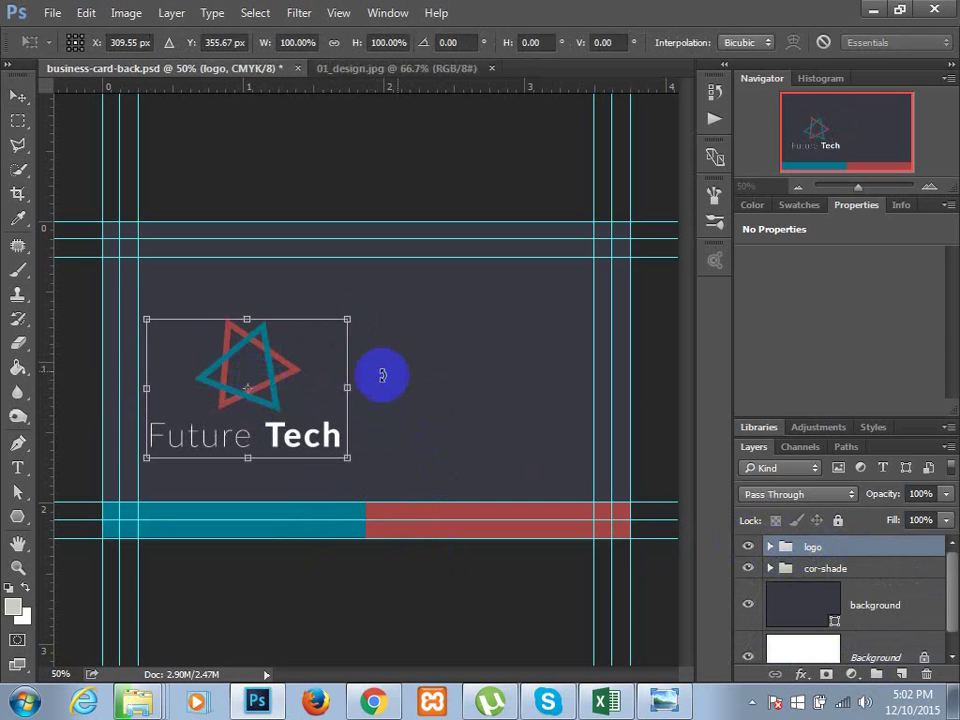
left_click_drag(346, 321, 310, 344)
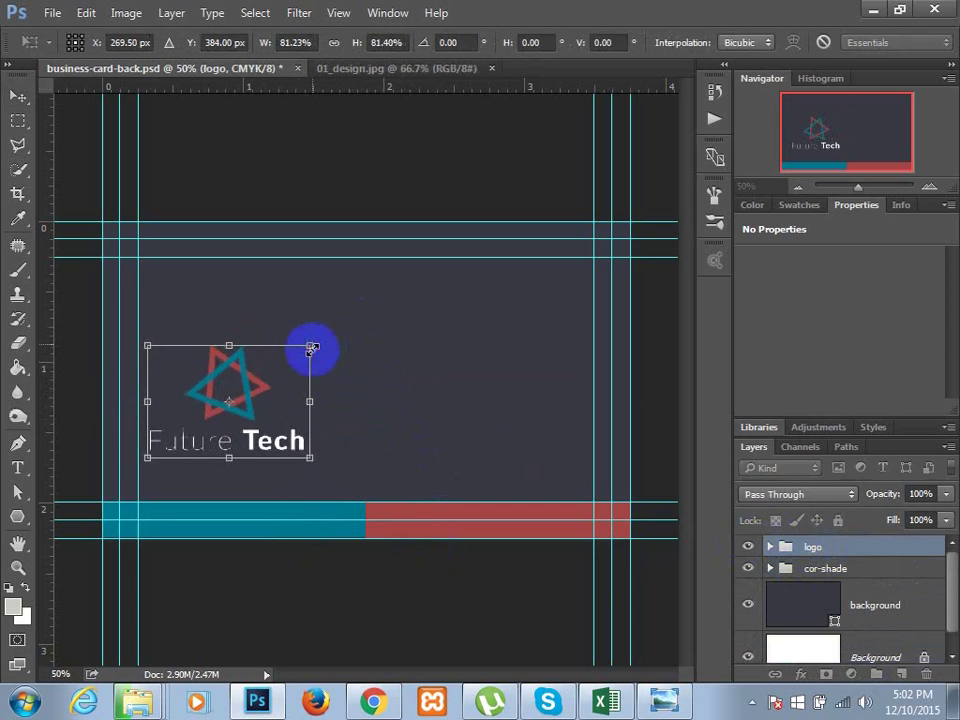
left_click_drag(211, 349, 202, 305)
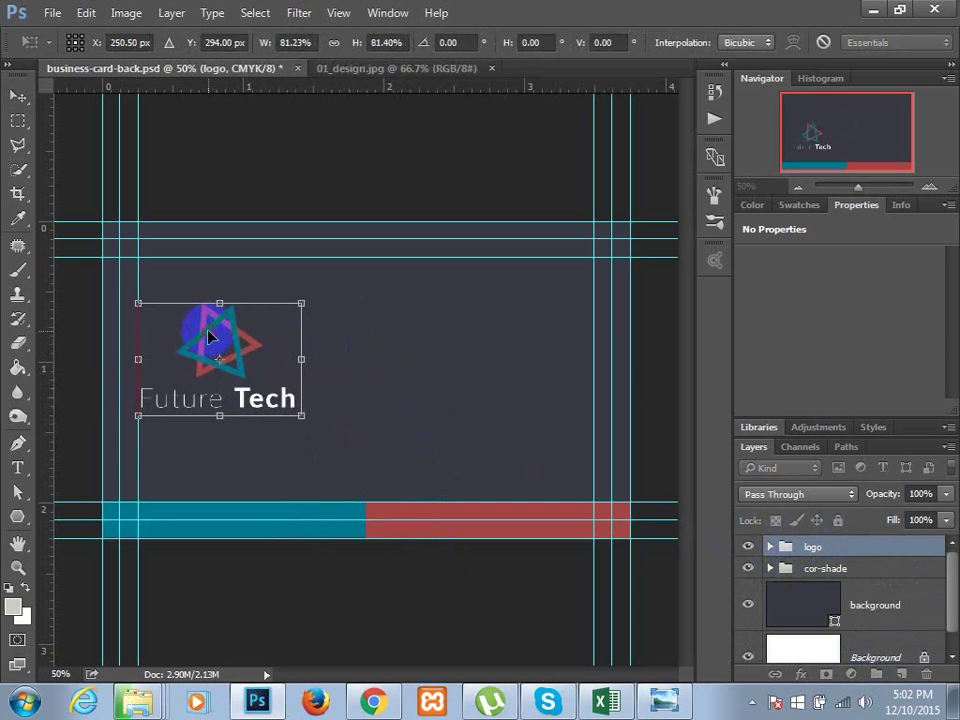
key("Return")
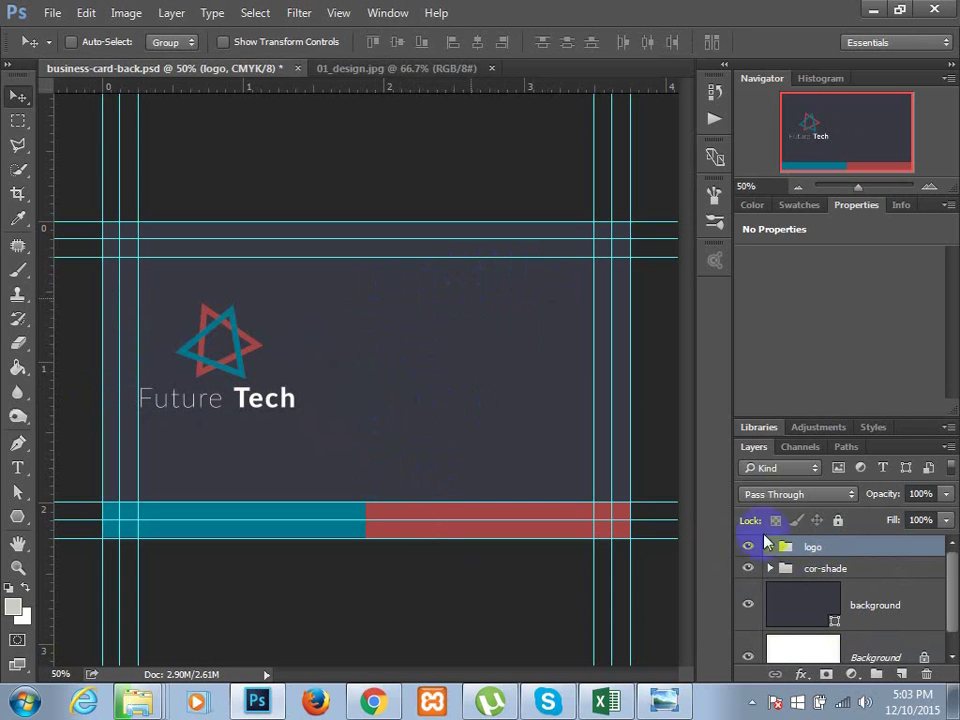
- Select the card background layer and sample the light grey from the 01_design.jpg mockup
left_click(803, 615)
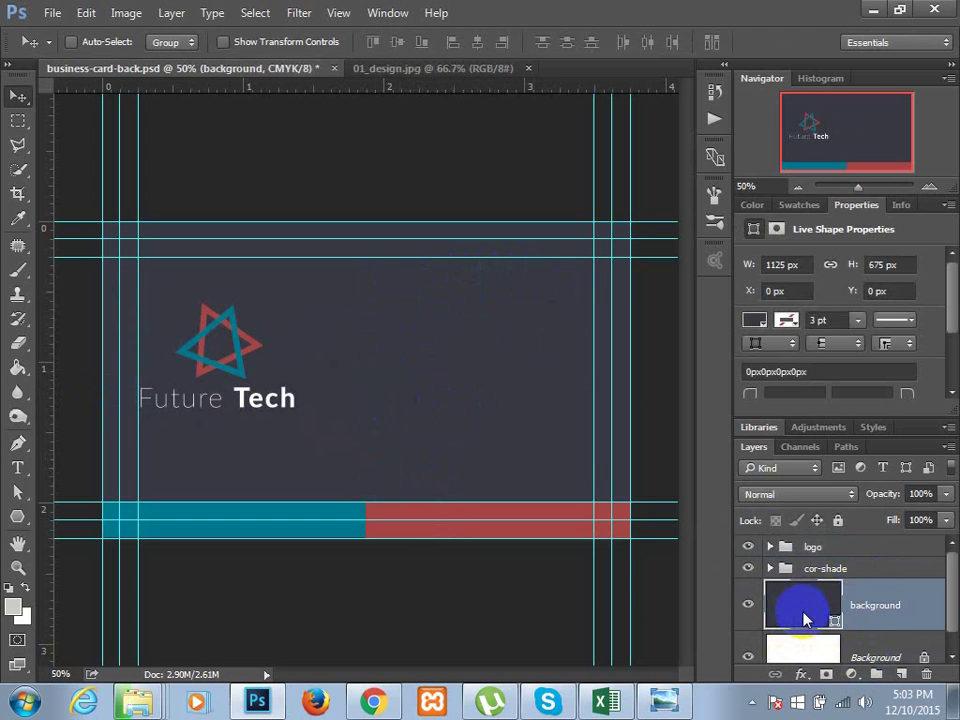
scroll(805, 605, "down", 1)
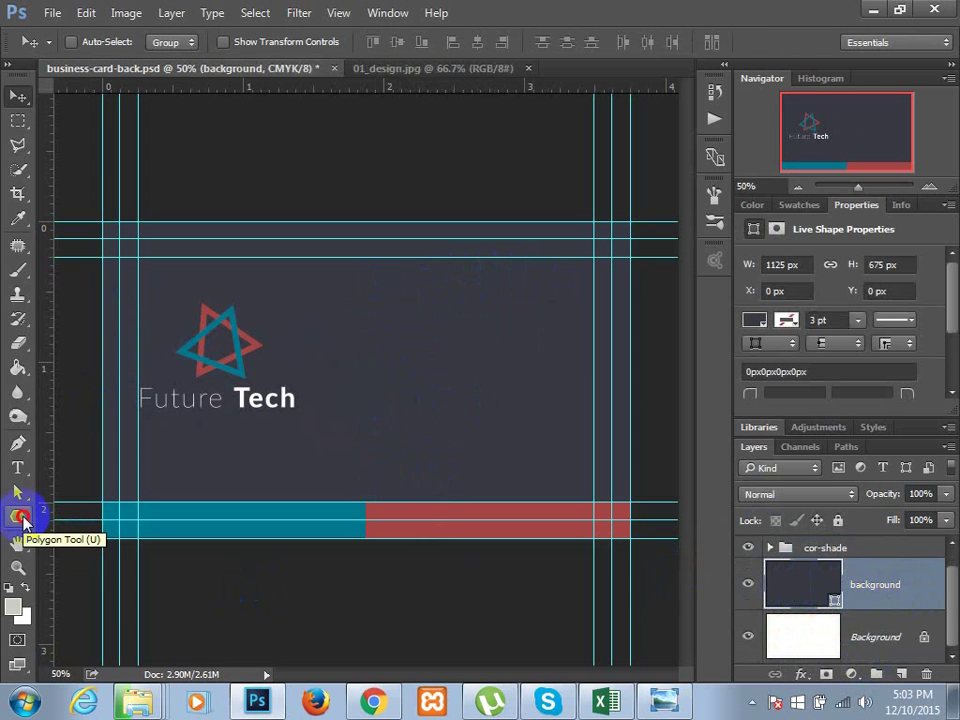
left_click(22, 518)
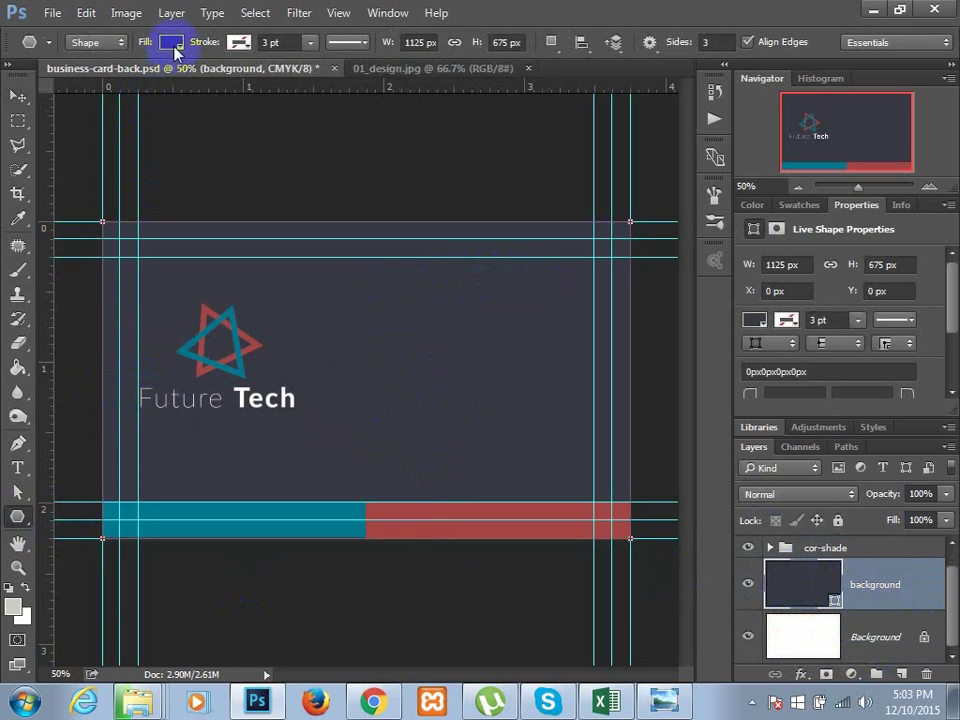
left_click(172, 44)
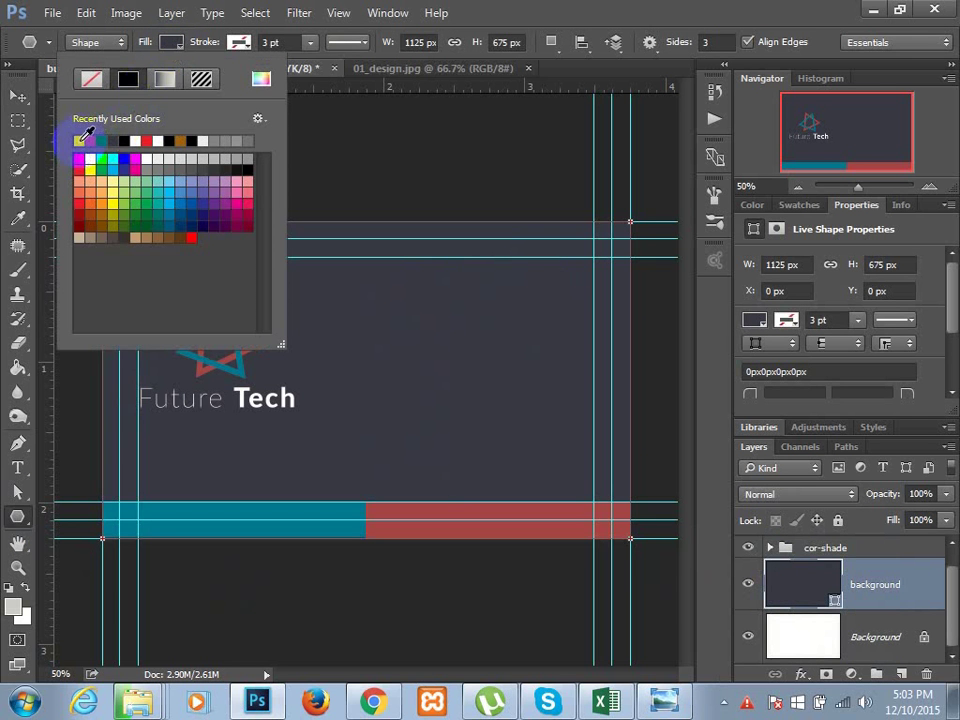
left_click(396, 70)
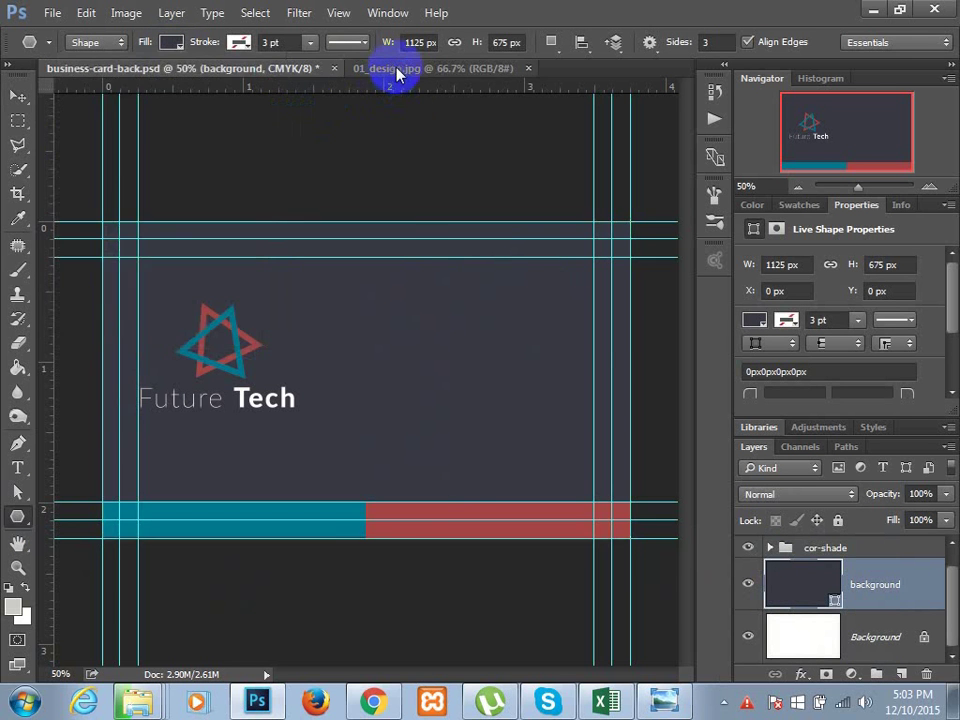
left_click(396, 70)
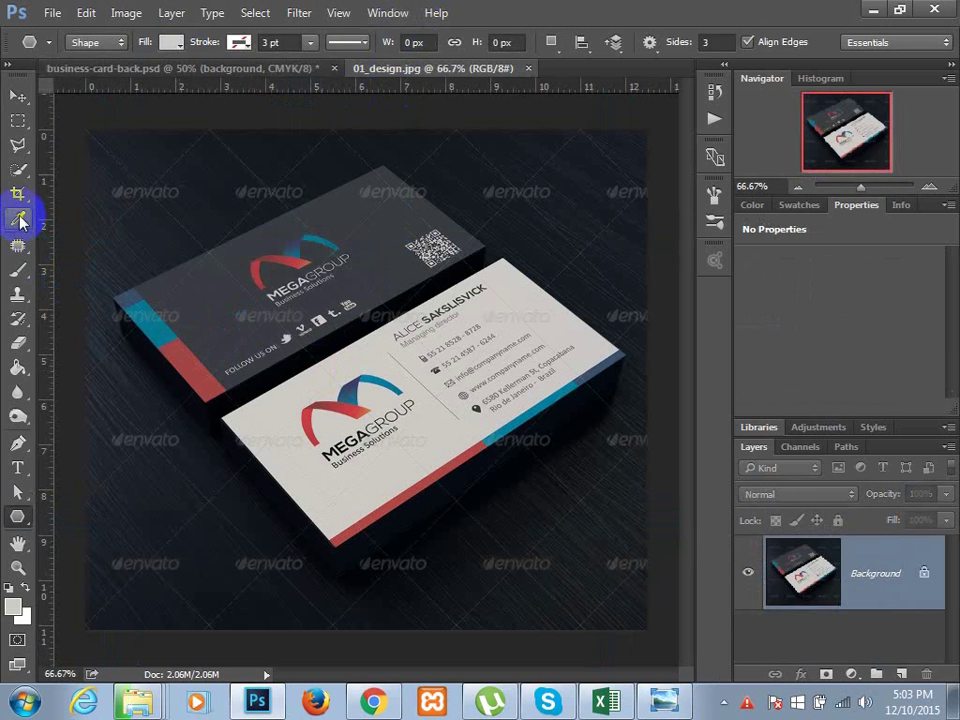
left_click(19, 219)
left_click(277, 400)
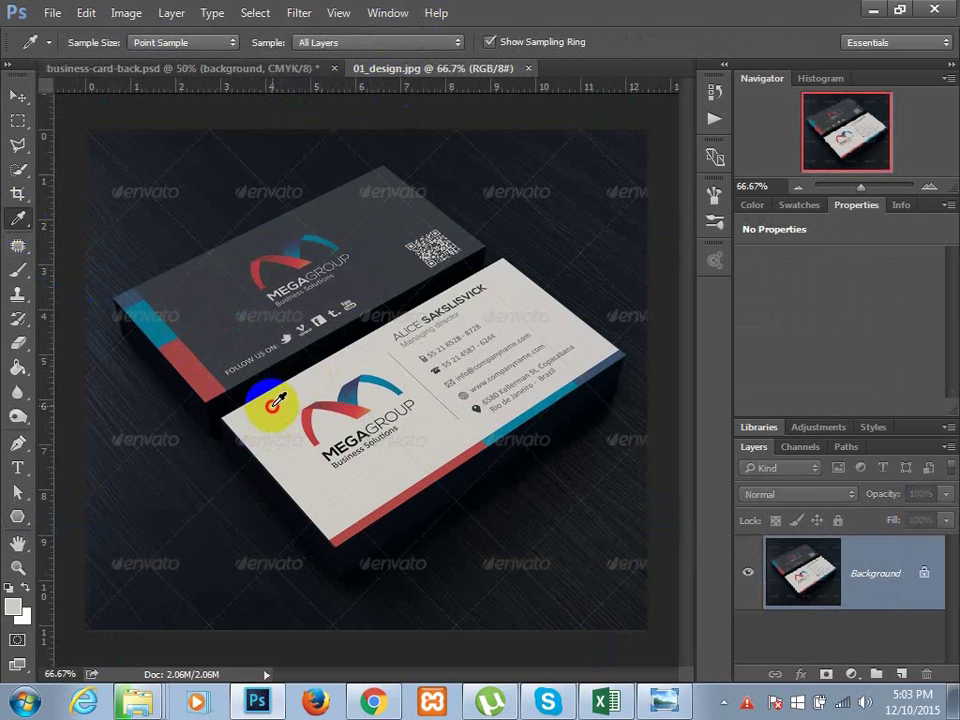
- Fill the background shape with the sampled light grey, then compare it to the mockup
left_click(200, 72)
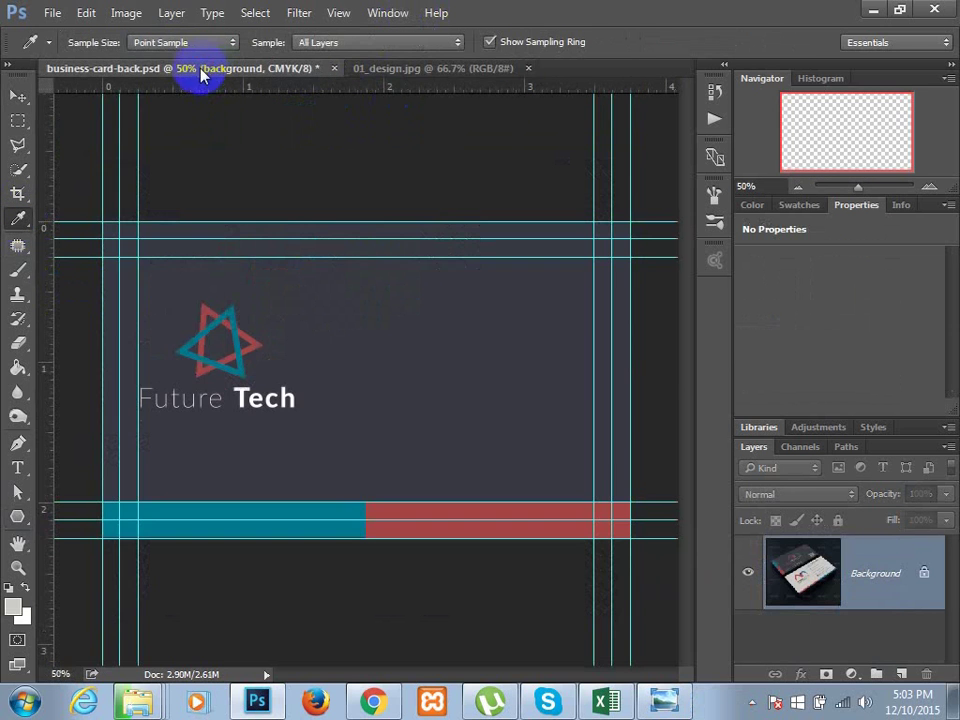
left_click(17, 516)
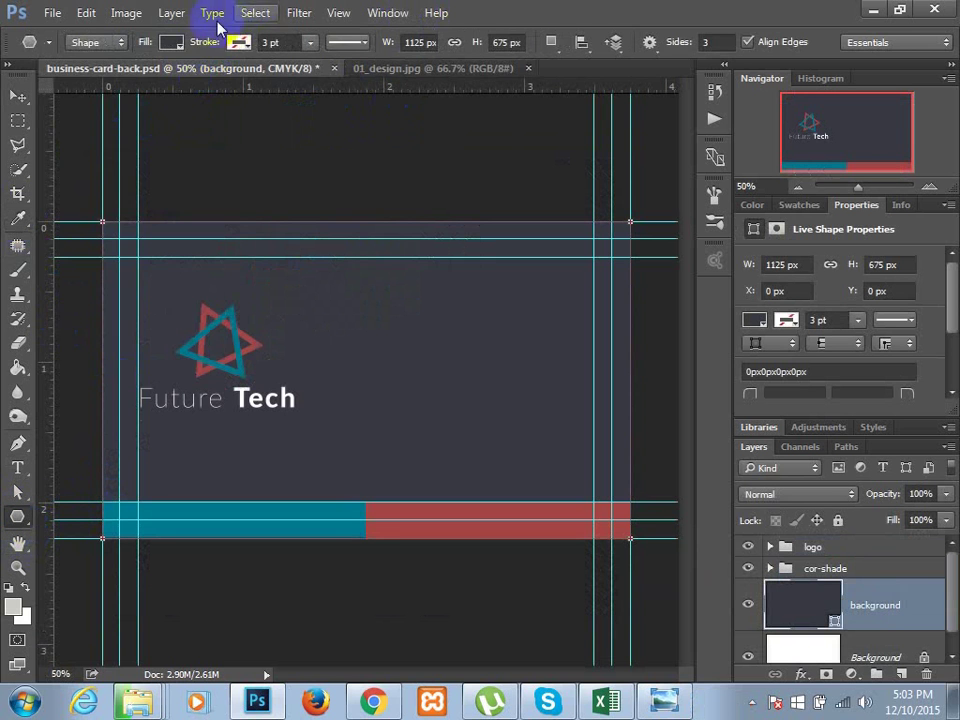
left_click(172, 42)
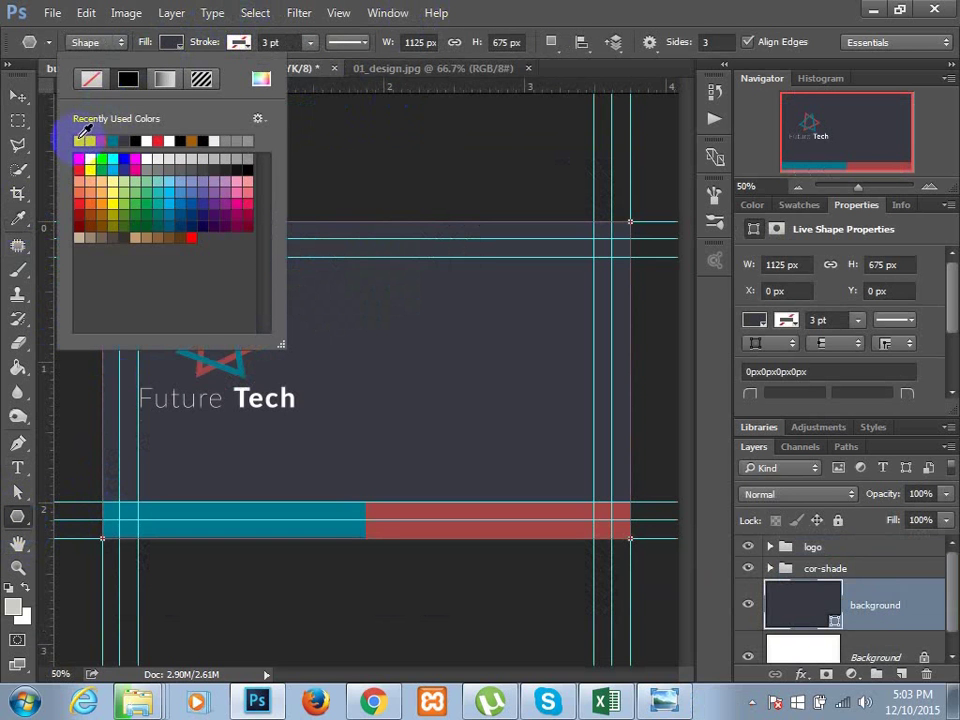
left_click(84, 134)
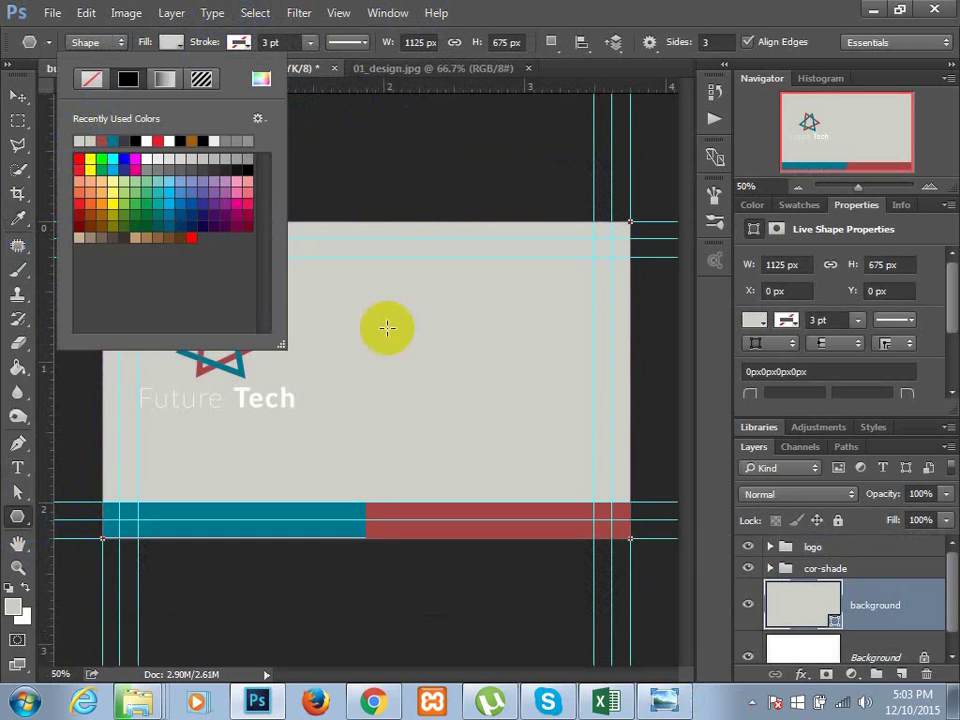
left_click(884, 608)
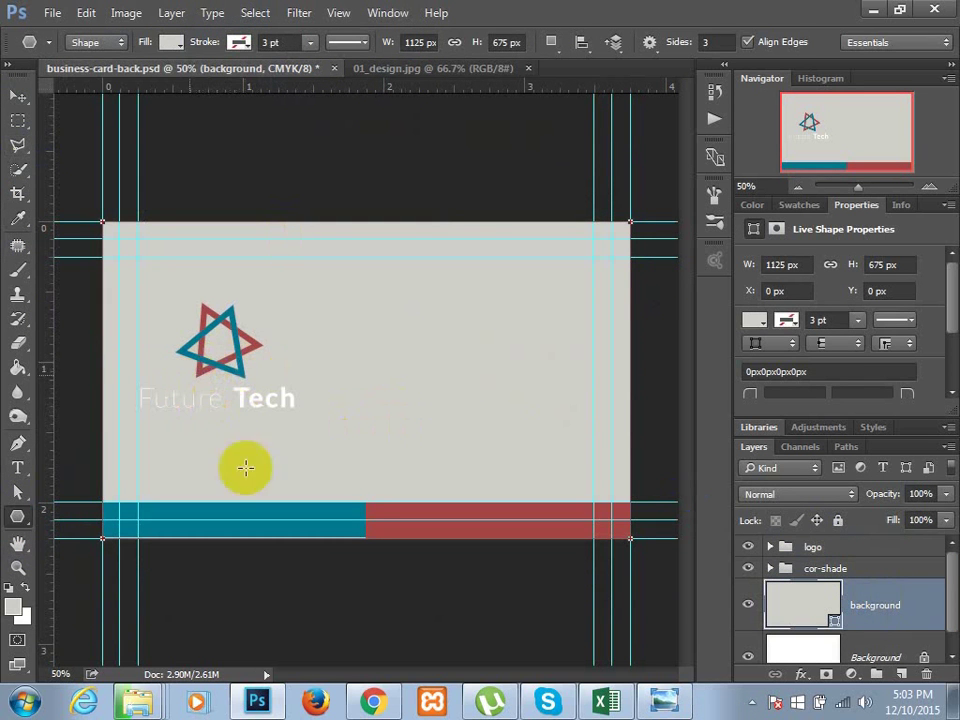
left_click(454, 75)
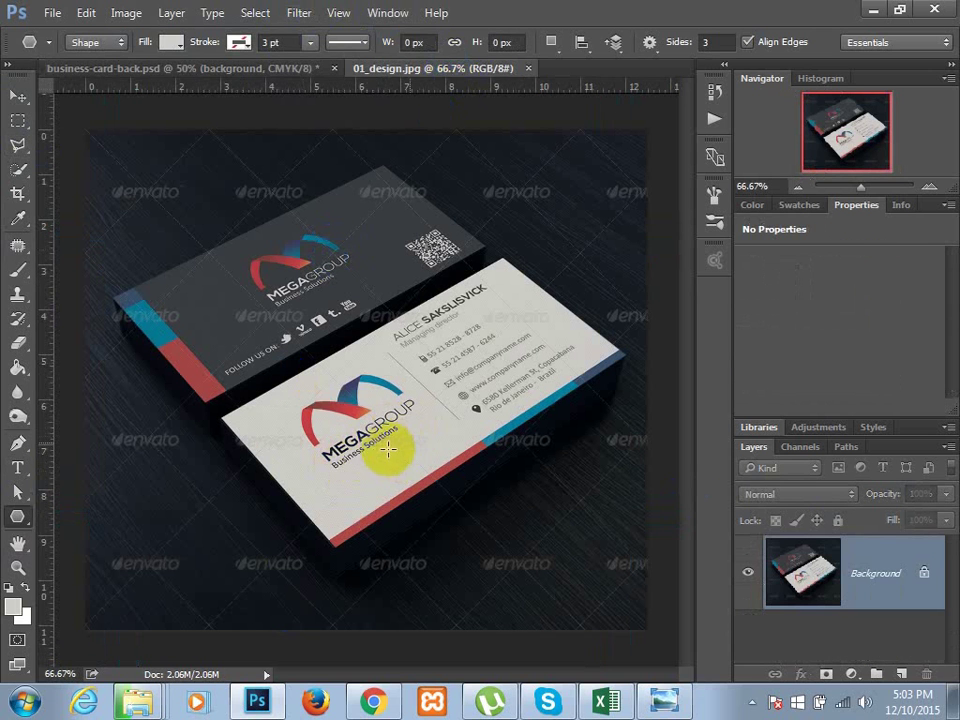
left_click(237, 70)
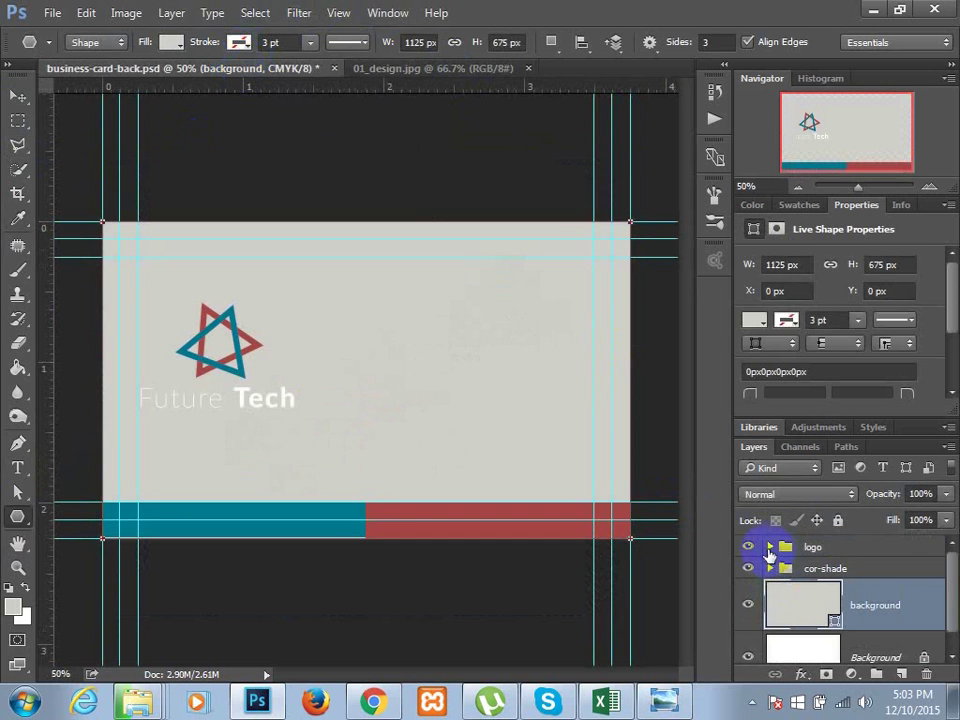
- Recolour the Future Tech wordmark to black (000000) and collapse the logo group again
left_click(770, 549)
scroll(800, 565, "down", 3)
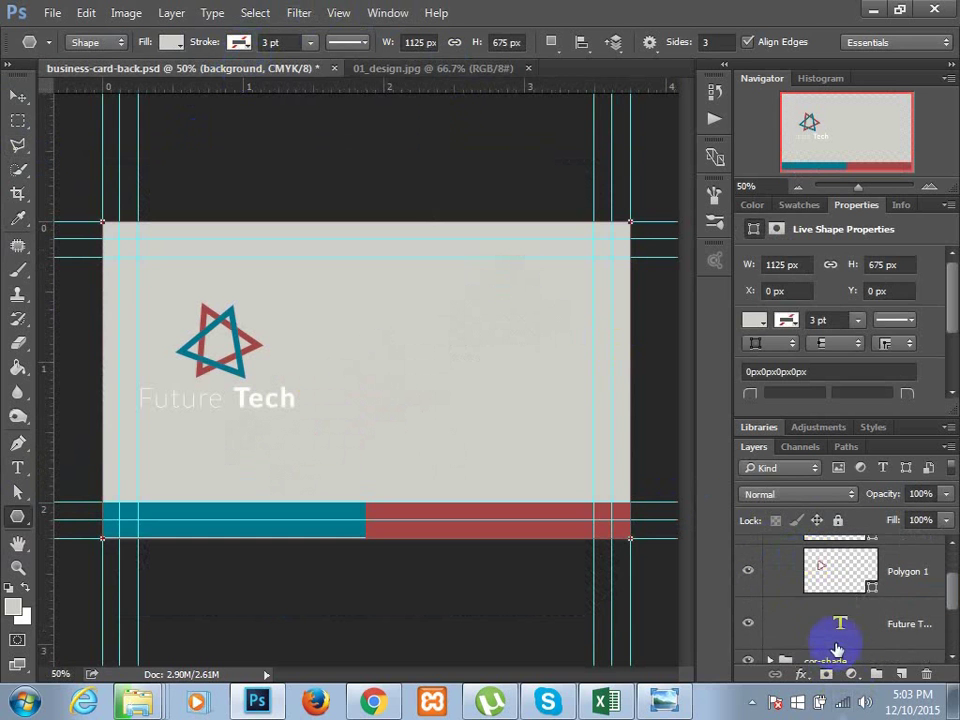
double_click(836, 630)
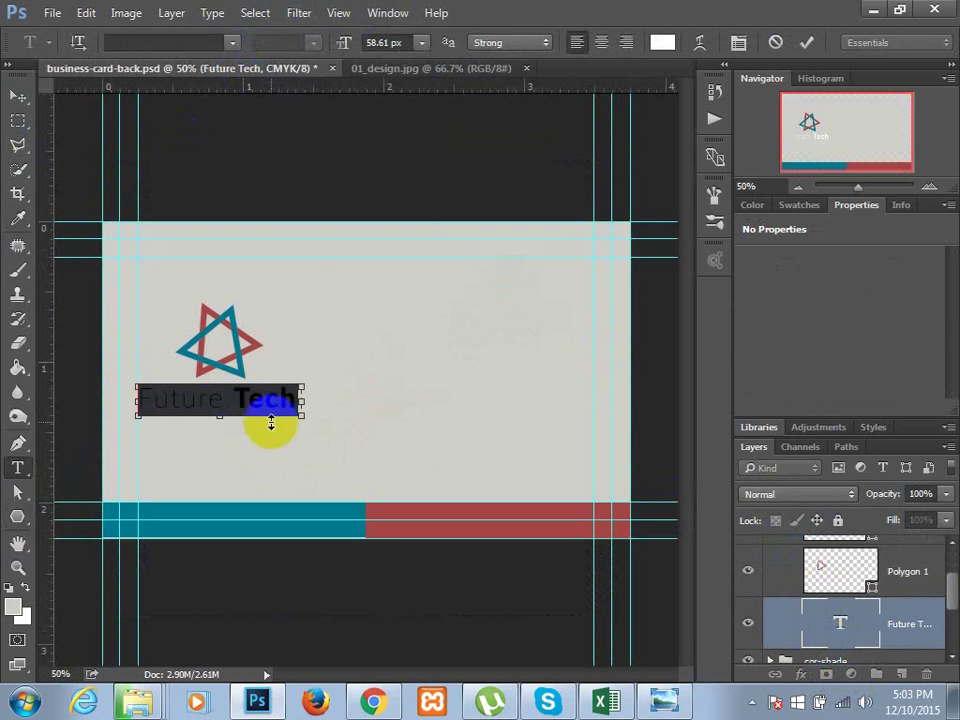
left_click(652, 48)
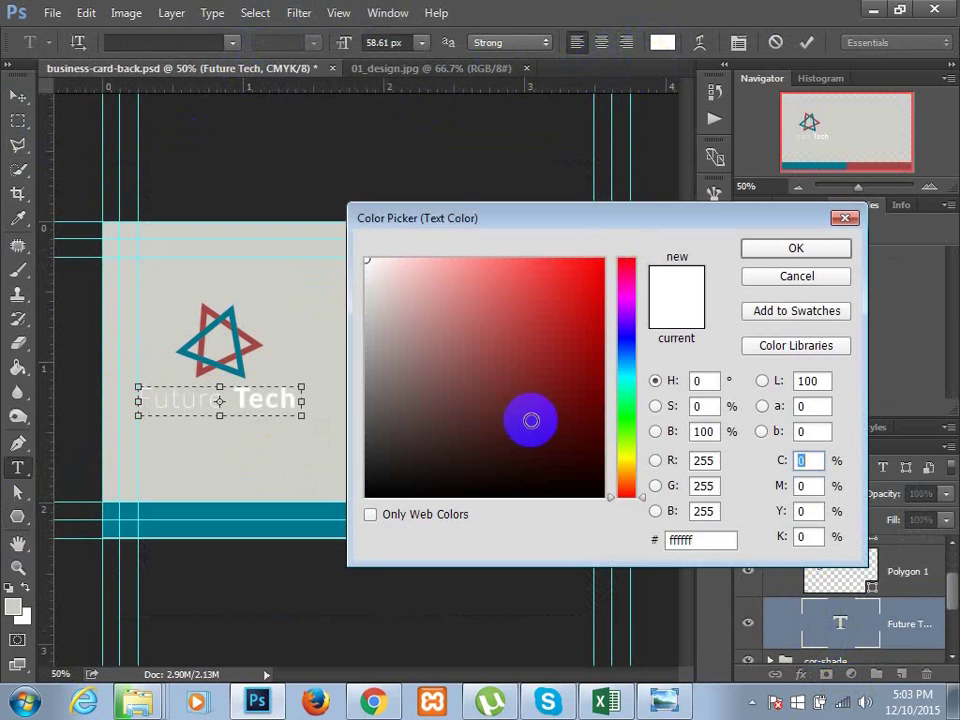
left_click_drag(596, 488, 636, 529)
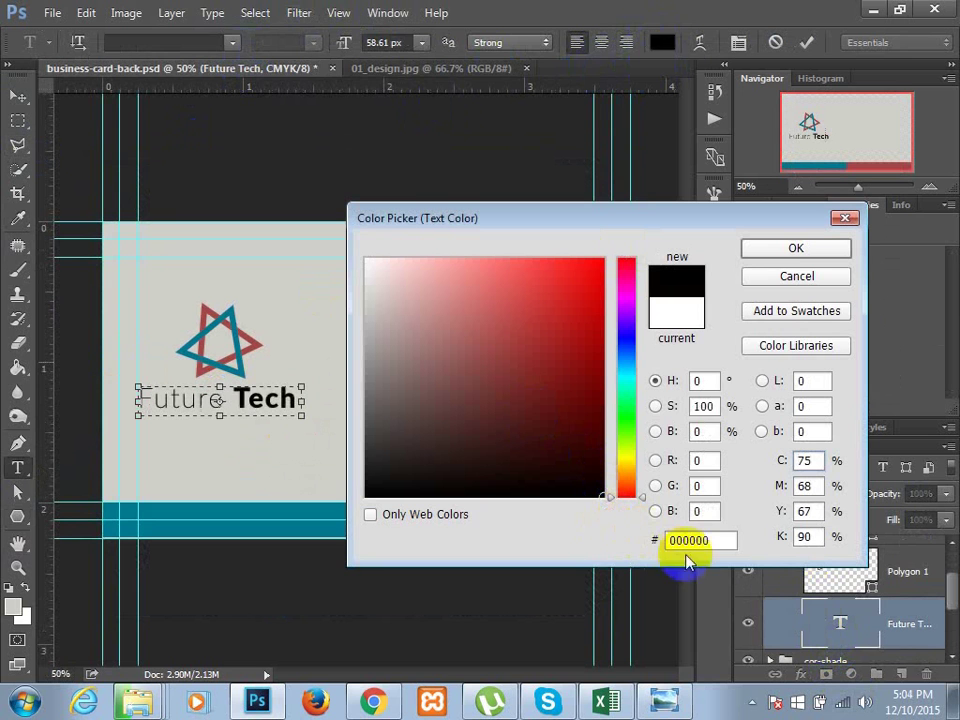
left_click(785, 255)
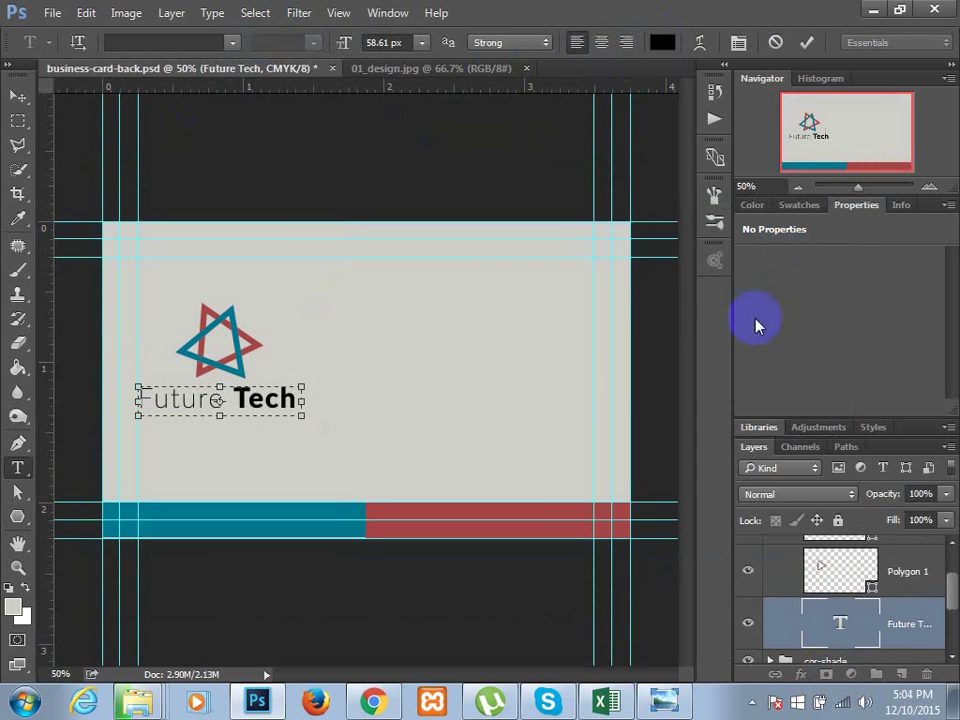
left_click(818, 563)
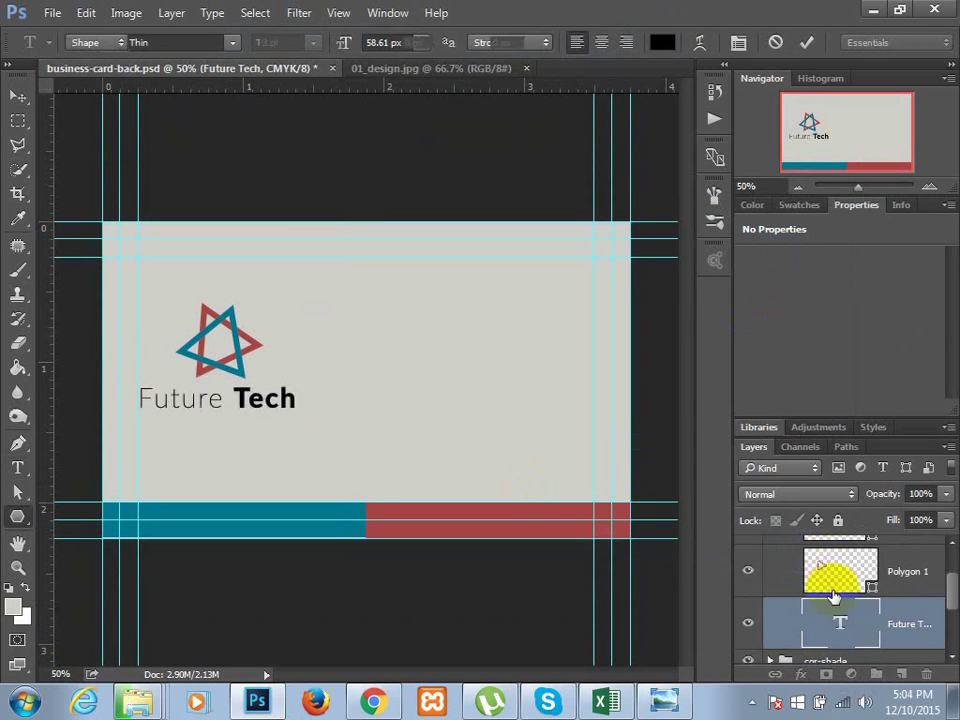
left_click(818, 565)
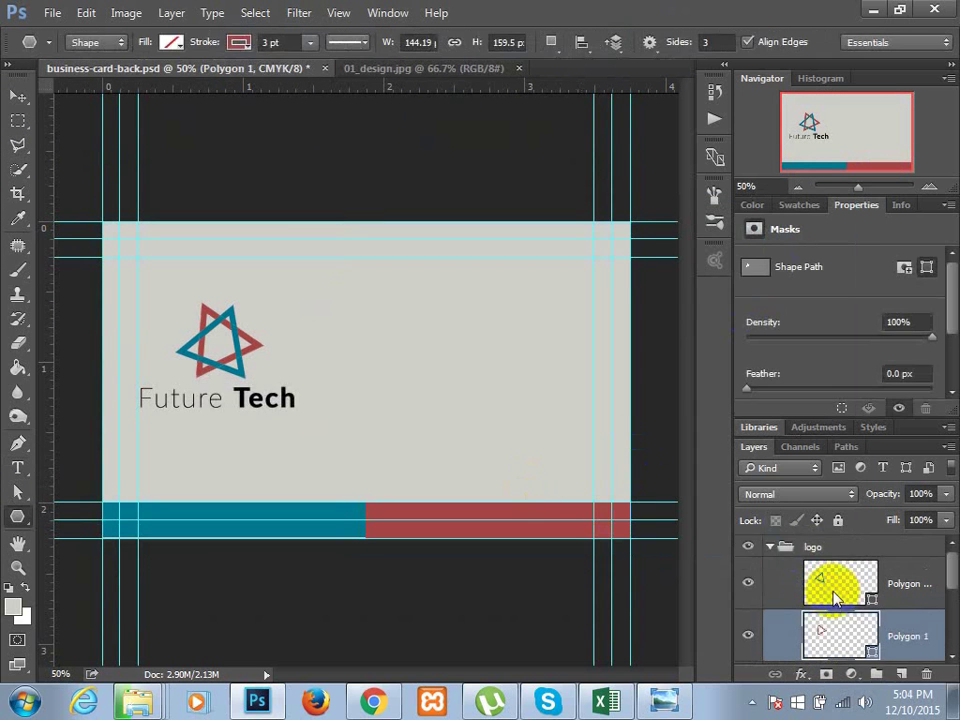
left_click(772, 547)
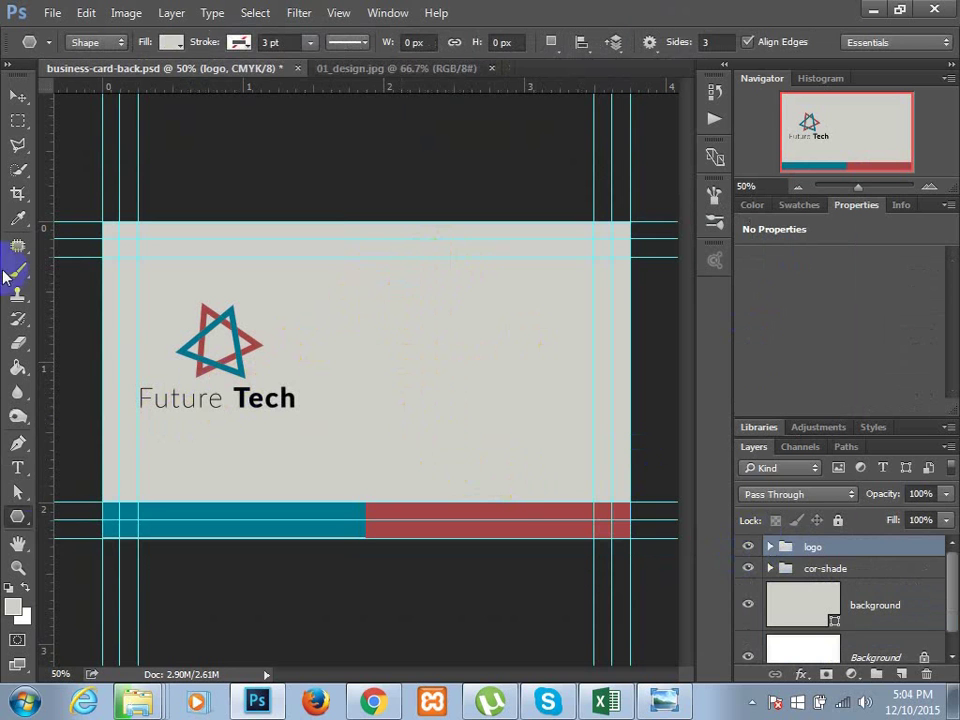
- Add a new layer and draw a Lato Thin 72 px text box at the card's upper right
left_click(903, 677)
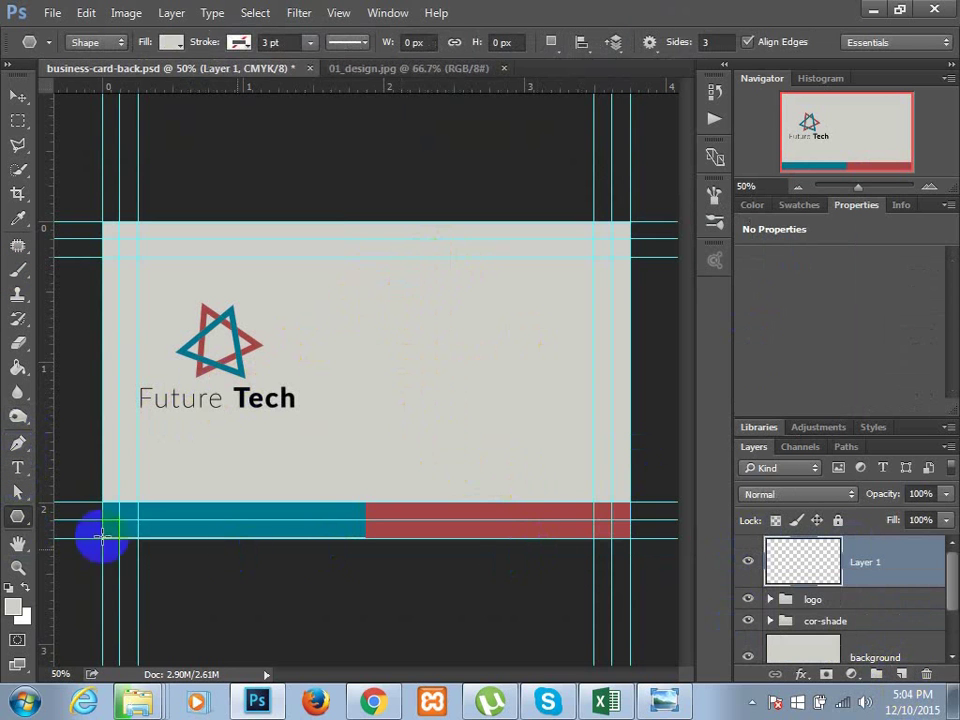
left_click(17, 467)
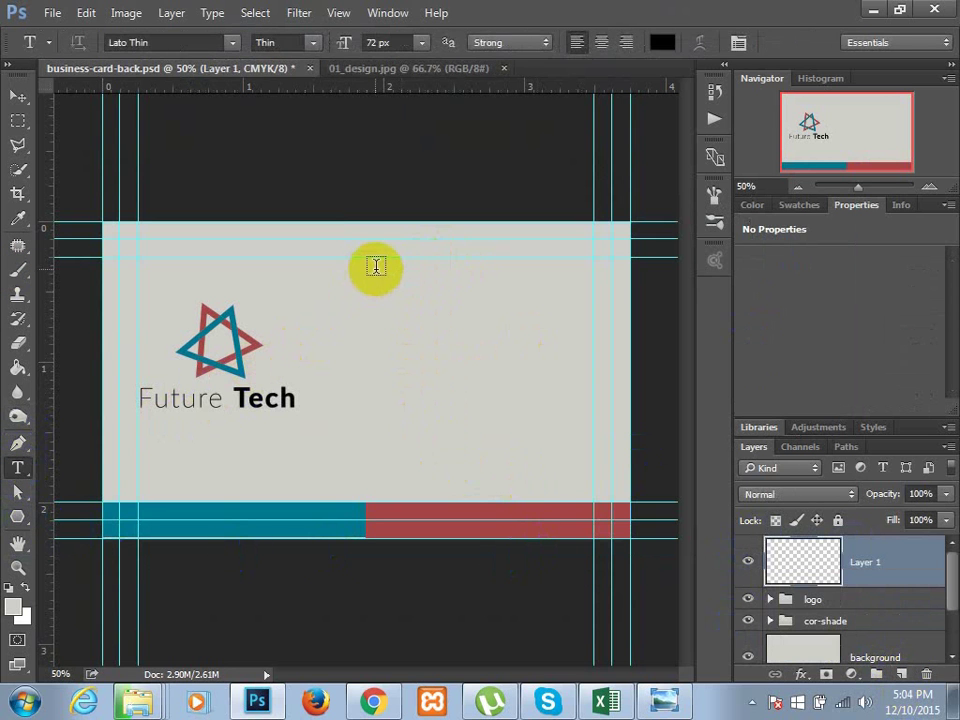
left_click_drag(377, 272, 593, 325)
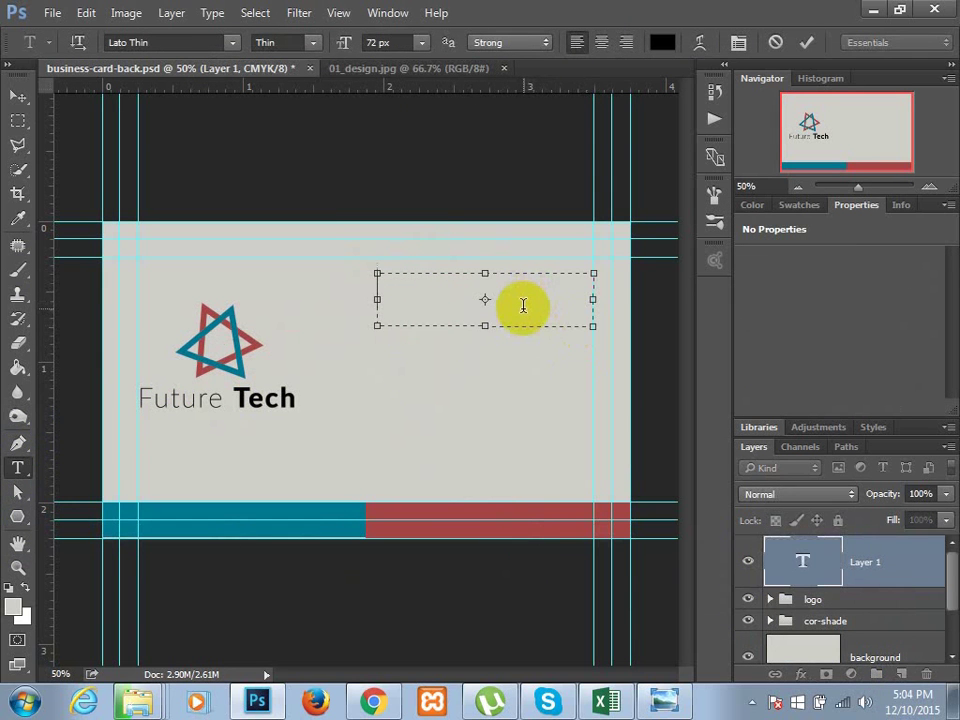
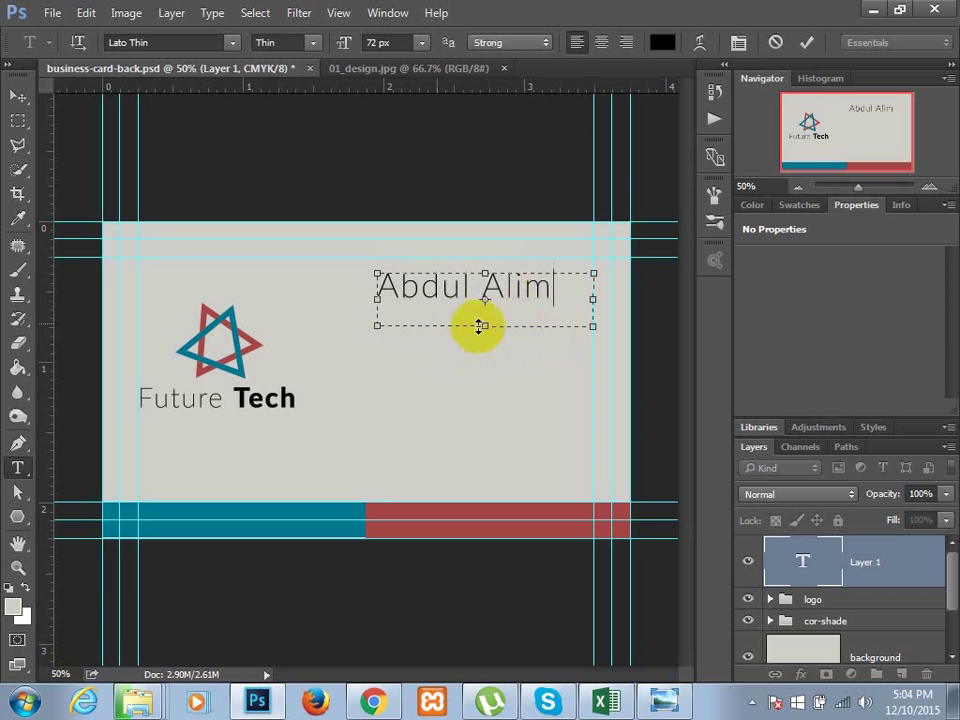
- Shorten the name text box, compare it with the 01_design.jpg reference, and commit the text
left_click(484, 311)
left_click_drag(484, 311, 484, 300)
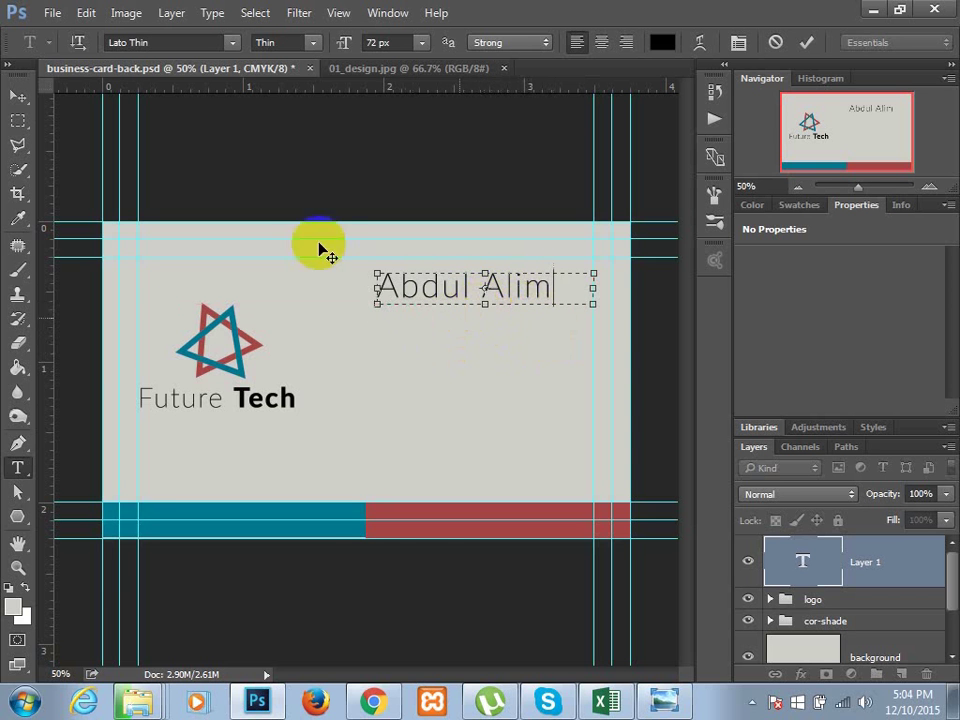
left_click(447, 70)
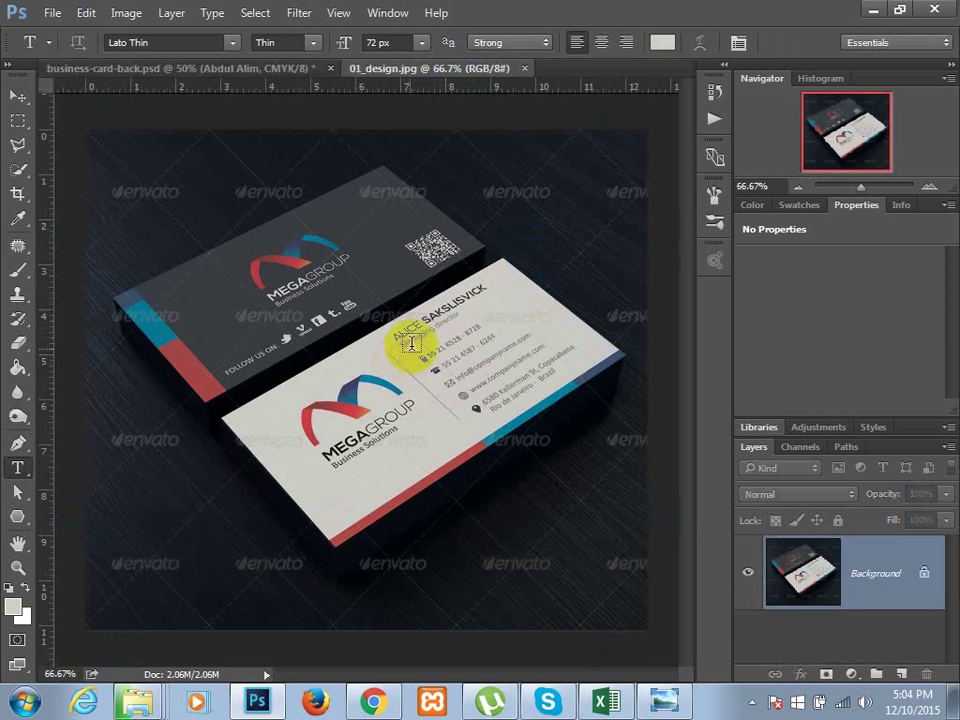
left_click(454, 215)
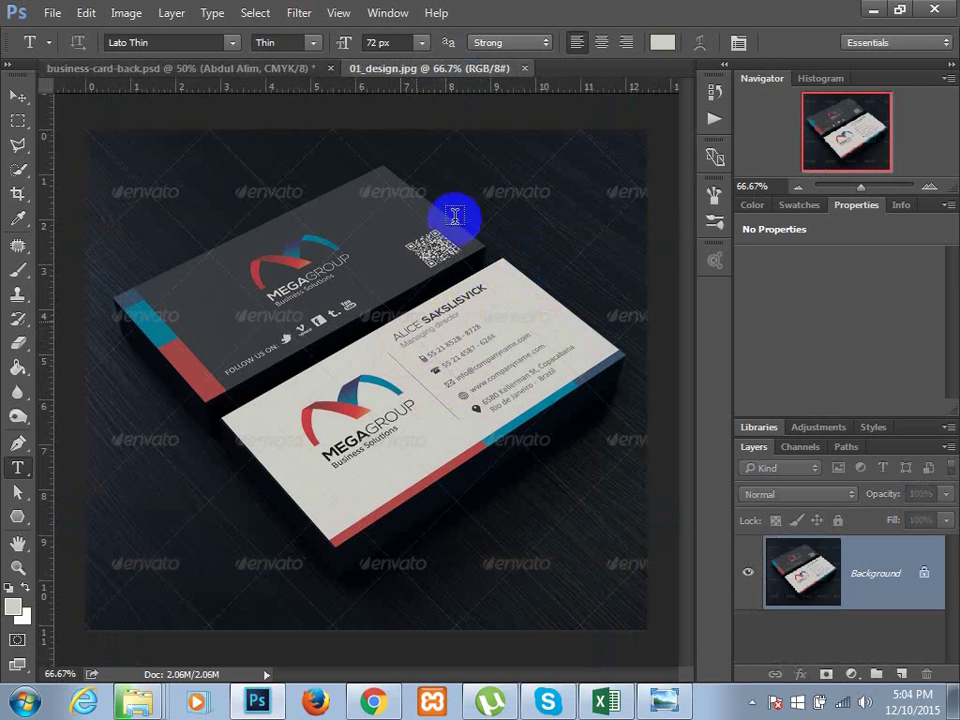
left_click(238, 68)
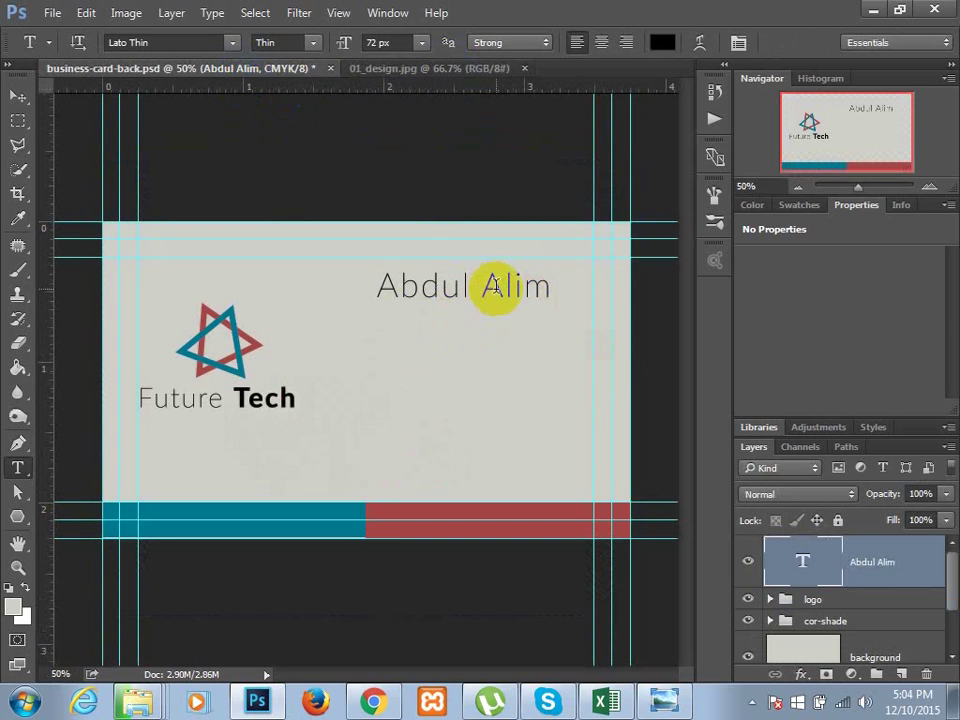
left_click(17, 93)
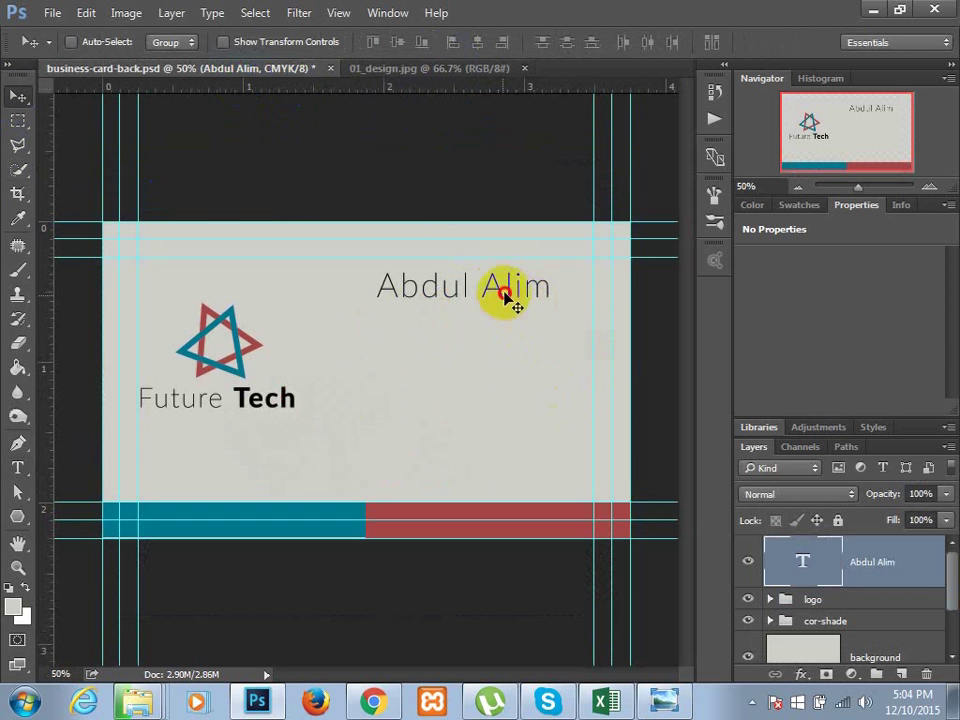
- Move the name up and right, make it Bold, narrow its box, and remove the leading space
left_click_drag(506, 296, 537, 287)
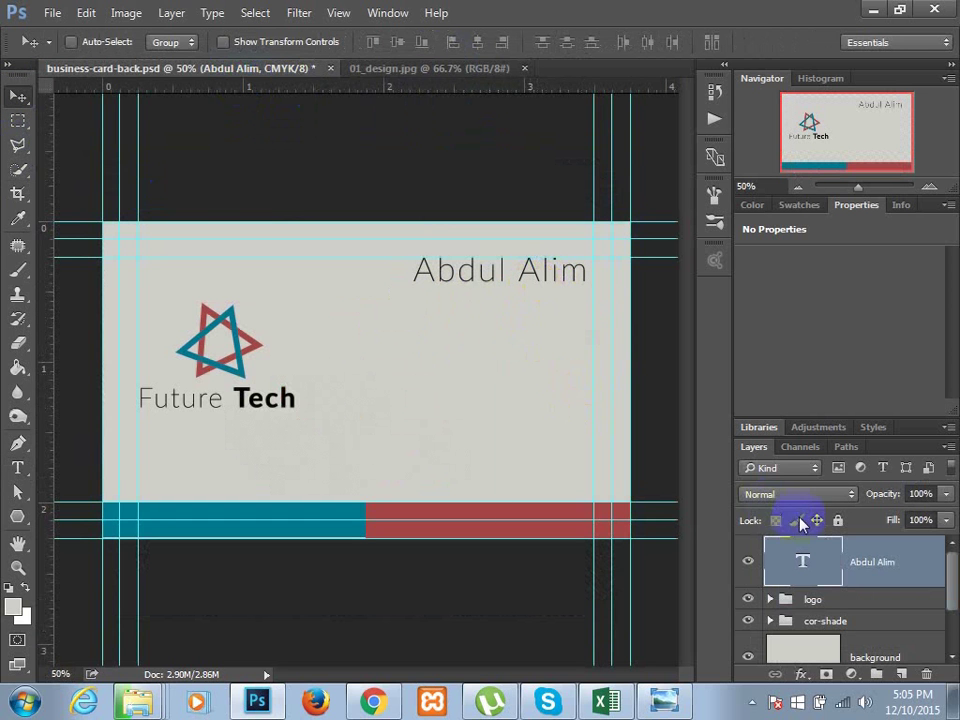
double_click(803, 566)
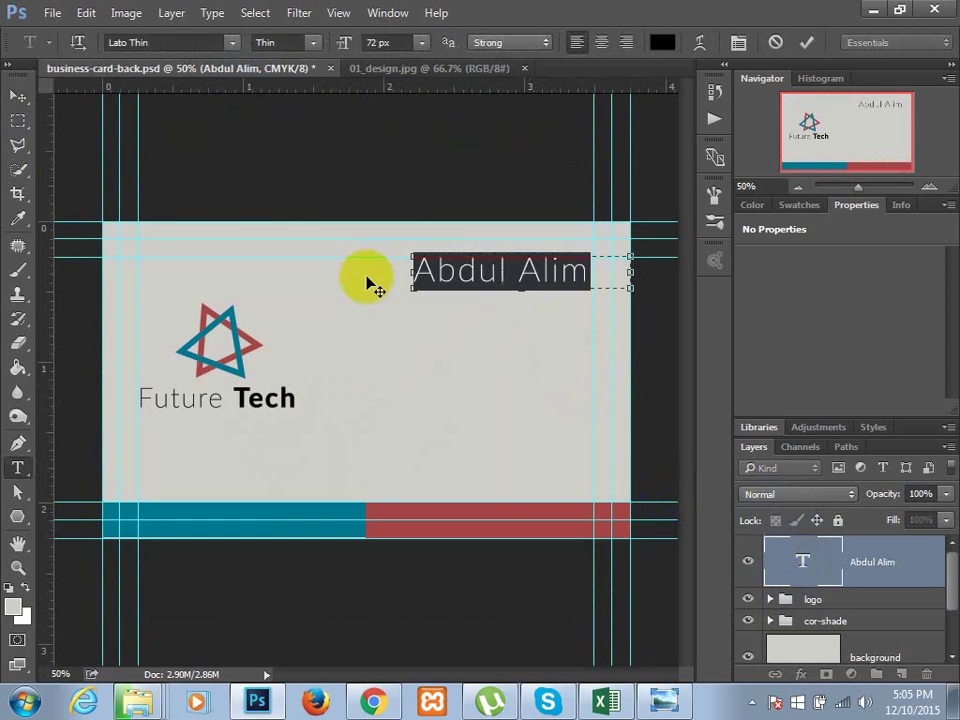
left_click(316, 42)
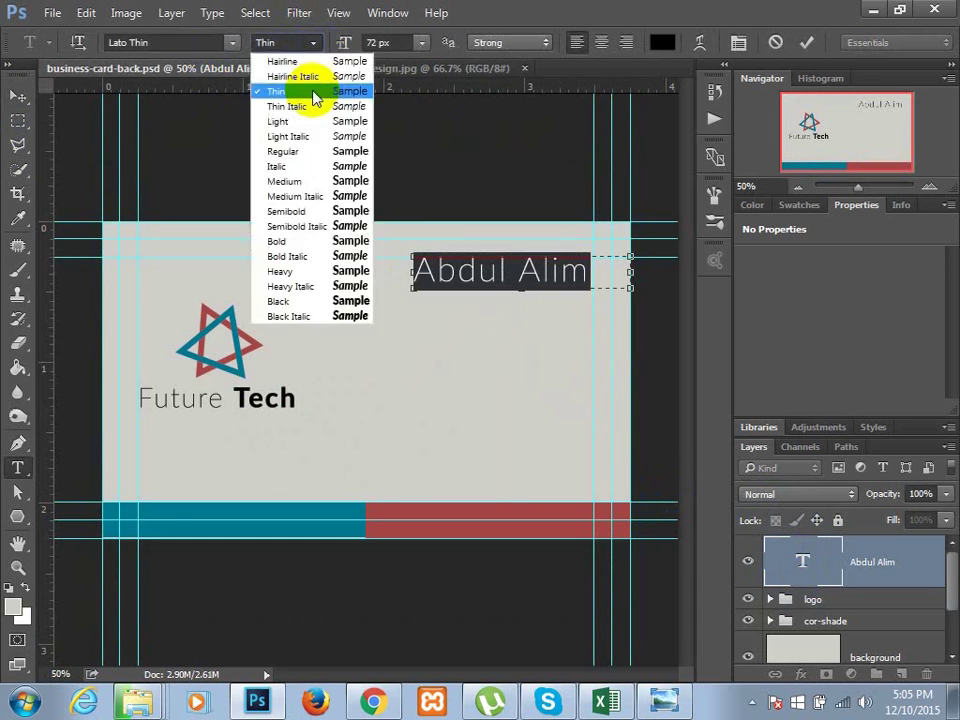
left_click(318, 241)
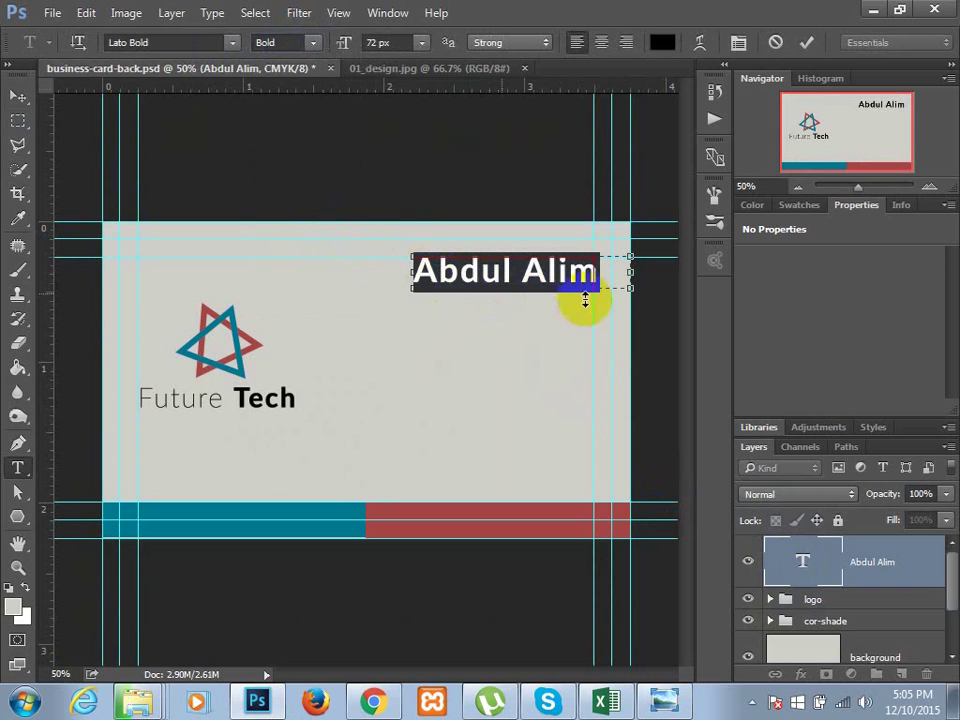
left_click_drag(632, 272, 592, 273)
left_click_drag(412, 272, 420, 273)
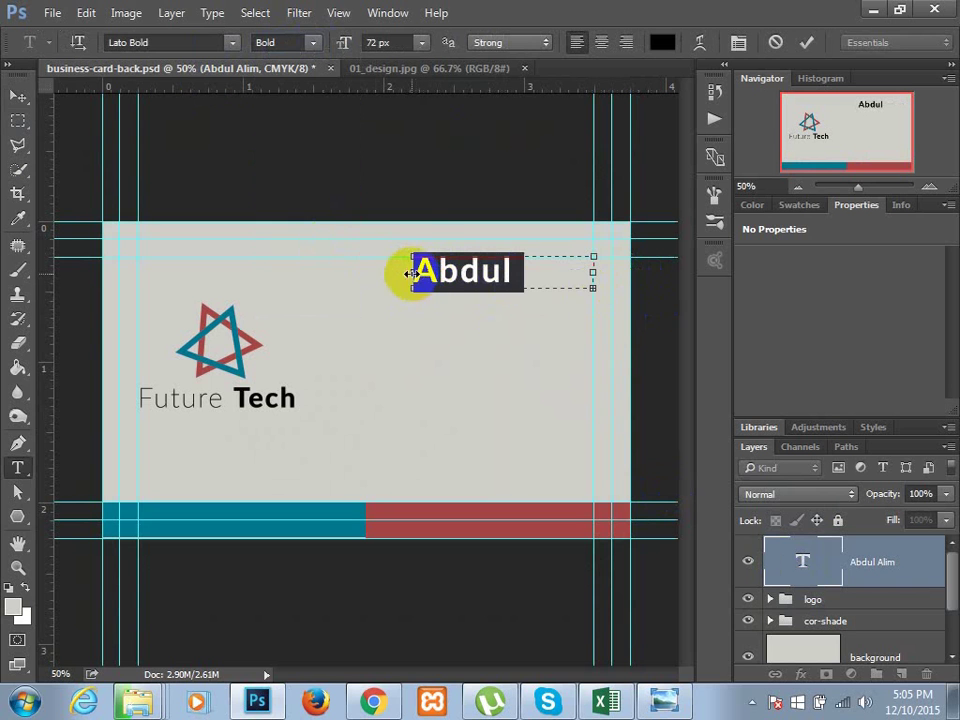
key("Delete")
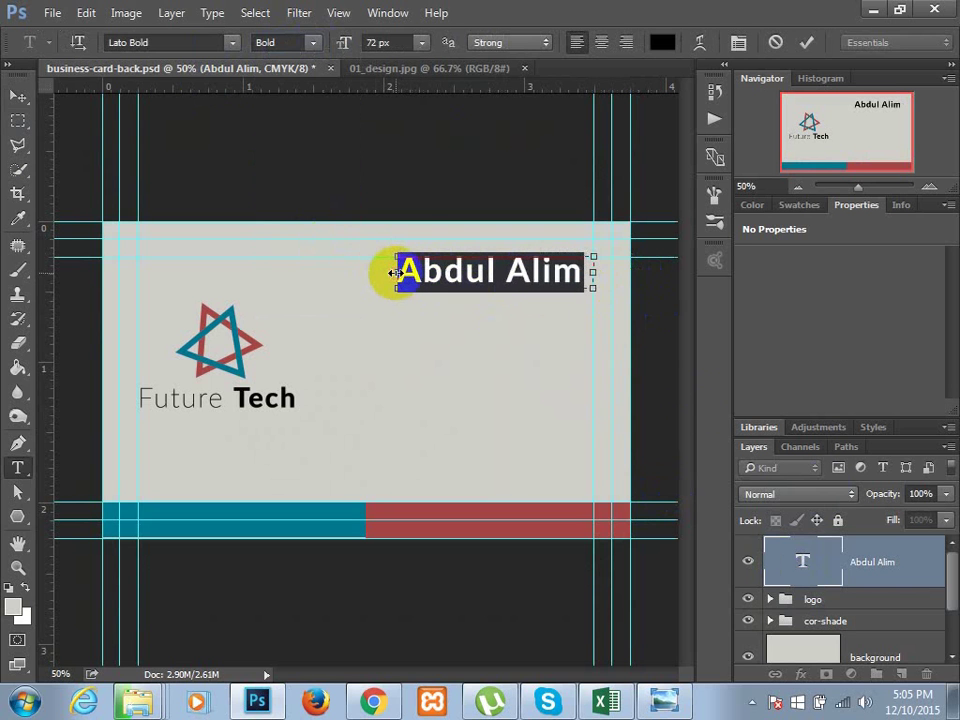
left_click(802, 566)
key("v")
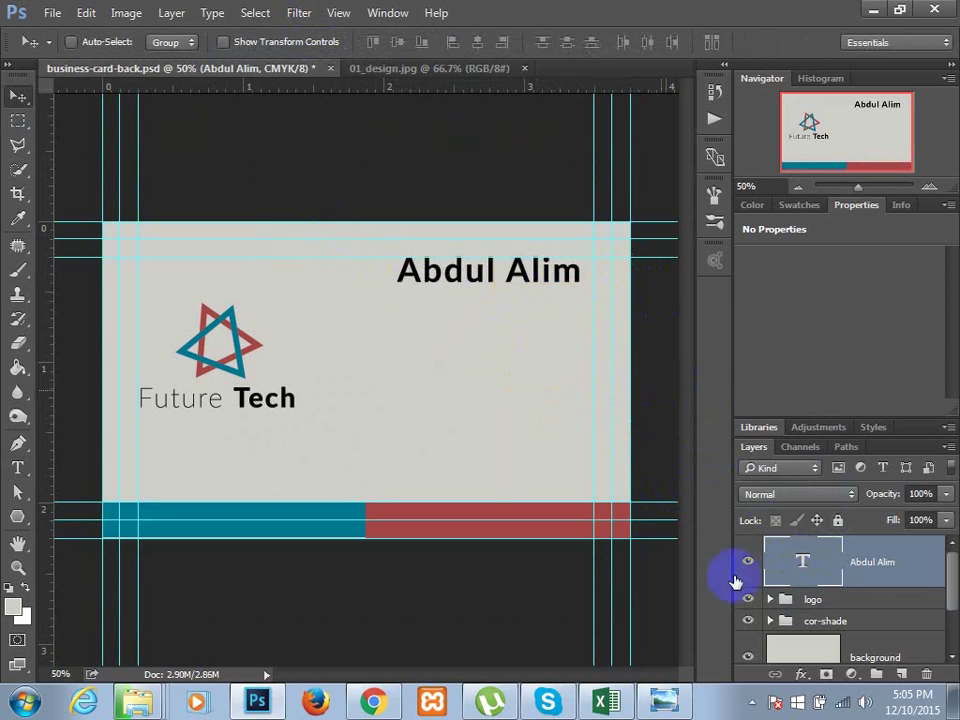
- Set the name's font size to 48 px after trying 36 and 60 px
double_click(802, 566)
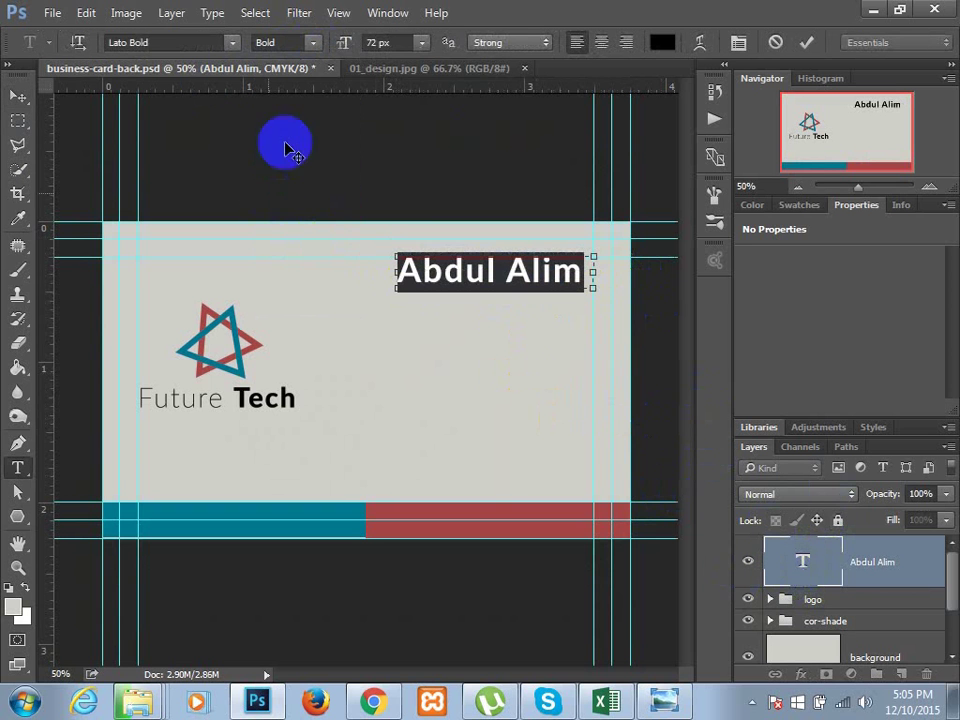
left_click(423, 42)
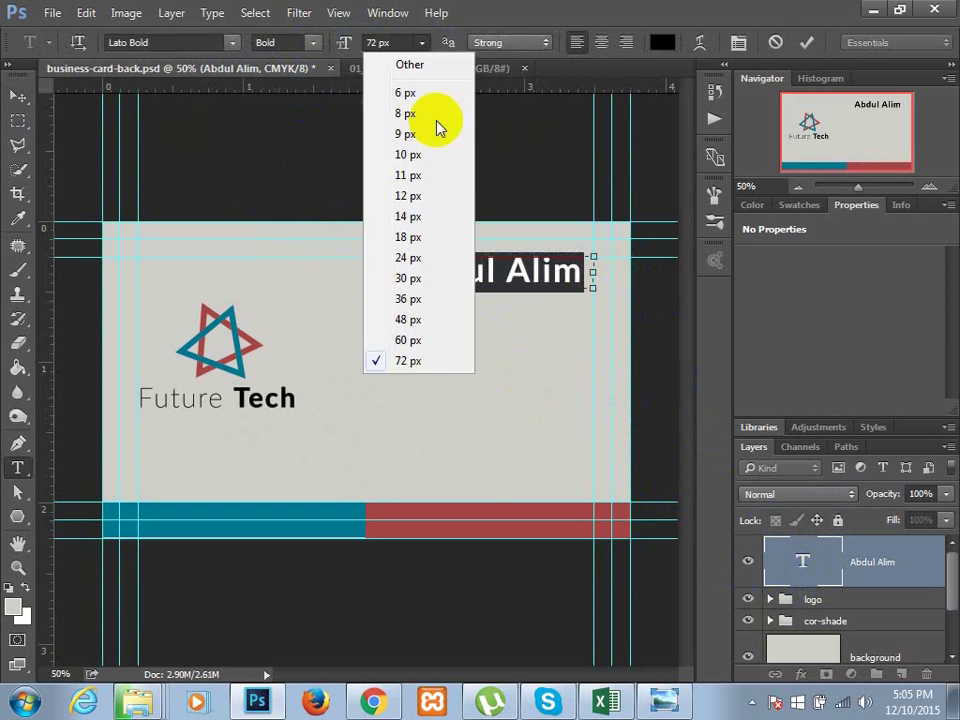
left_click(431, 298)
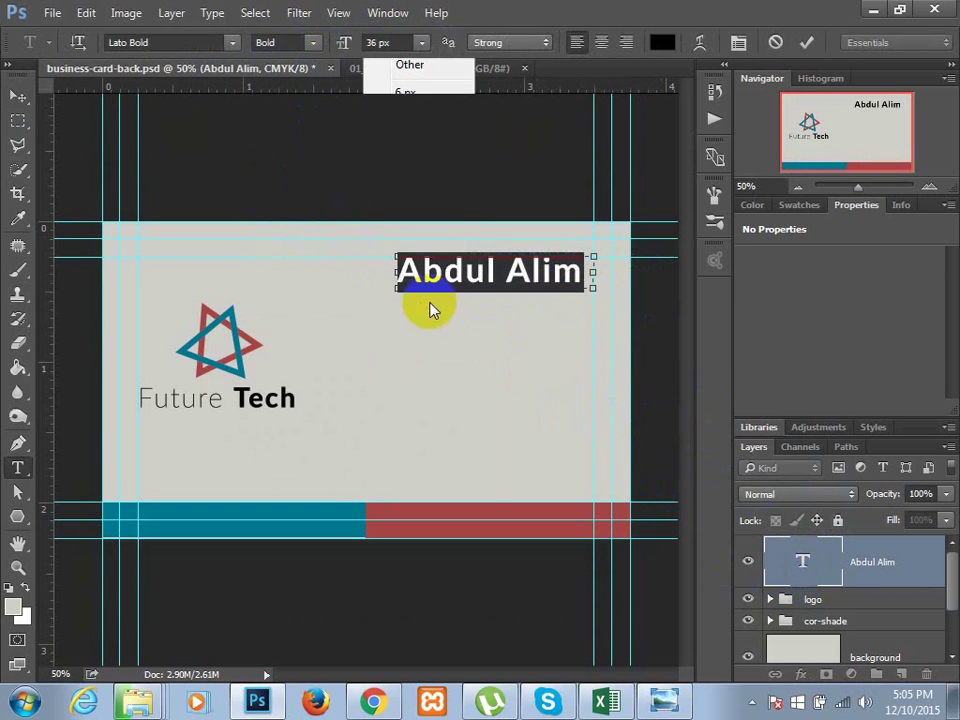
left_click(423, 42)
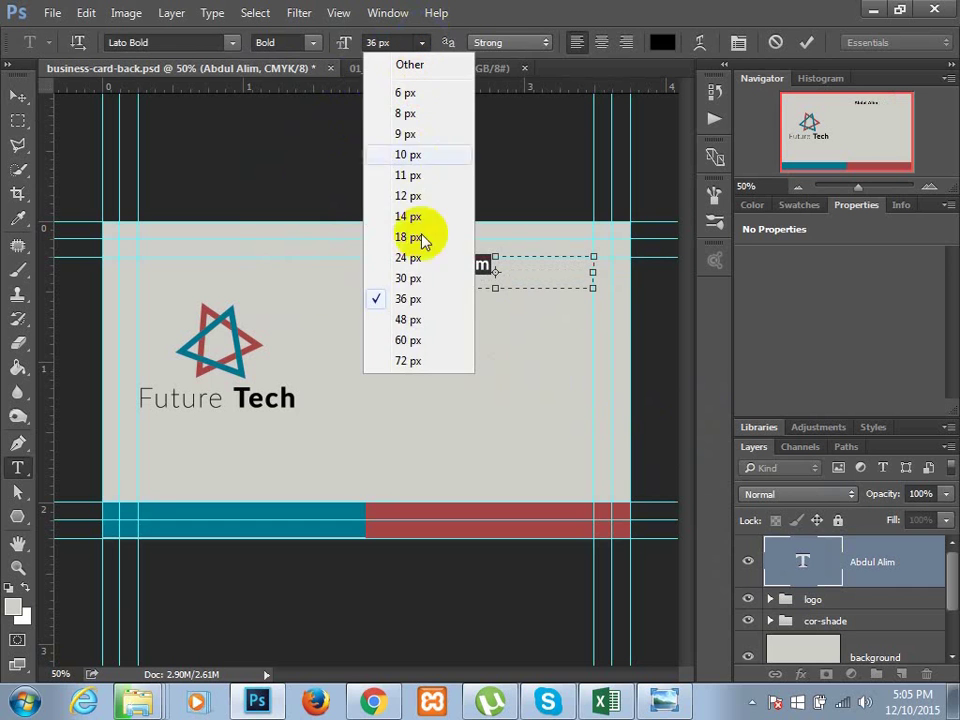
left_click(430, 340)
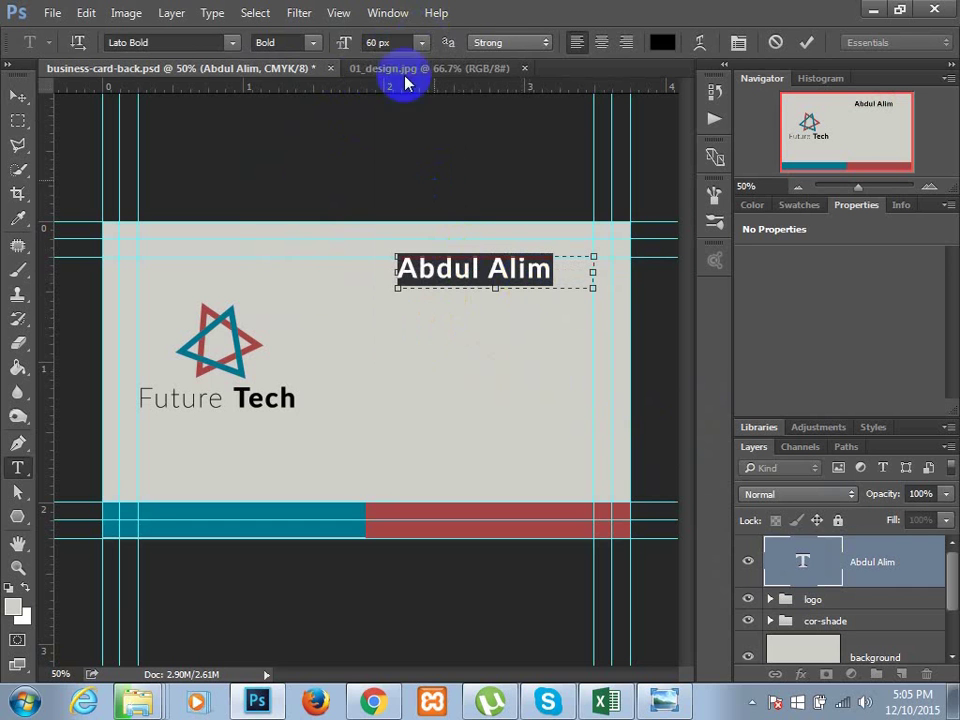
left_click(423, 43)
left_click(428, 330)
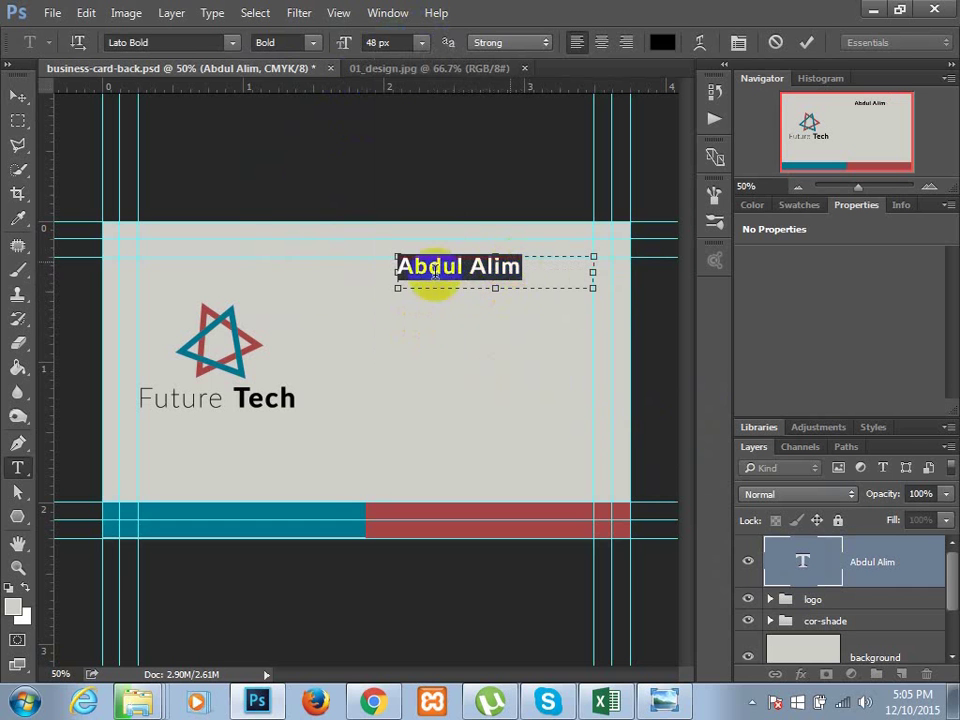
left_click(738, 43)
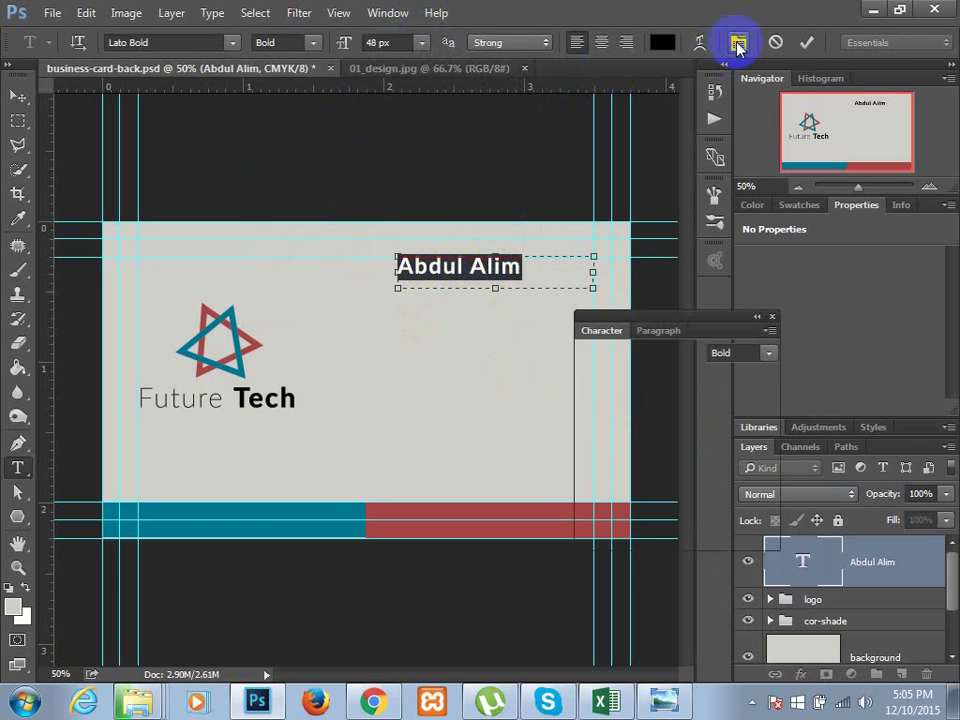
- Raise the name's tracking to 242 in the Character panel and commit it
left_click(729, 403)
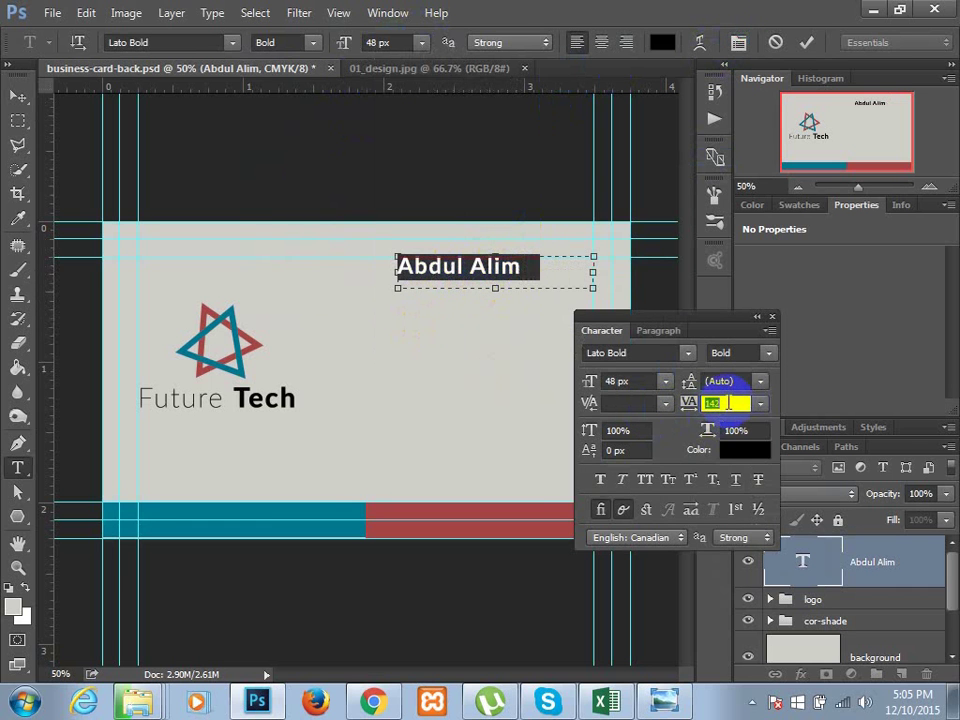
key("Up")
key("Up")
key("Up")
key("Up")
key("Up")
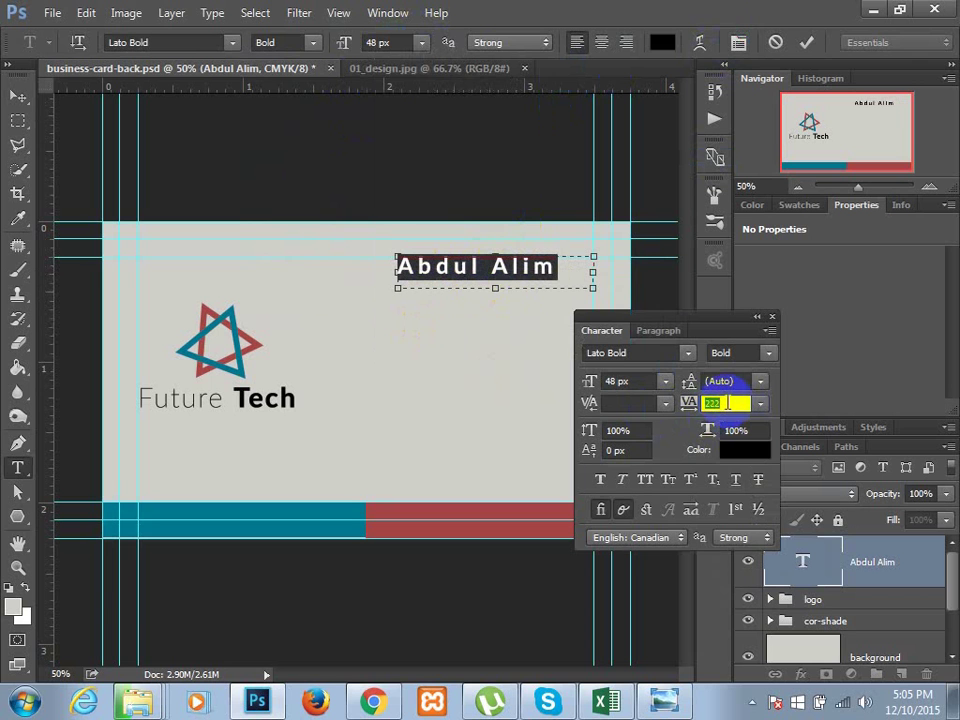
key("Up")
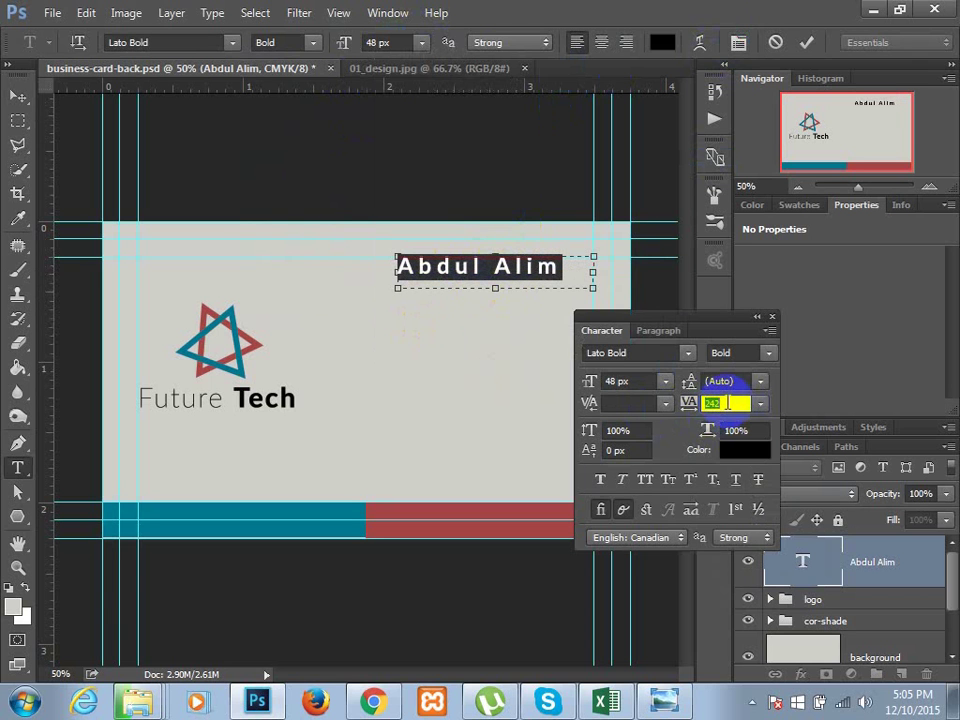
left_click(820, 553)
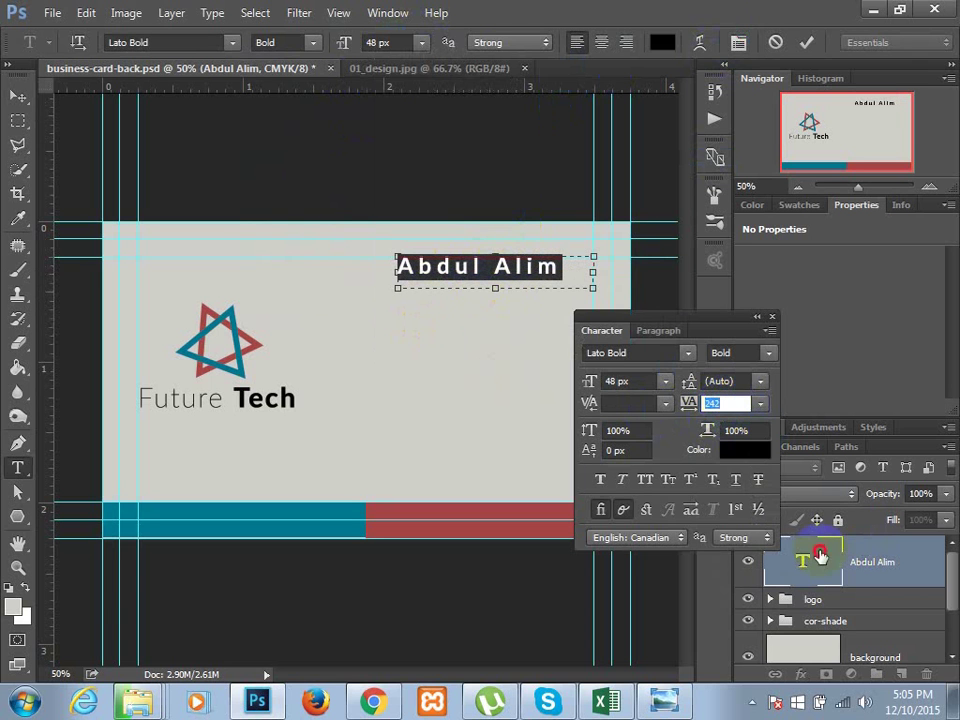
key("v")
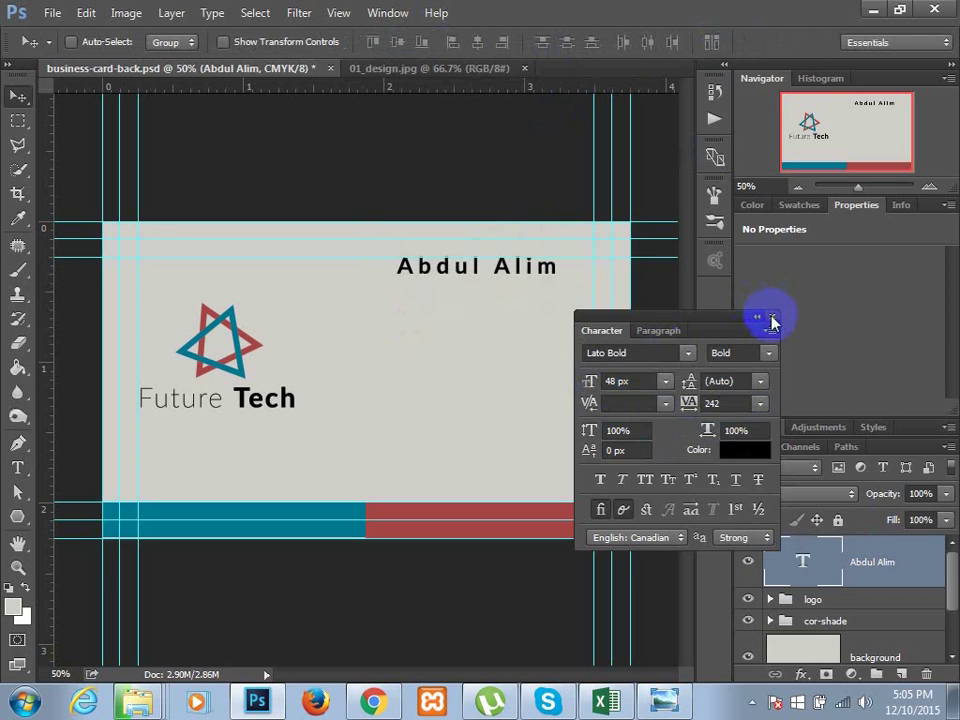
left_click(771, 319)
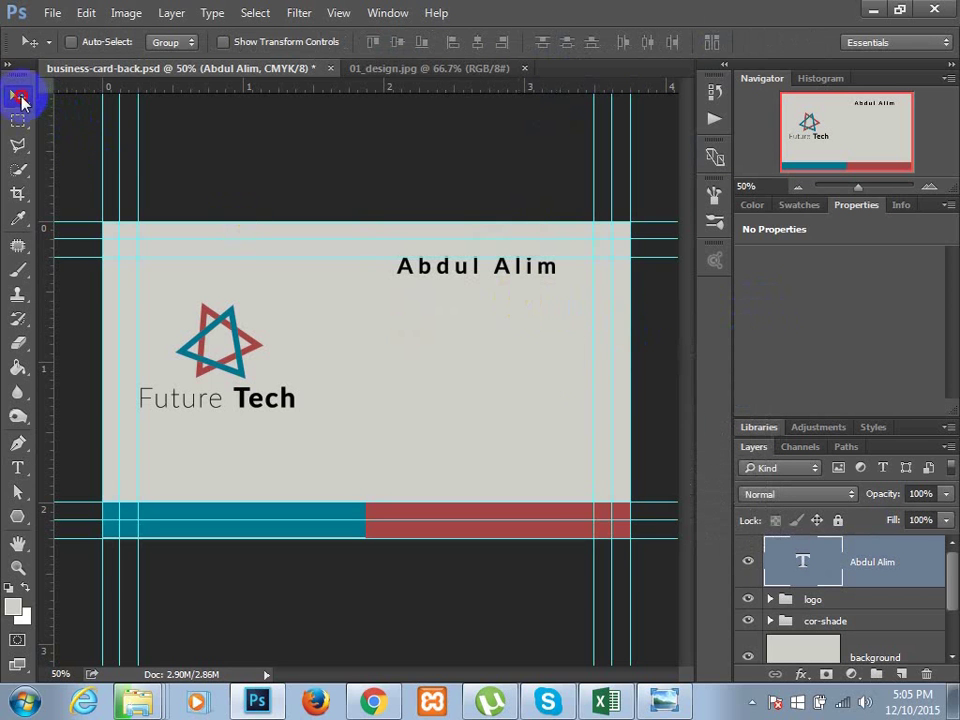
- Move the name line right so it ends at the card's right margin guide
left_click_drag(215, 210, 270, 262)
key("shift+Right")
key("shift+Right")
key("Right")
key("Right")
key("Right")
key("Right")
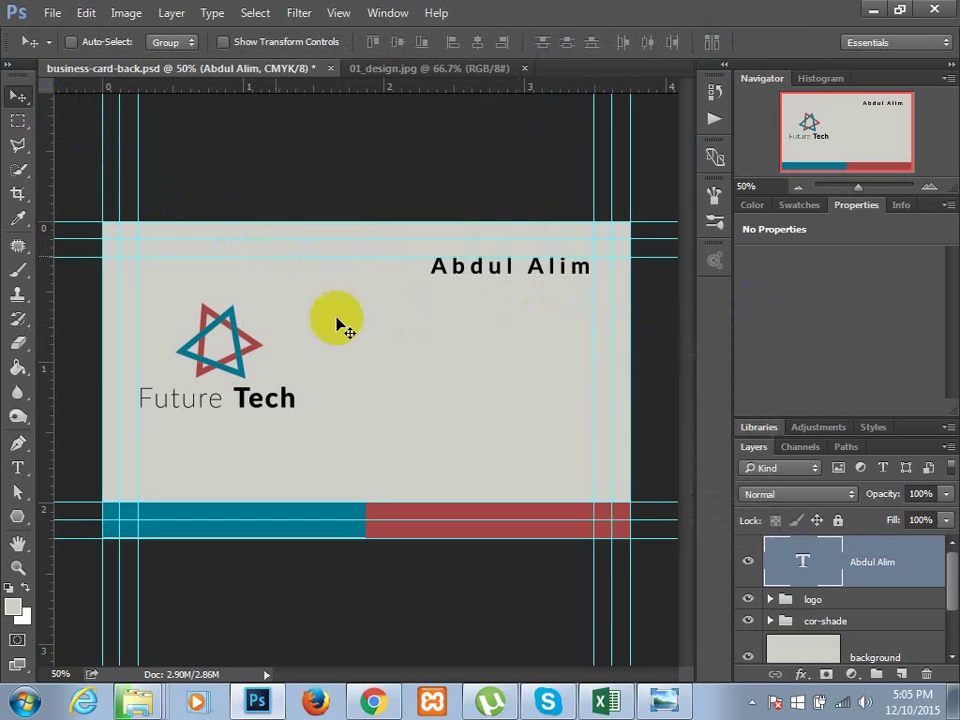
key("Down")
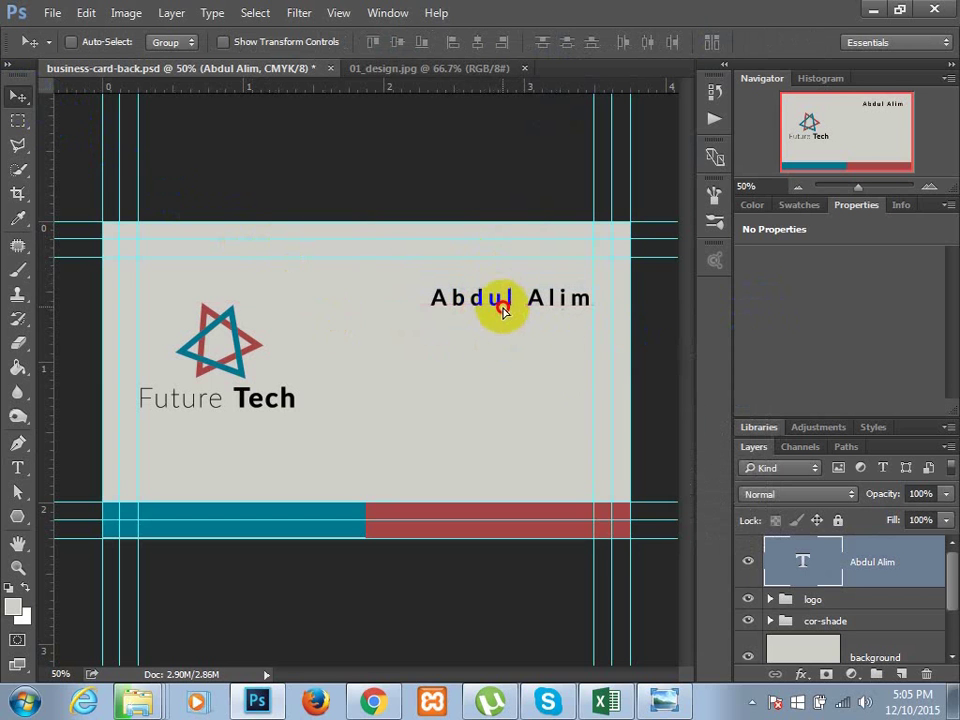
key("Up")
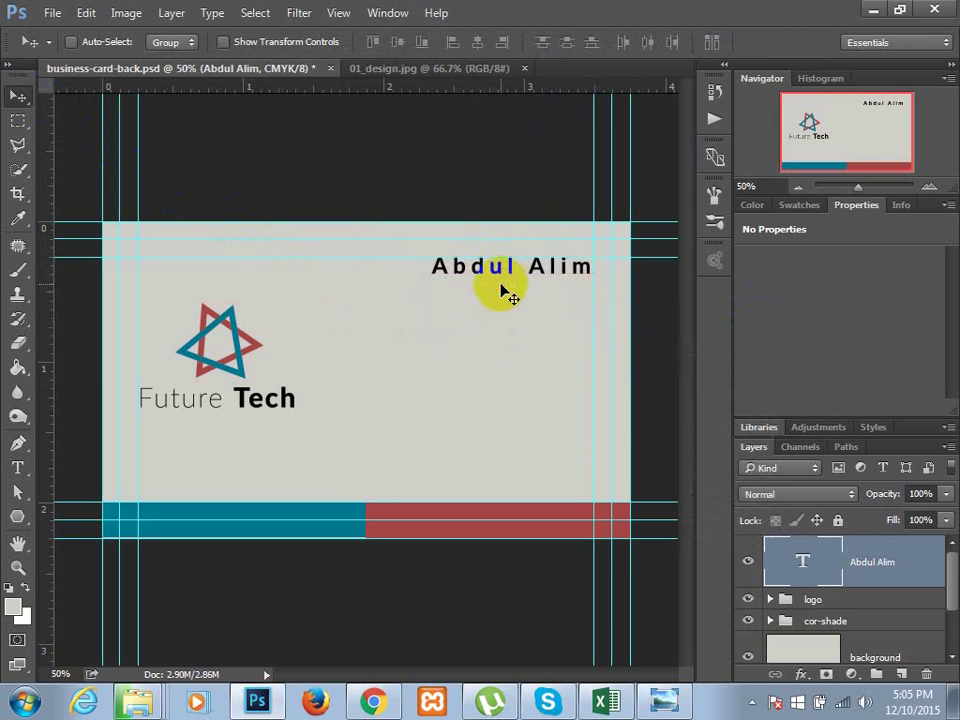
left_click(626, 321)
- Duplicate the name line just below it and retype the copy as 'Designer'
left_click_drag(540, 270, 540, 322)
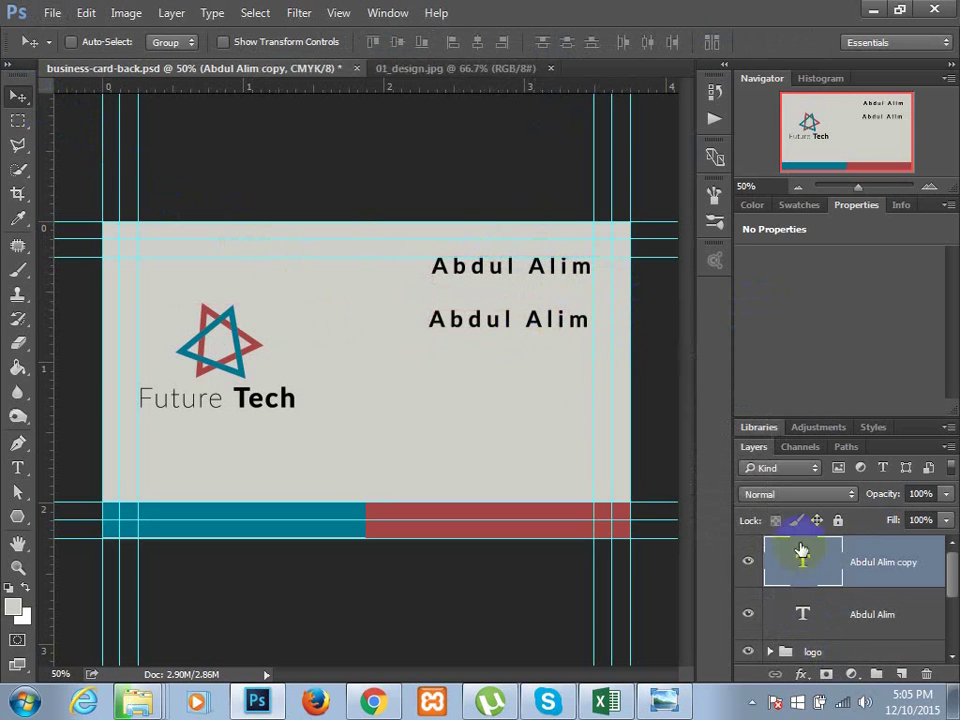
double_click(807, 566)
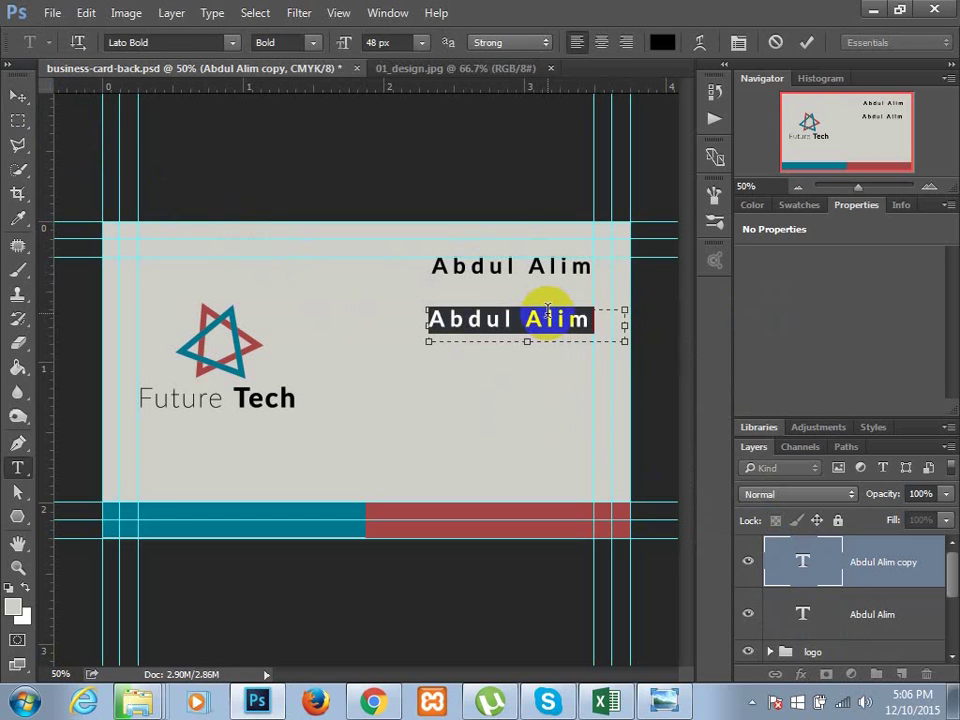
type("Designer")
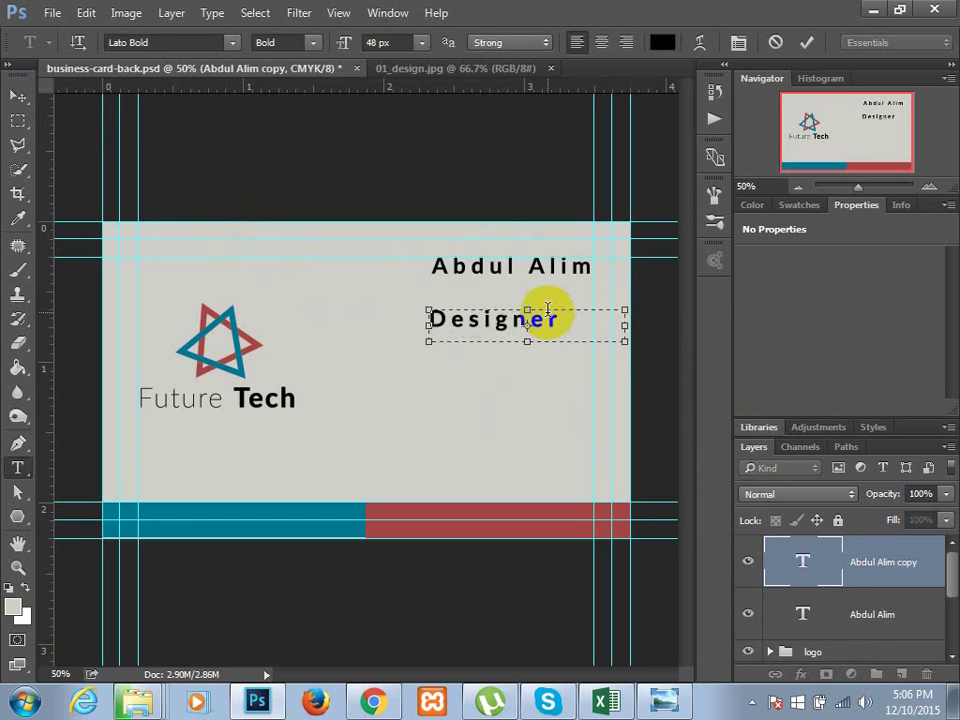
left_click_drag(547, 310, 300, 46)
- Make 'Designer' Lato Medium 36 px and fit its text box beneath the name
left_click(311, 43)
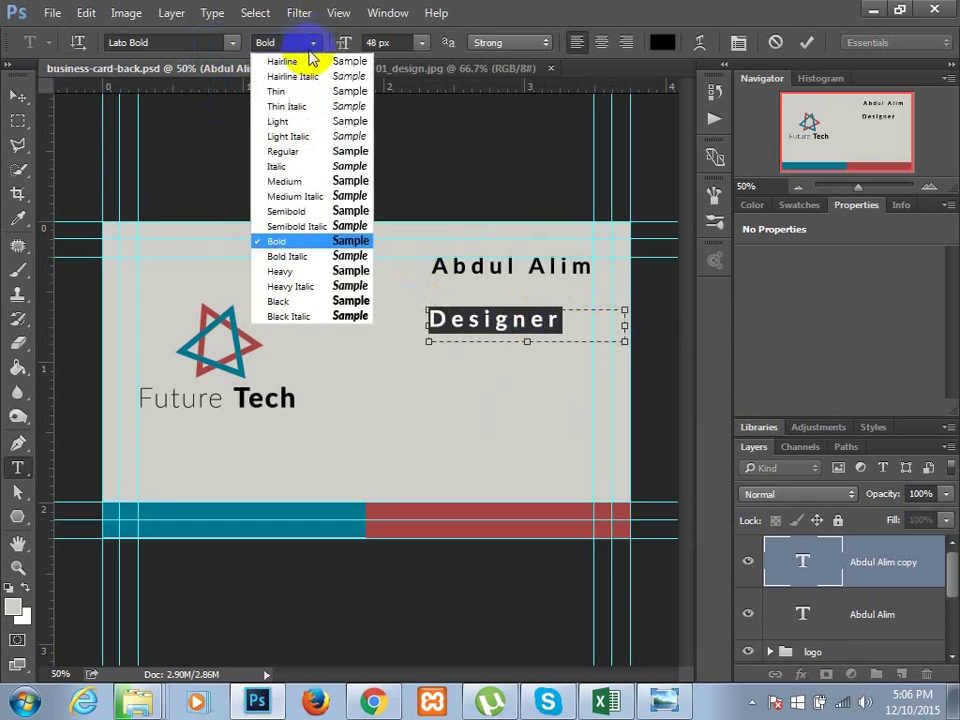
left_click(313, 184)
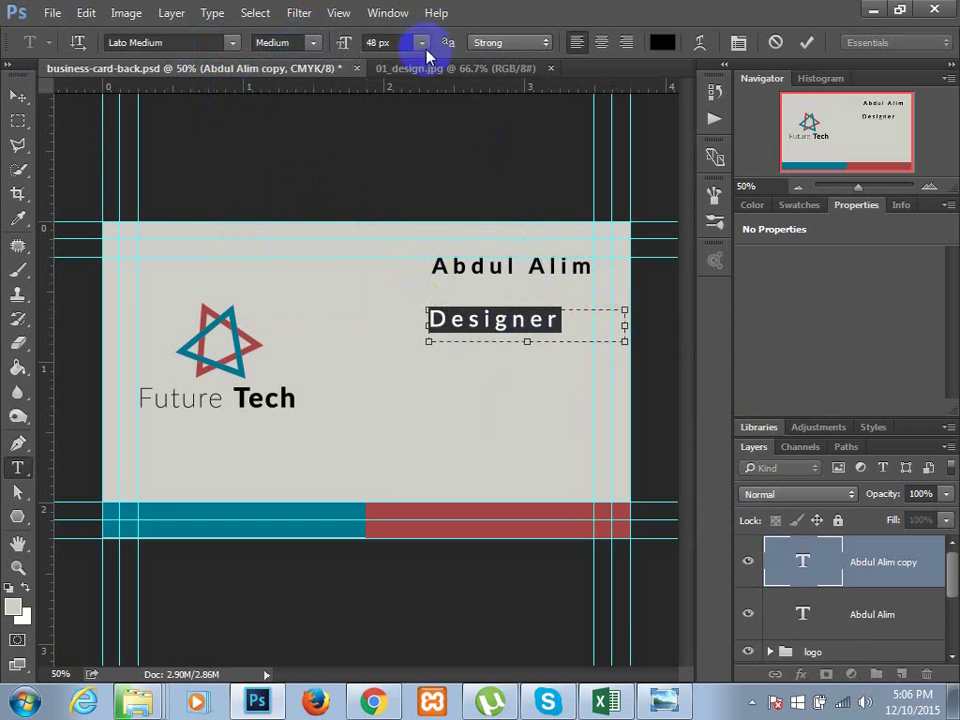
left_click(422, 43)
left_click(428, 299)
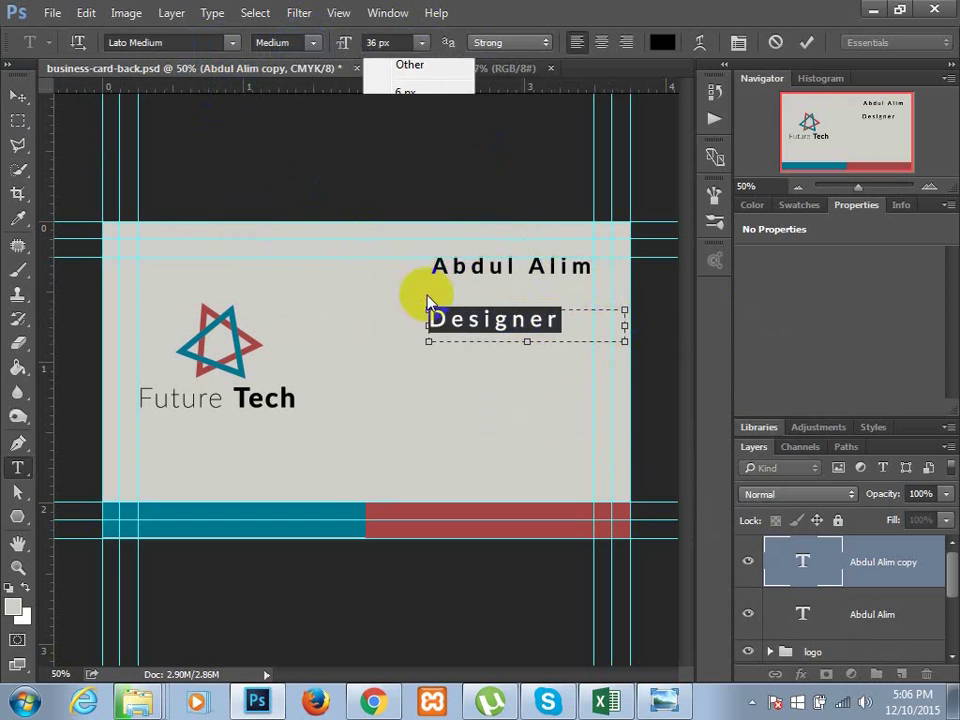
left_click_drag(621, 324, 542, 322)
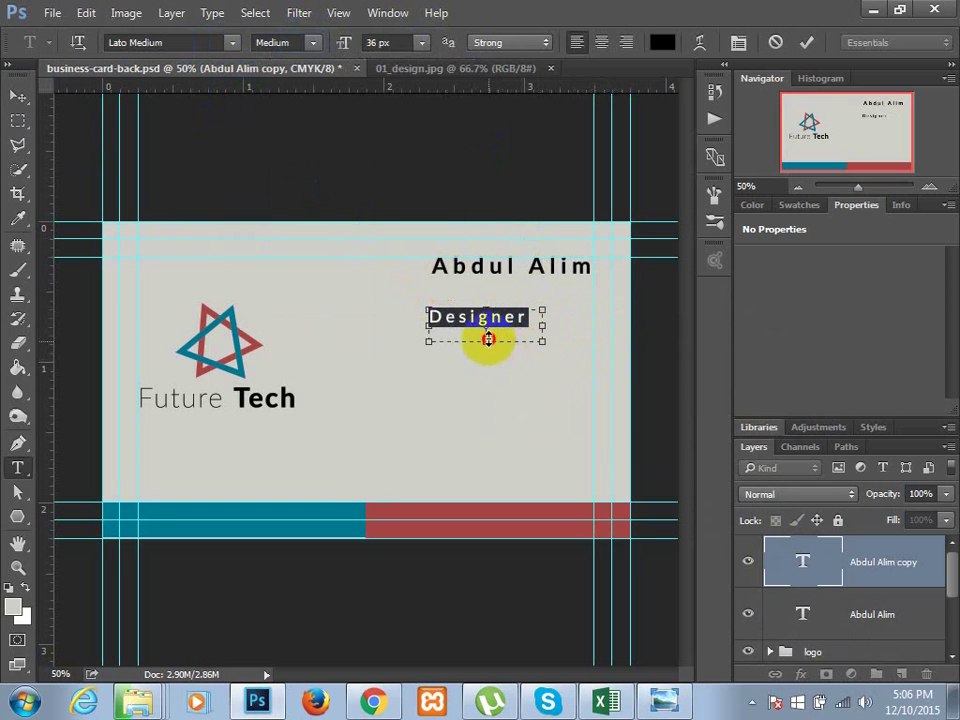
left_click_drag(488, 340, 546, 285)
left_click(17, 94)
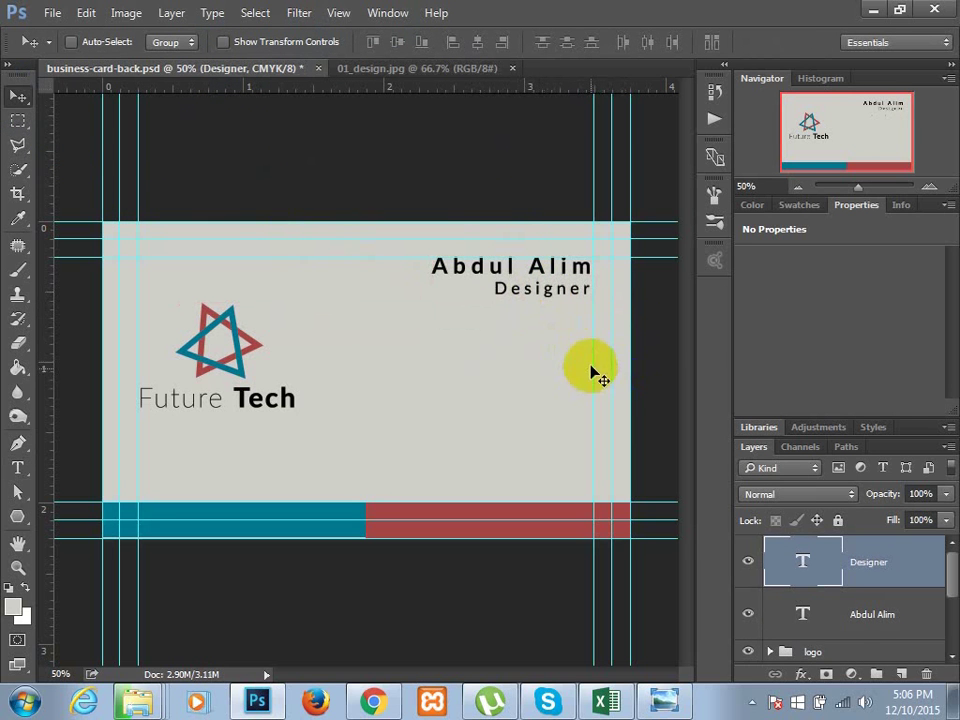
- Group the name and Designer layers and rename the group 'name'
left_click(852, 616, "shift")
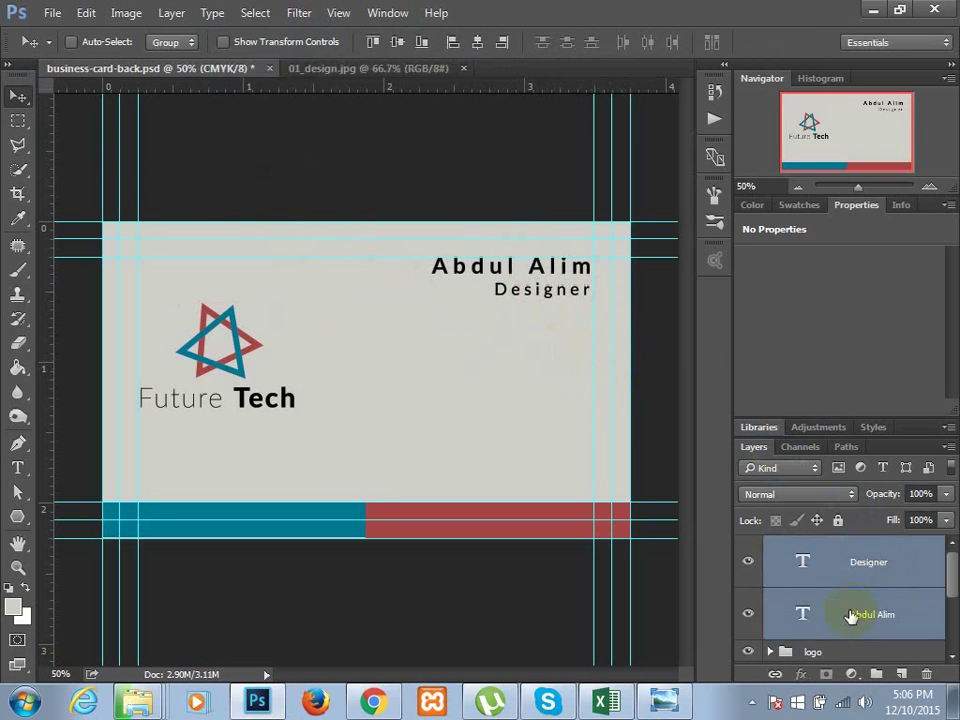
key("ctrl+g")
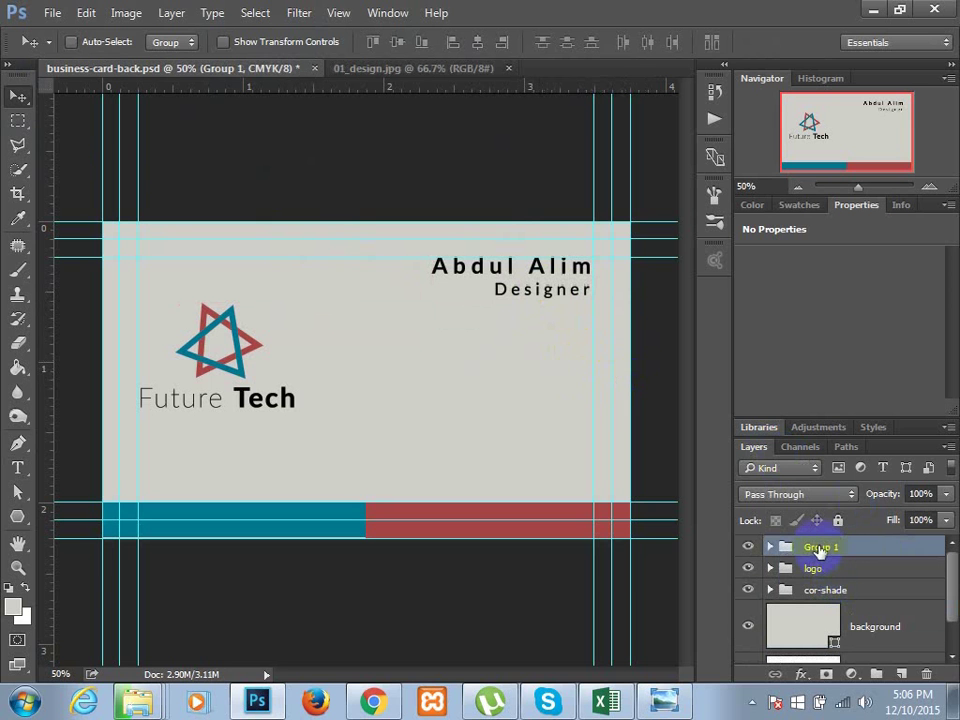
type("name")
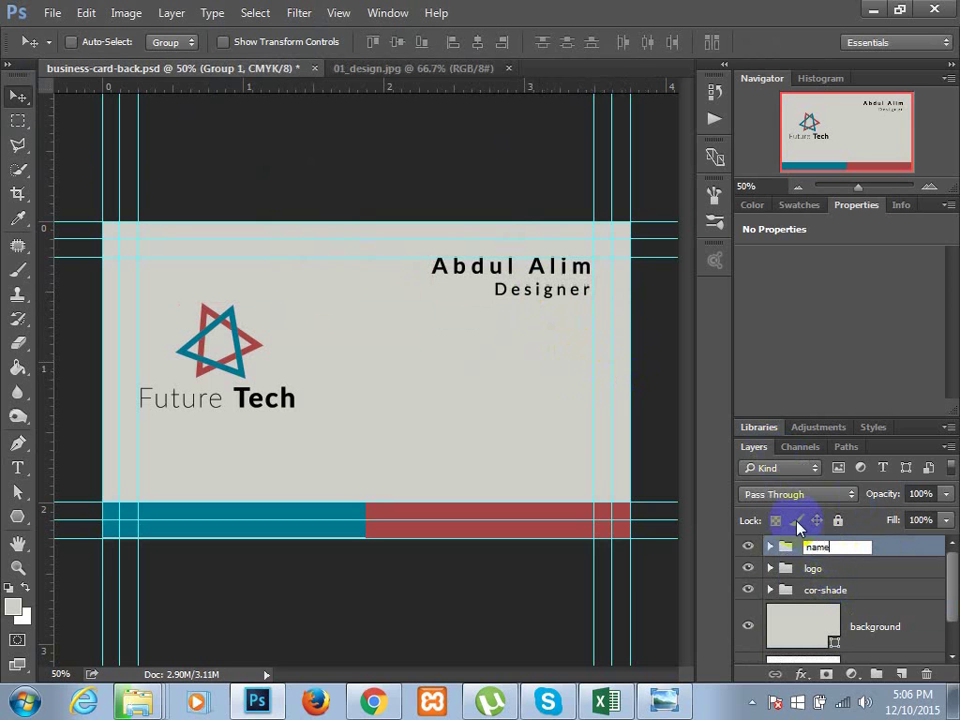
key("Return")
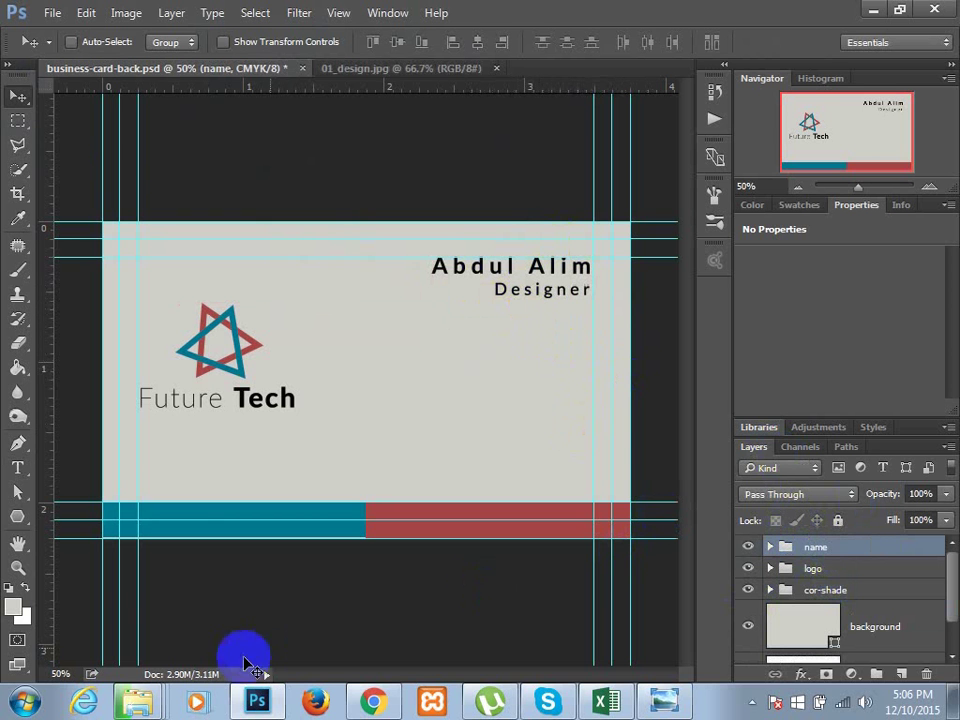
- Check the 01_design.jpg reference, return to the card, and expand the 'name' group
left_click(394, 69)
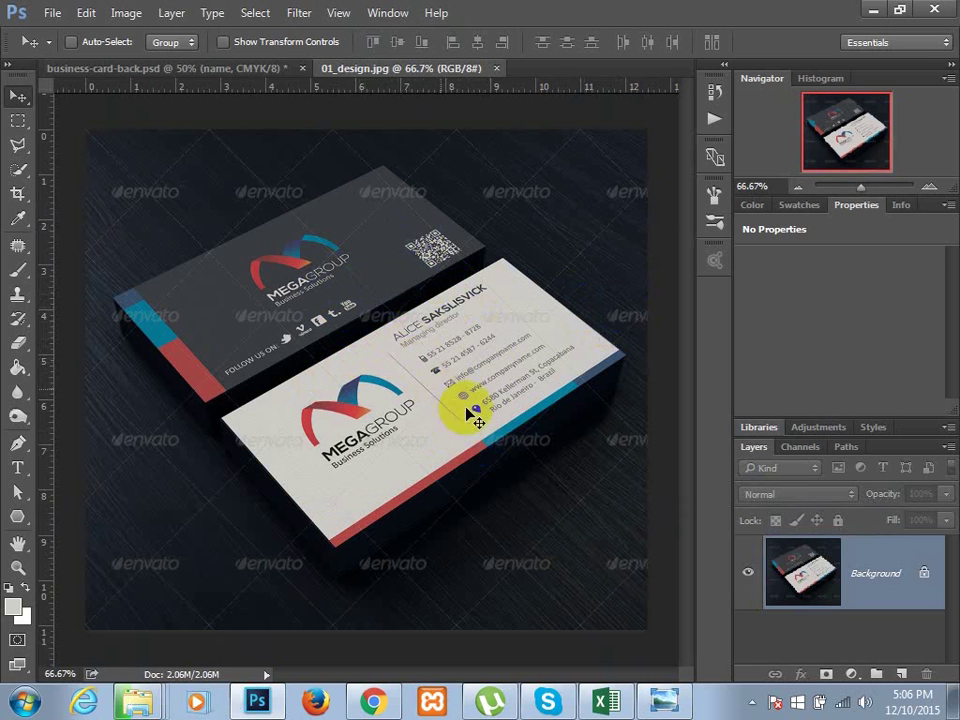
left_click(265, 75)
left_click(922, 557)
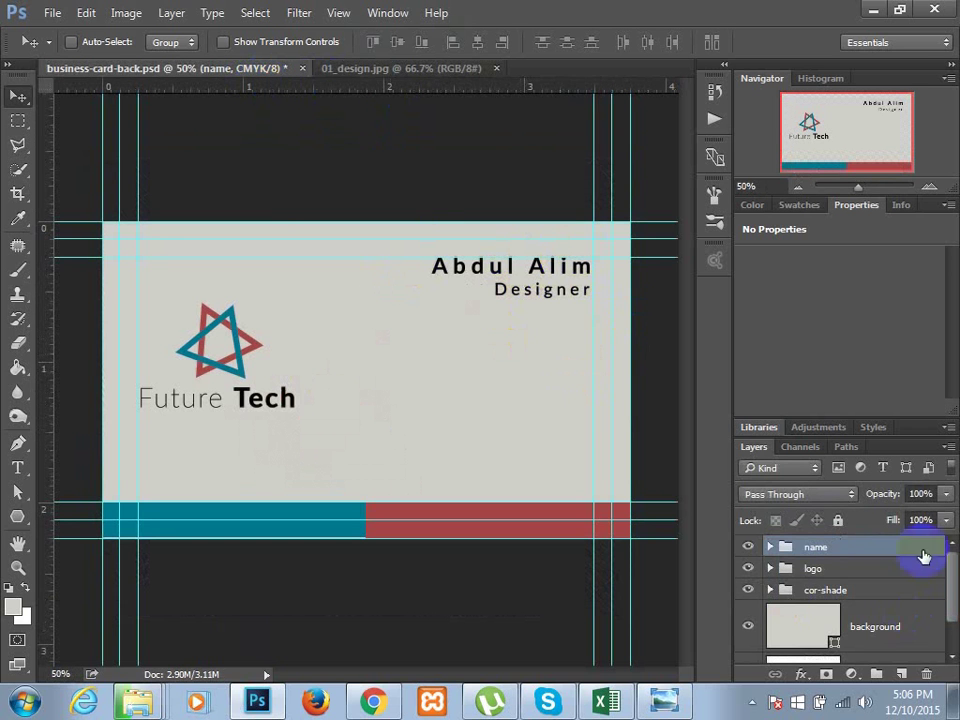
left_click(779, 550)
left_click(771, 548)
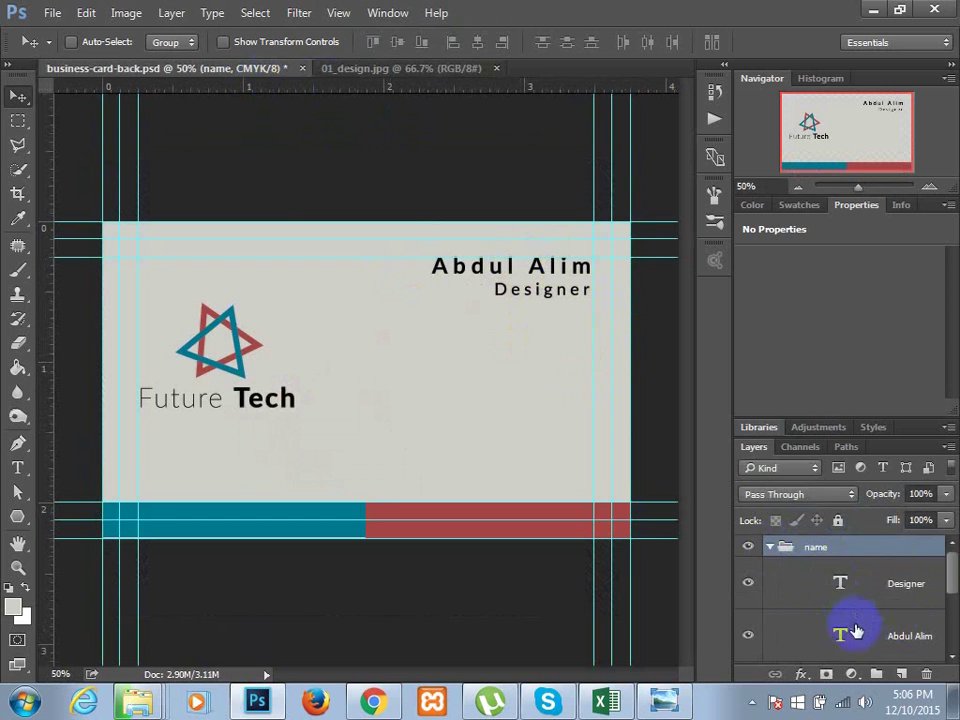
- Align the Designer title and name on their left edges
left_click(848, 604)
left_click(843, 637, "shift")
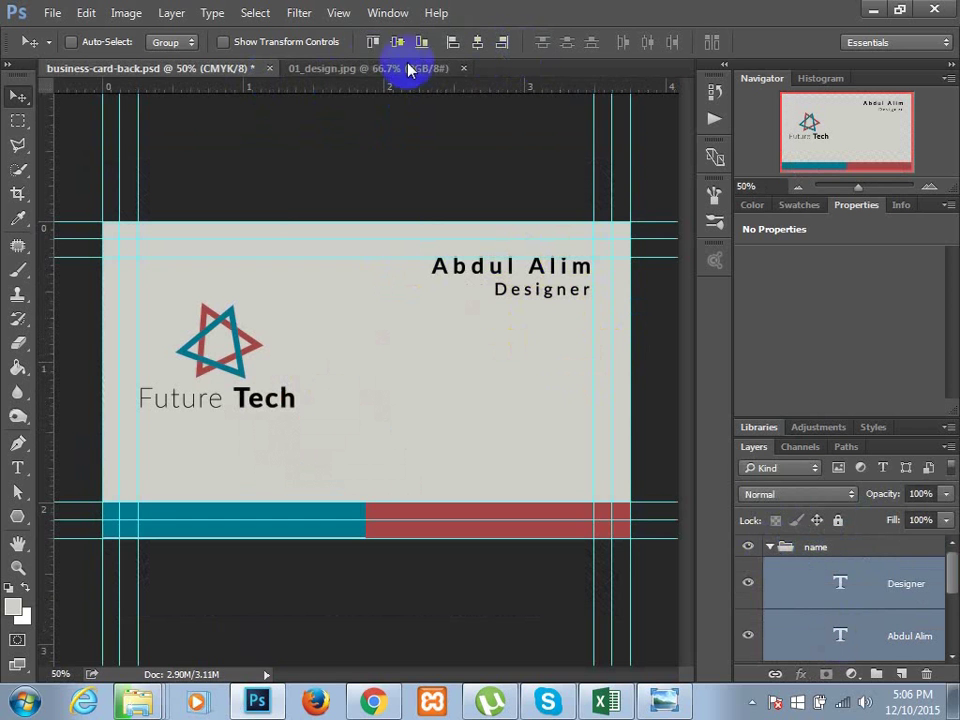
left_click(452, 43)
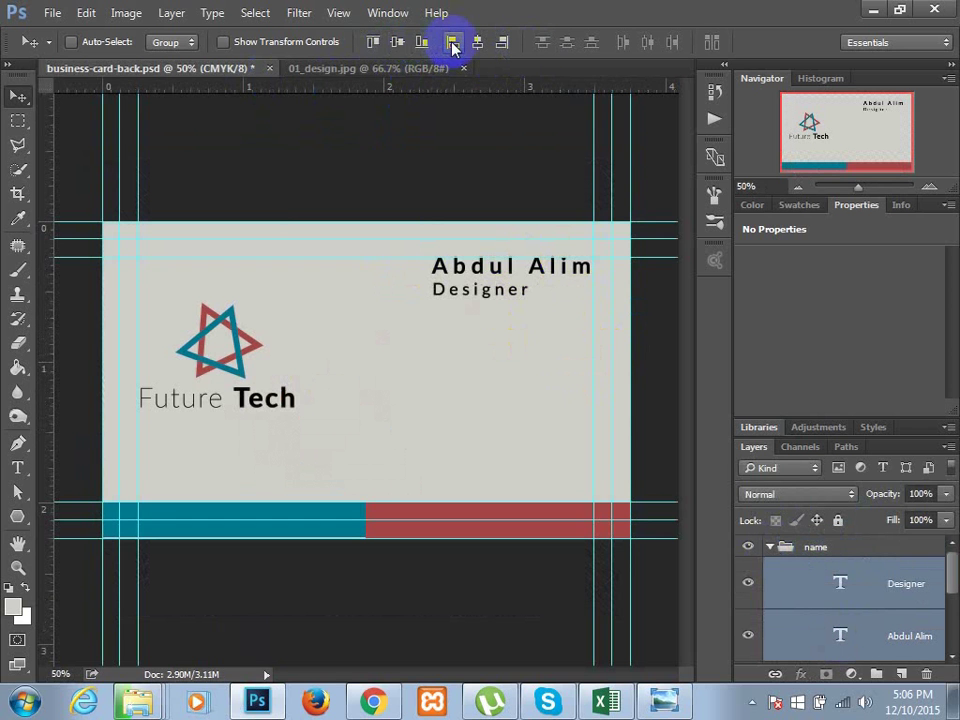
left_click(774, 549)
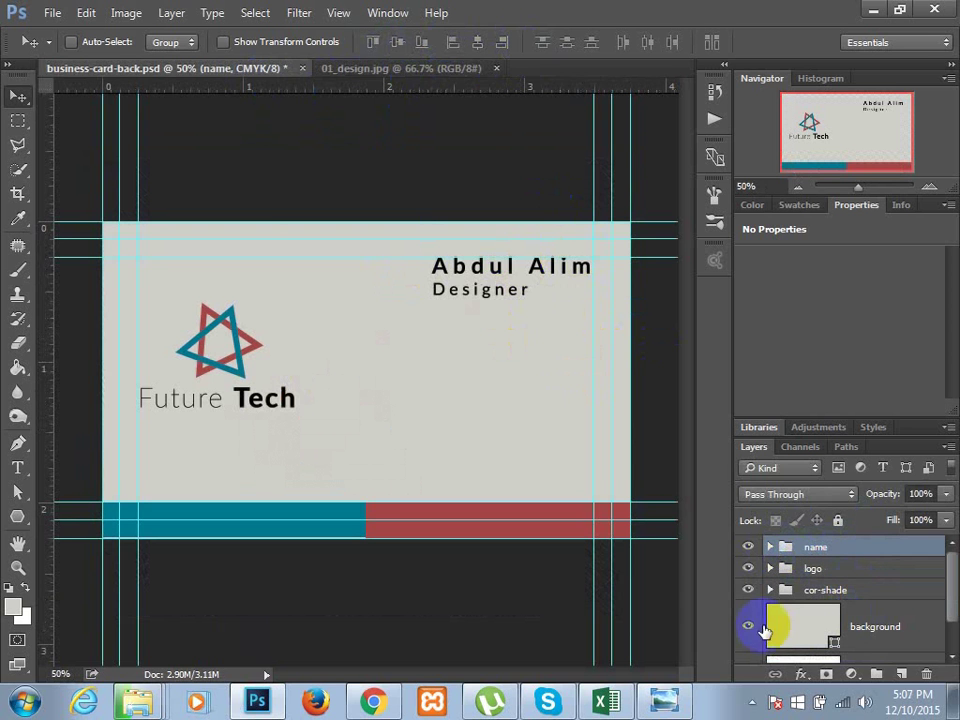
- Add a 24 px phone-number line under the Designer title, left-aligned, and duplicate it below
left_click(17, 465)
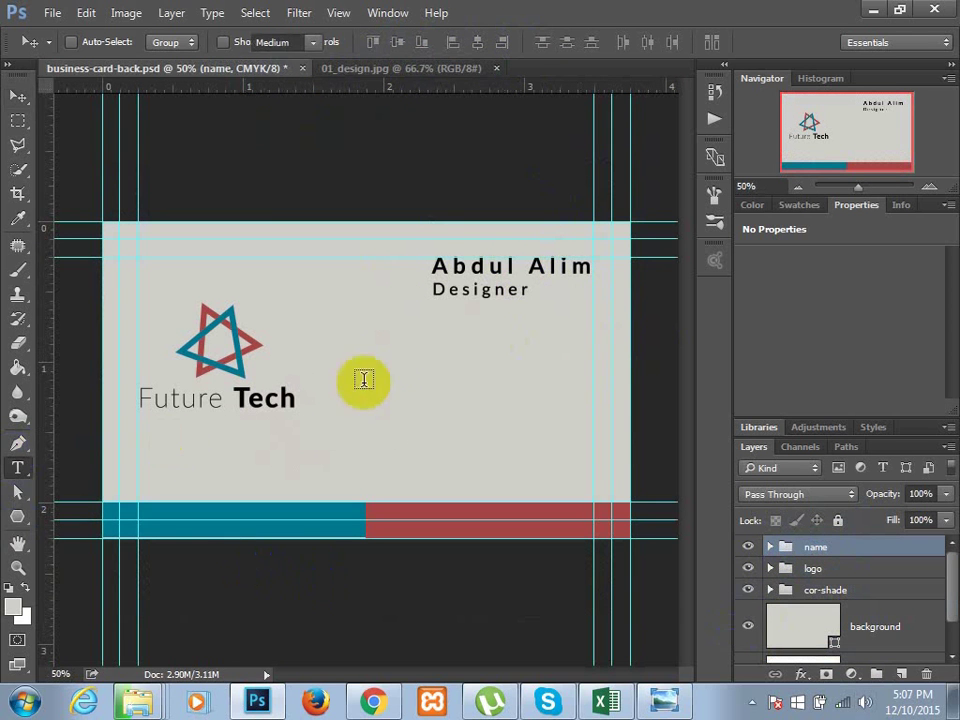
left_click_drag(446, 320, 593, 354)
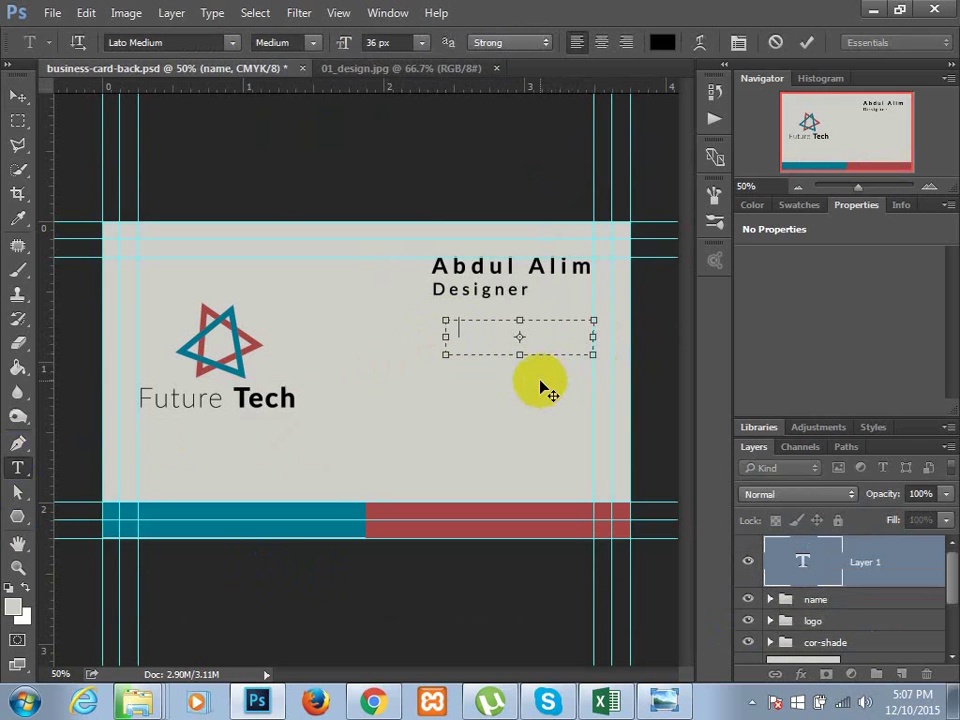
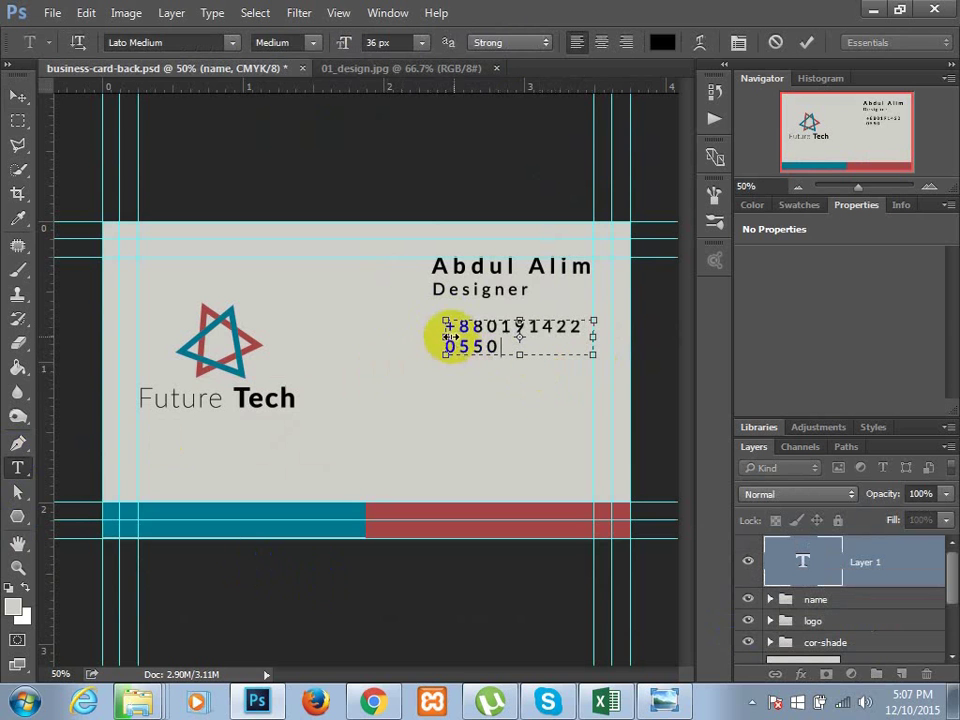
left_click_drag(445, 337, 402, 337)
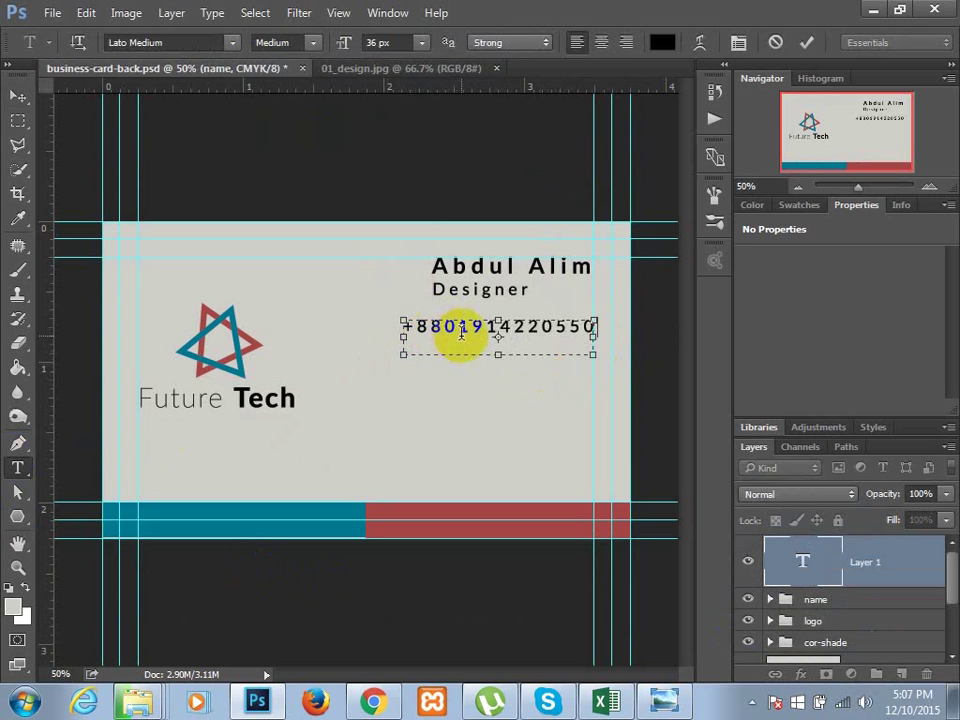
key("ctrl+a")
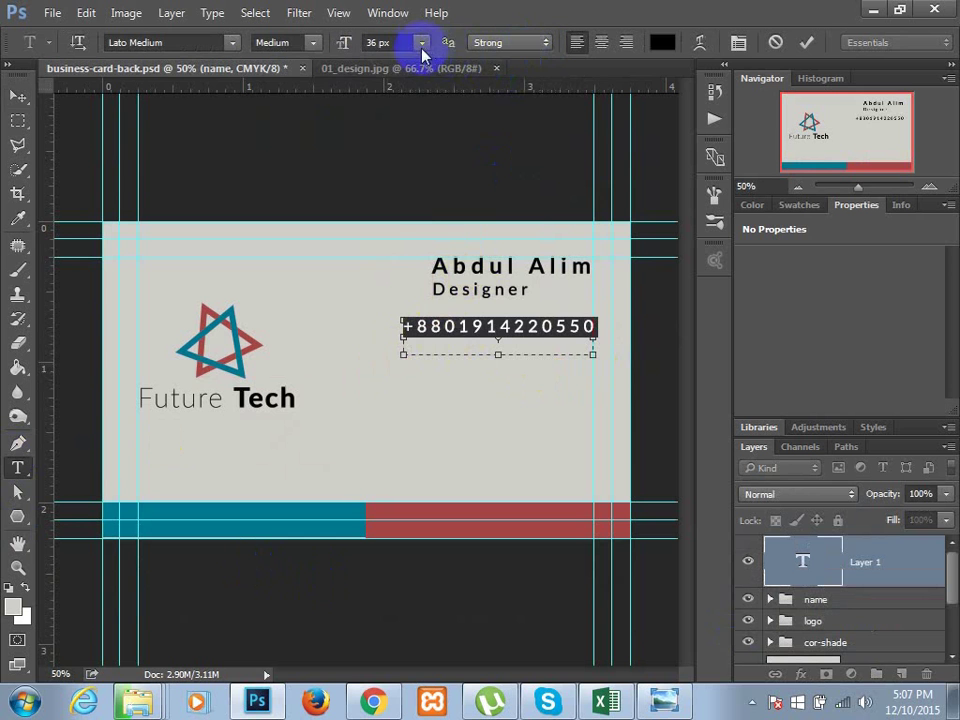
left_click(421, 42)
left_click(435, 262)
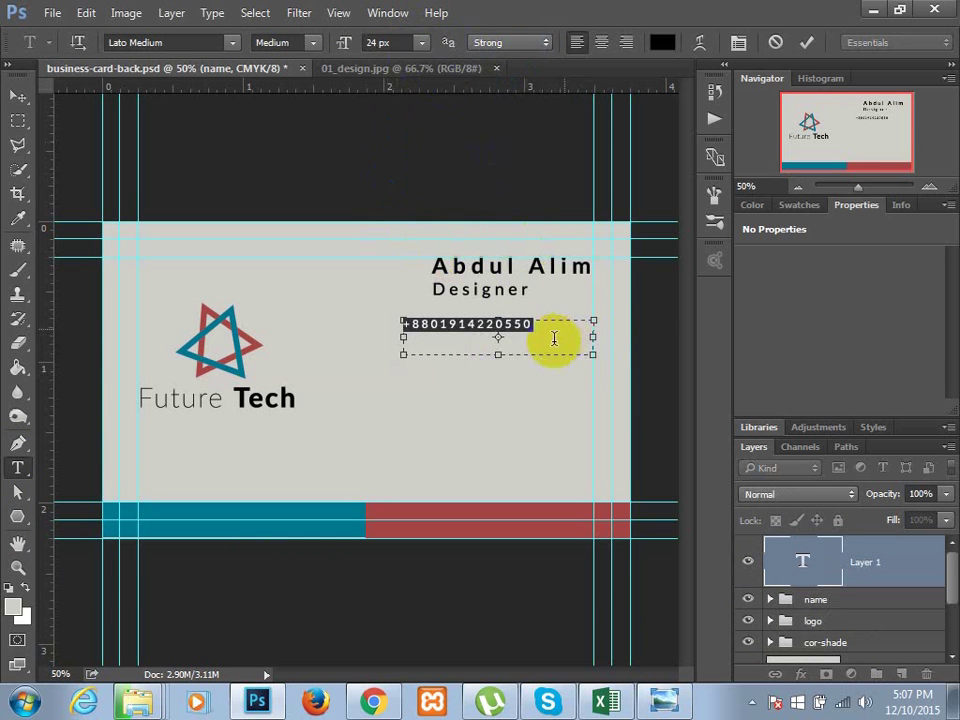
left_click_drag(582, 337, 471, 341)
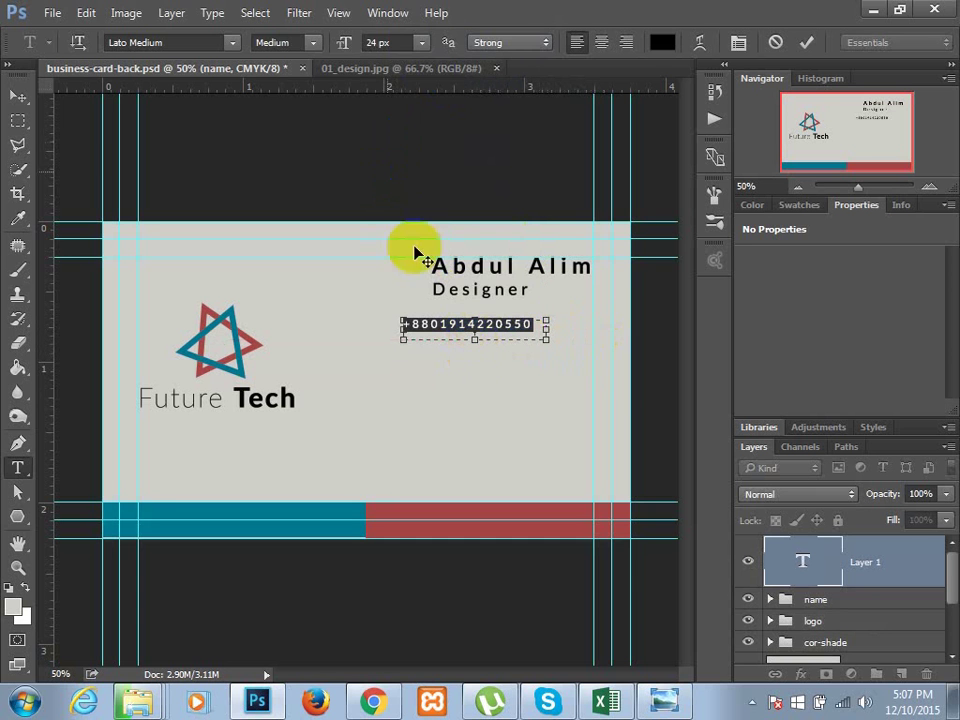
left_click(13, 94)
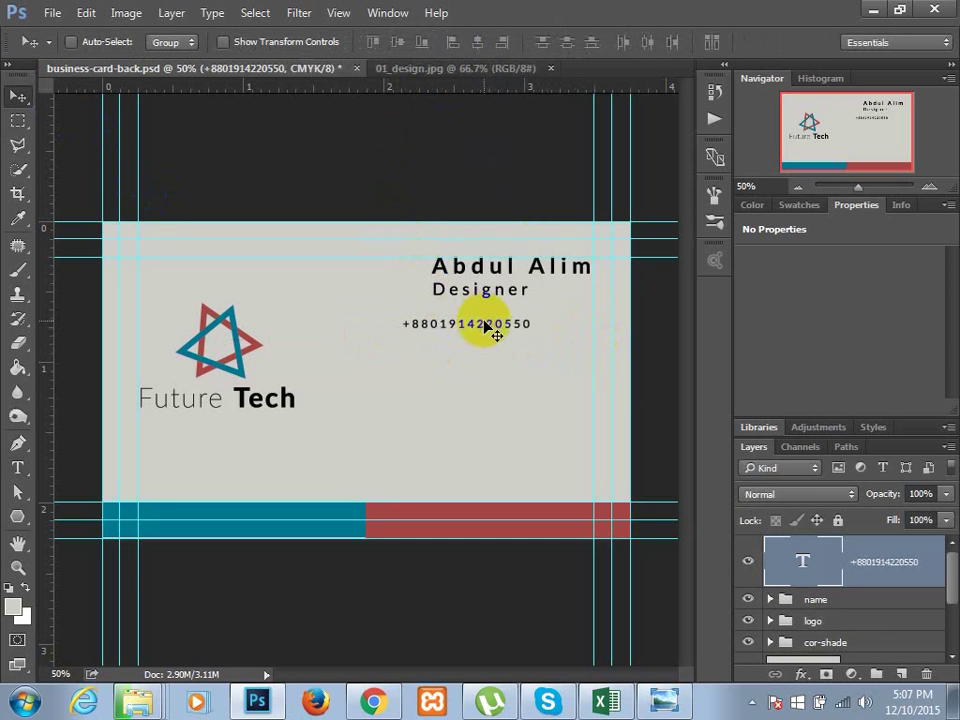
left_click_drag(488, 325, 491, 362)
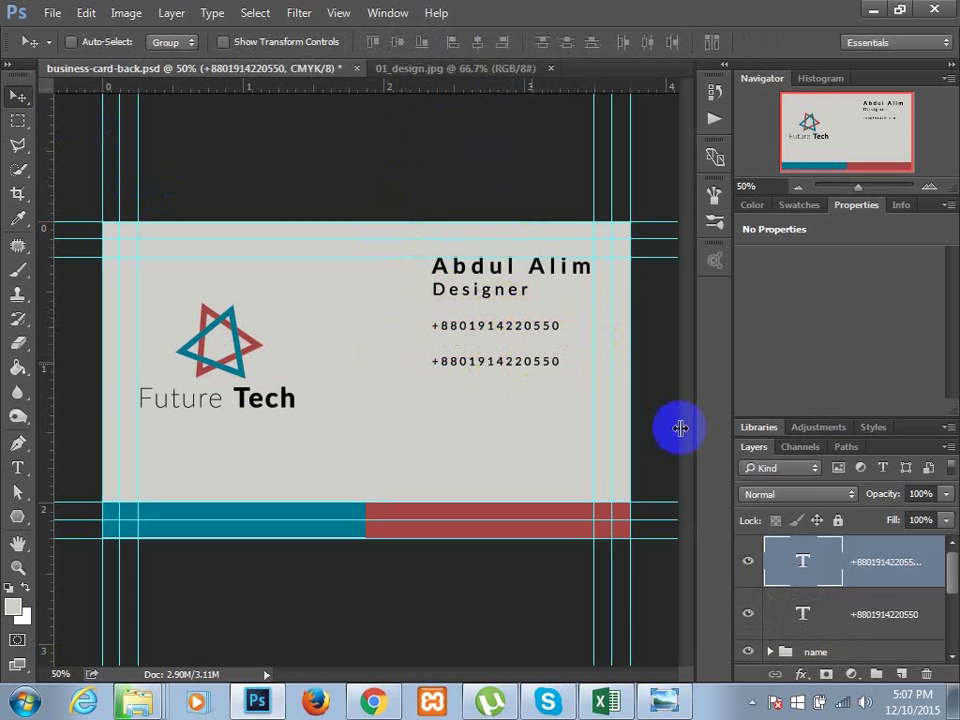
left_click(797, 561)
- Retype the duplicated phone line as the email placeholder, widening its box to one line
double_click(478, 361)
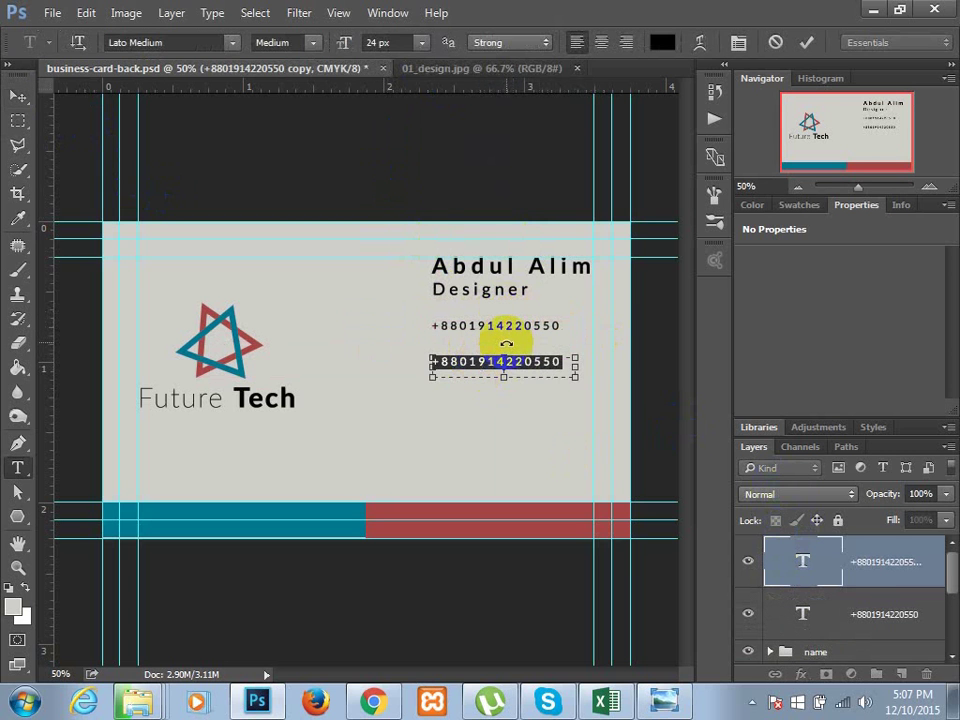
type("You")
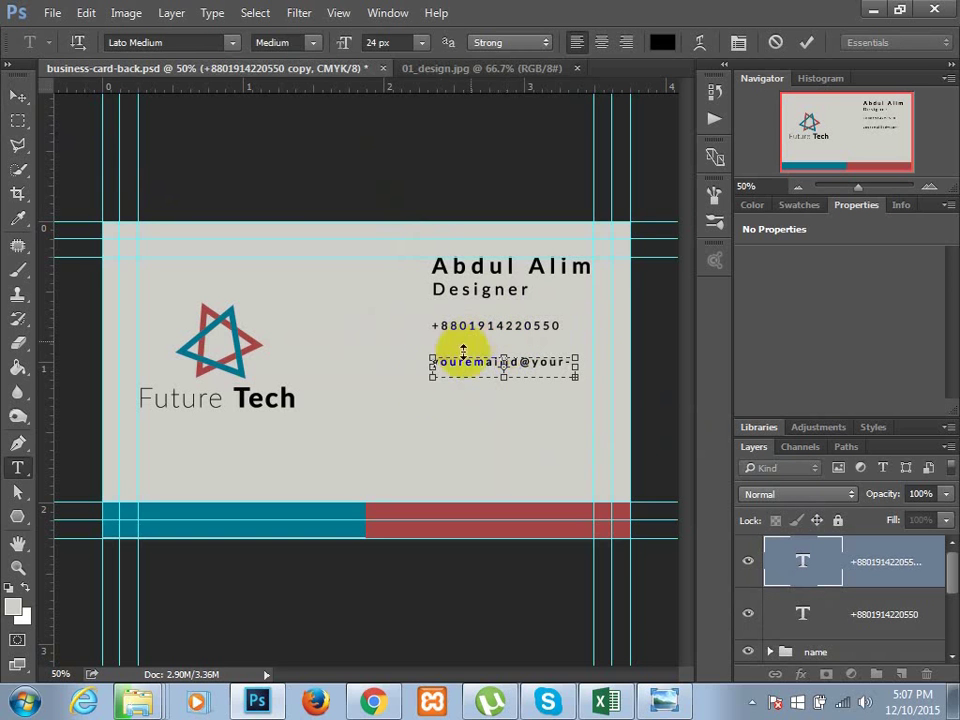
left_click_drag(424, 369, 380, 368)
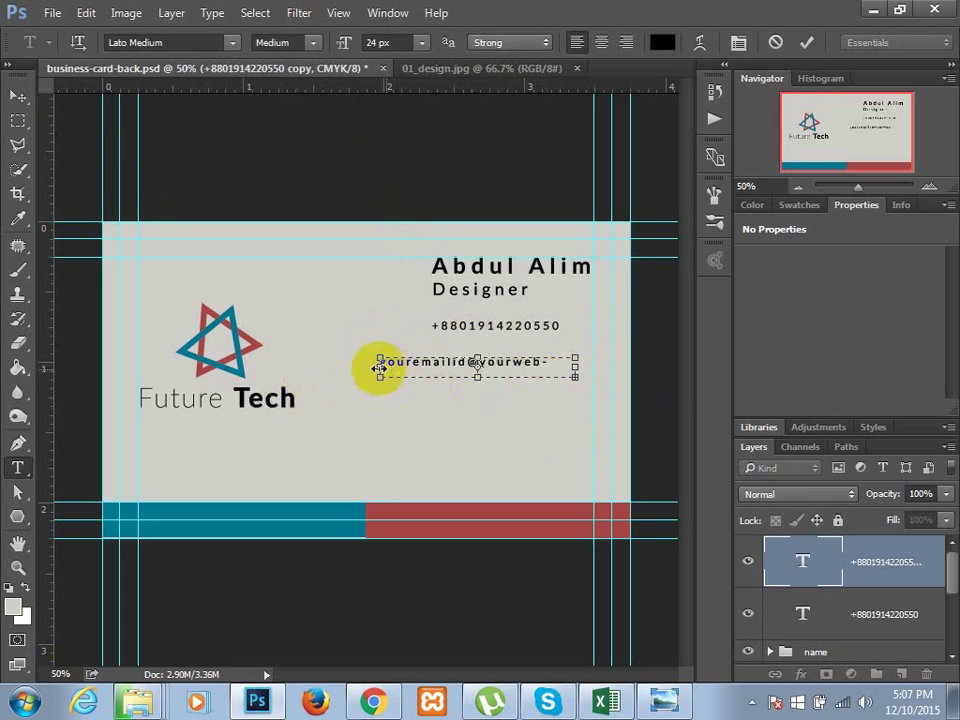
mouse_move(375, 366)
left_mouse_down()
mouse_move(358, 364)
mouse_move(366, 367)
left_mouse_up()
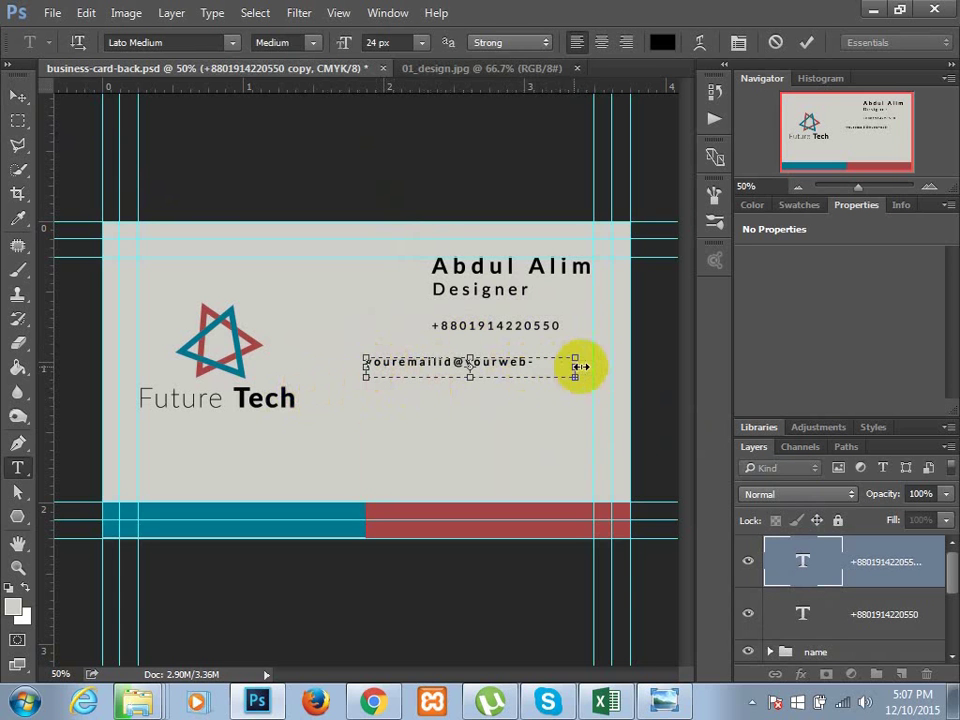
left_click_drag(577, 366, 594, 364)
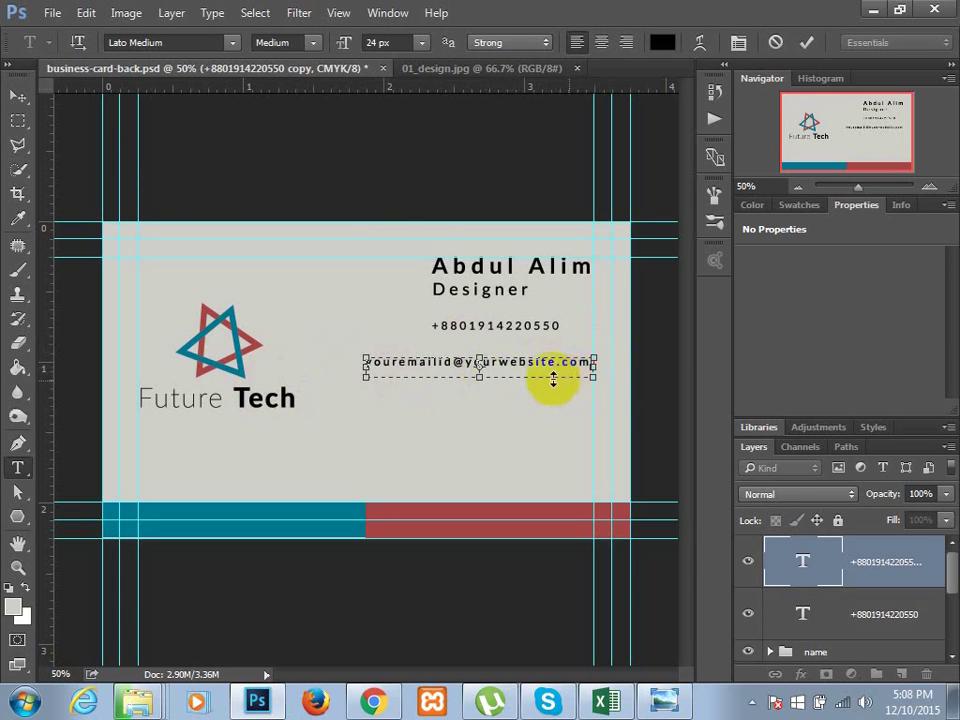
left_click(807, 562)
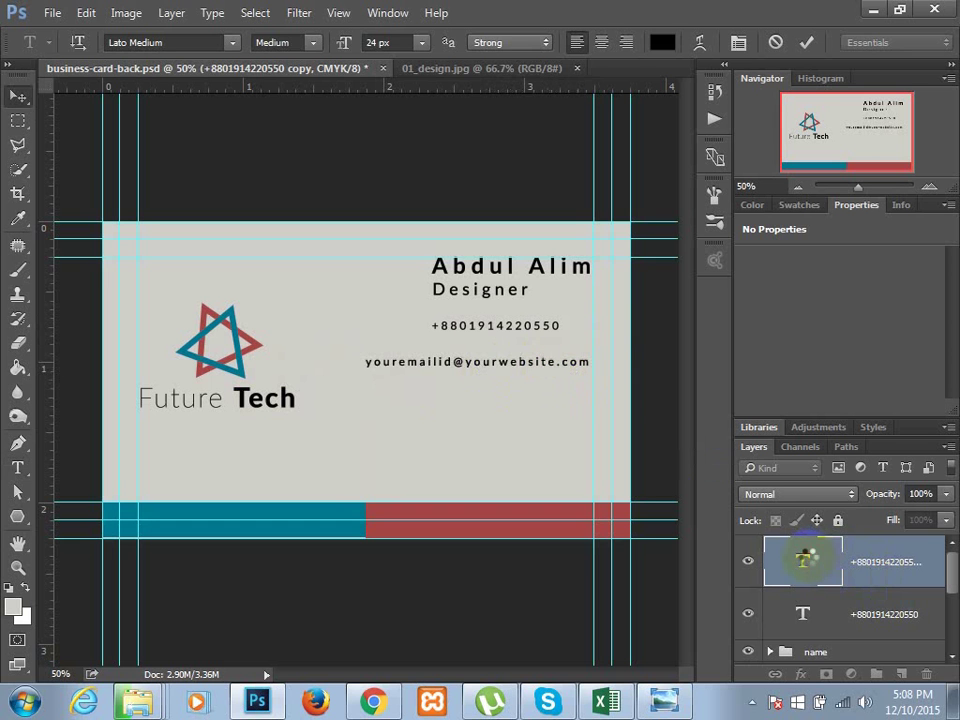
key("v")
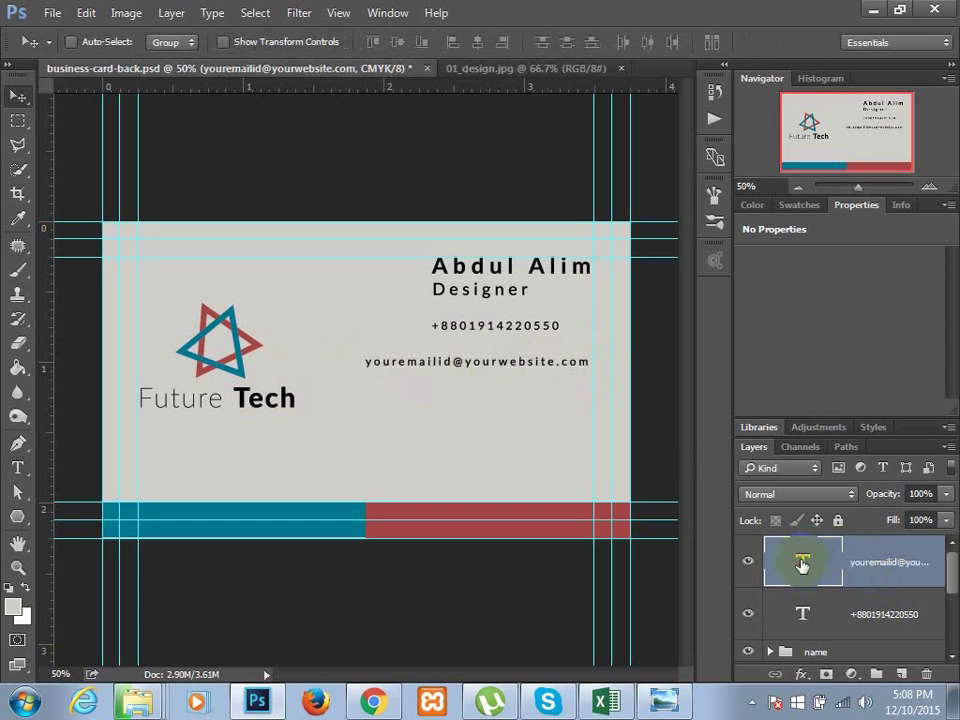
- Lower the email line's tracking to 102, narrow its box, and place it under the phone number
double_click(802, 565)
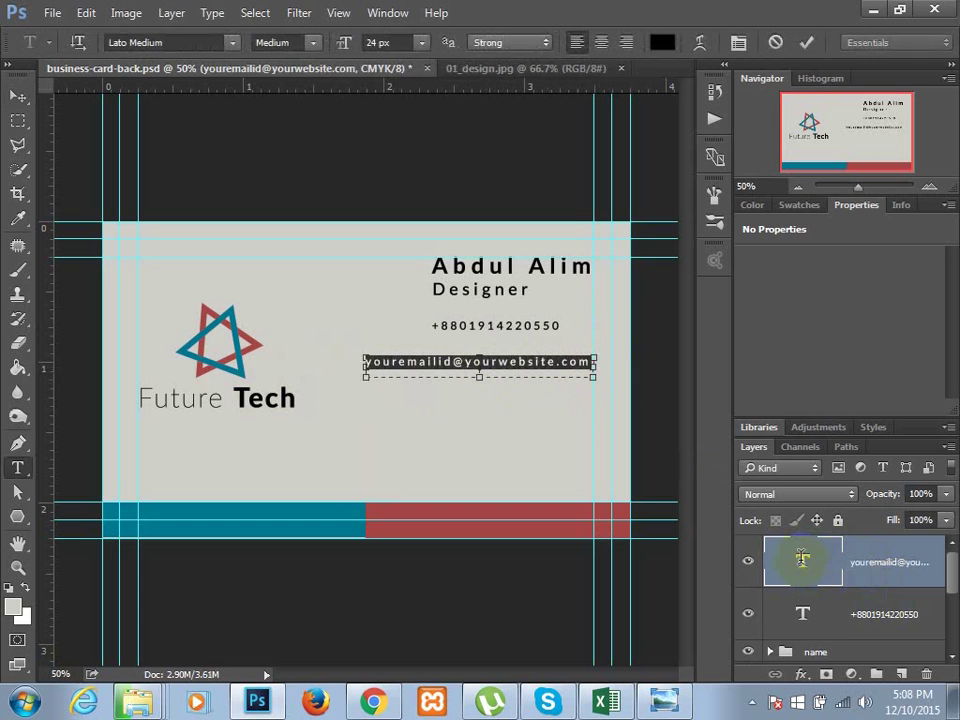
left_click(738, 42)
left_click(726, 403)
scroll(731, 412, "down", 2)
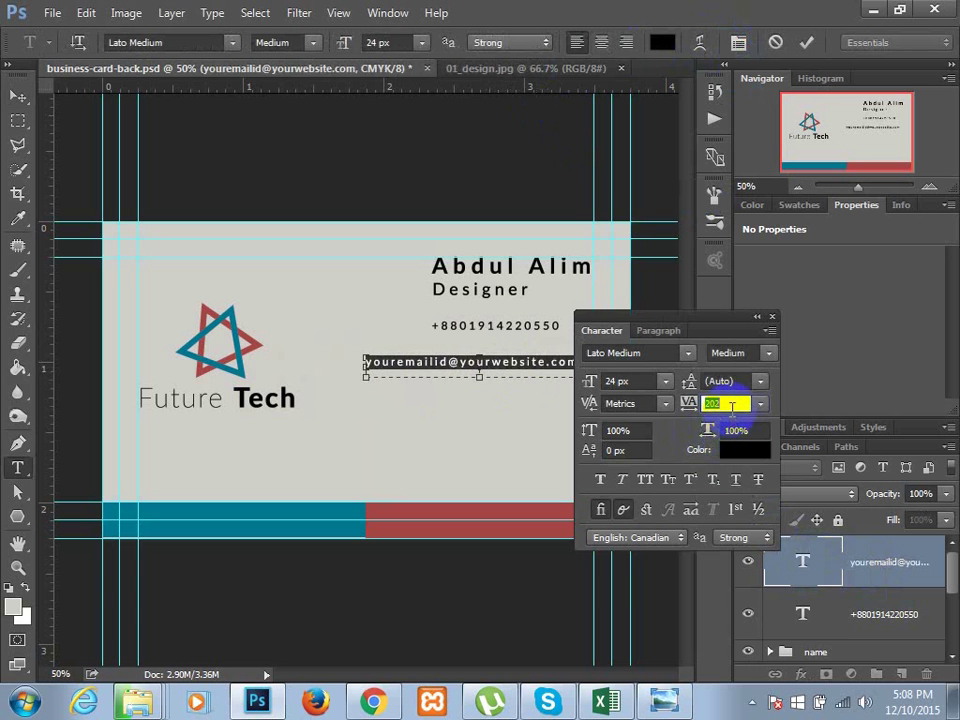
scroll(732, 406, "down", 2)
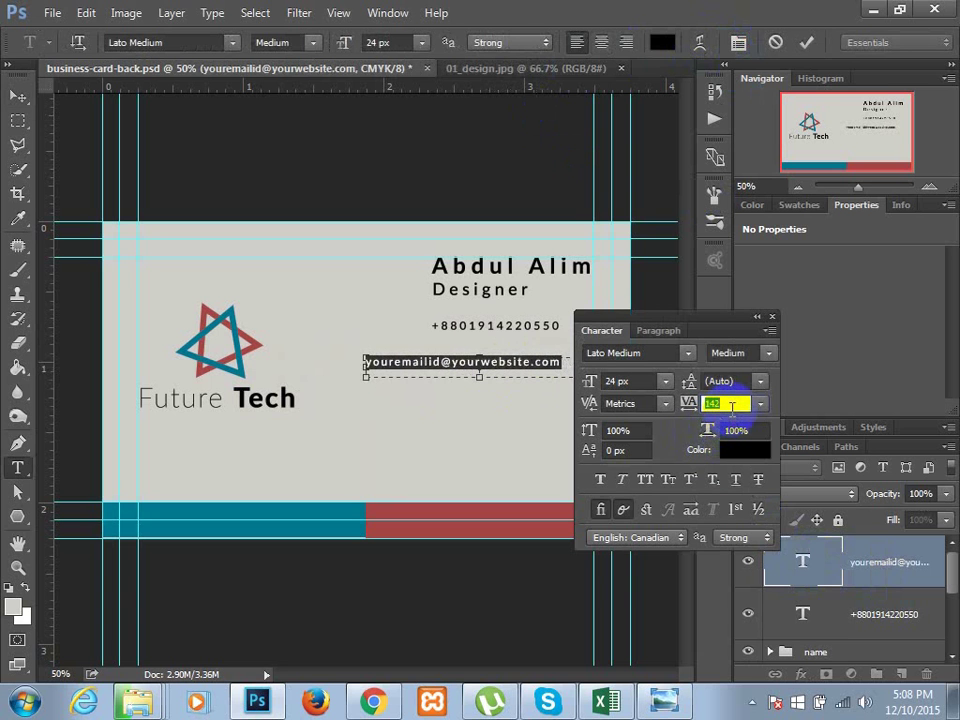
scroll(731, 406, "down", 4)
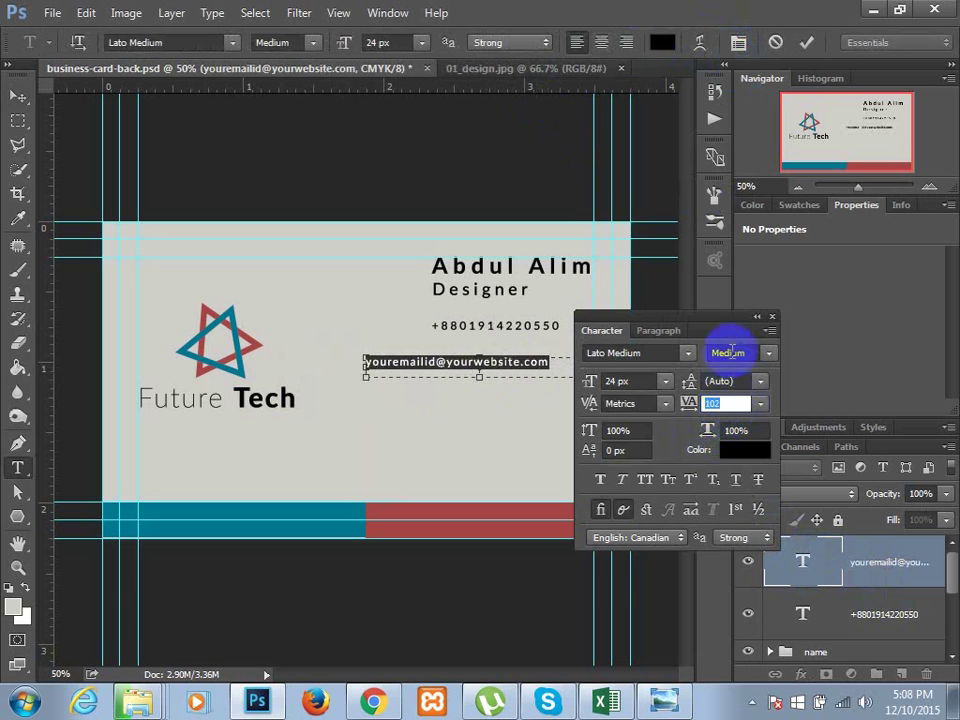
left_click(599, 369)
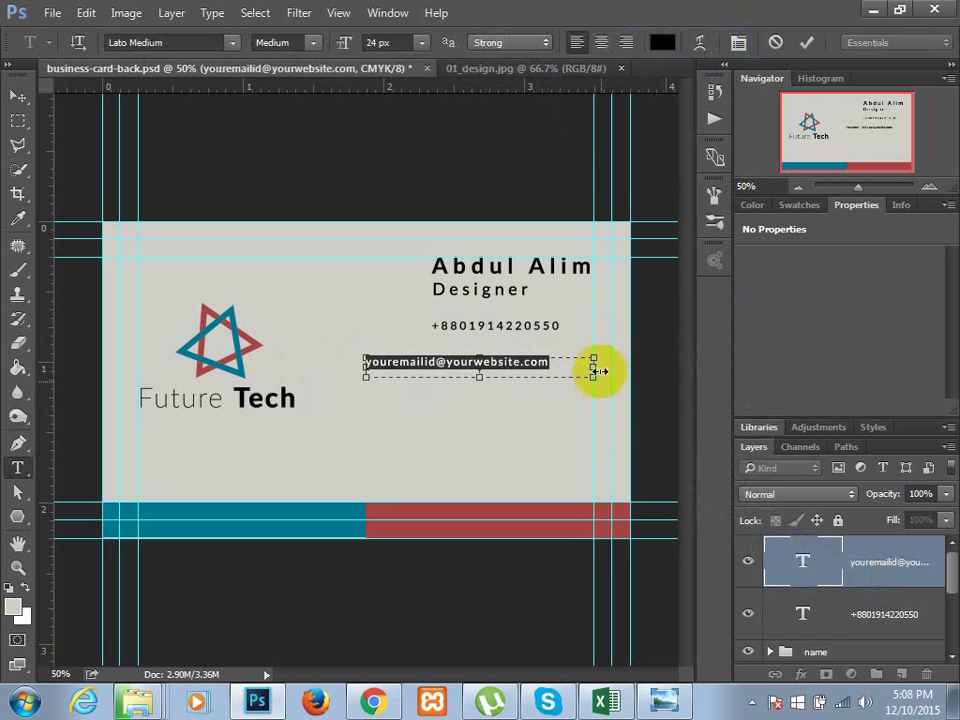
left_click_drag(585, 370, 551, 377)
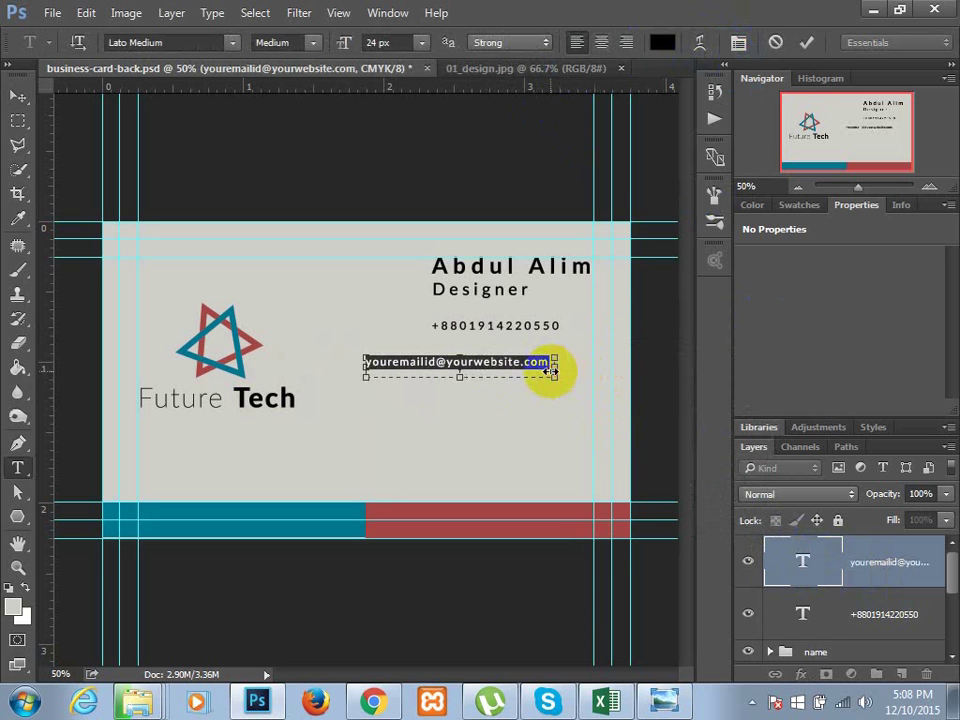
left_click(18, 96)
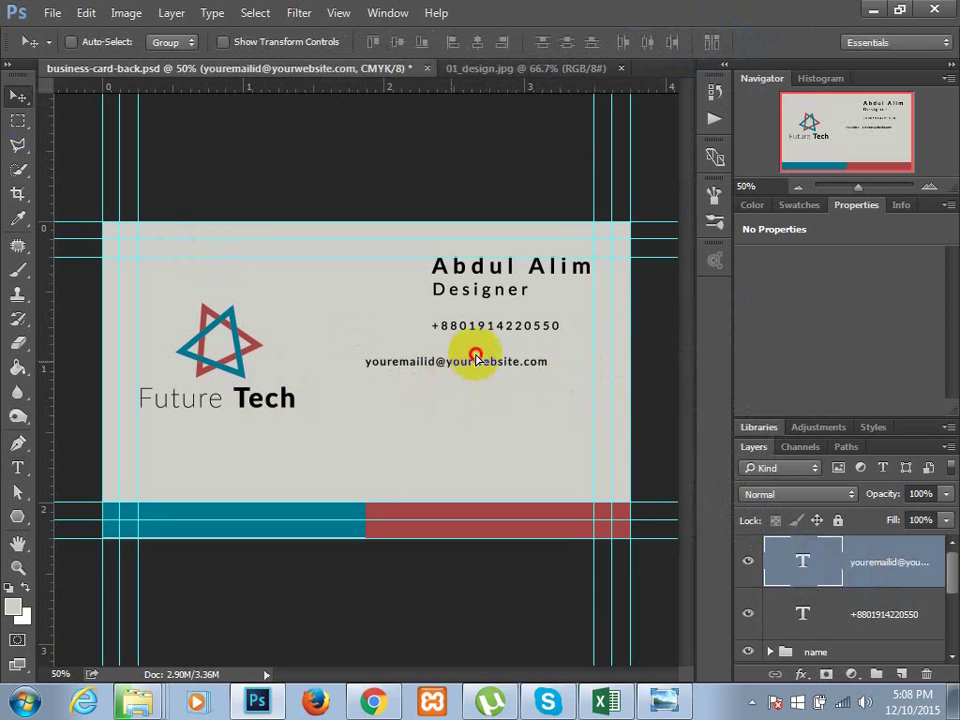
left_click_drag(478, 352, 491, 381)
key("t")
double_click(478, 386)
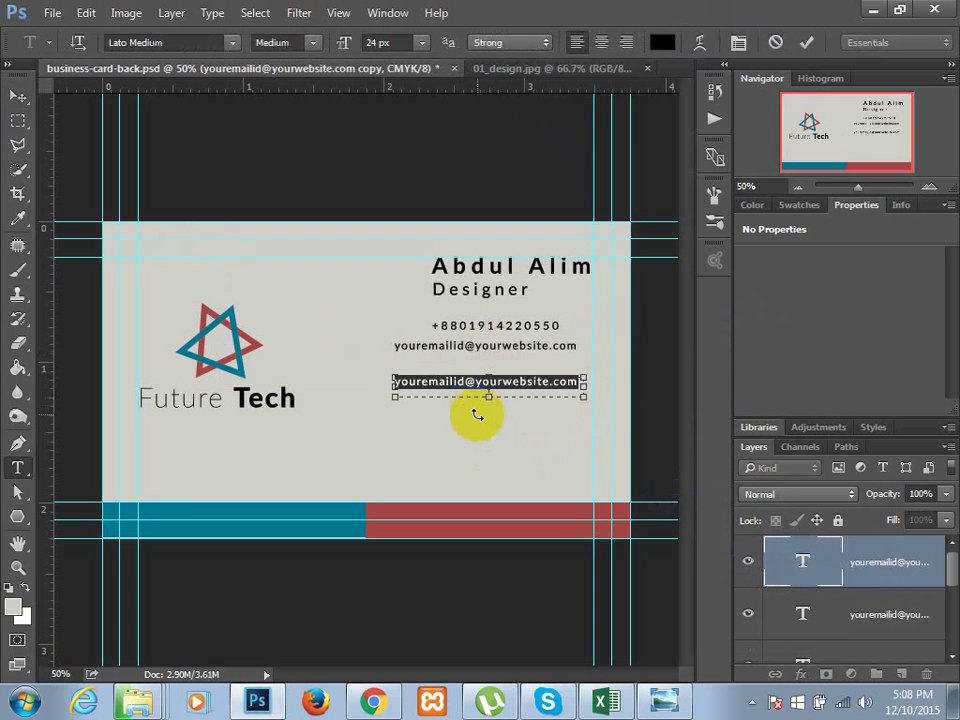
type("www.yourwebsite")
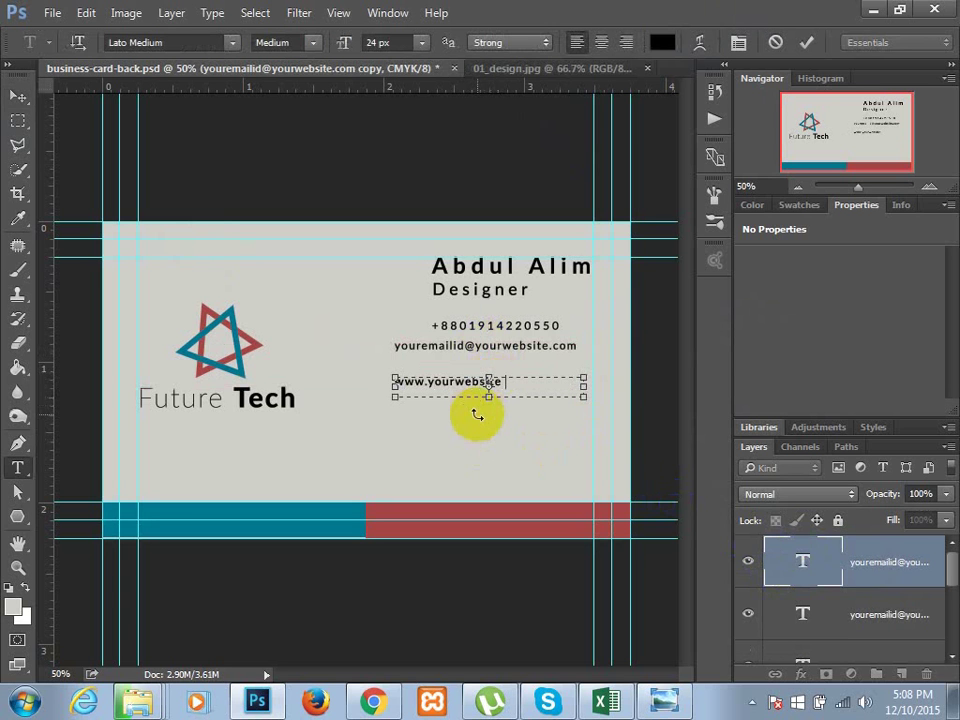
type("name.com")
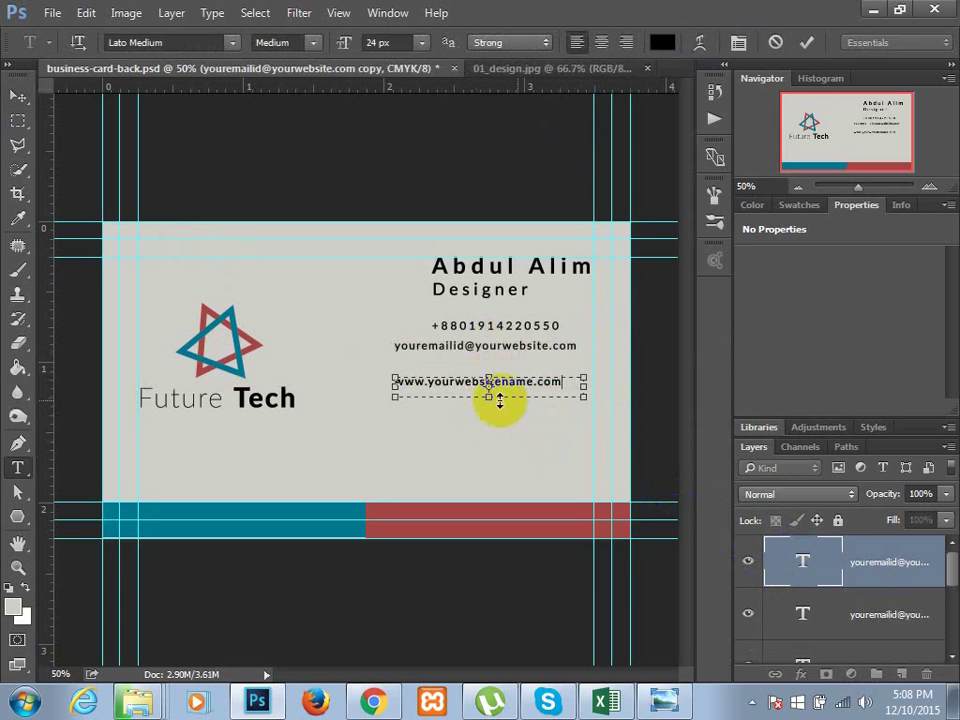
left_click(783, 570)
key("ctrl+Return")
key("v")
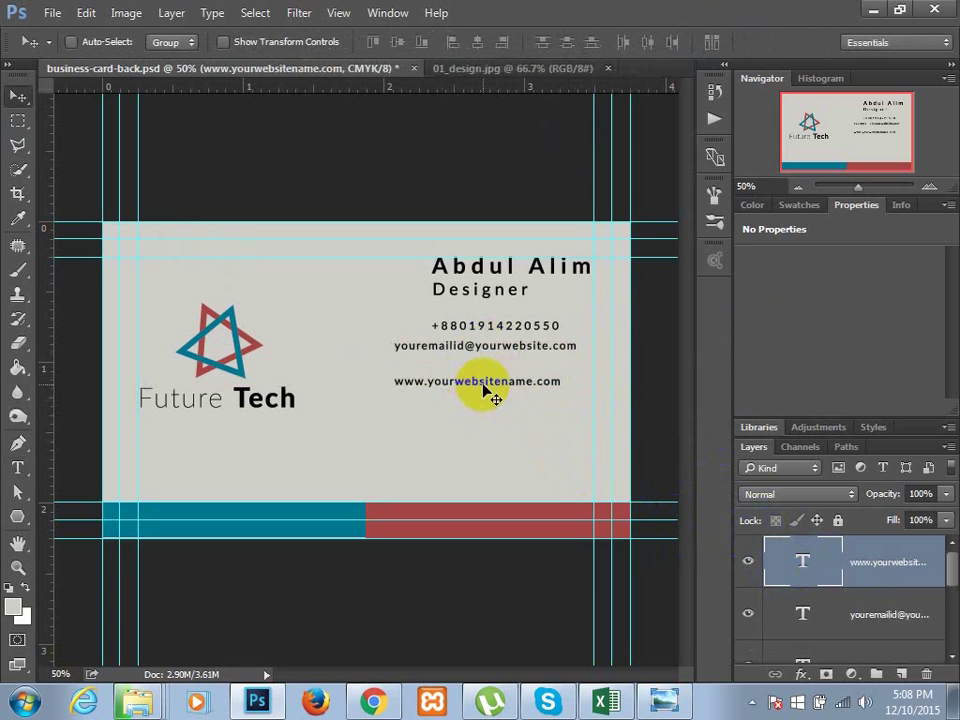
mouse_move(491, 392)
left_mouse_down()
mouse_move(483, 373)
mouse_move(476, 424)
mouse_move(491, 414)
left_mouse_up()
left_click(802, 561)
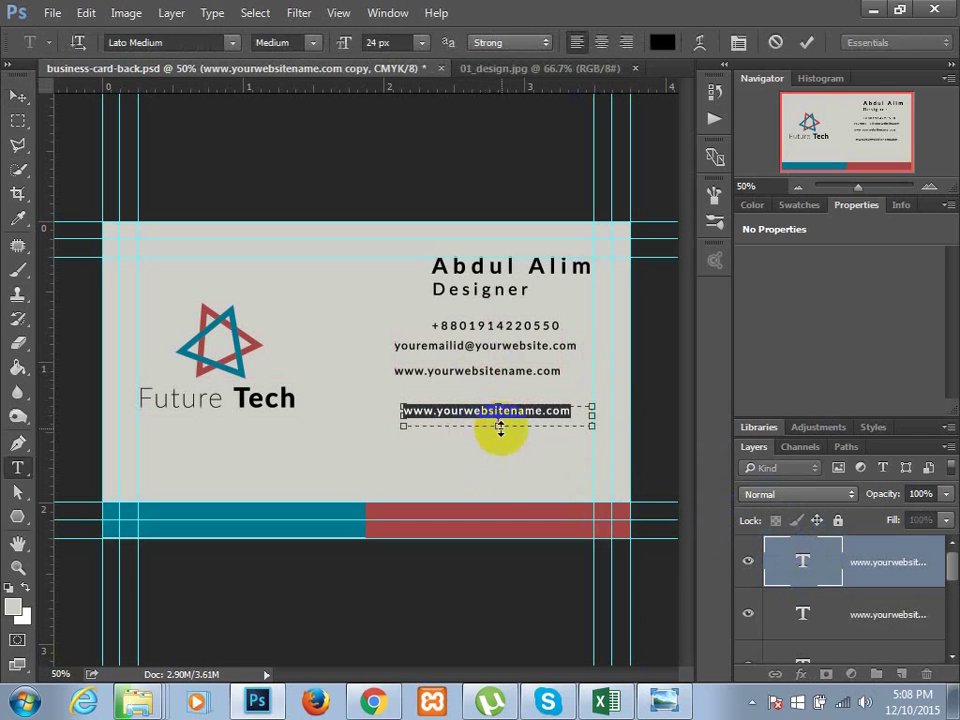
- Replace the copied website text with a three-line office address and fit it under the website line
left_click_drag(500, 428, 497, 469)
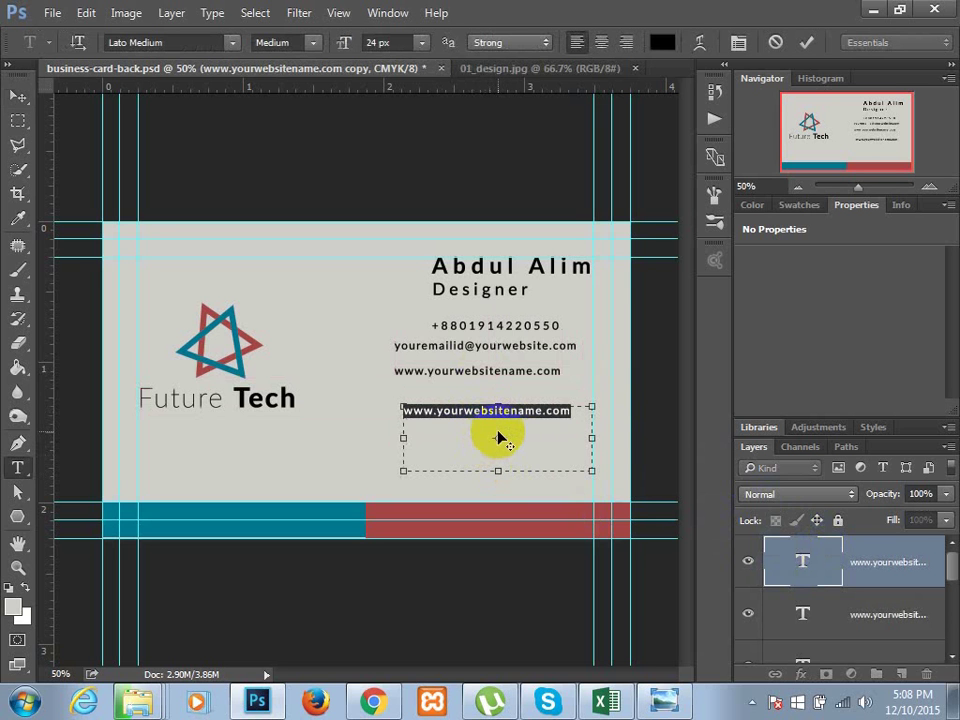
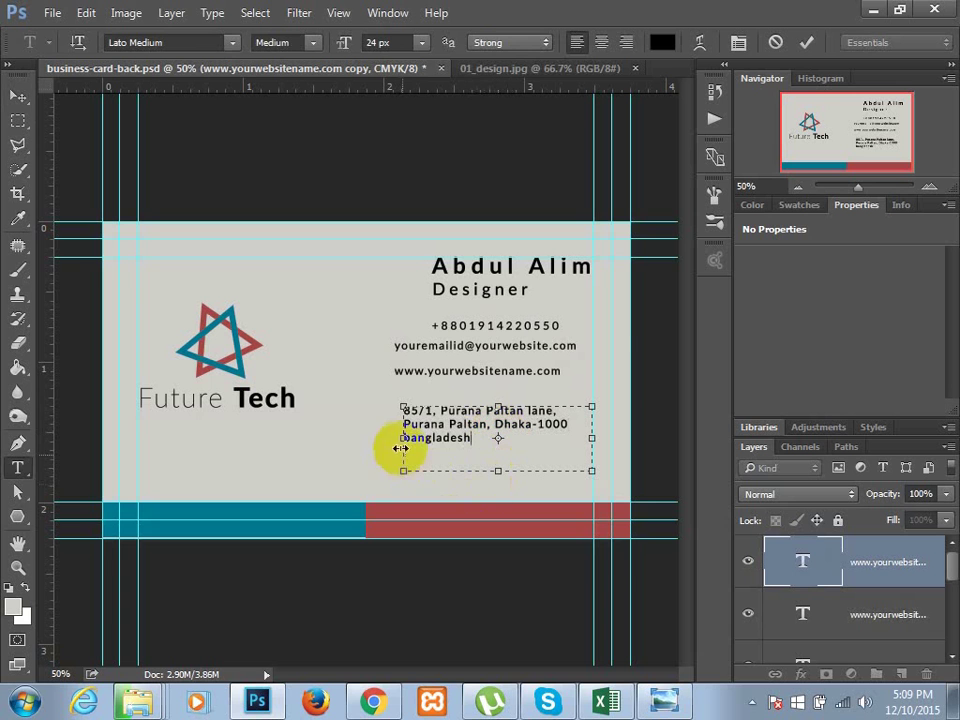
left_click(668, 333)
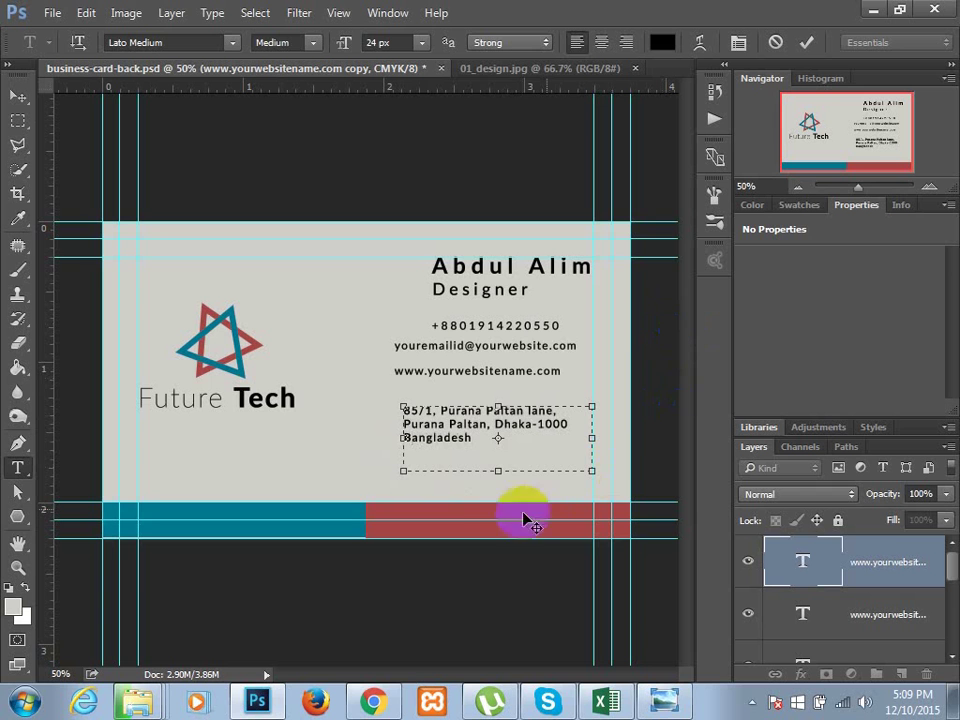
left_click_drag(498, 473, 497, 448)
left_click_drag(591, 424, 571, 426)
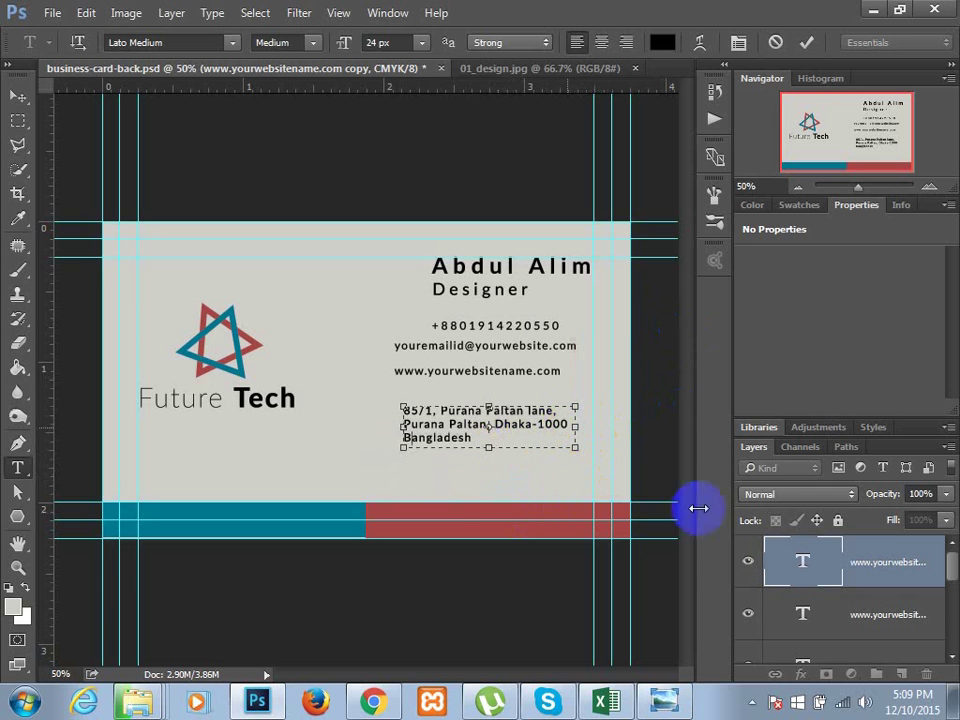
left_click(801, 567)
key("v")
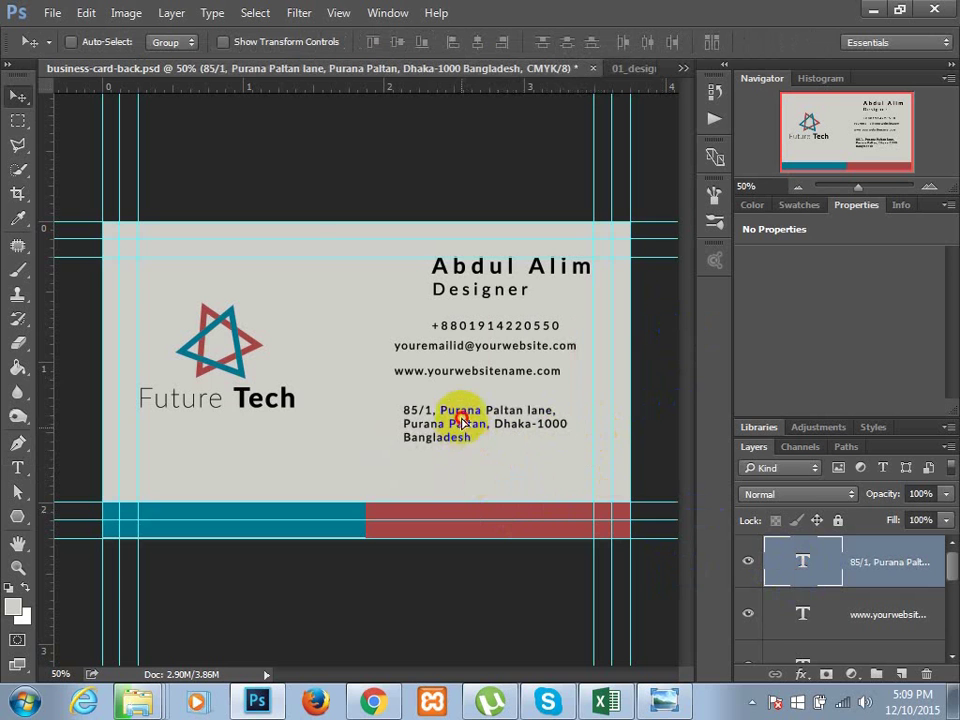
left_click_drag(467, 438, 465, 420)
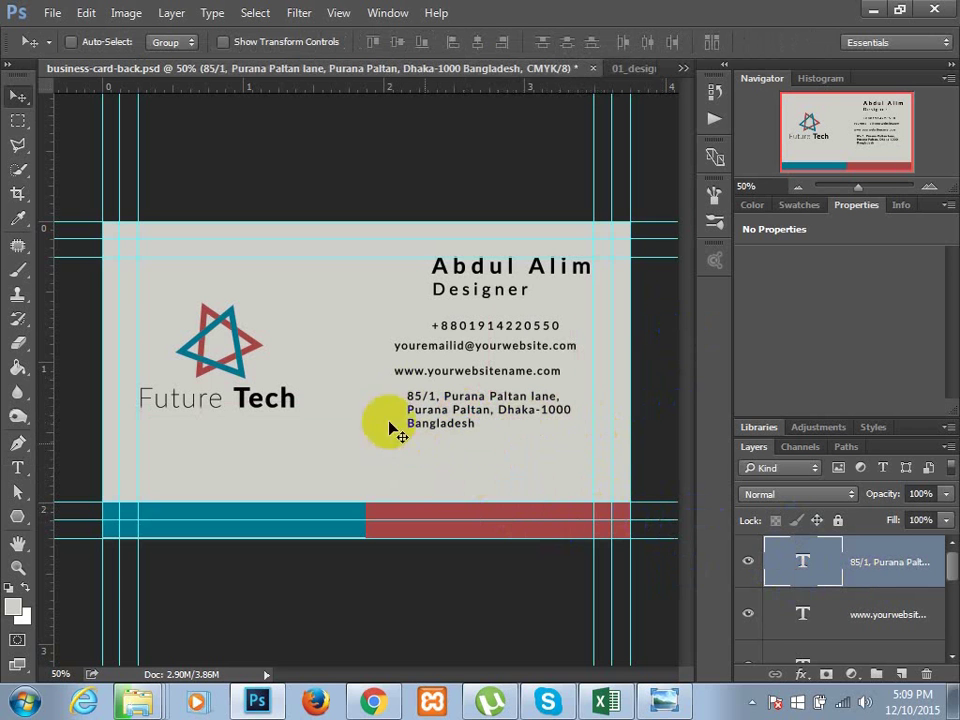
- Duplicate the address block below itself and clear the copy's text
left_click(833, 585)
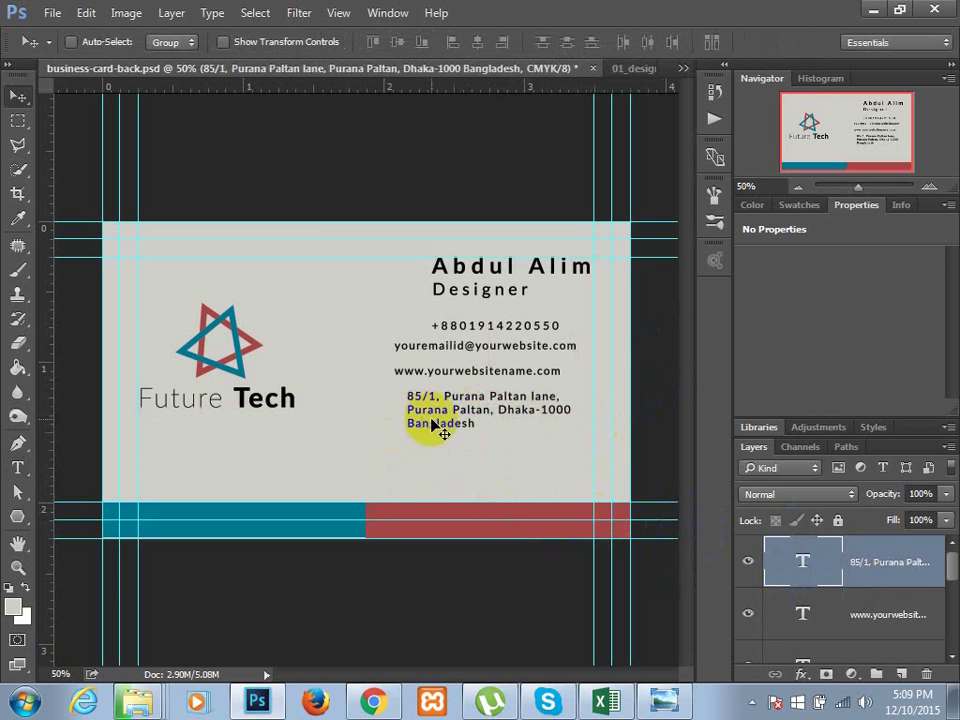
left_click_drag(422, 418, 420, 474)
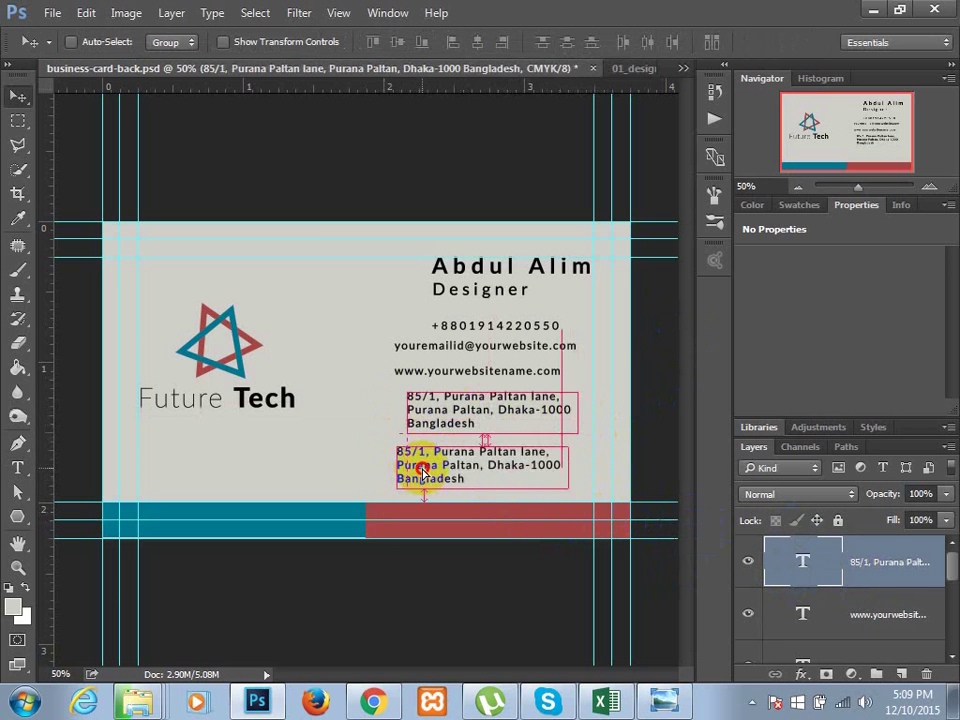
double_click(805, 568)
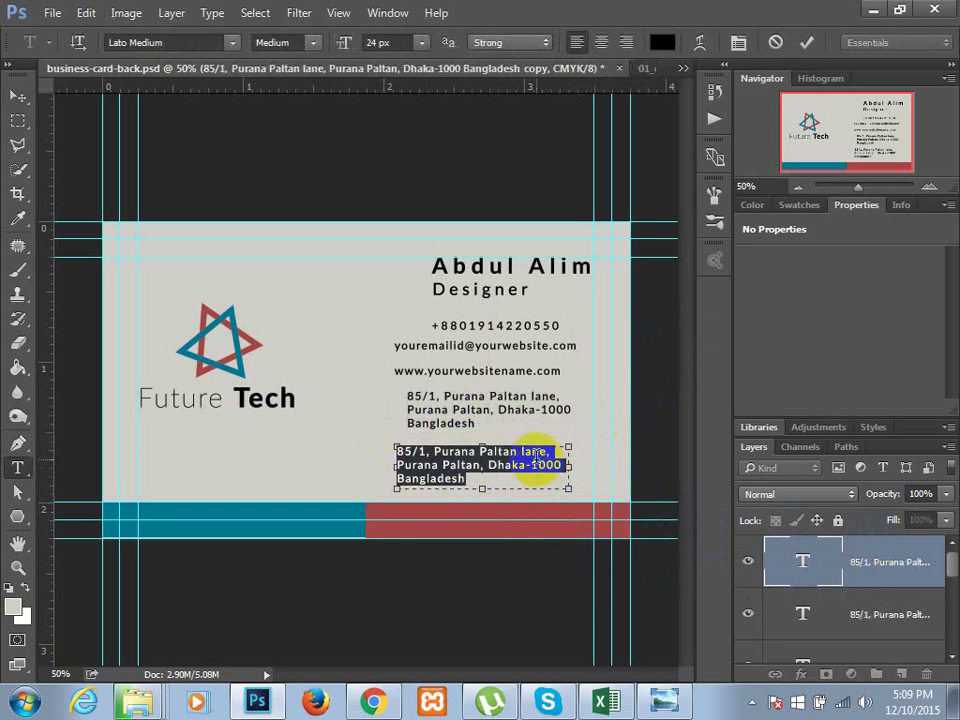
key("BackSpace")
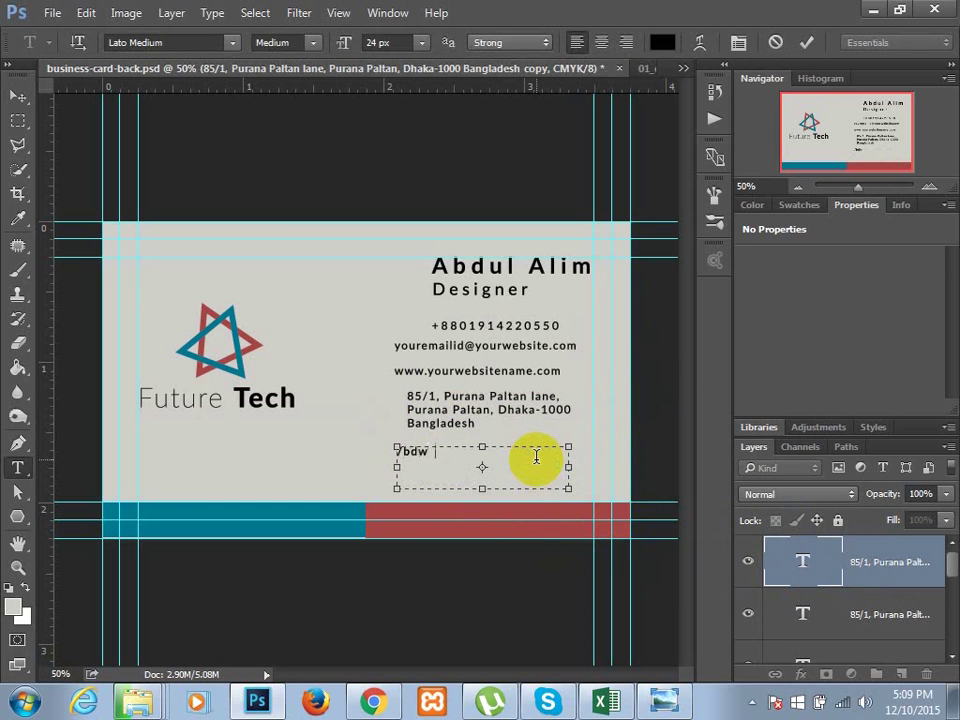
- Enter the social-page handle in the empty box, fit the box, and align it under the address
type("/bdwebmart.i")
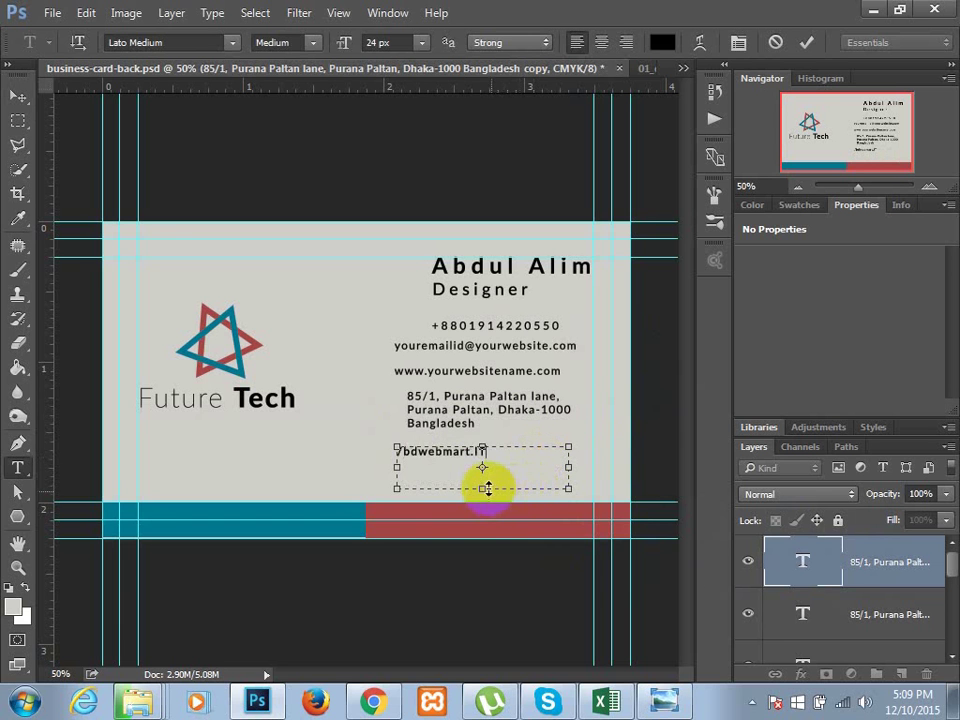
left_click_drag(482, 487, 486, 457)
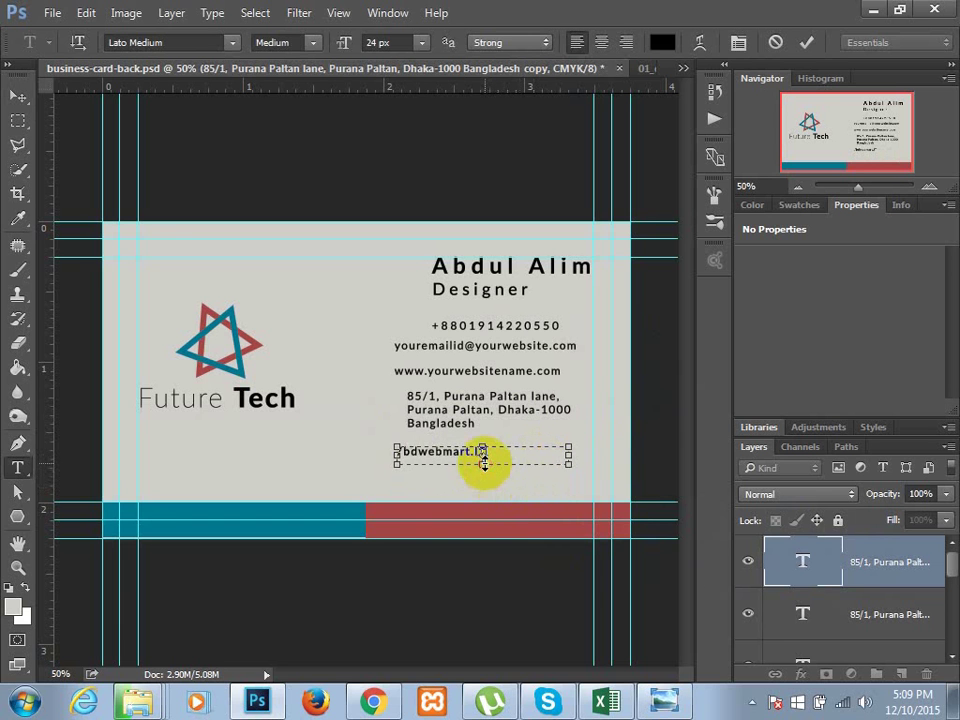
left_click_drag(545, 455, 497, 452)
left_click(82, 222)
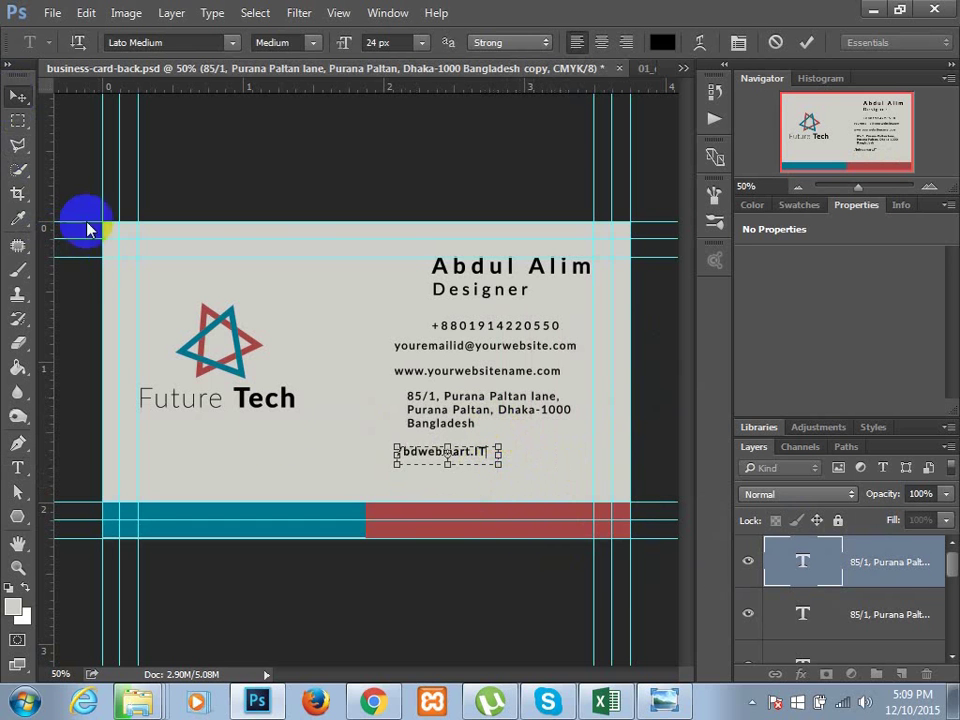
key("v")
left_click_drag(420, 462, 438, 458)
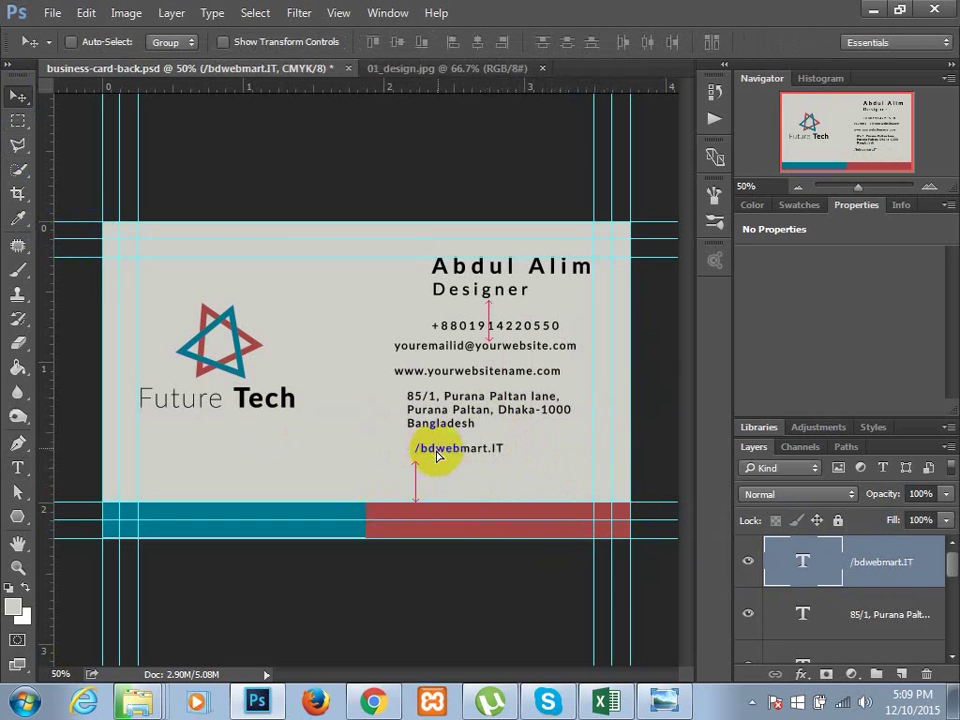
scroll(860, 610, "down", 3)
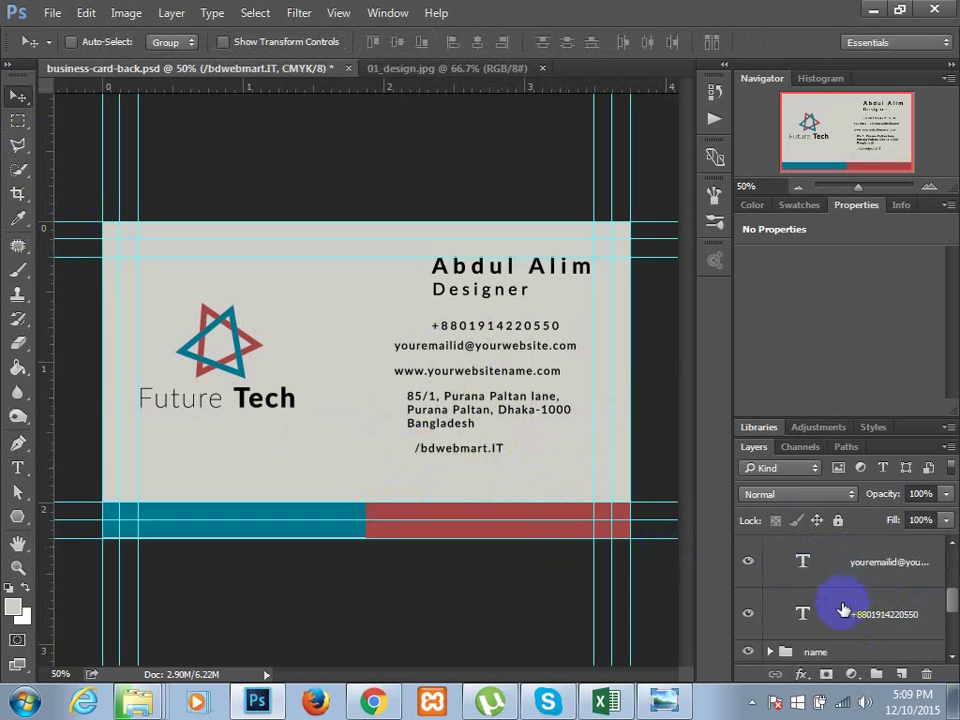
- Group the phone number and other contact text layers and name the group 'contact'
scroll(821, 600, "up", 3)
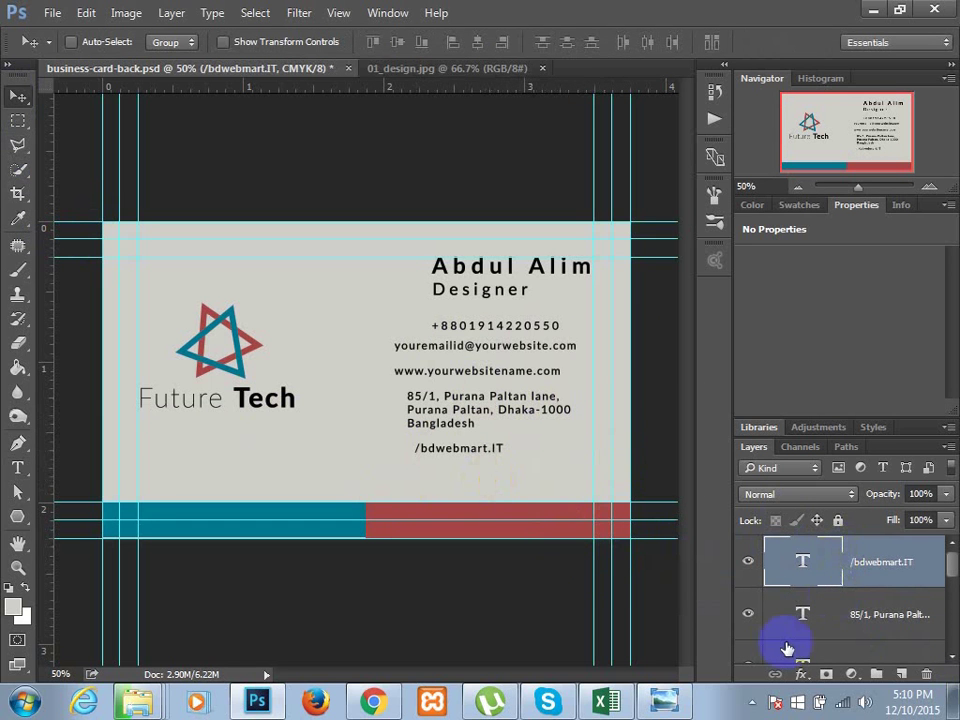
scroll(806, 566, "down", 3)
left_click(803, 565)
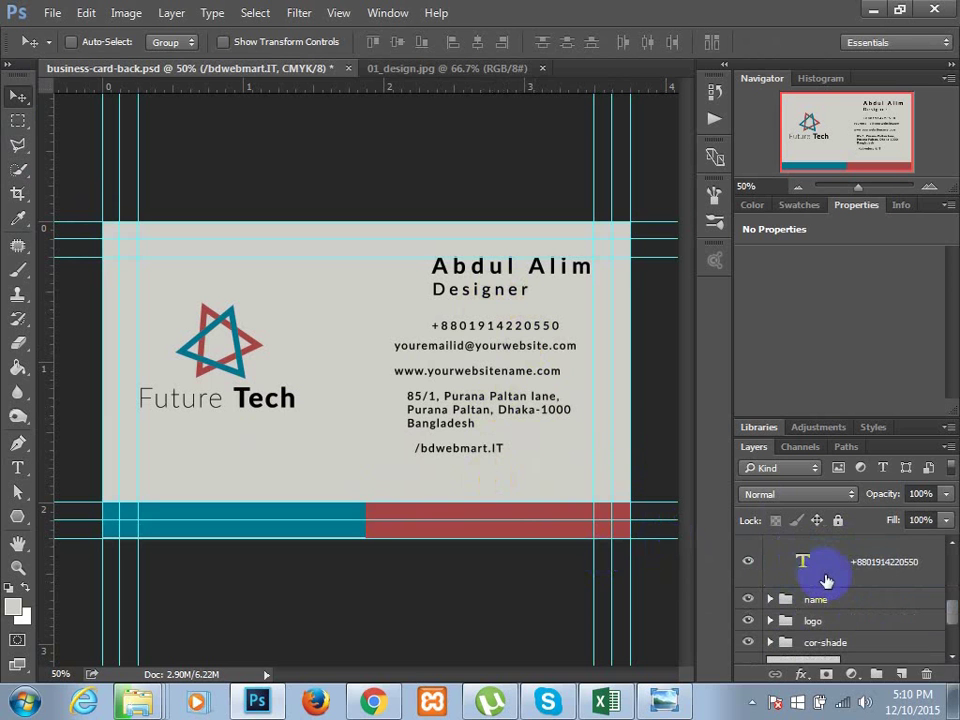
left_click_drag(803, 577, 801, 567)
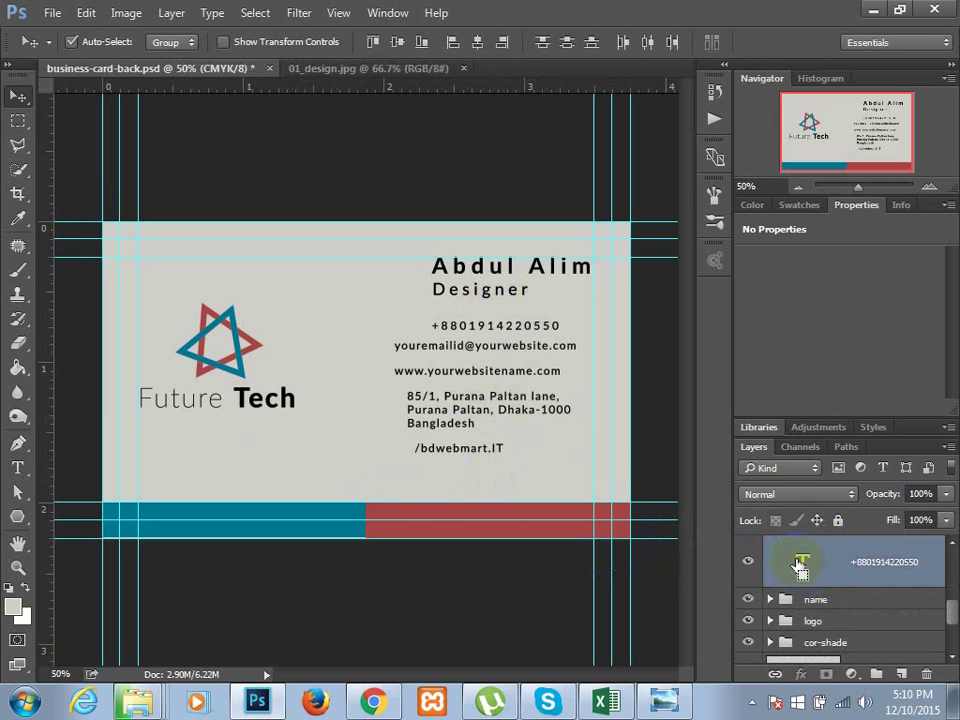
key("ctrl+g")
double_click(820, 547)
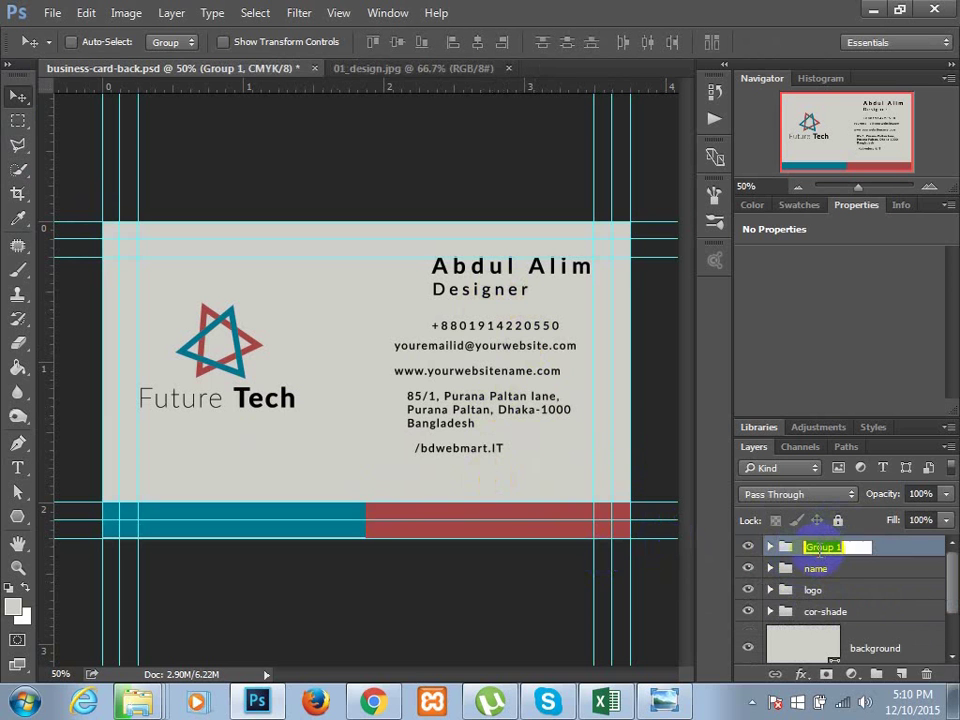
type("contact")
left_click(627, 392)
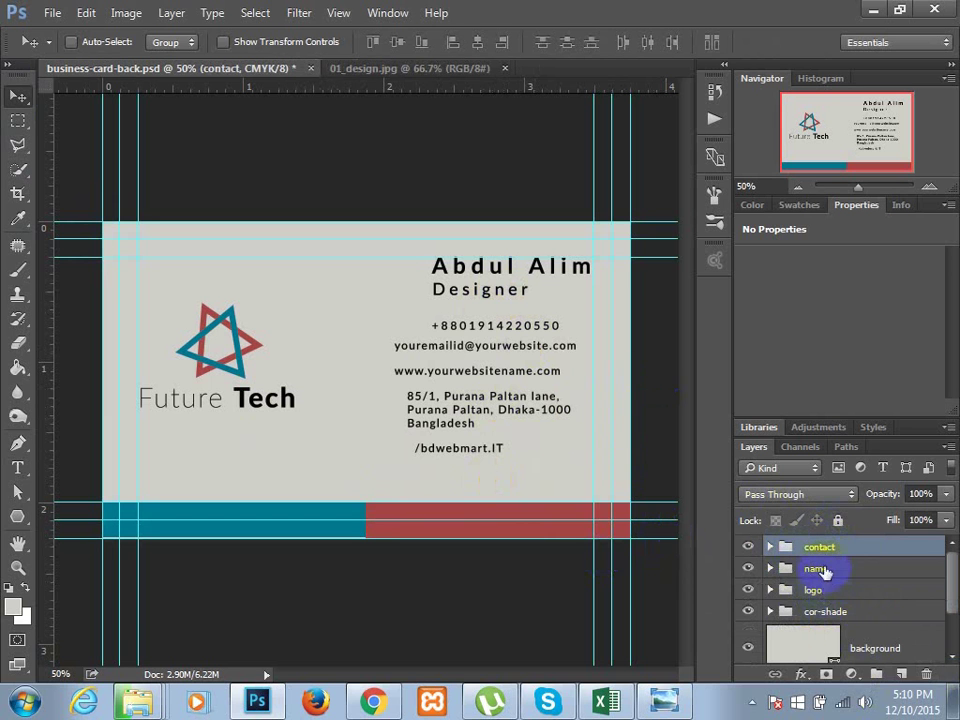
- Stack the contact group directly below the name group and delete the empty Layer 1
left_click(902, 675)
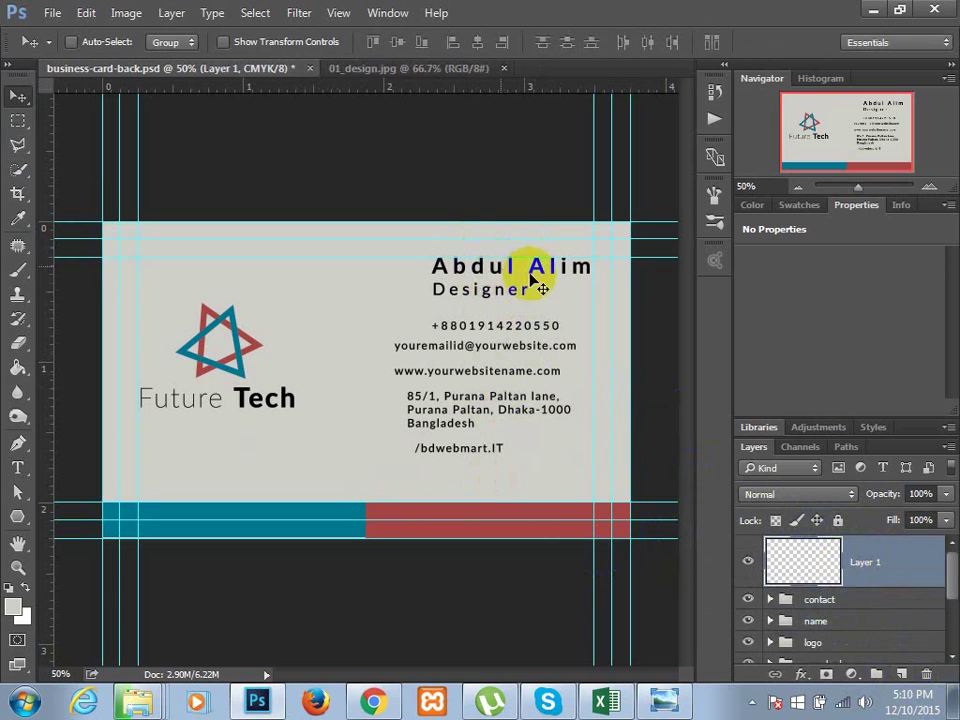
left_click_drag(843, 627, 838, 510)
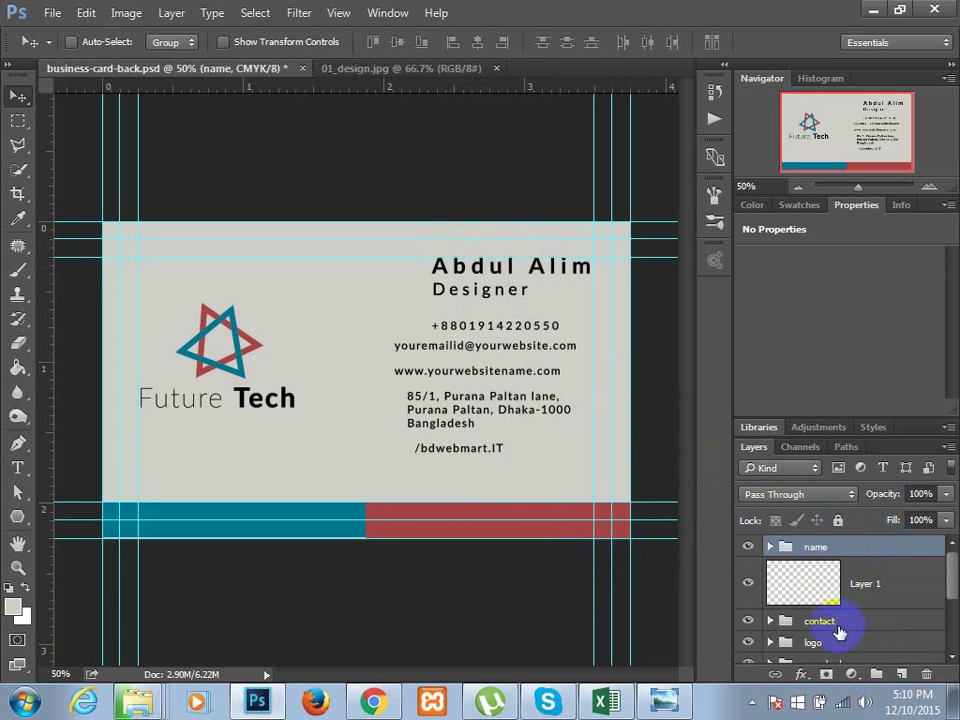
left_click_drag(838, 630, 846, 582)
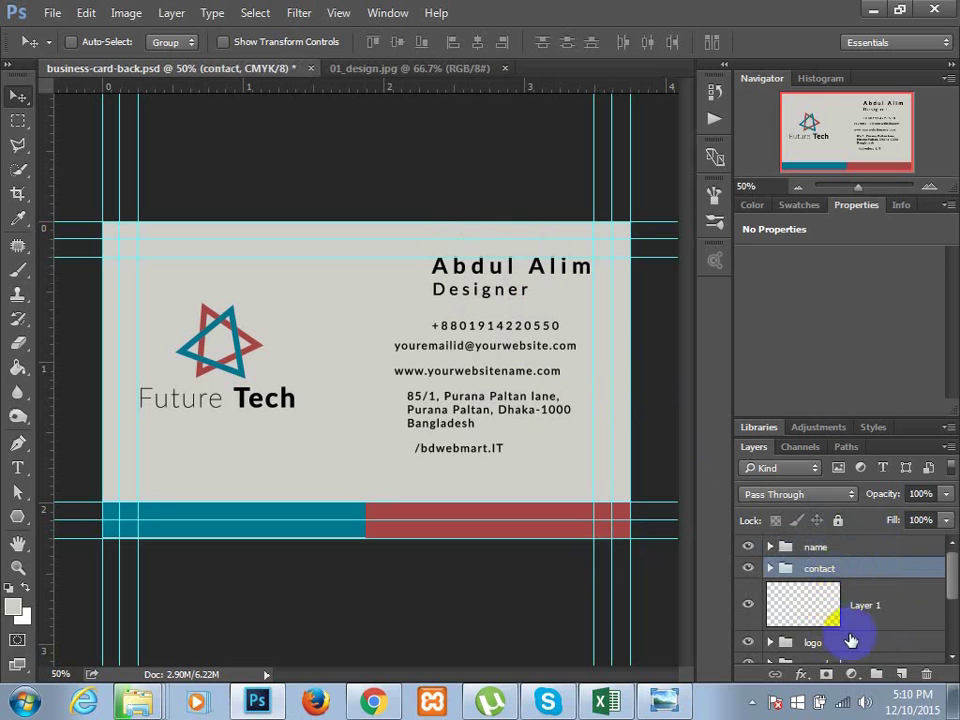
left_click(850, 607)
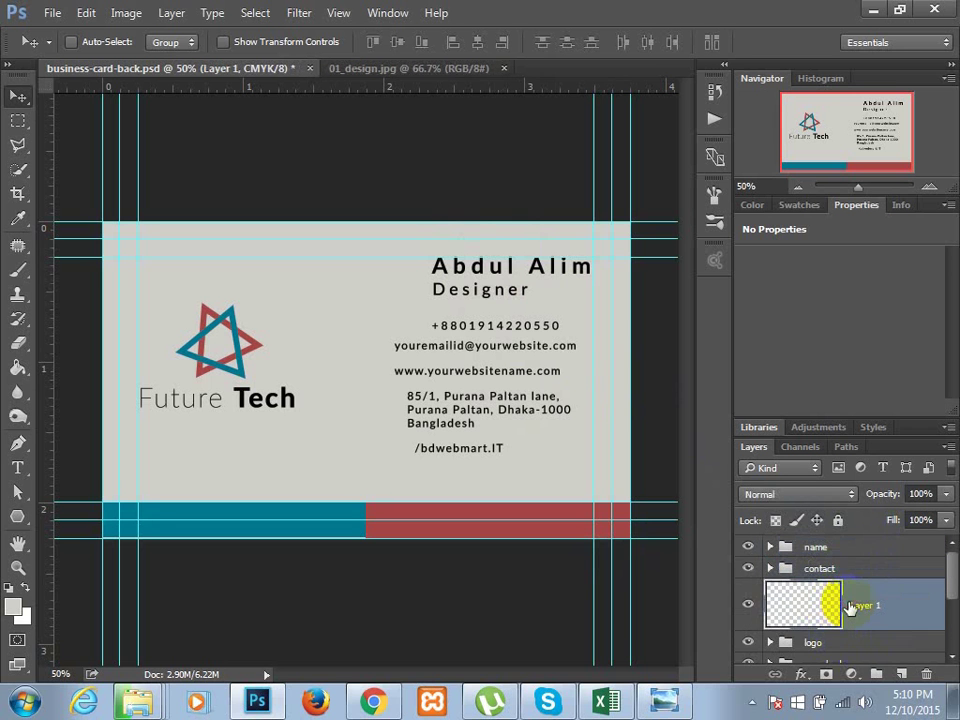
key("Delete")
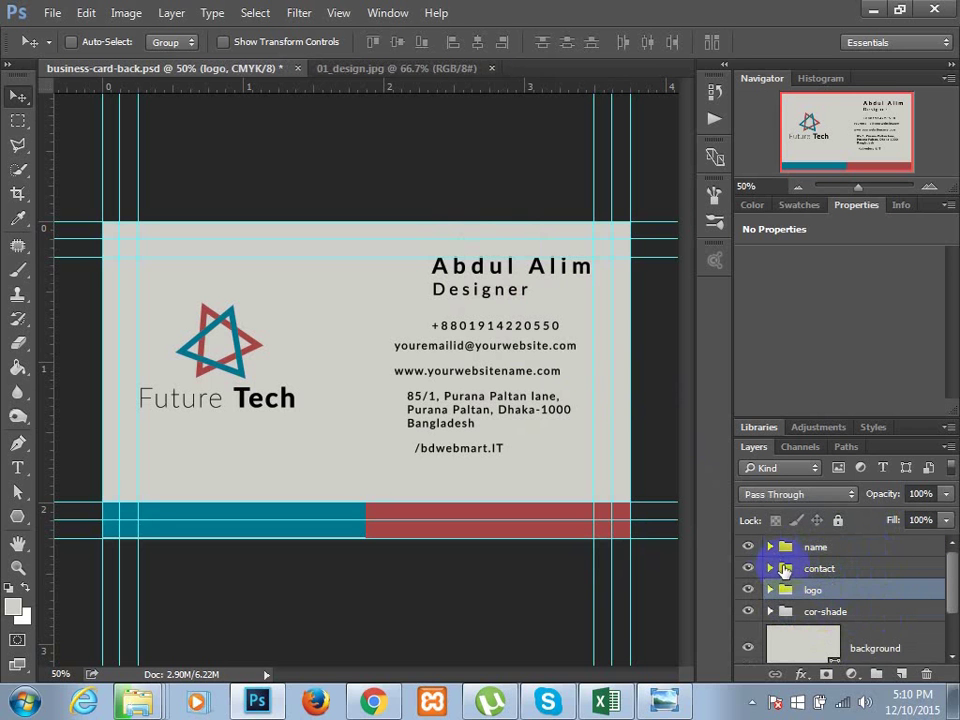
left_click(769, 569)
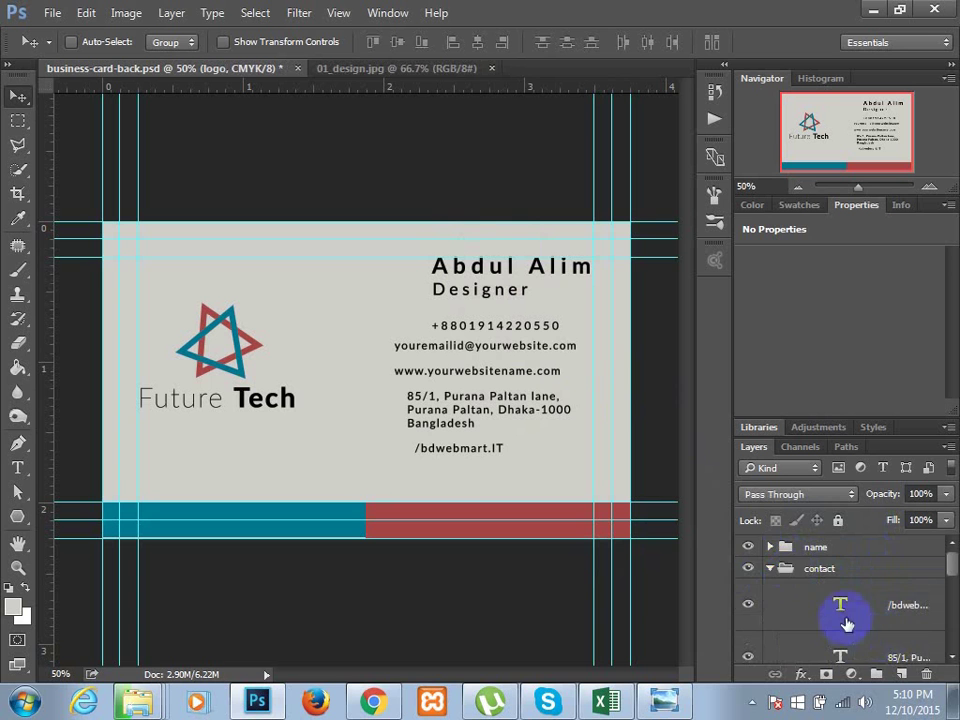
- Reorder the email and neighbouring text layers within the contact group
scroll(846, 622, "down", 1)
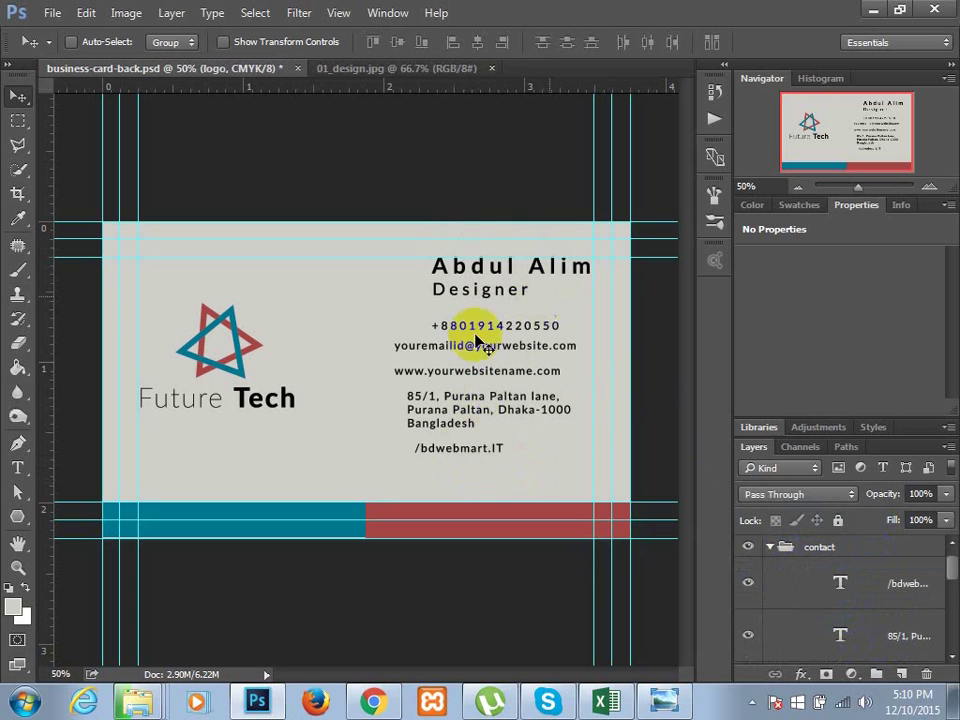
scroll(858, 642, "down", 1)
scroll(860, 646, "down", 2)
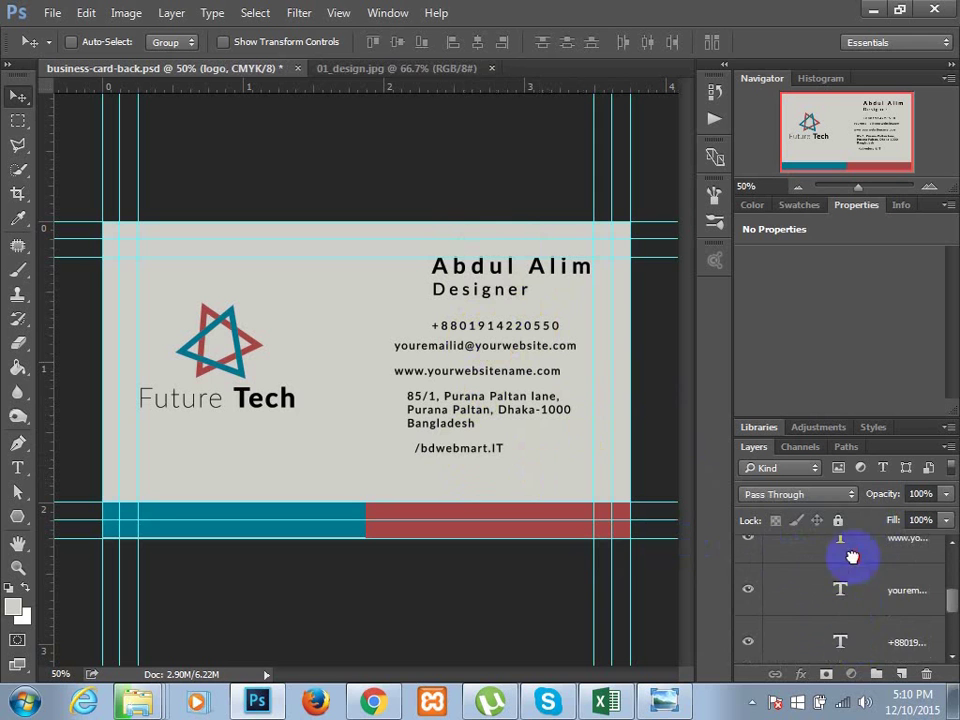
scroll(848, 550, "down", 3)
scroll(825, 589, "up", 3)
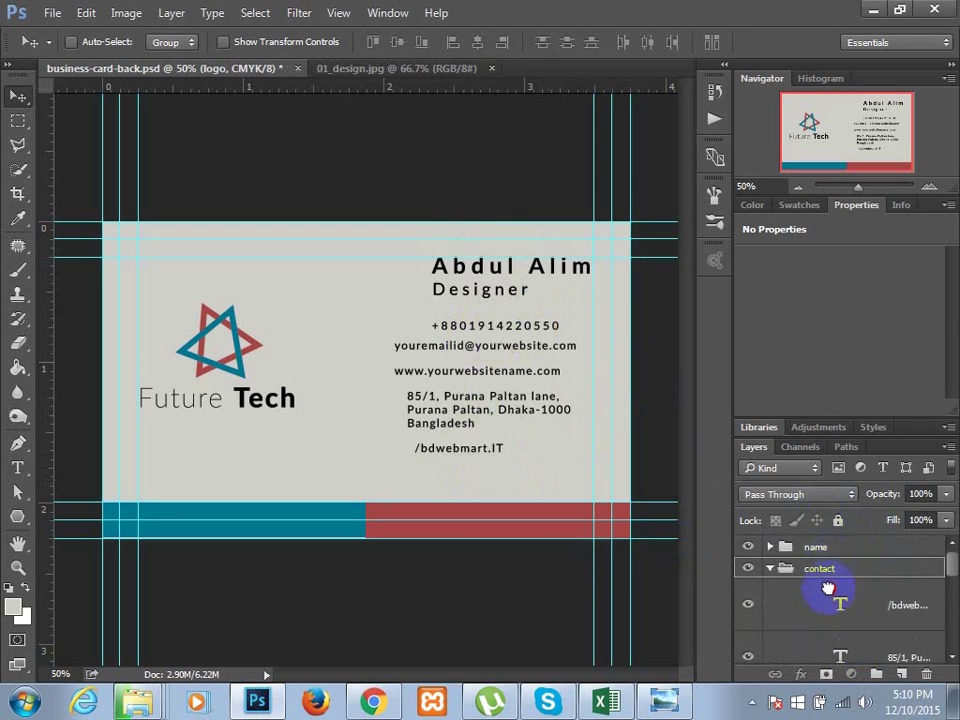
left_click(838, 606)
scroll(857, 613, "down", 4)
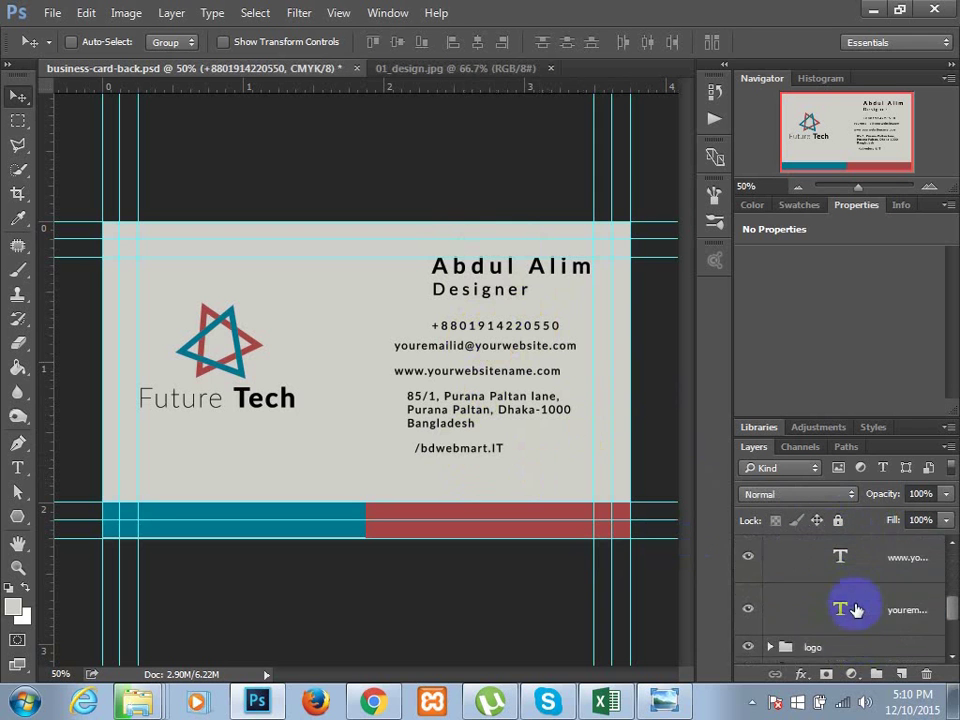
scroll(852, 611, "up", 1)
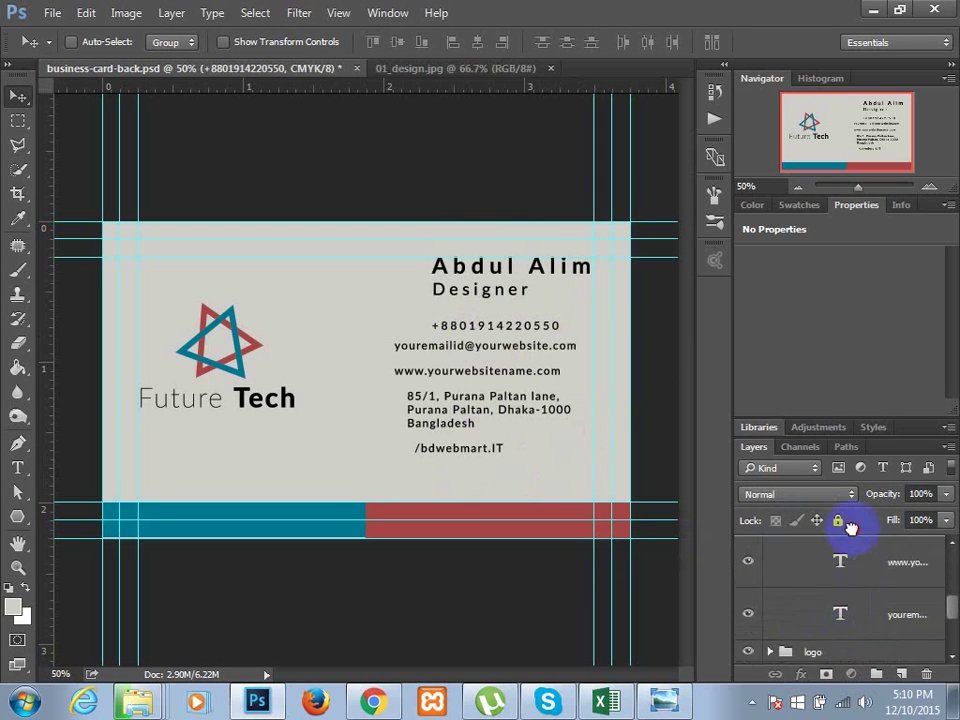
scroll(855, 545, "up", 3)
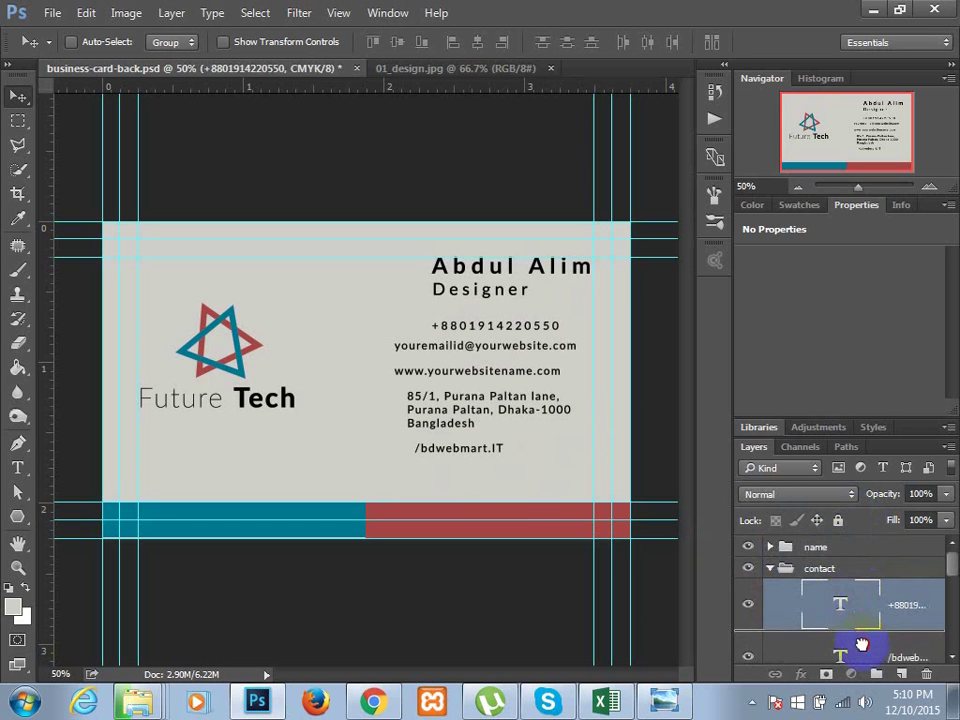
scroll(861, 644, "down", 1)
left_click_drag(862, 628, 852, 601)
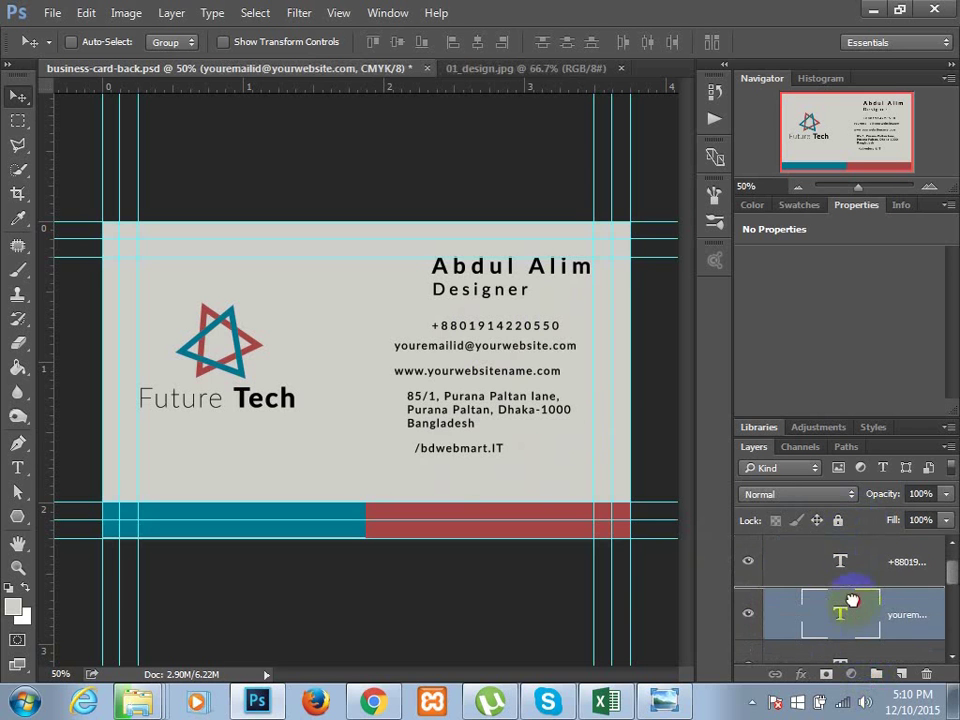
left_click_drag(852, 661, 850, 622)
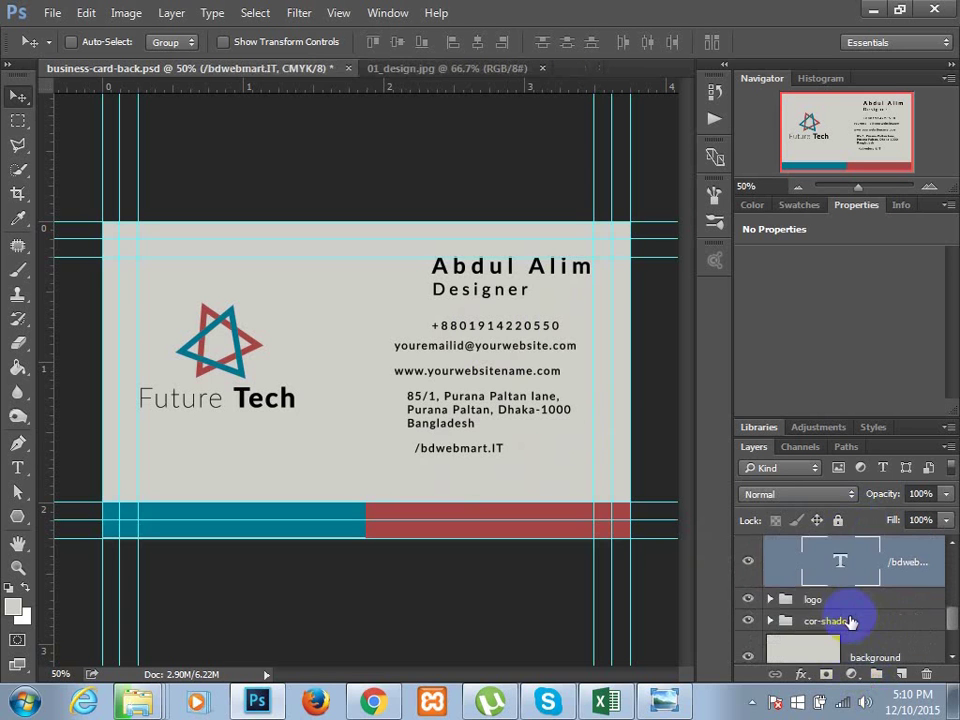
- Left-align the phone-through-social-handle contact lines and distribute their vertical centers evenly
scroll(861, 621, "up", 5)
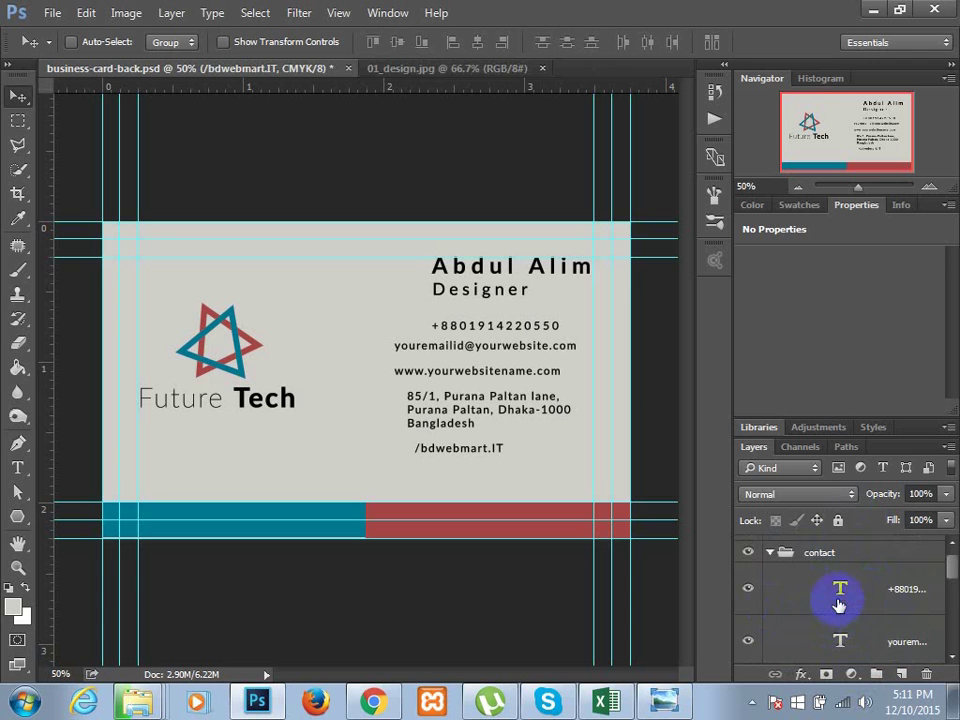
left_click(839, 601)
scroll(835, 610, "down", 3)
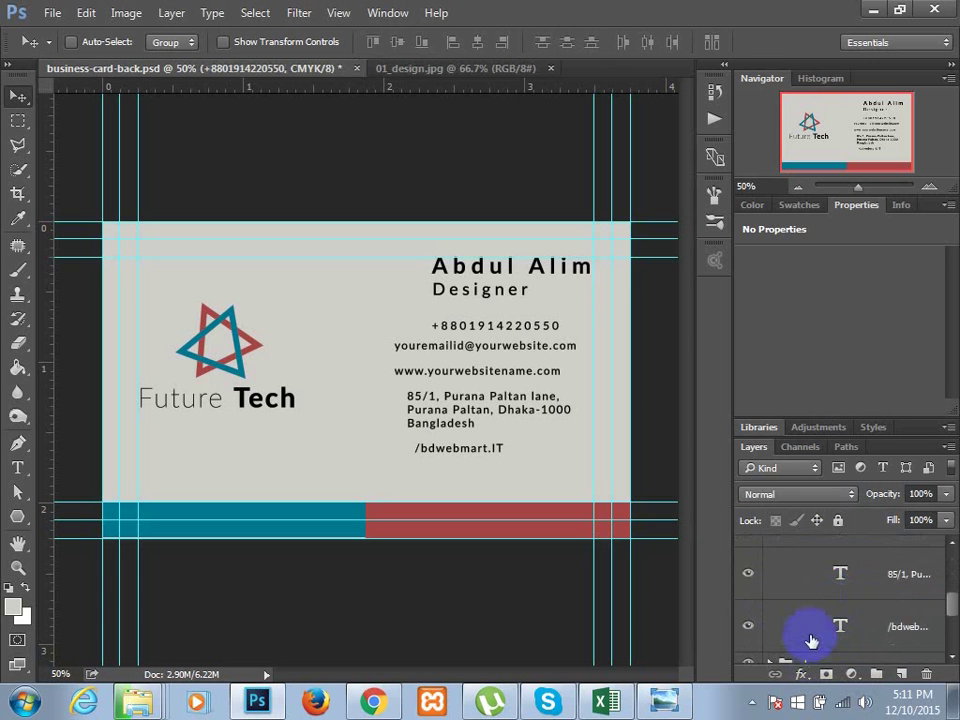
left_click(810, 638, "shift")
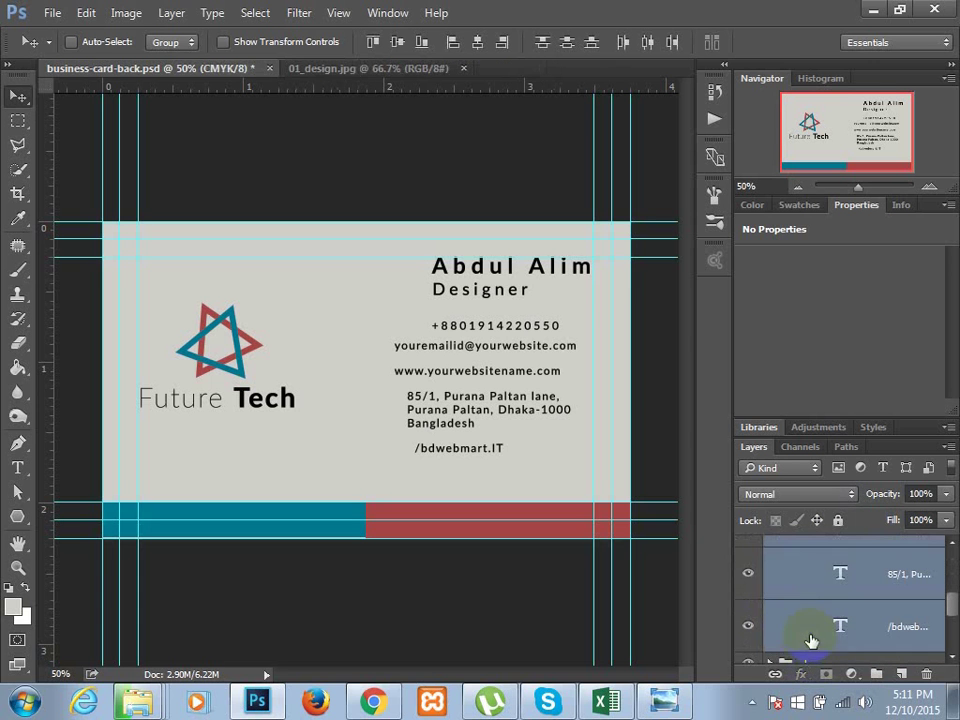
left_click(450, 44)
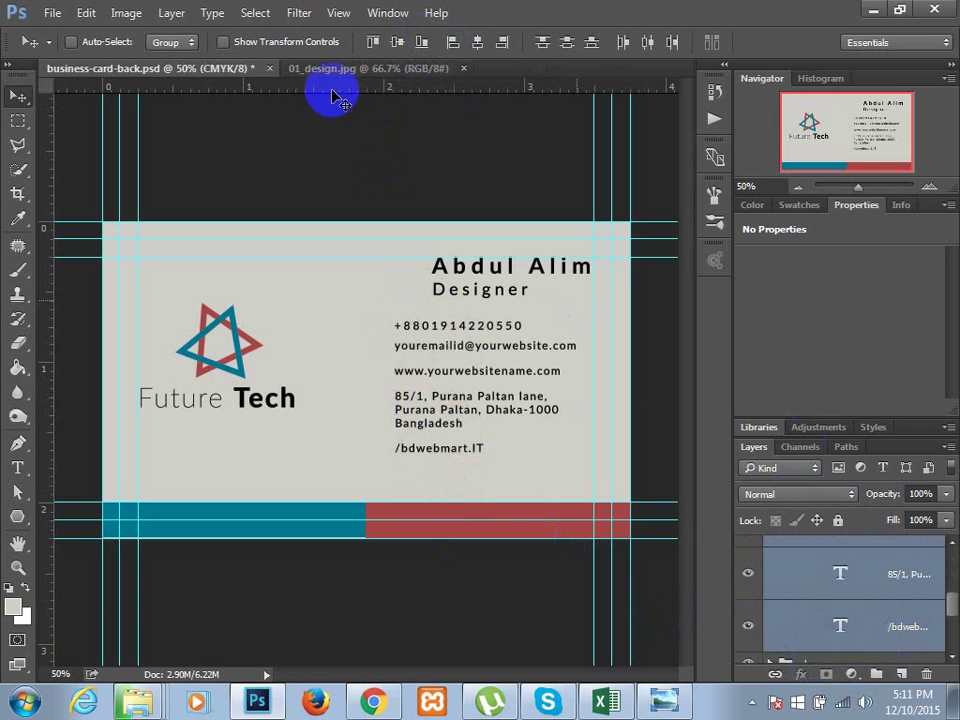
left_click(566, 43)
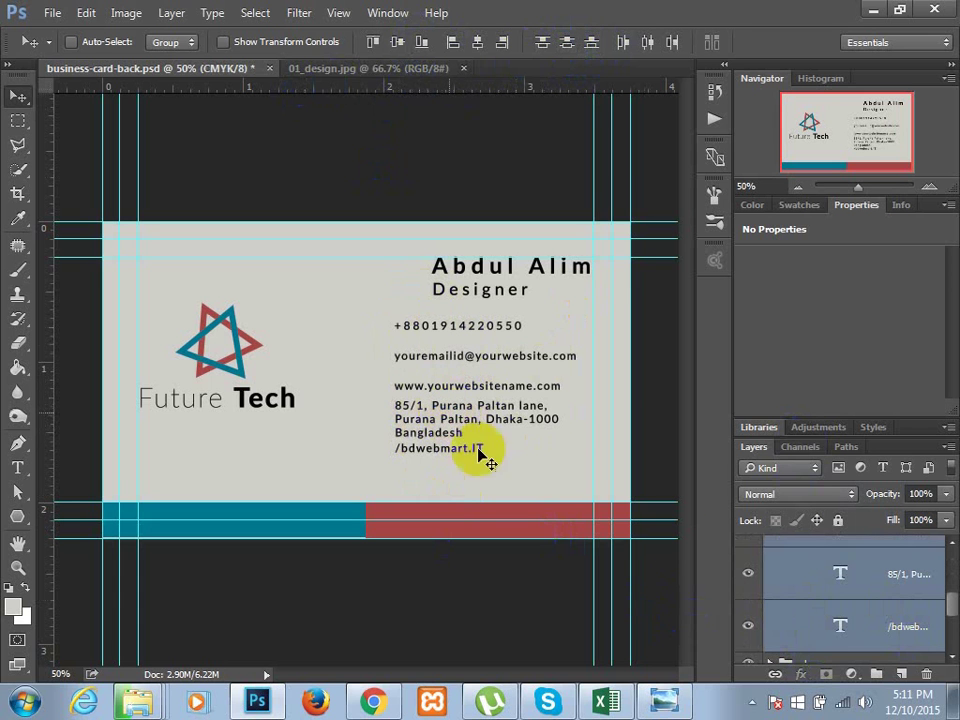
- Nudge the address text layer slightly lower
scroll(880, 620, "down", 3)
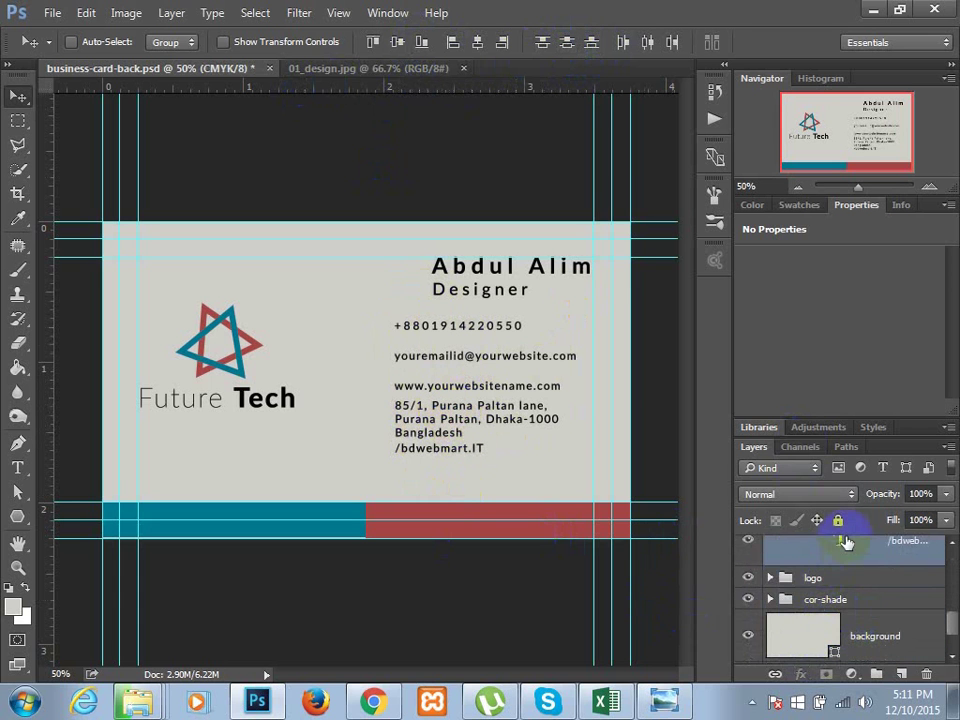
scroll(846, 530, "up", 1)
left_click(847, 562)
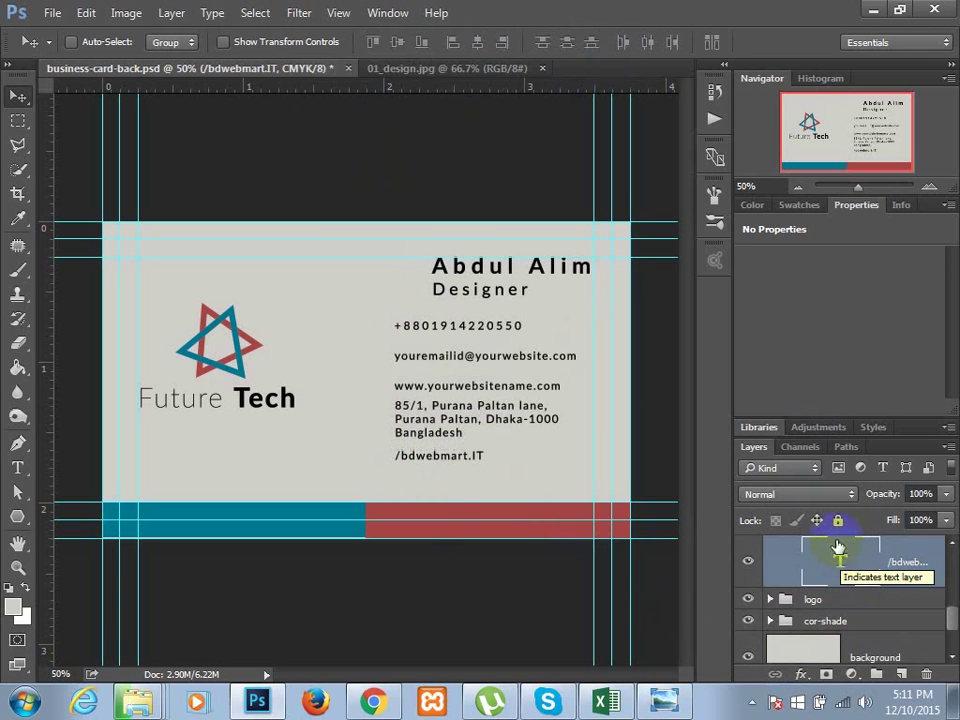
scroll(852, 562, "up", 1)
left_click(853, 562)
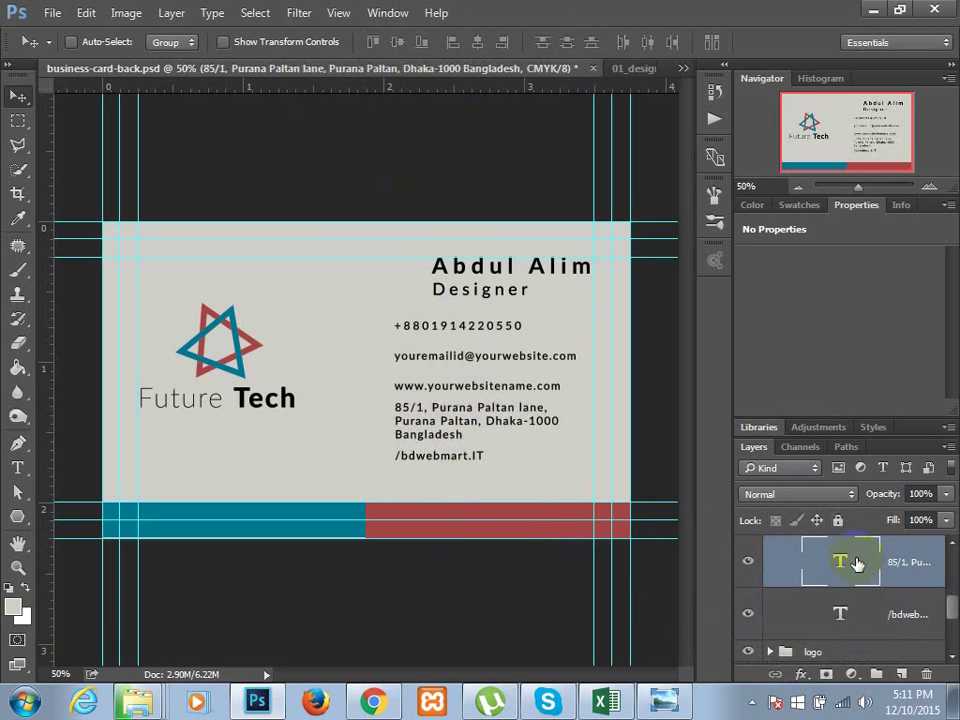
key("Down")
key("Down")
key("Down")
key("Down")
left_click(857, 561)
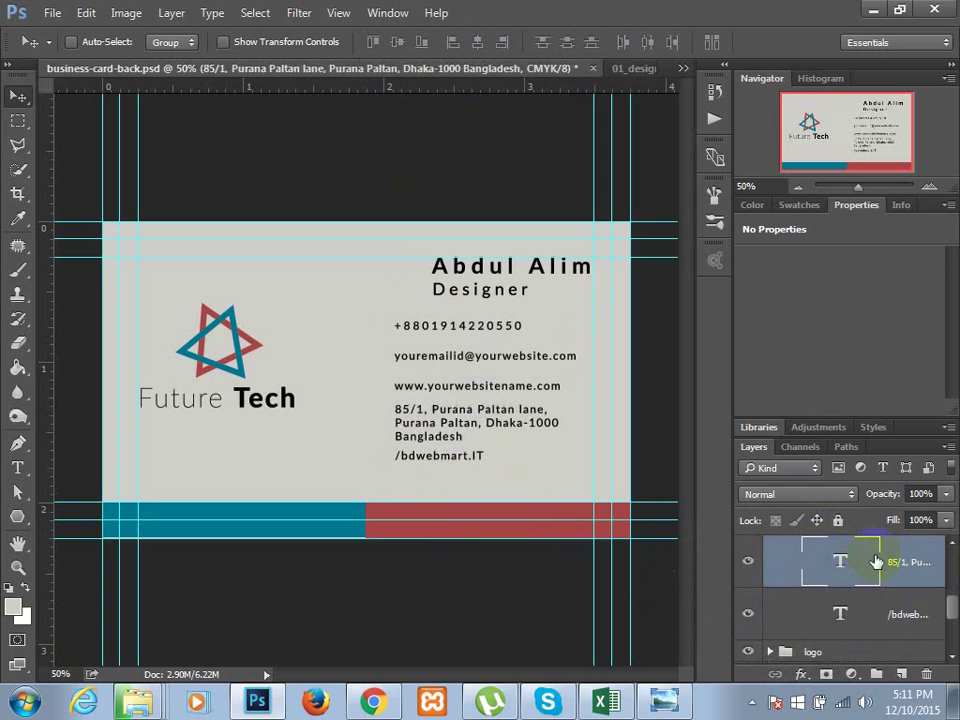
- Distribute the vertical centers of the phone, email and social handle lines evenly
left_click(870, 615)
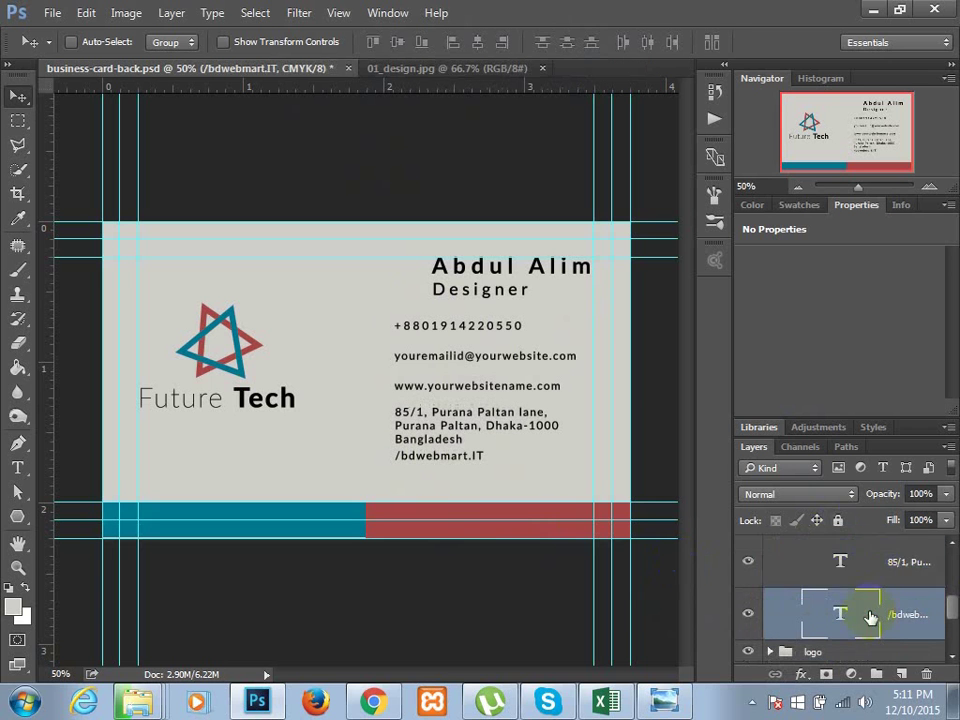
scroll(870, 617, "down", 1)
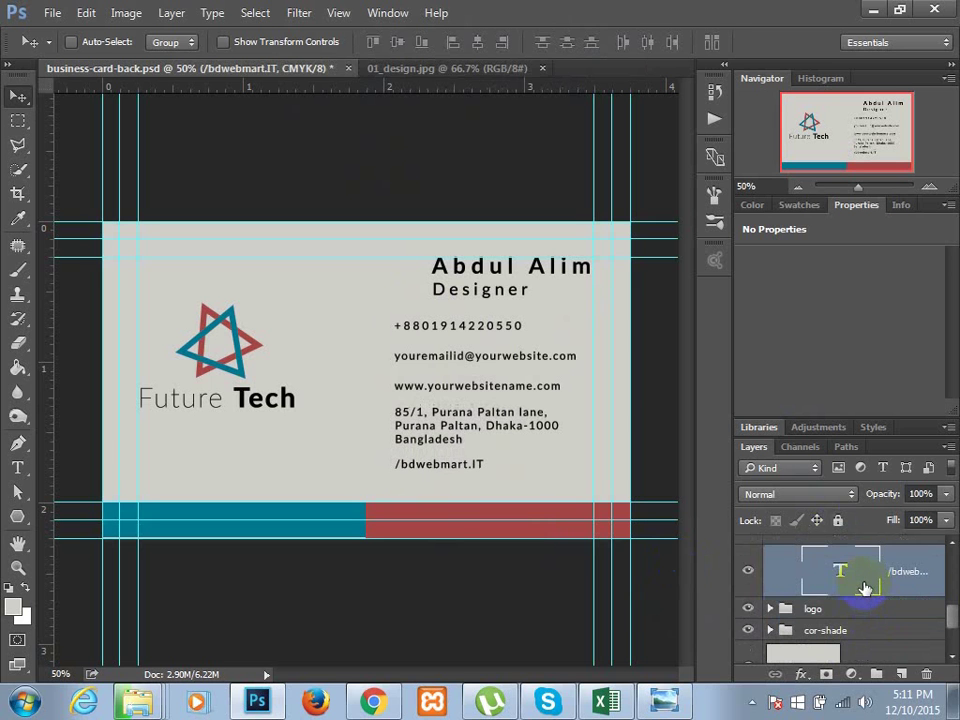
scroll(889, 596, "up", 2)
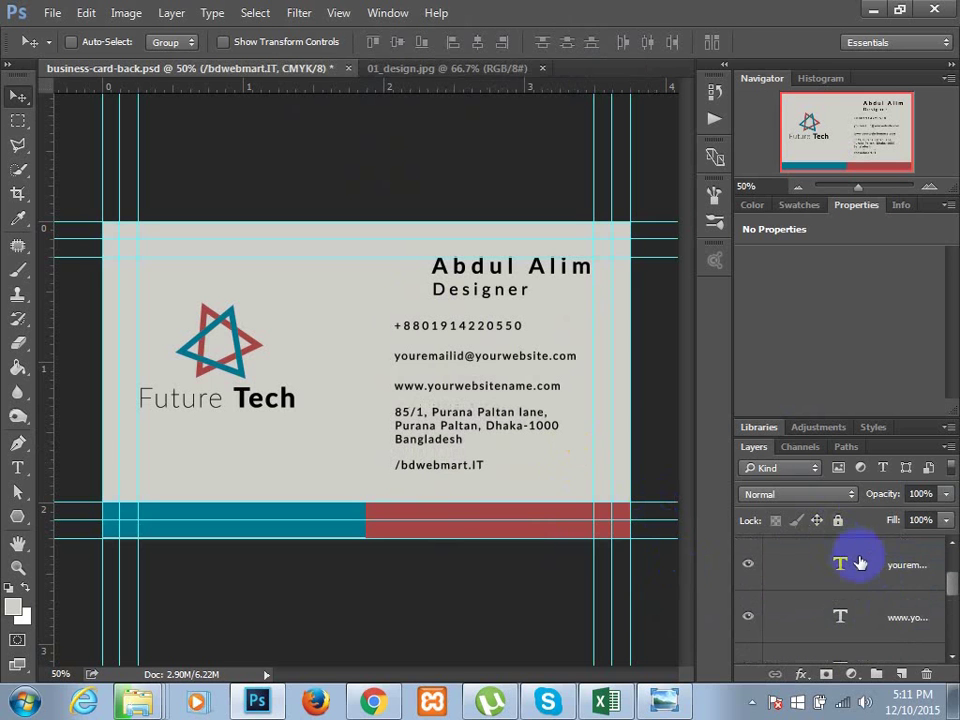
left_click(860, 564)
scroll(860, 566, "up", 1)
left_click(864, 580)
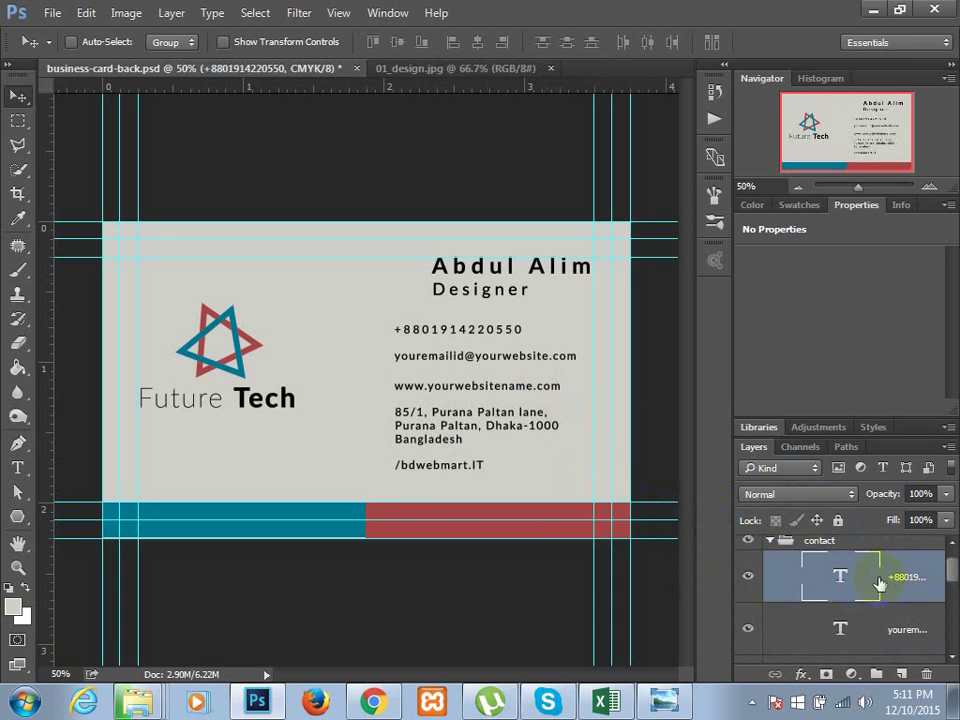
scroll(876, 595, "down", 1)
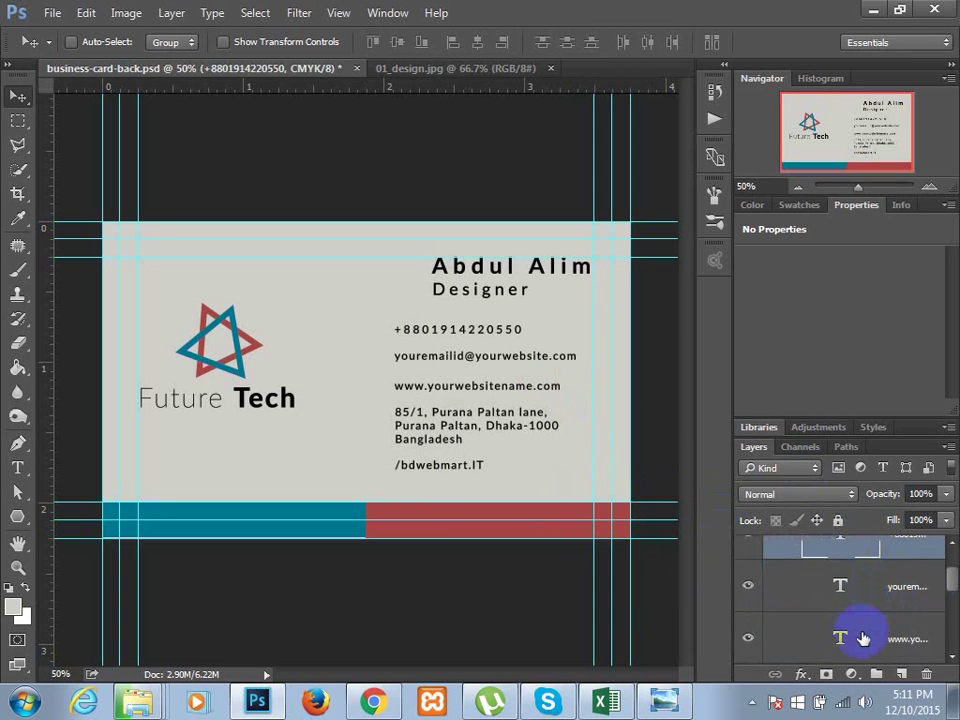
left_click(862, 638, "shift")
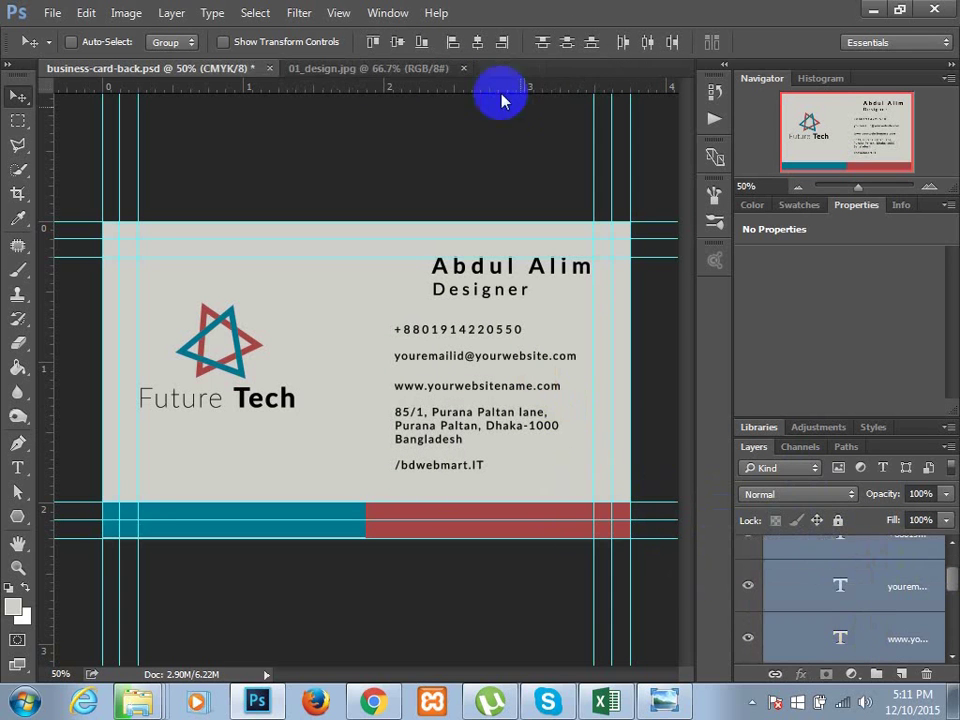
left_click(566, 44)
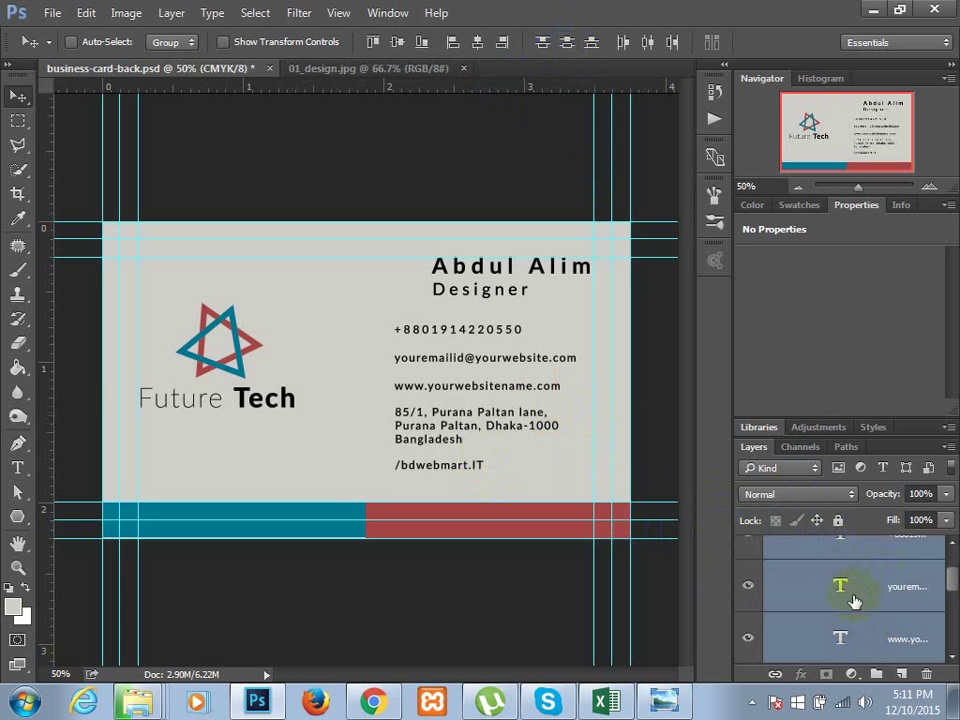
- Realign the email line with the others and move the whole contact block up about 20 px
left_click(775, 584)
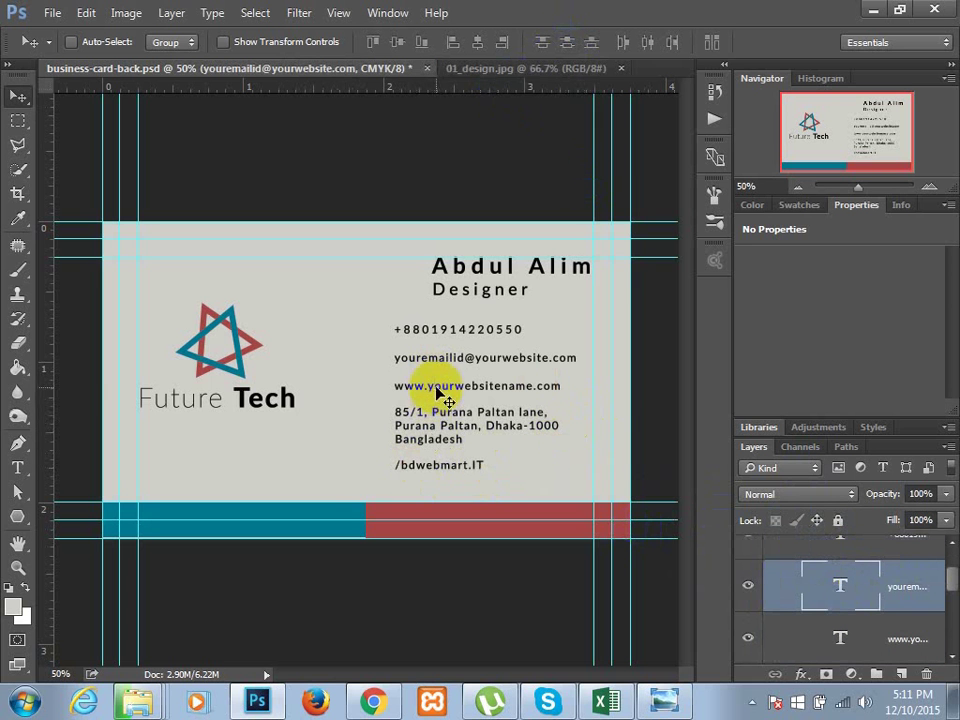
mouse_move(439, 390)
left_mouse_down()
mouse_move(444, 380)
mouse_move(438, 393)
left_mouse_up()
scroll(818, 585, "up", 2)
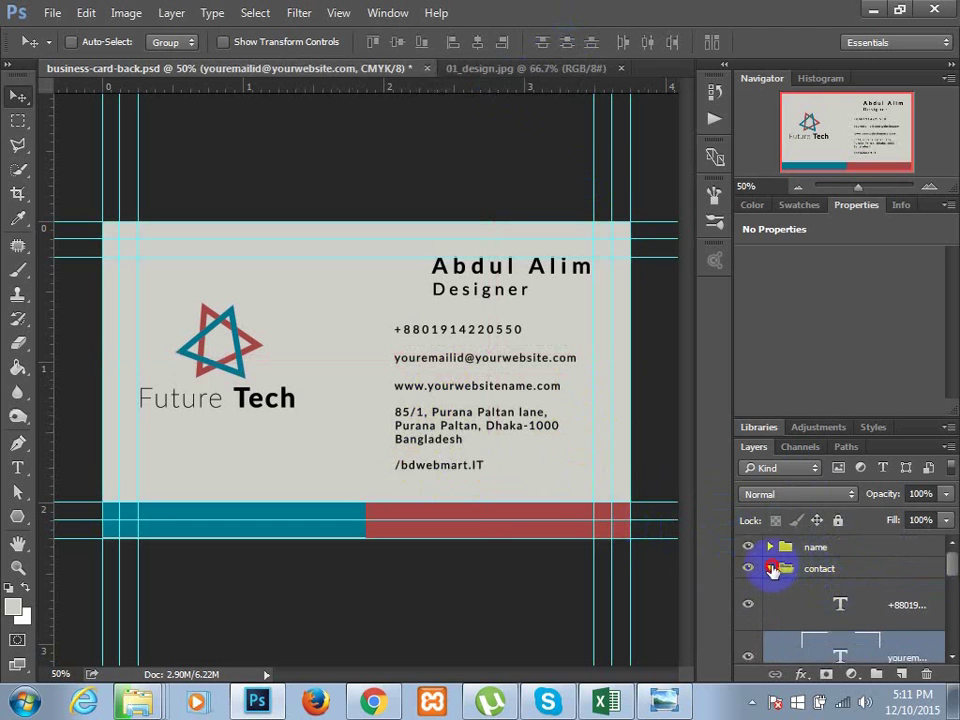
left_click(772, 570)
left_click_drag(454, 420, 452, 421)
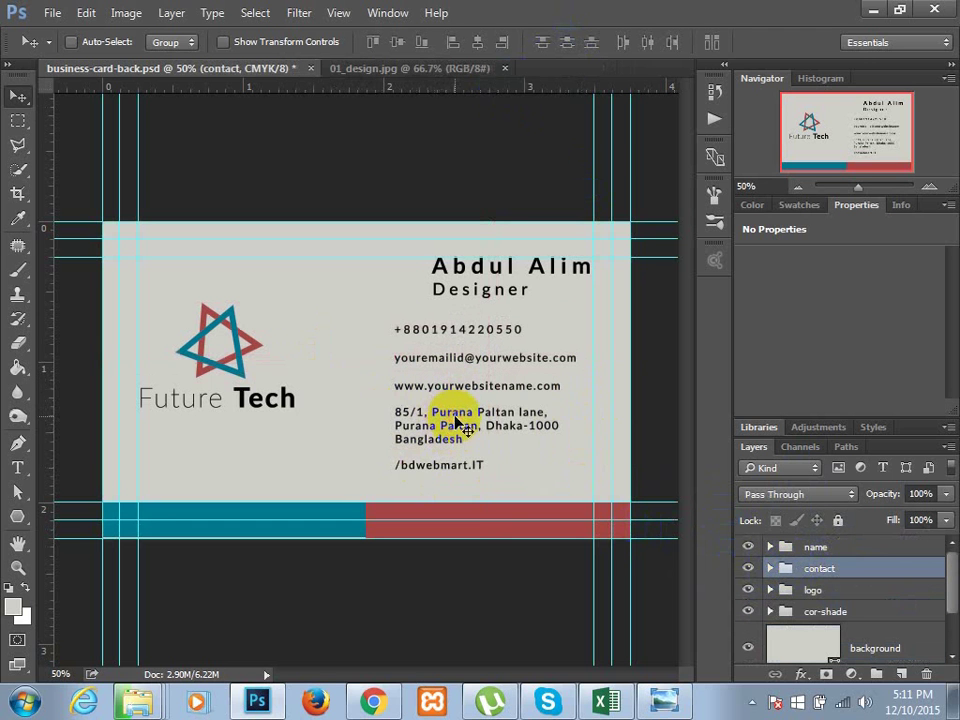
key("Right")
key("Right")
key("Right")
key("Right")
key("Right")
key("Right")
key("Right")
key("Right")
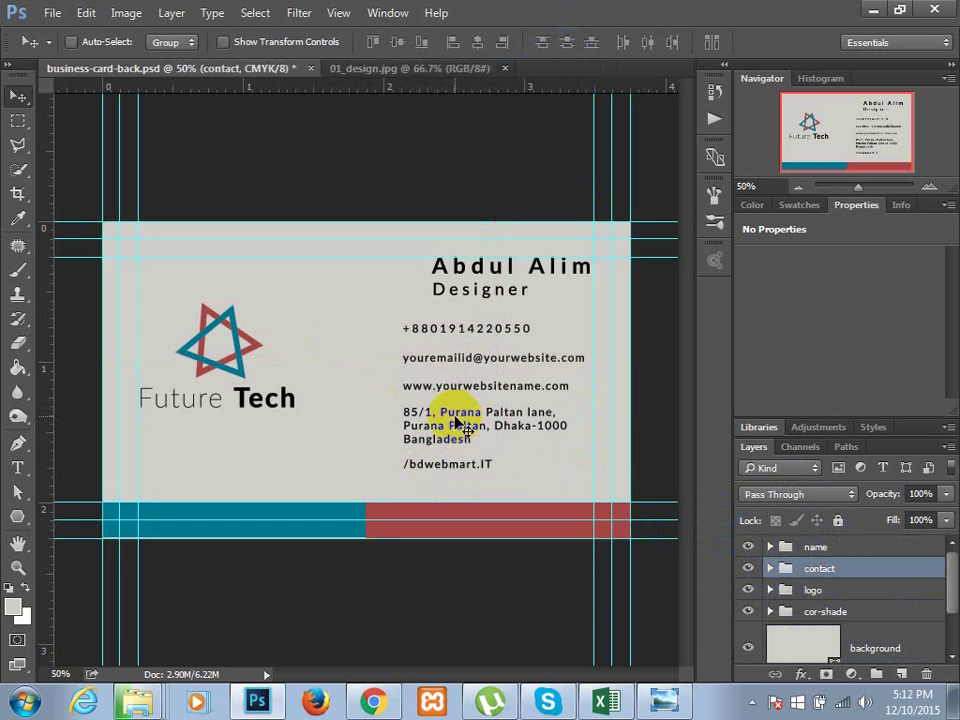
key("Left")
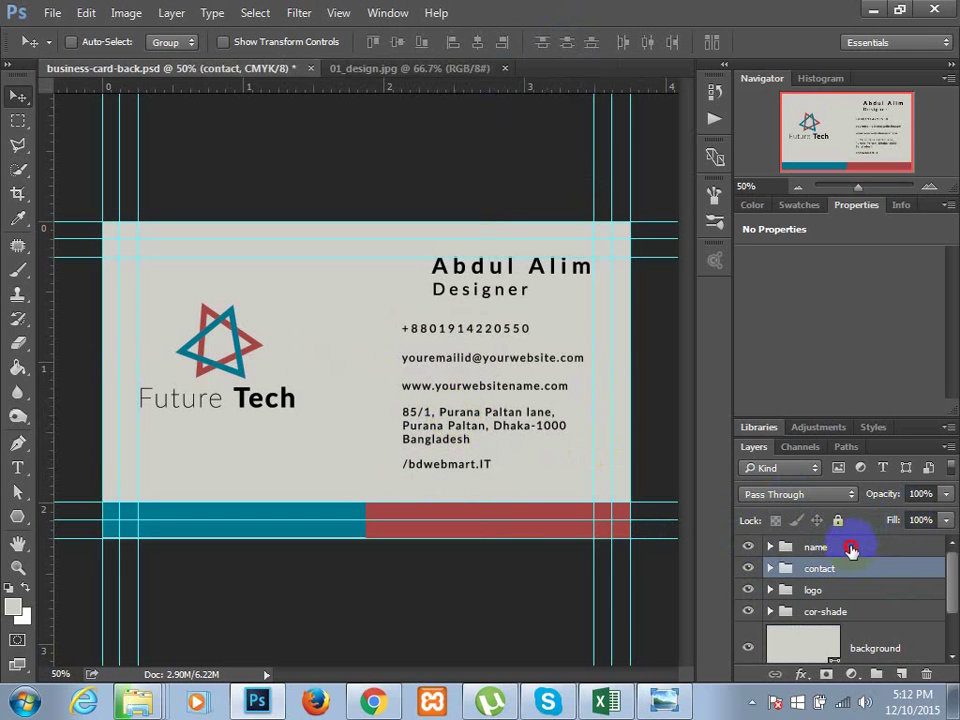
left_click(850, 548)
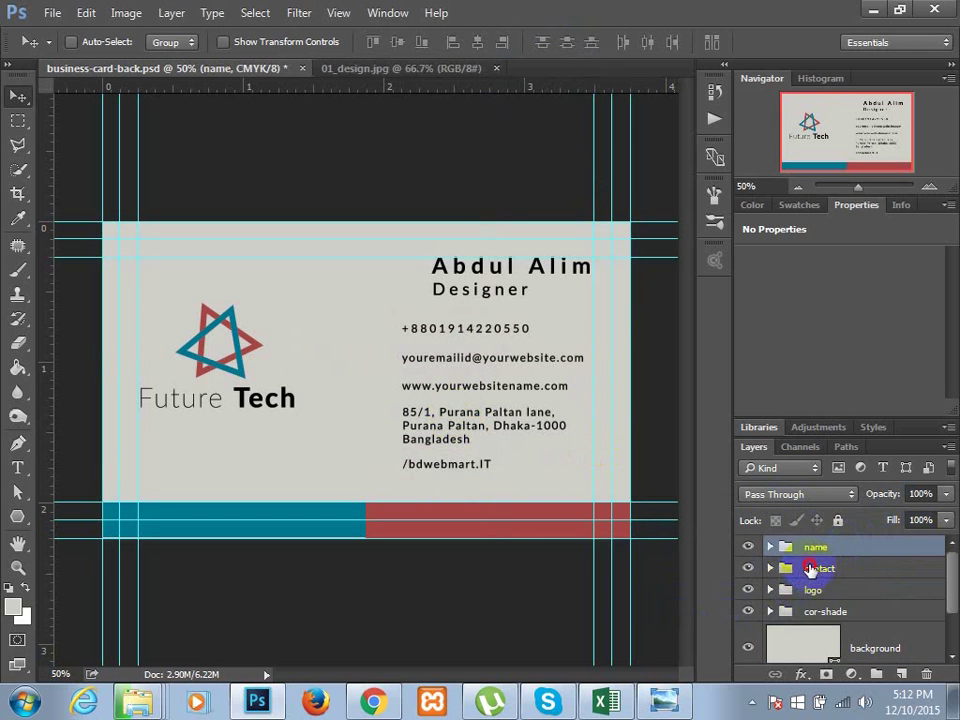
- Left-align the name group with contact, nudge it left, and add an empty layer above contact
left_click(812, 568, "shift")
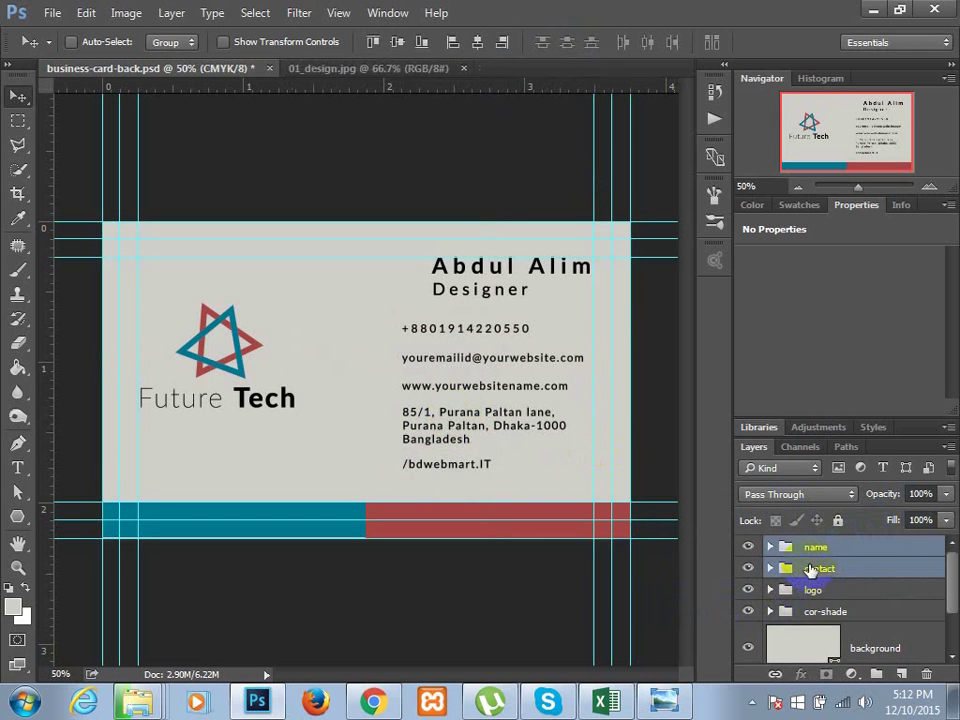
left_click(452, 43)
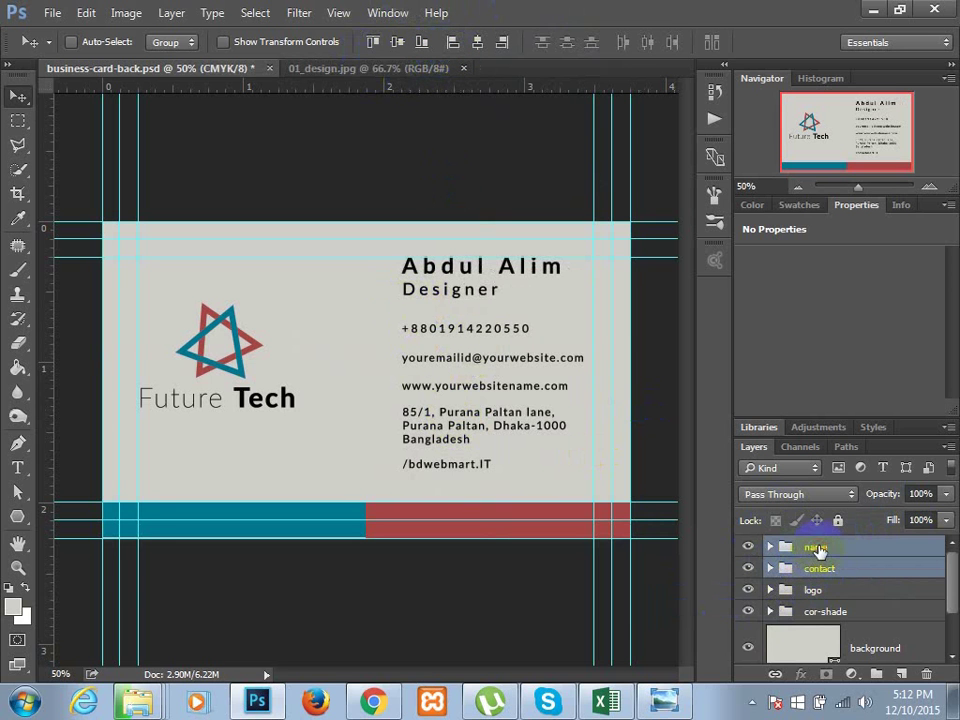
left_click(818, 548)
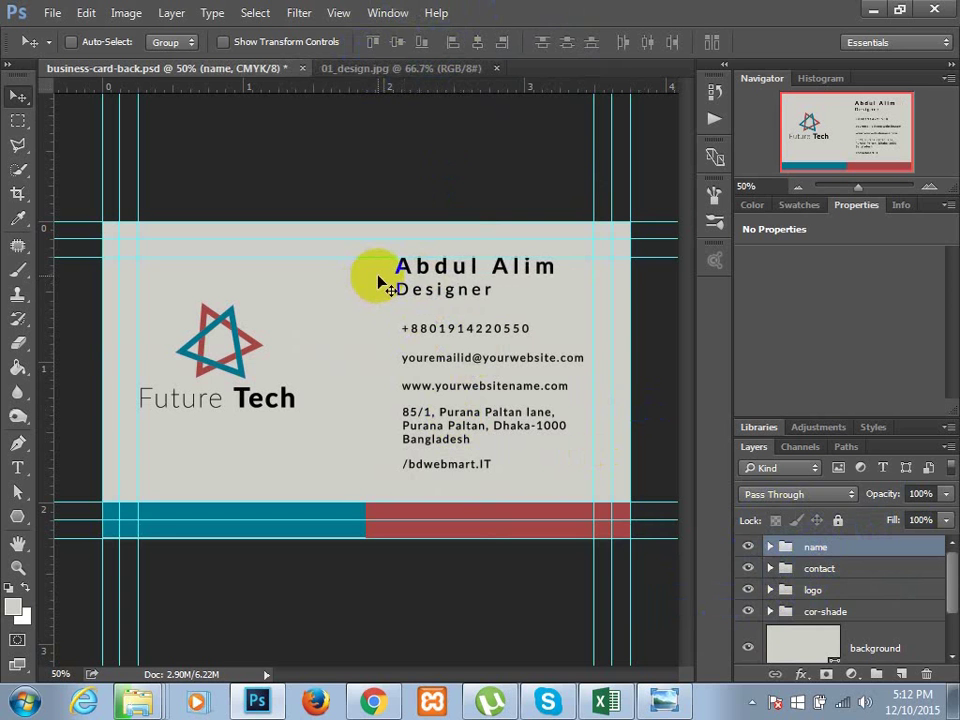
key("shift+Left")
key("shift+Left")
key("shift+Left")
key("shift+Left")
key("shift+Left")
key("shift+Left")
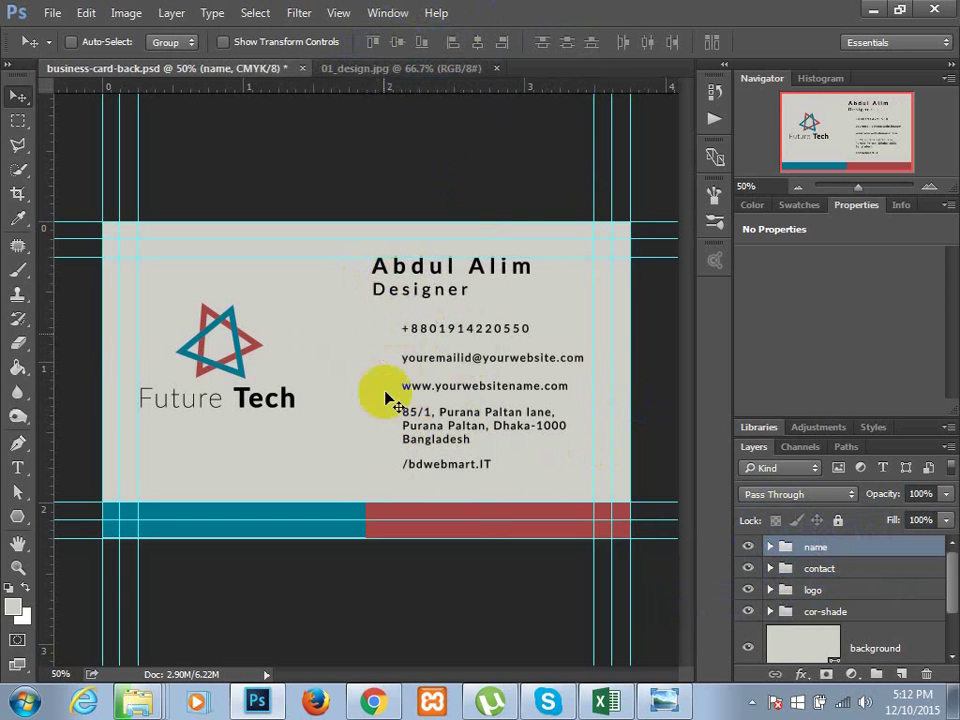
key("shift+Left")
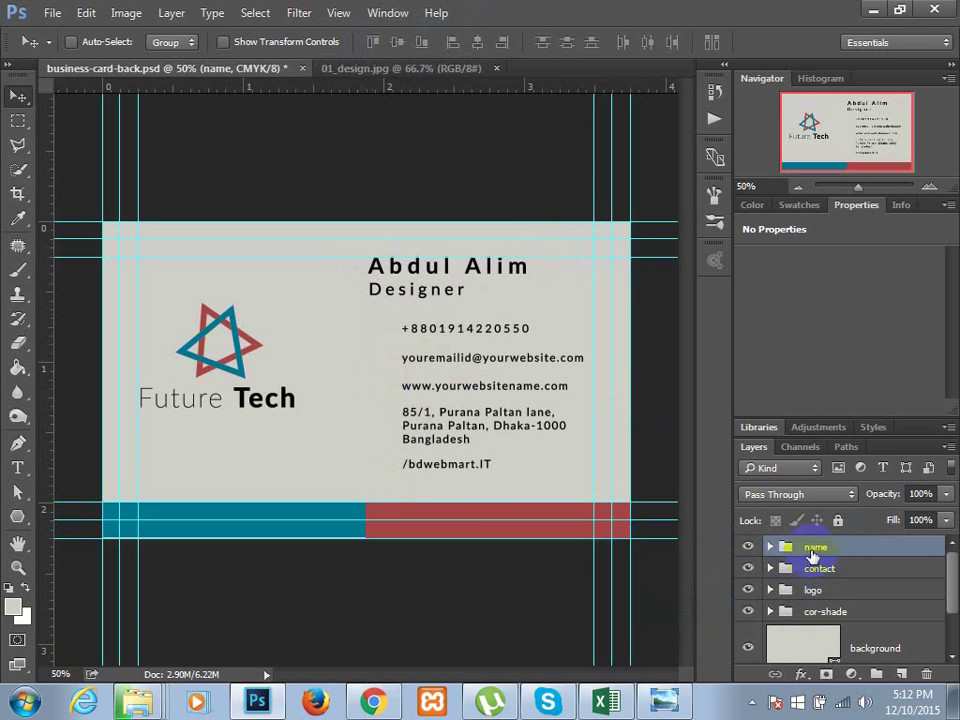
left_click(836, 574)
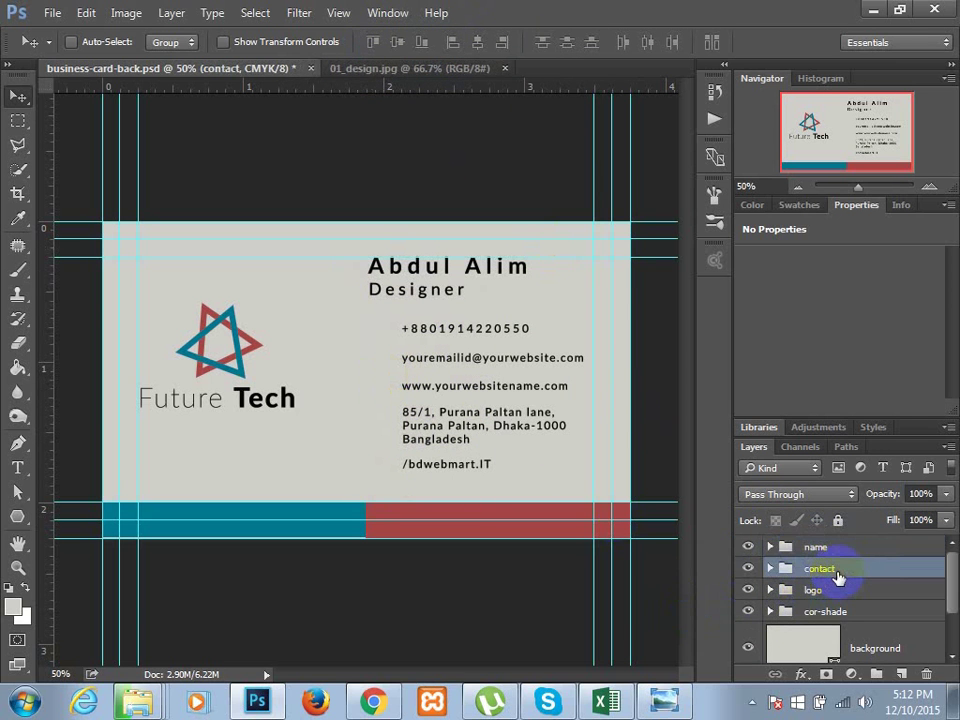
left_click(902, 676)
- In Explorer, open projects > icons and select the call10.png phone icon
left_click(880, 12)
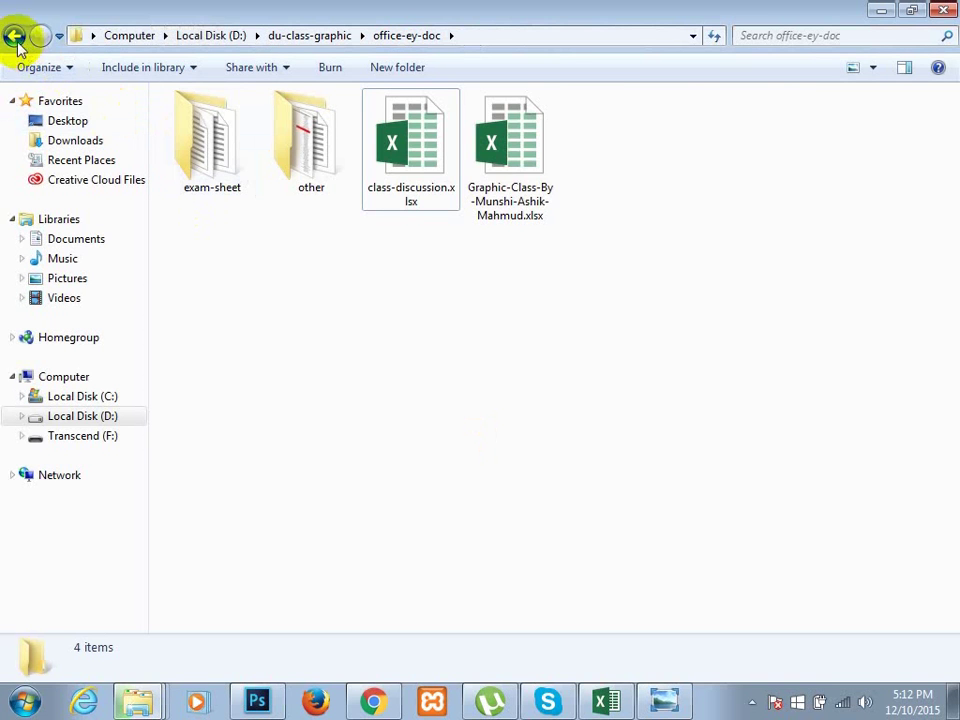
left_click(14, 36)
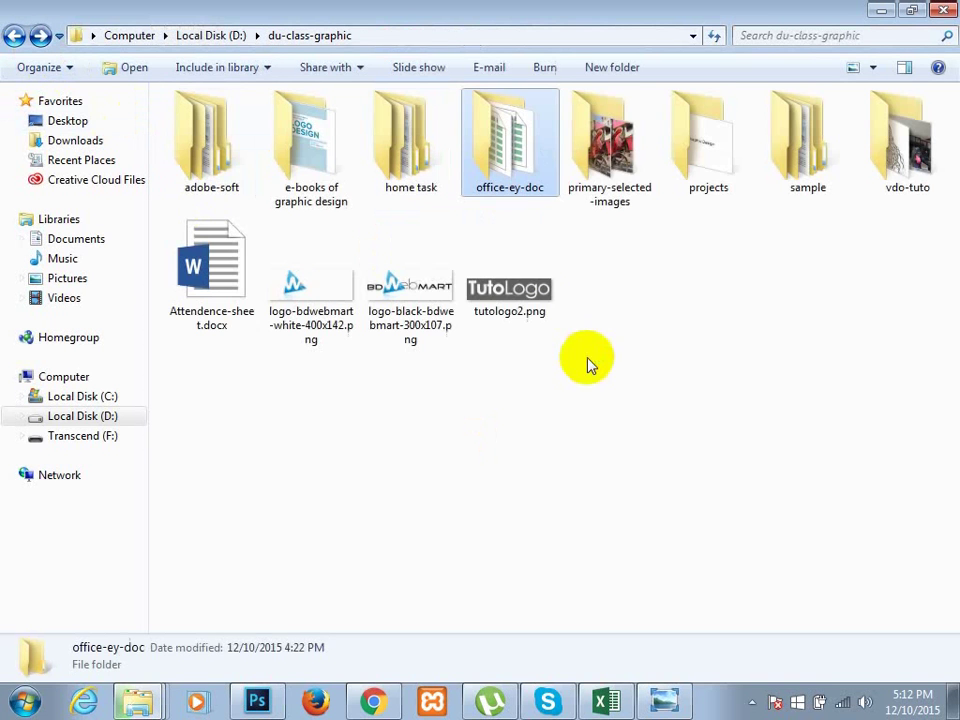
double_click(688, 165)
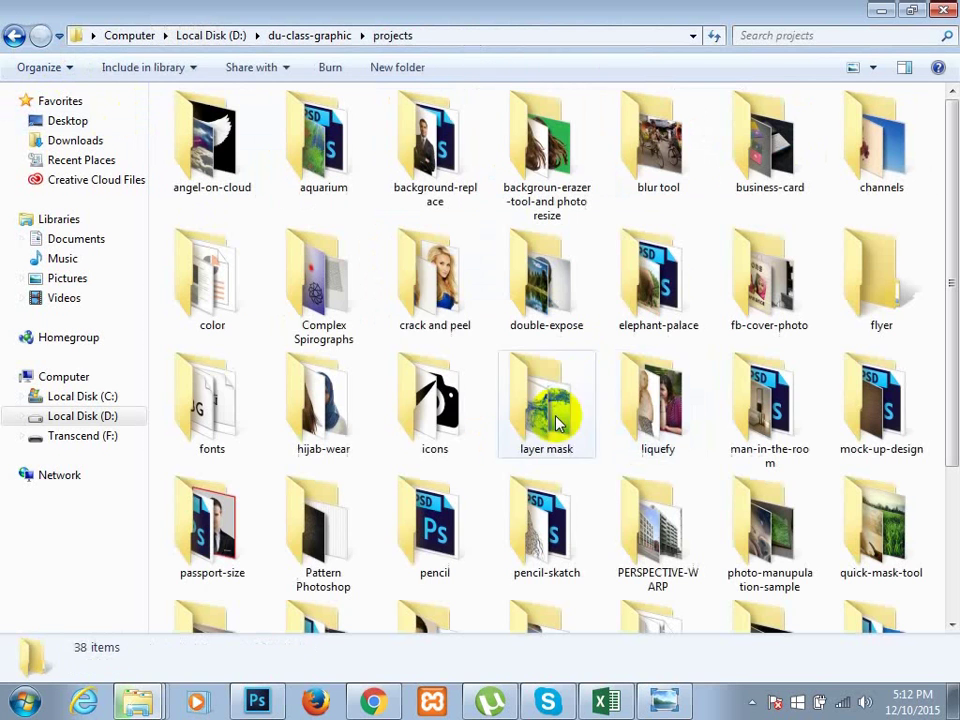
left_click(435, 320)
left_click(435, 405)
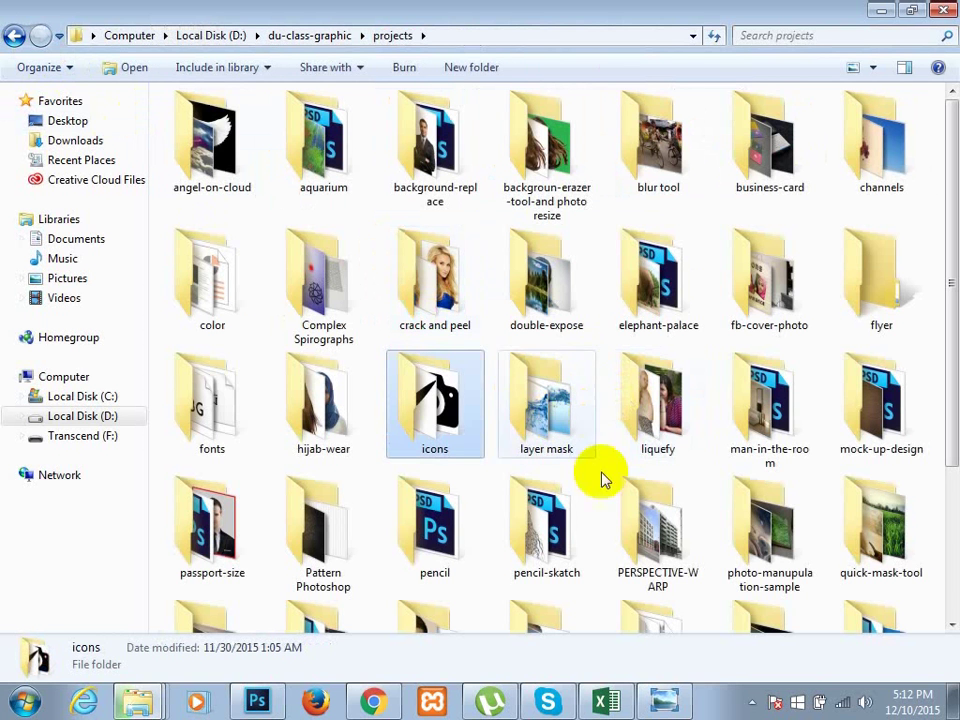
double_click(435, 420)
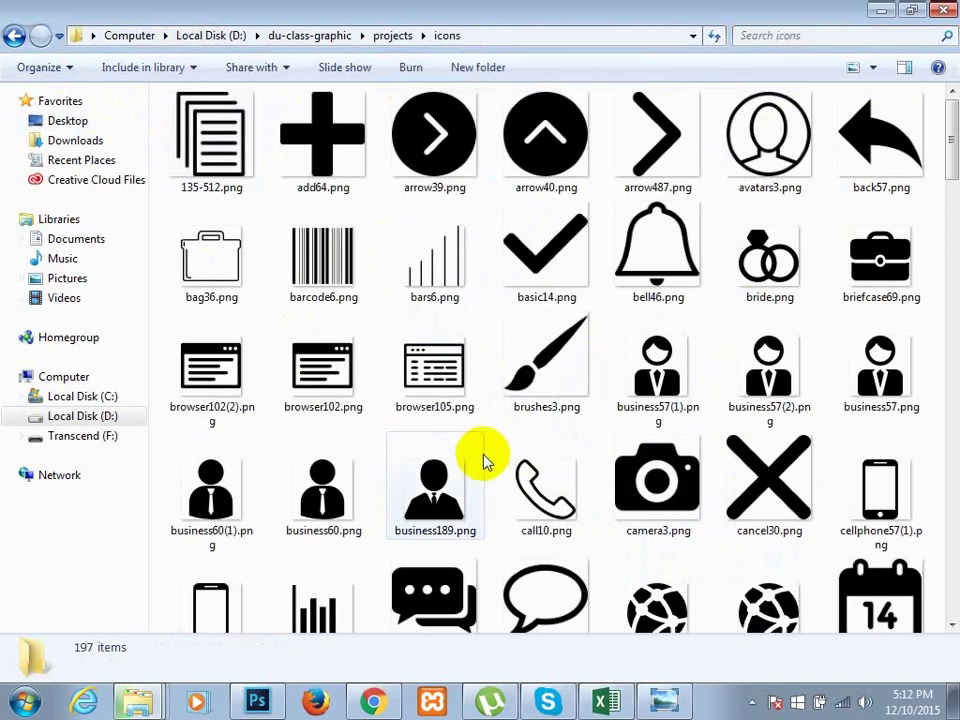
left_click(425, 493)
scroll(407, 489, "down", 7)
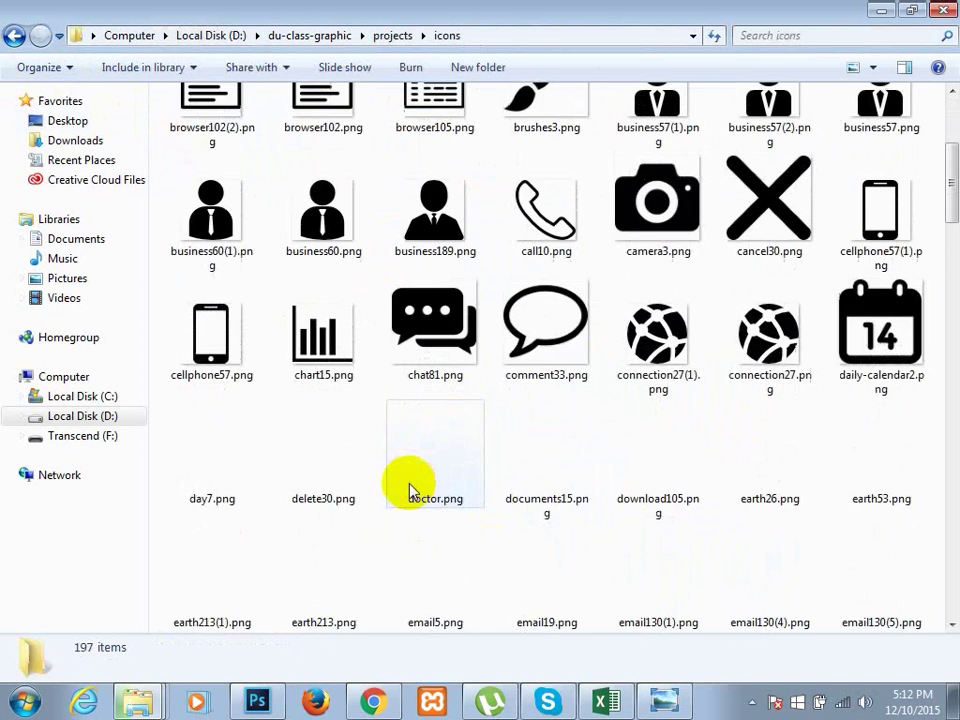
scroll(572, 456, "up", 7)
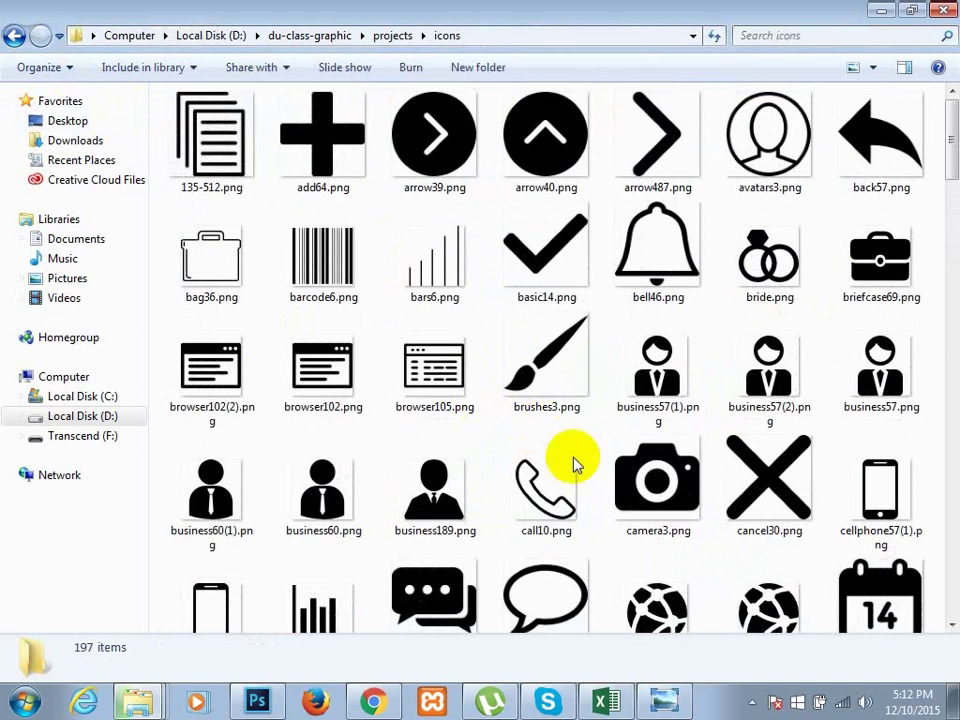
left_click(545, 507)
- Place call10.png onto the card document and shrink the oversized phone icon
left_click_drag(538, 497, 330, 470)
left_click_drag(333, 368, 356, 380)
left_click_drag(512, 230, 248, 522)
key("Return")
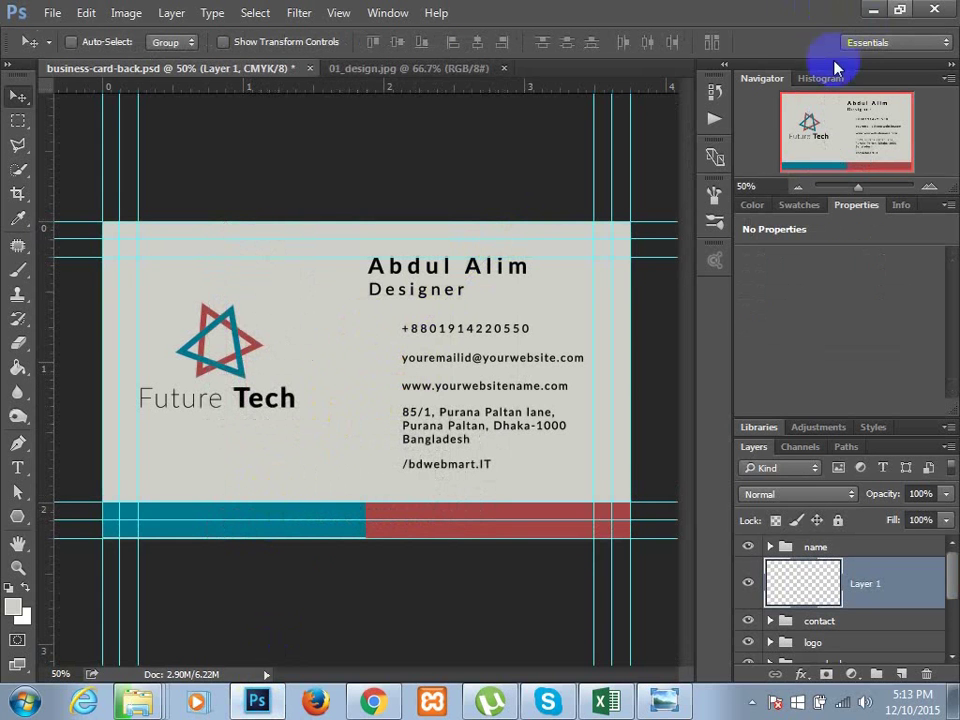
- Place call10.png again, scale it to a tiny size, and set it beside the phone number
left_click(872, 10)
left_click_drag(551, 474, 400, 380)
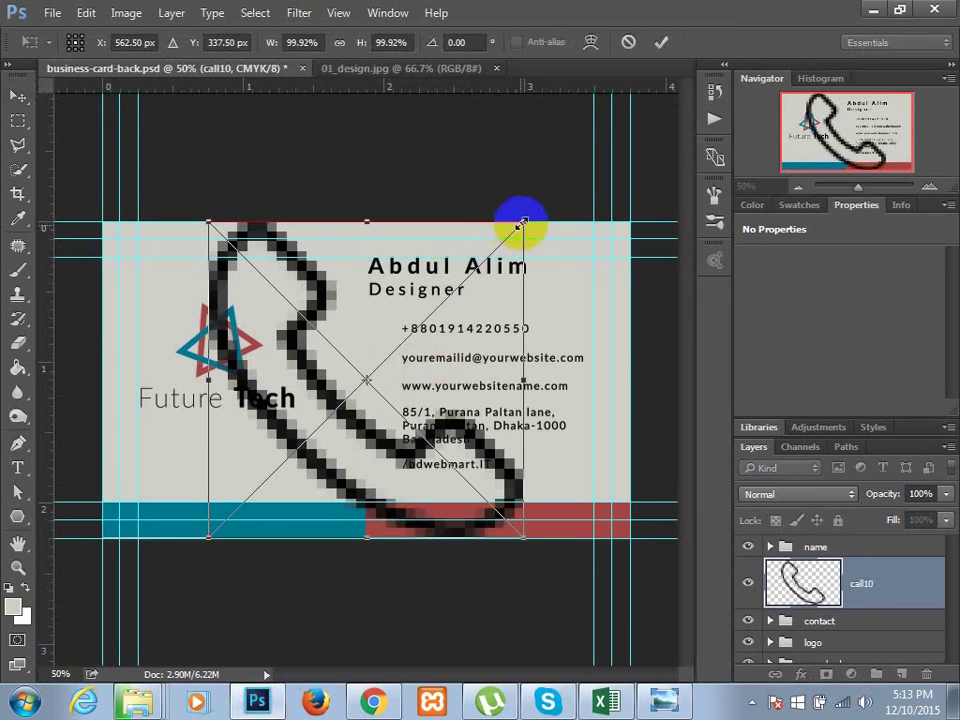
left_click_drag(520, 226, 358, 367)
key("Return")
key("ctrl+t")
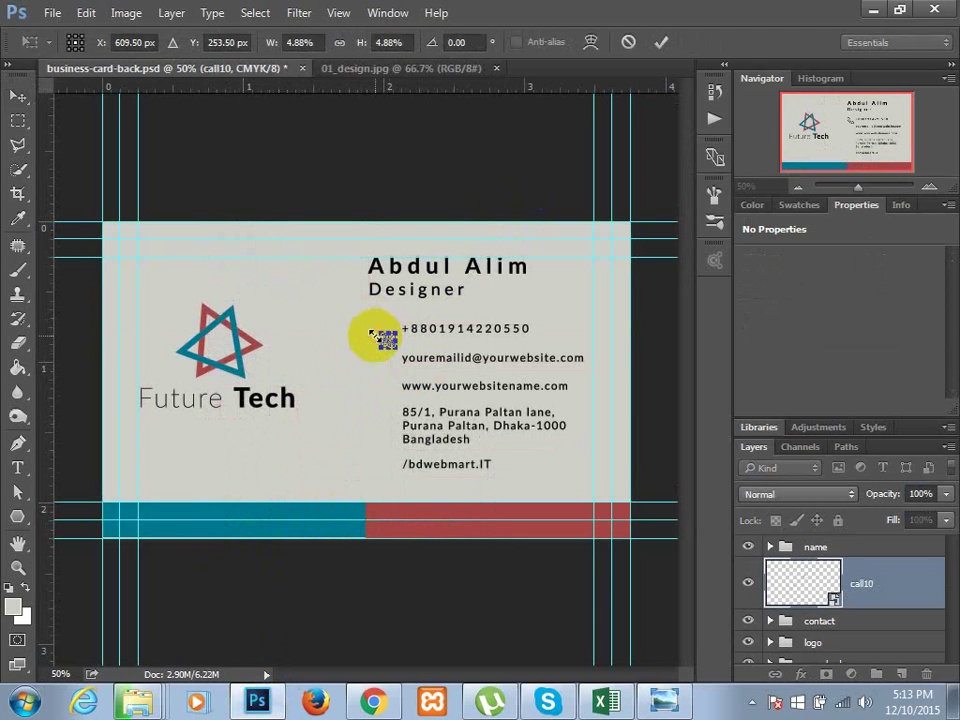
key("Return")
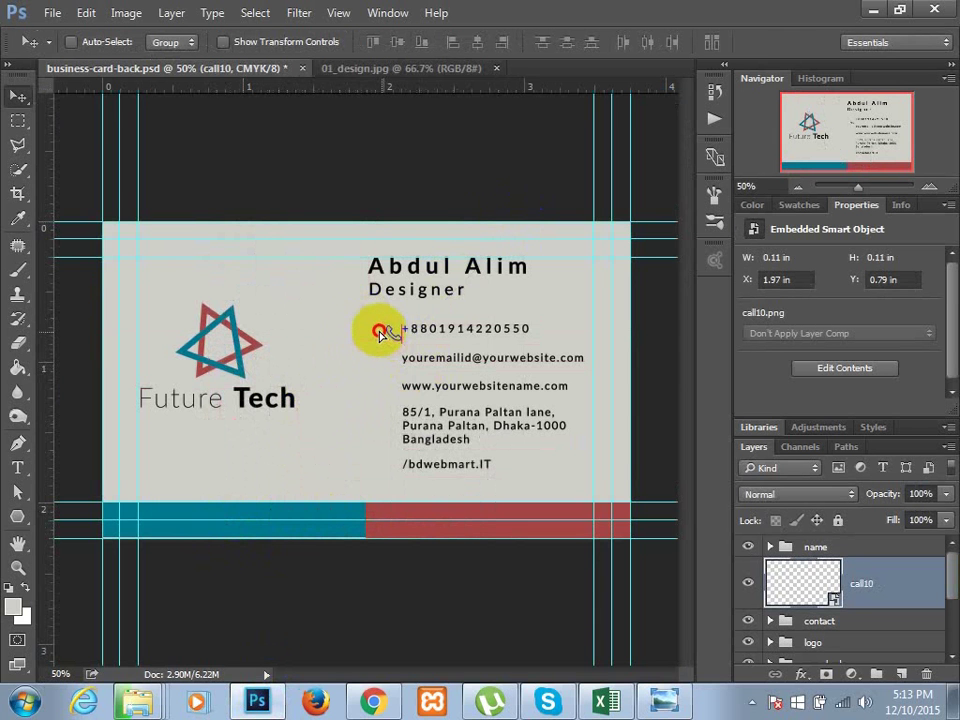
left_click_drag(381, 335, 375, 334)
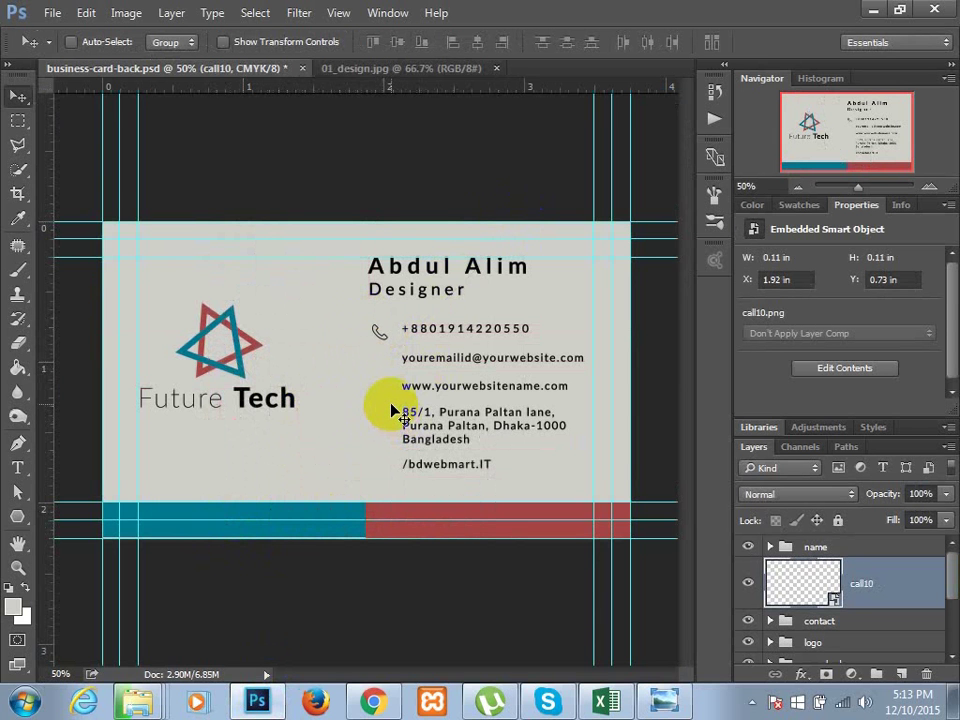
left_click(868, 9)
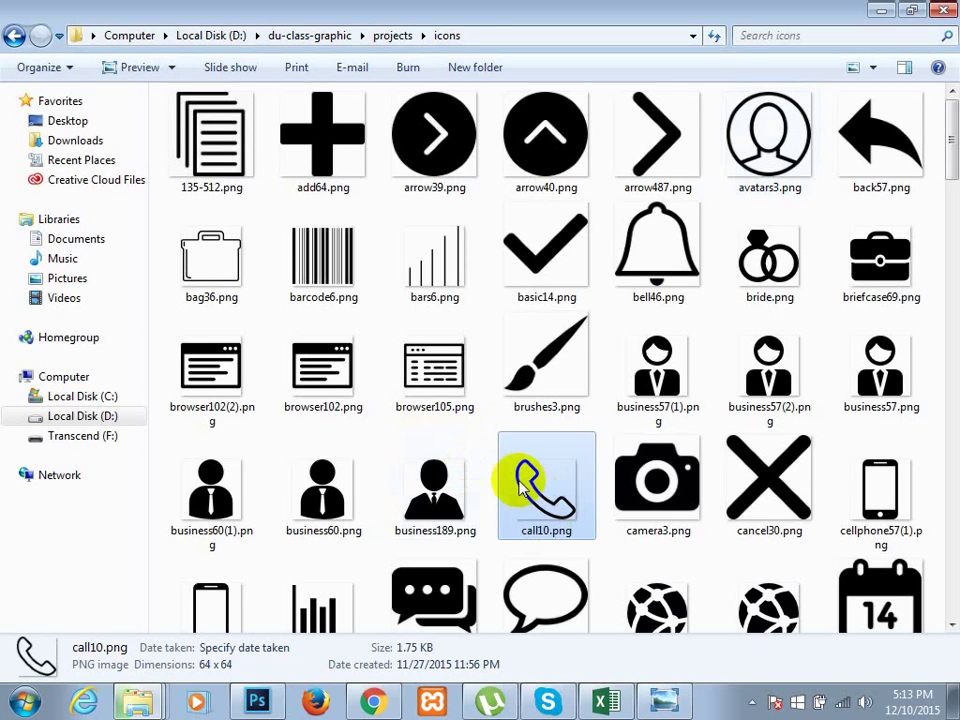
- Select the email19.png envelope icon in the icons folder and return to Photoshop
scroll(520, 487, "down", 5)
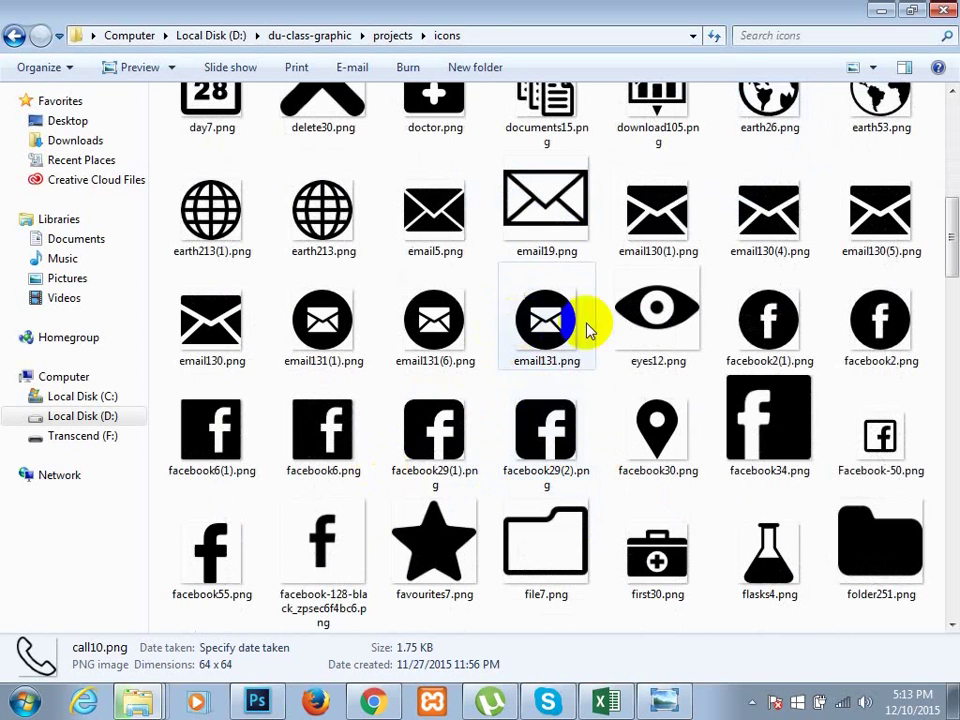
left_click(549, 242)
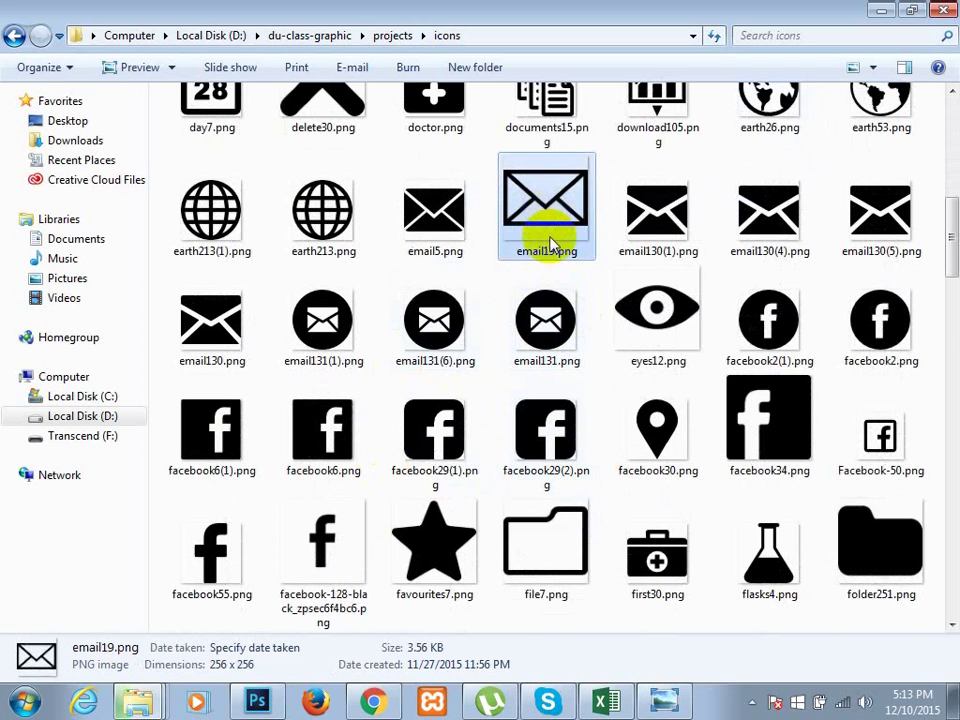
left_click(257, 701)
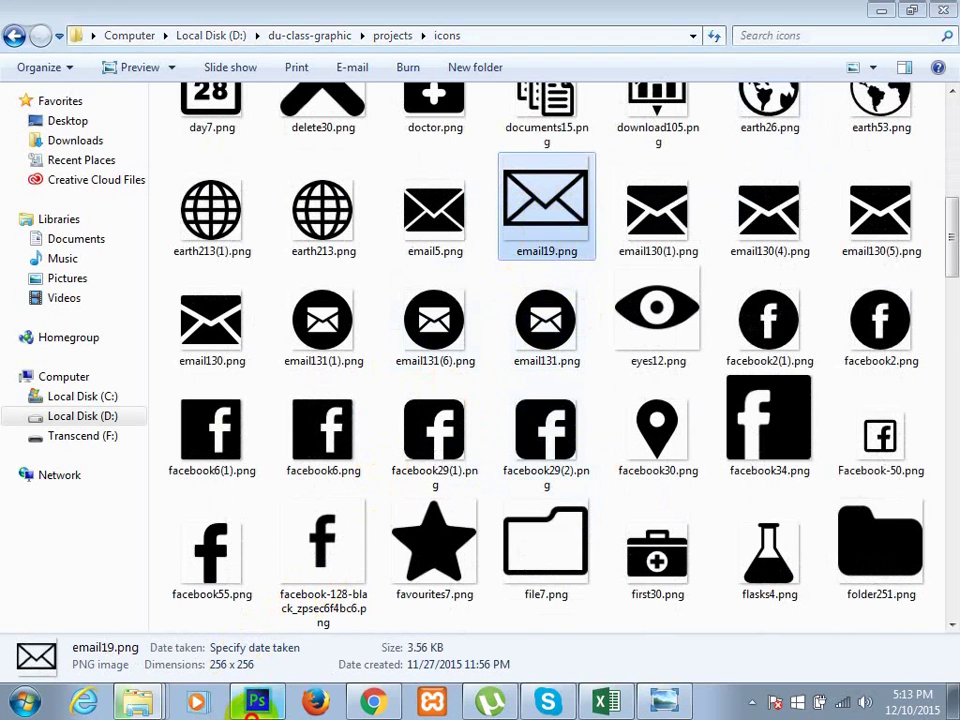
- Scale the envelope icon down to icon size and move it near the email line
key("ctrl+t")
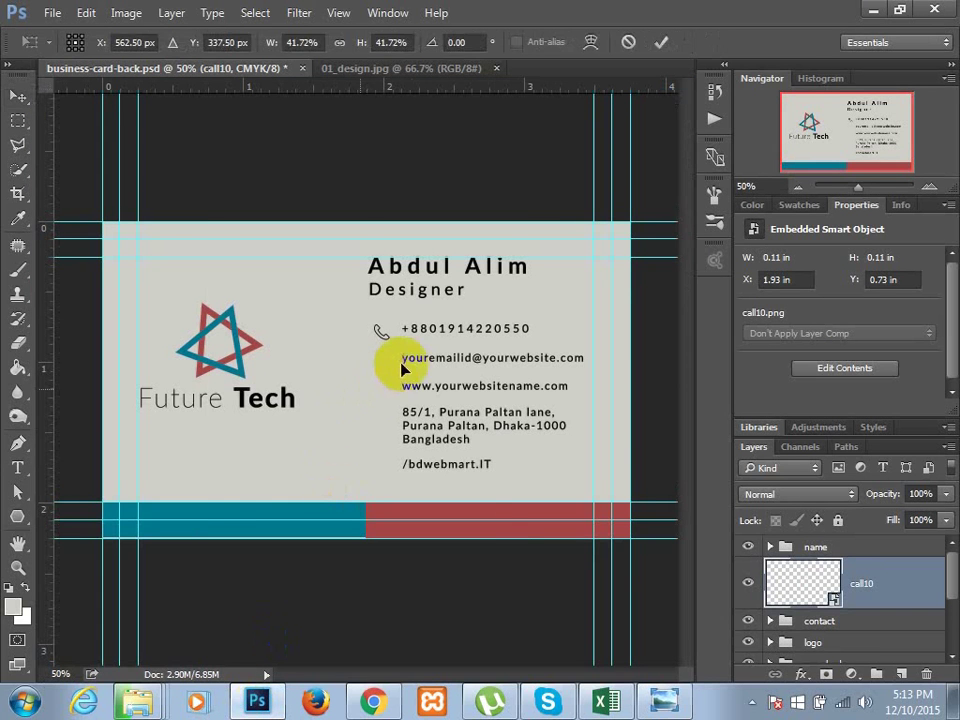
left_click_drag(521, 221, 383, 370)
key("Return")
left_click_drag(382, 366, 380, 364)
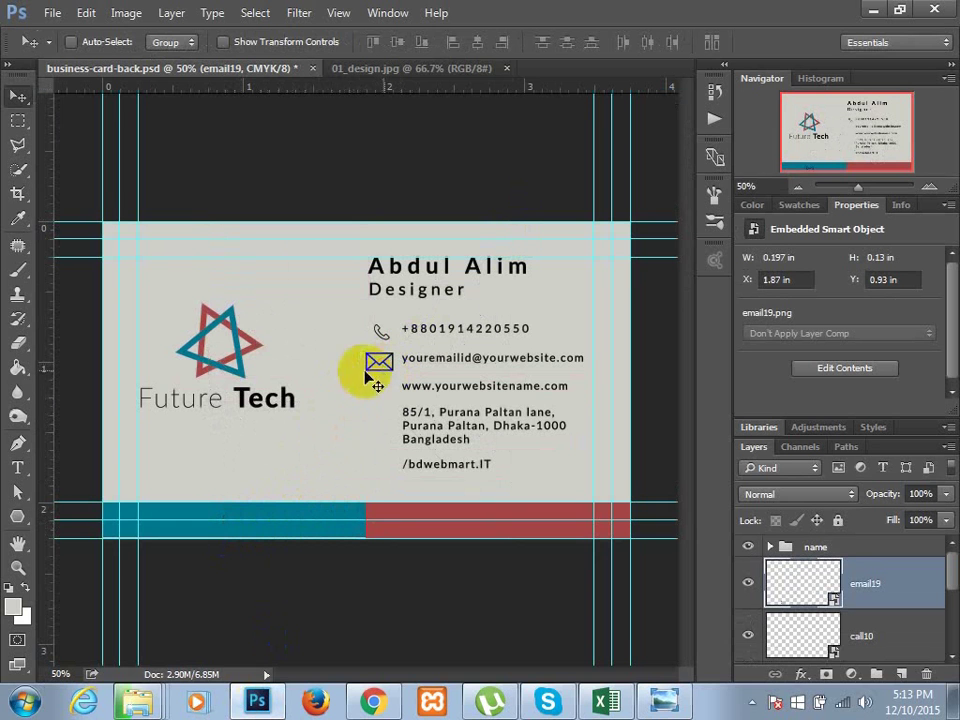
- Add two vertical guides just left of the contact text and line the envelope icon up beside the email
left_click_drag(112, 310, 371, 338)
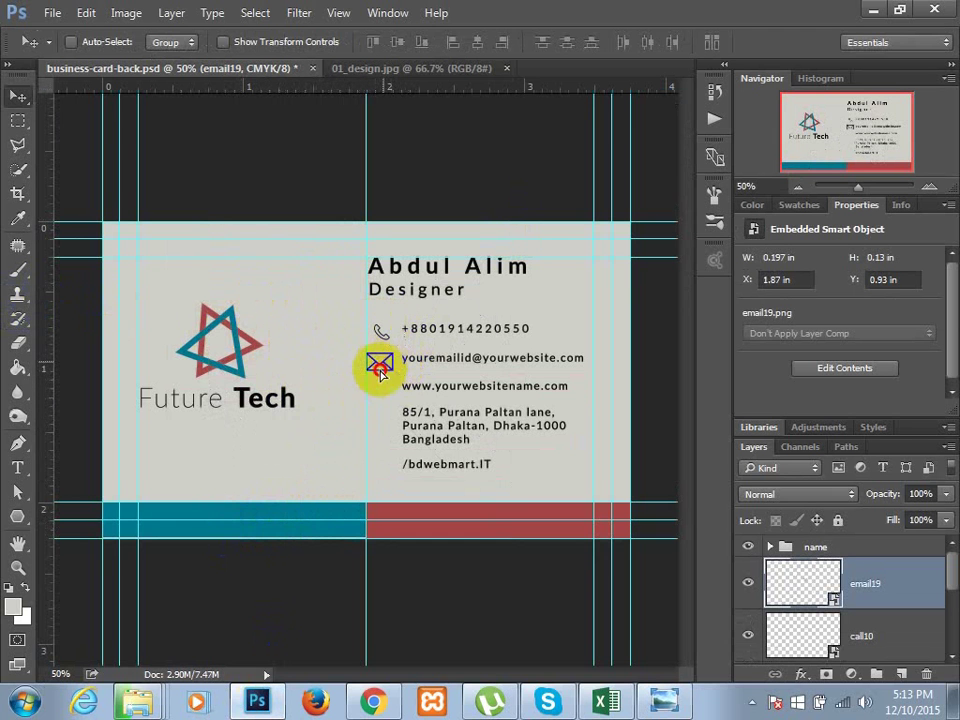
left_click_drag(379, 366, 277, 460)
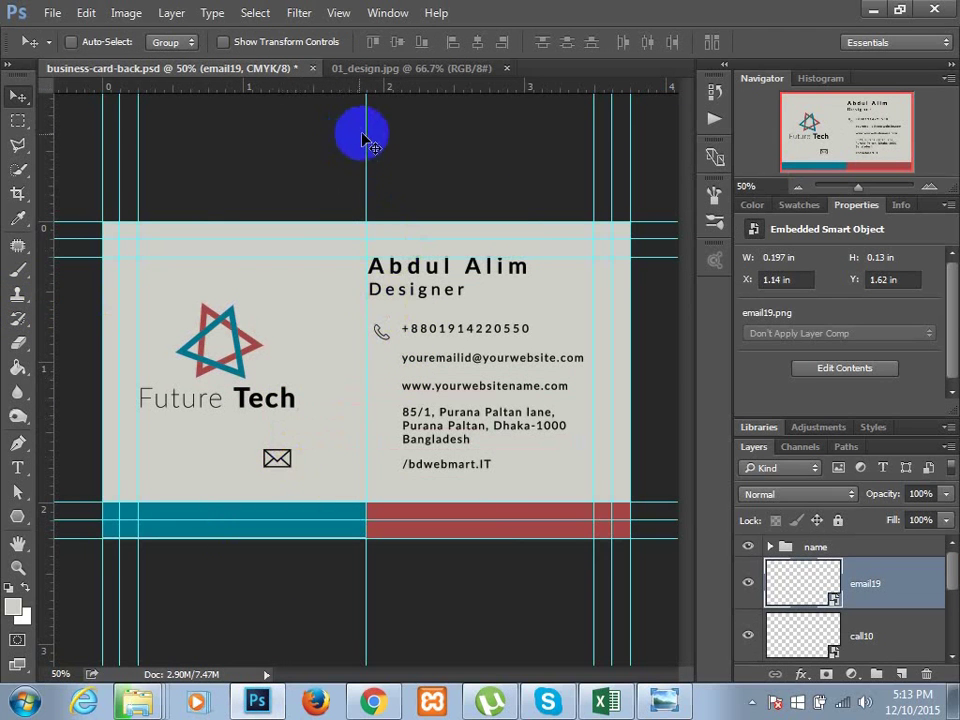
left_click_drag(367, 129, 376, 129)
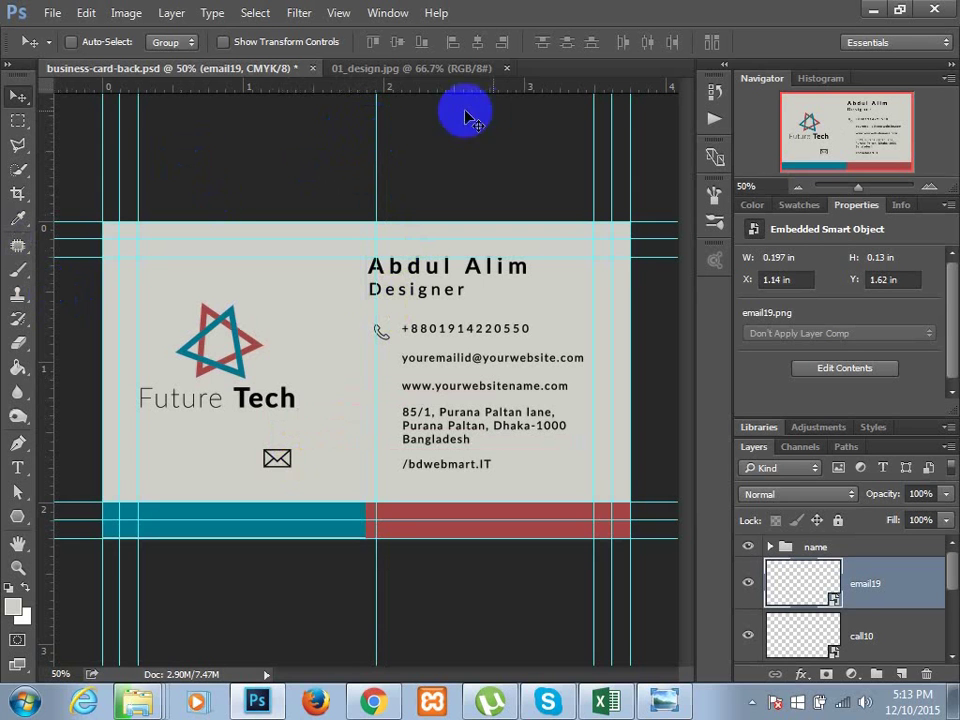
left_click_drag(378, 143, 391, 147)
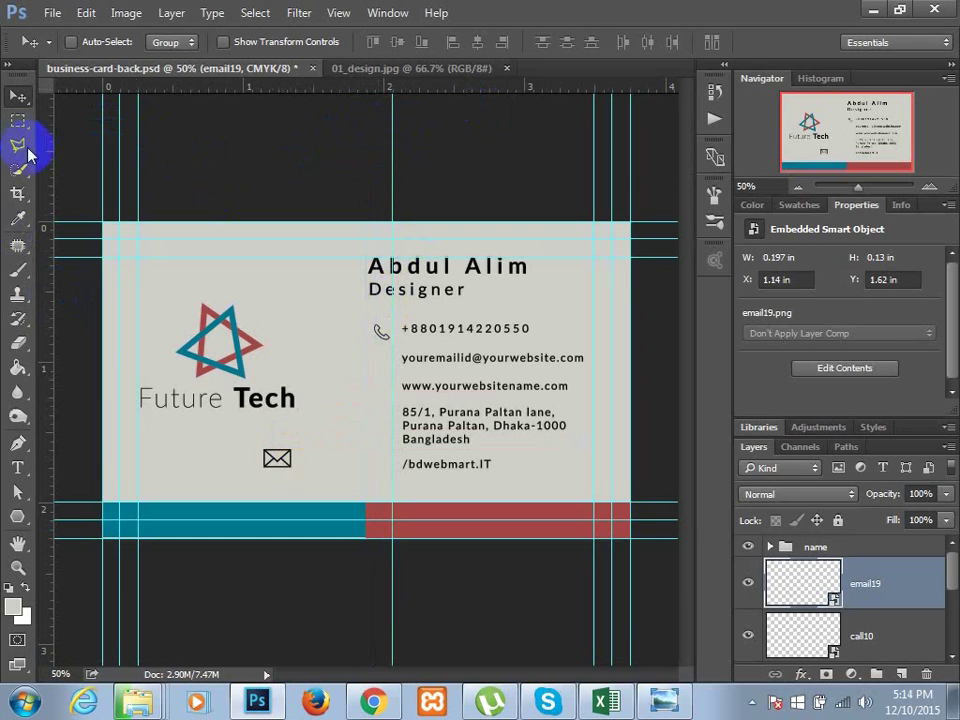
left_click_drag(54, 146, 374, 221)
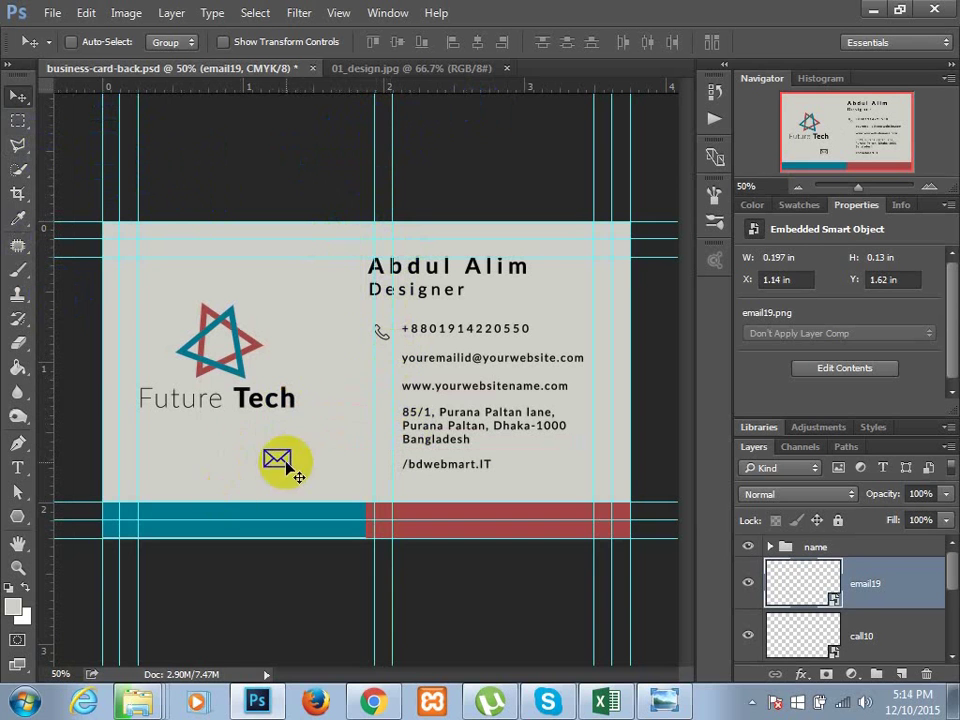
left_click_drag(280, 466, 376, 366)
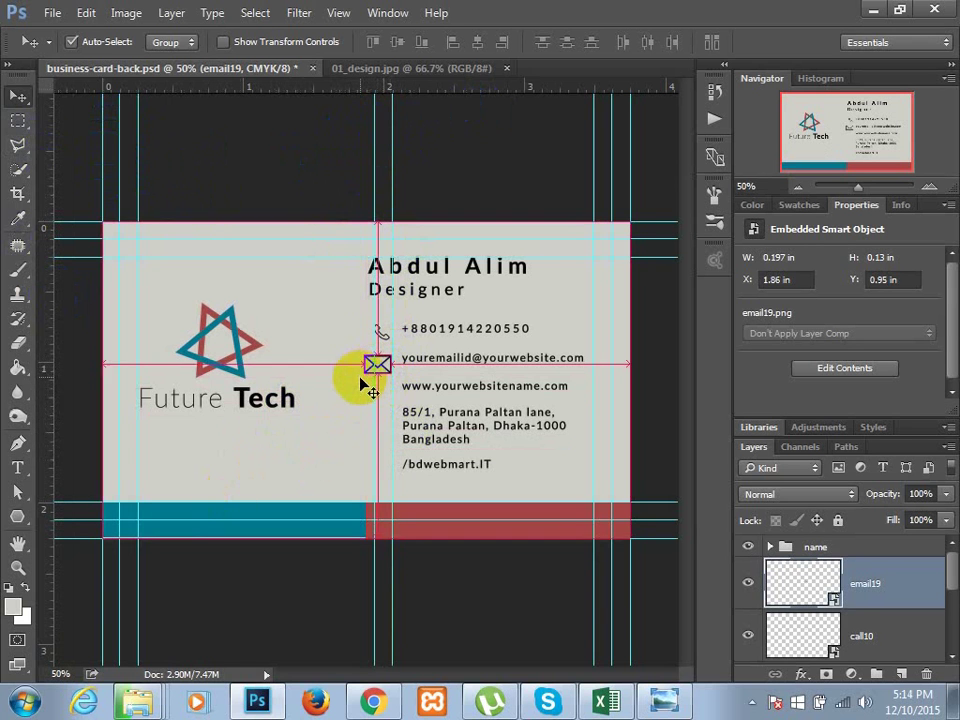
key("ctrl+t")
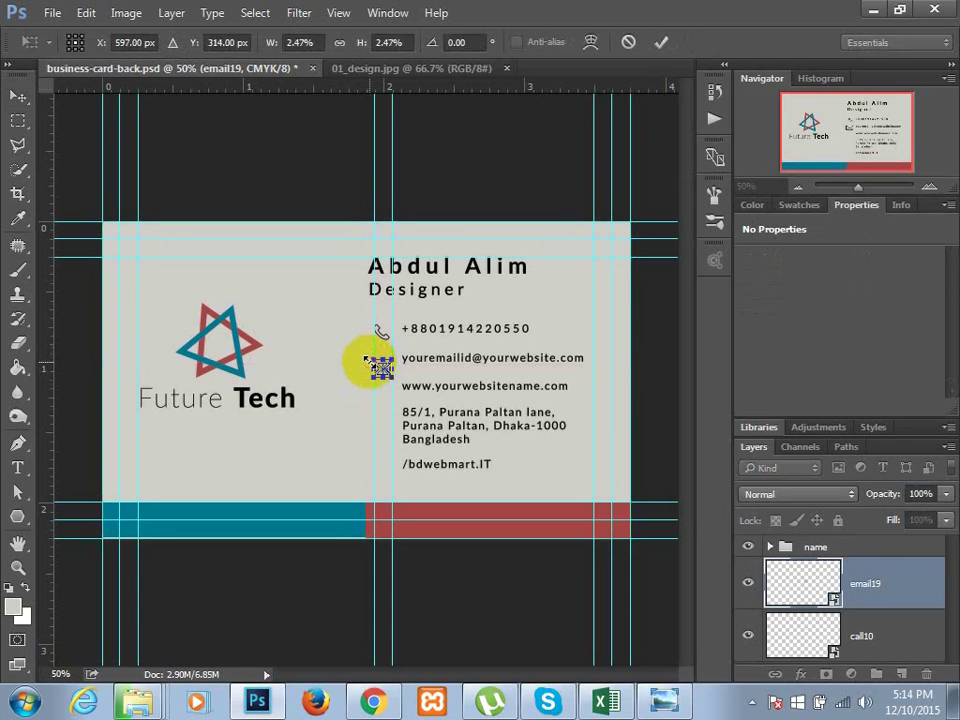
key("Return")
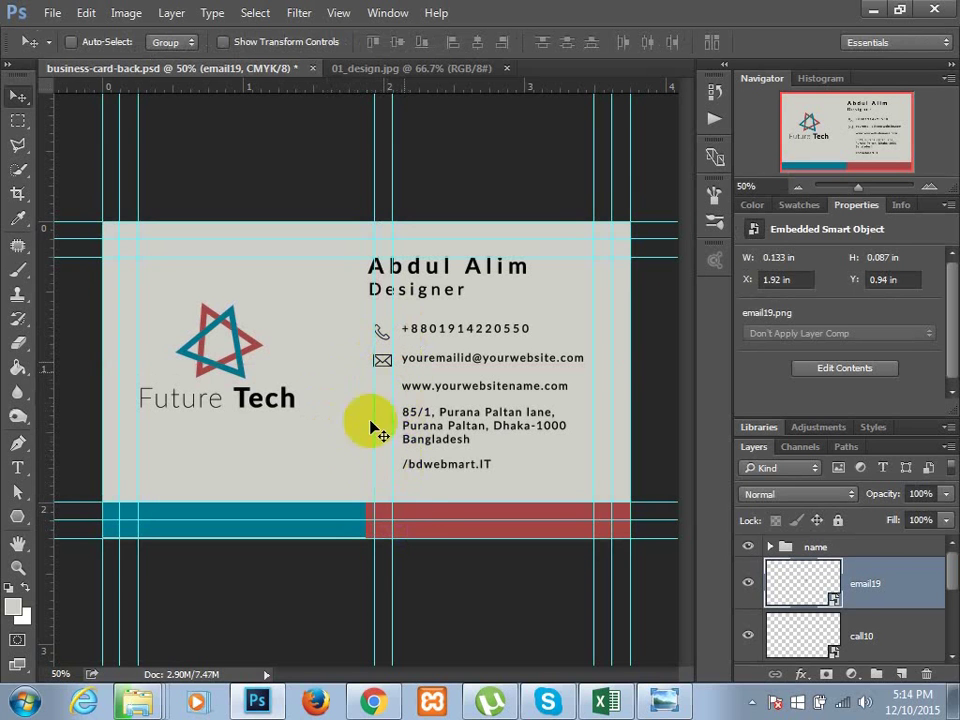
- Select the earth213.png globe icon in the icons folder and bring Photoshop back
left_click(870, 10)
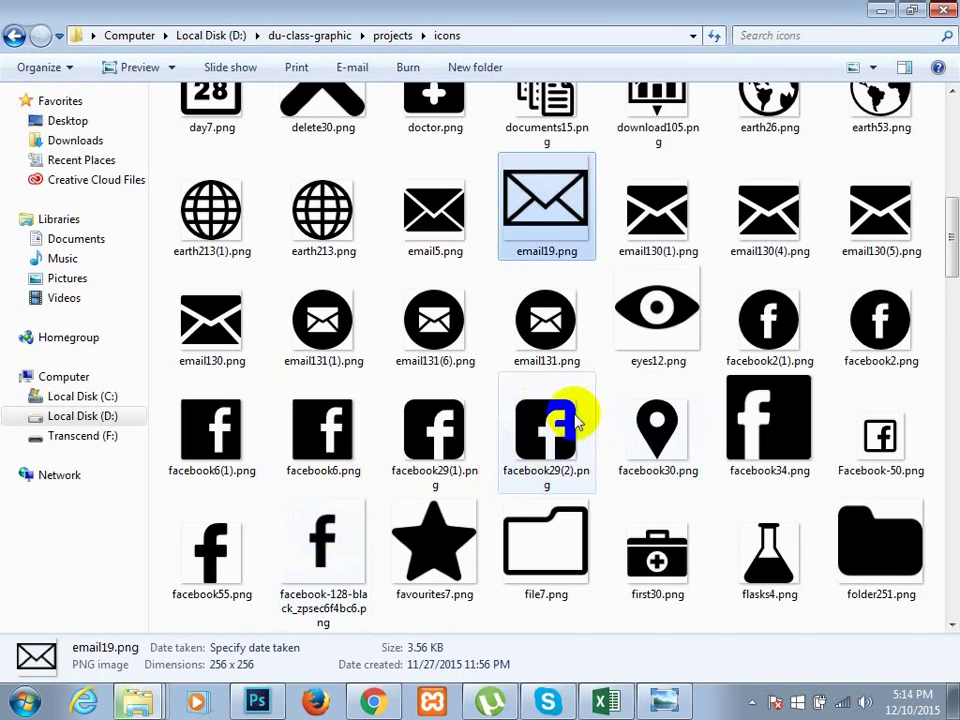
scroll(470, 437, "down", 3)
scroll(456, 435, "up", 8)
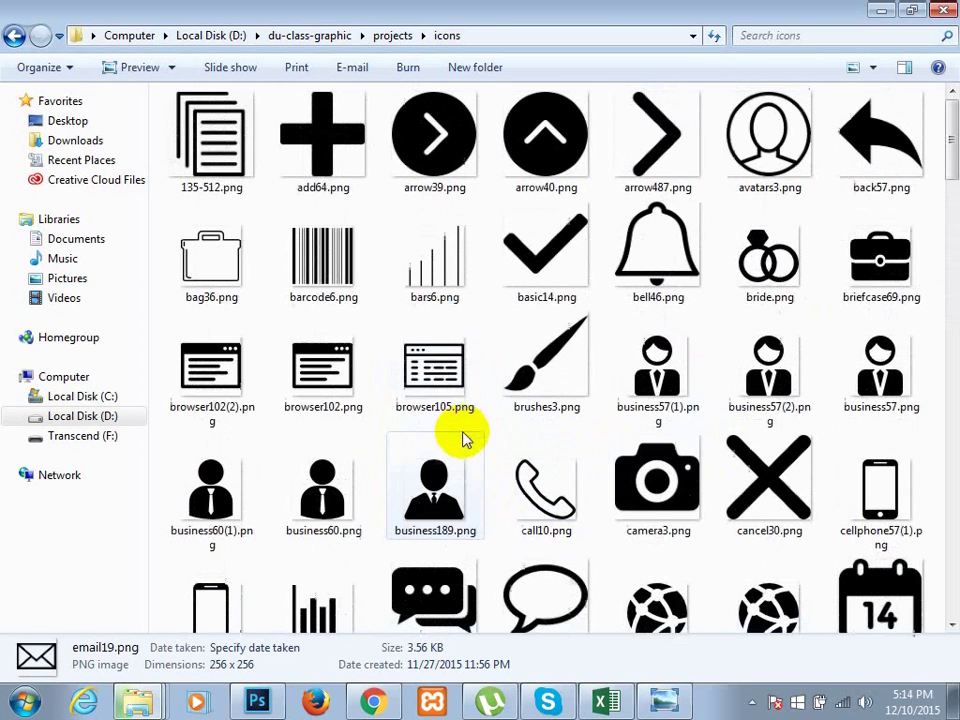
scroll(318, 625, "down", 3)
left_click(325, 580)
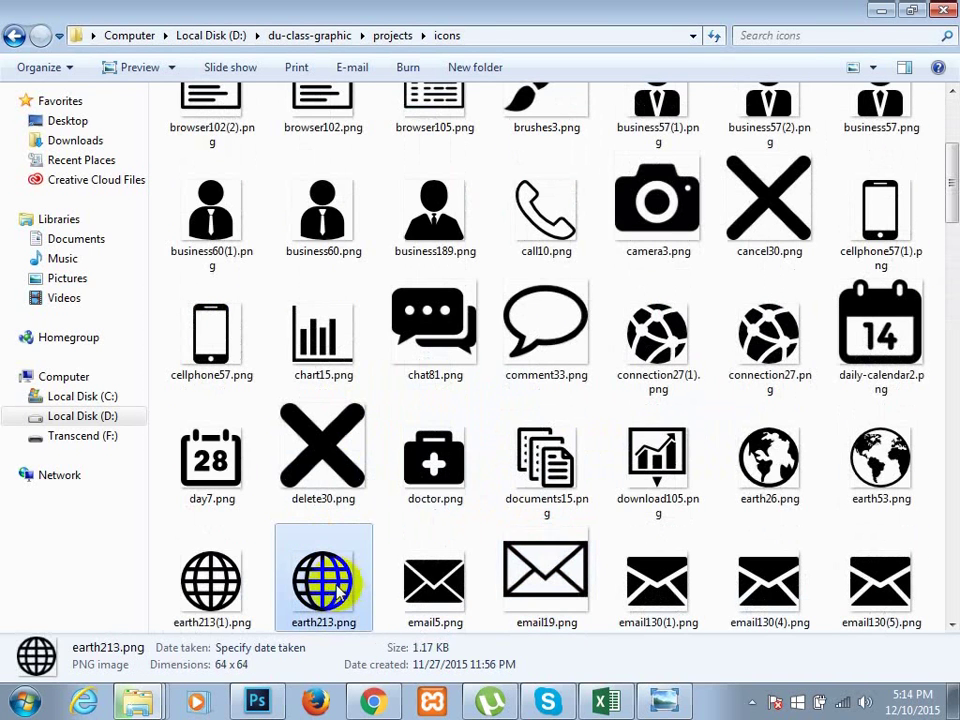
left_click(257, 700)
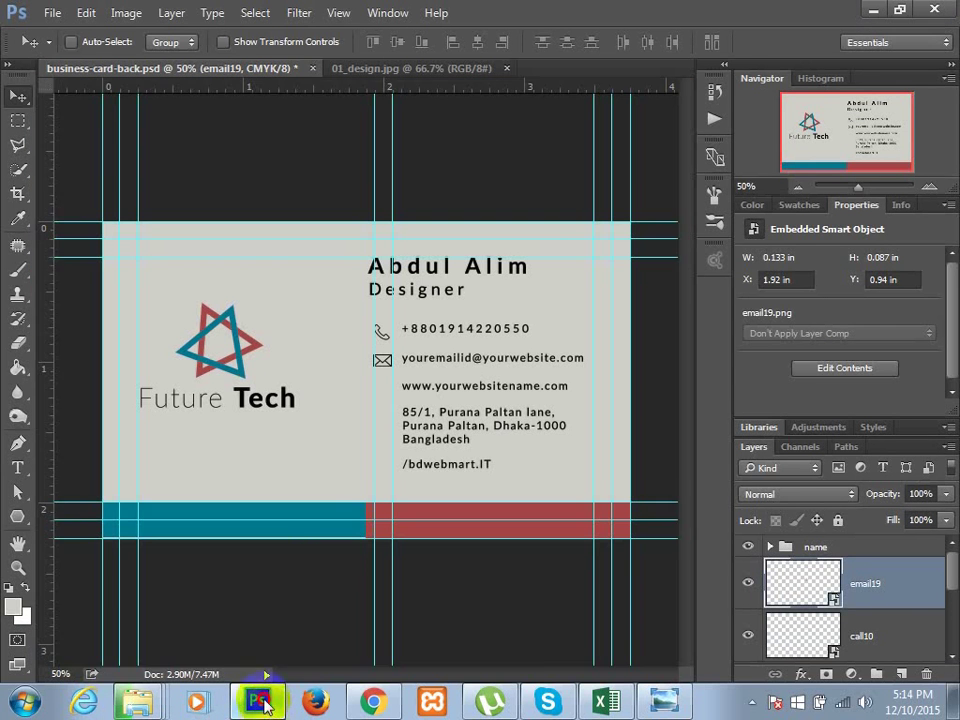
- Drop earth213.png onto the card and position the globe icon beside the website line
left_click_drag(380, 470, 375, 396)
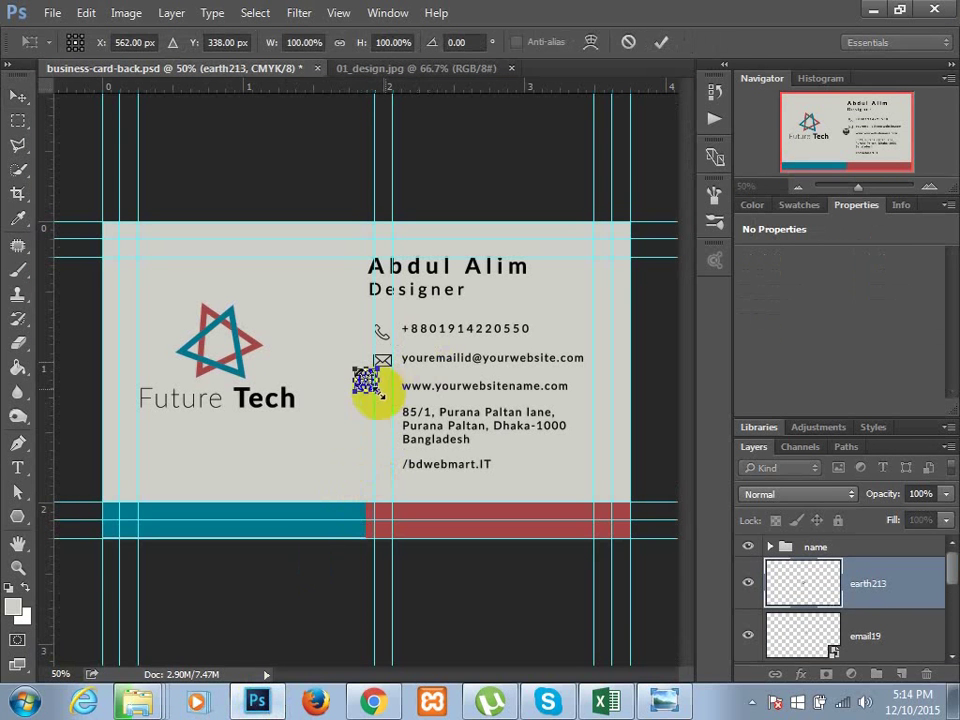
key("Return")
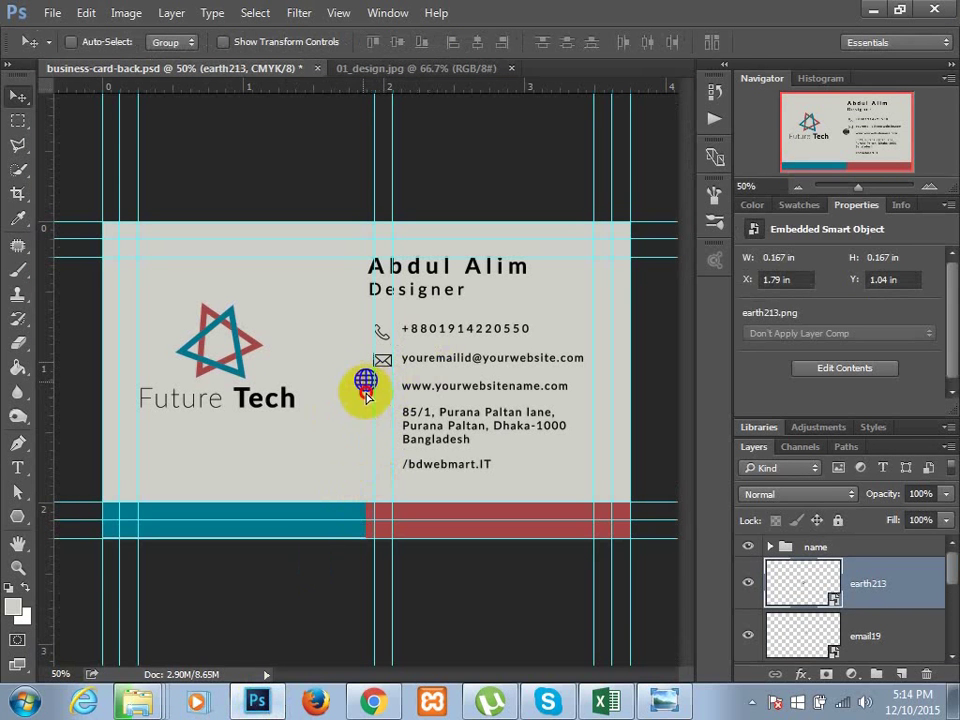
left_click_drag(366, 393, 386, 397)
key("ctrl+t")
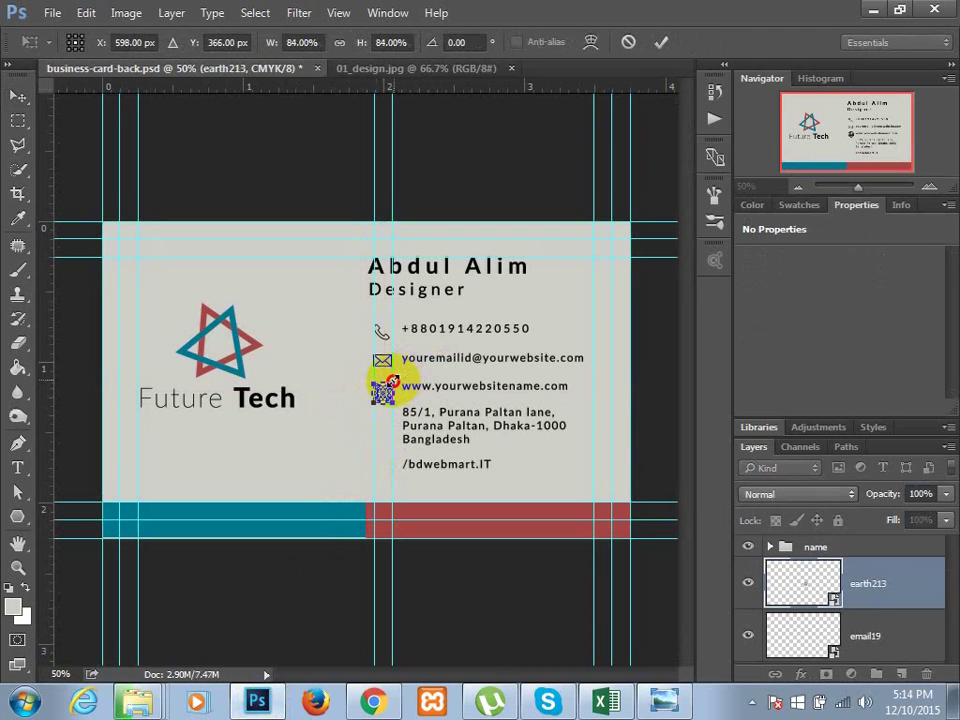
key("Return")
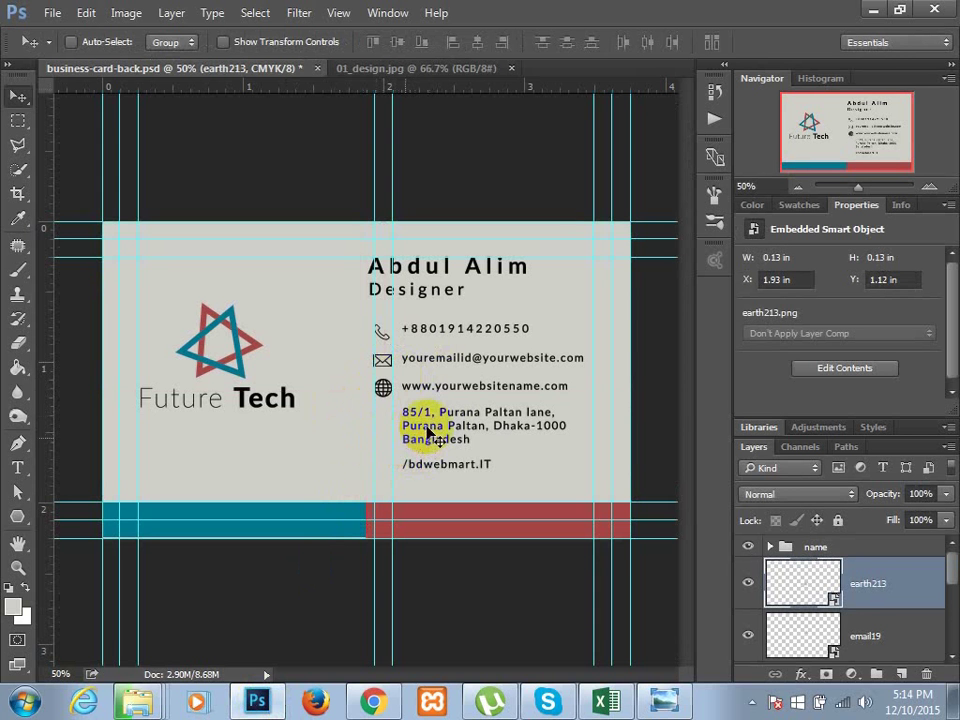
- Select pin20.png in the icons folder and drag it onto the business card
left_click(873, 10)
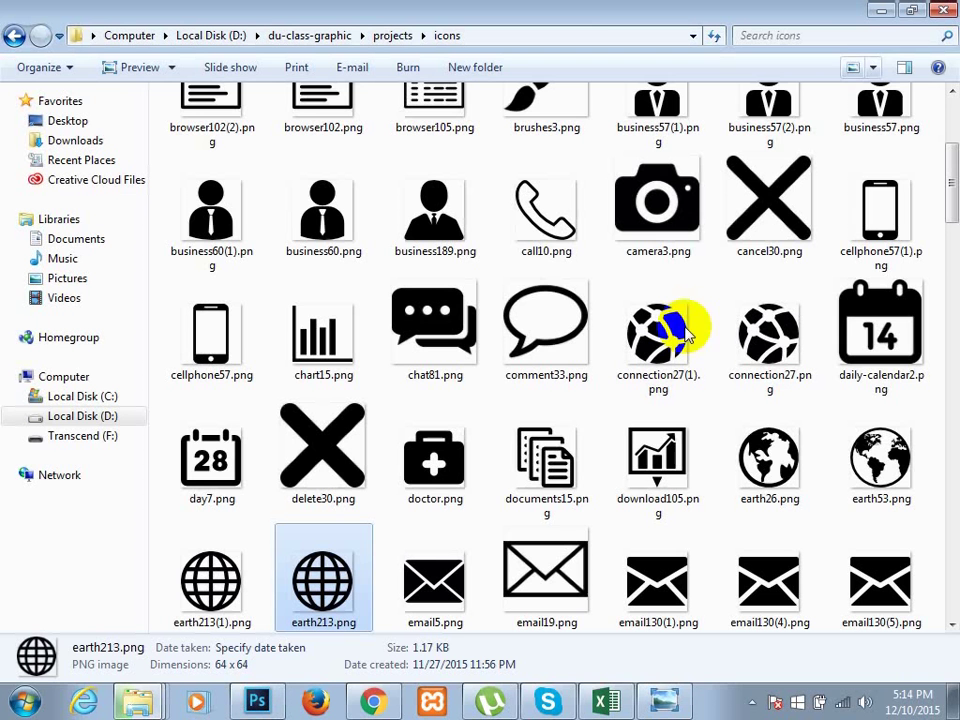
scroll(549, 439, "down", 10)
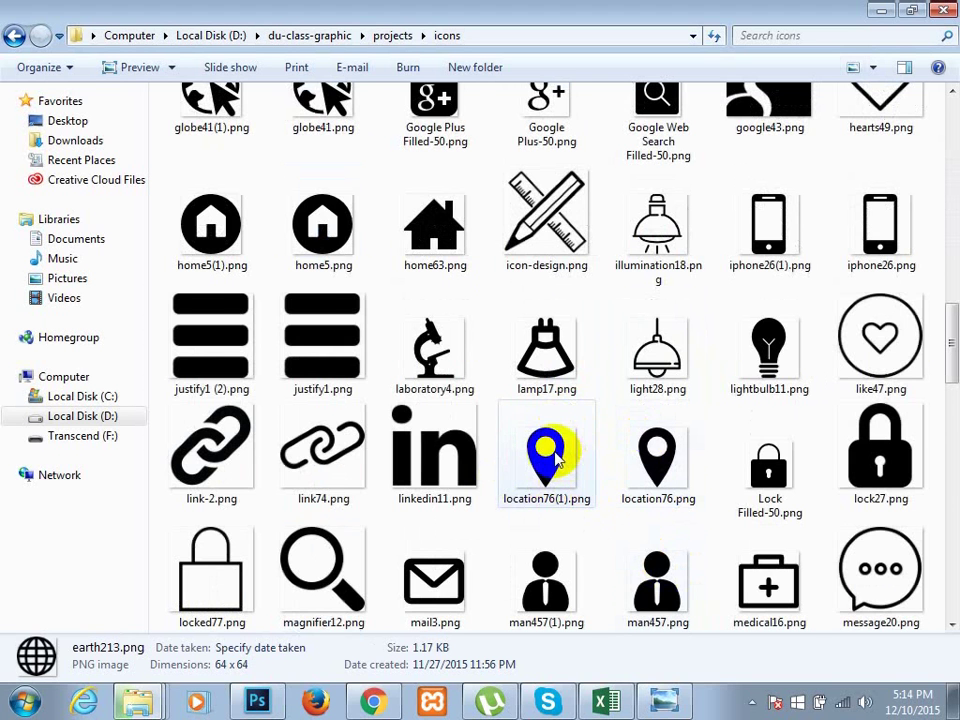
scroll(560, 460, "up", 3)
scroll(556, 458, "down", 7)
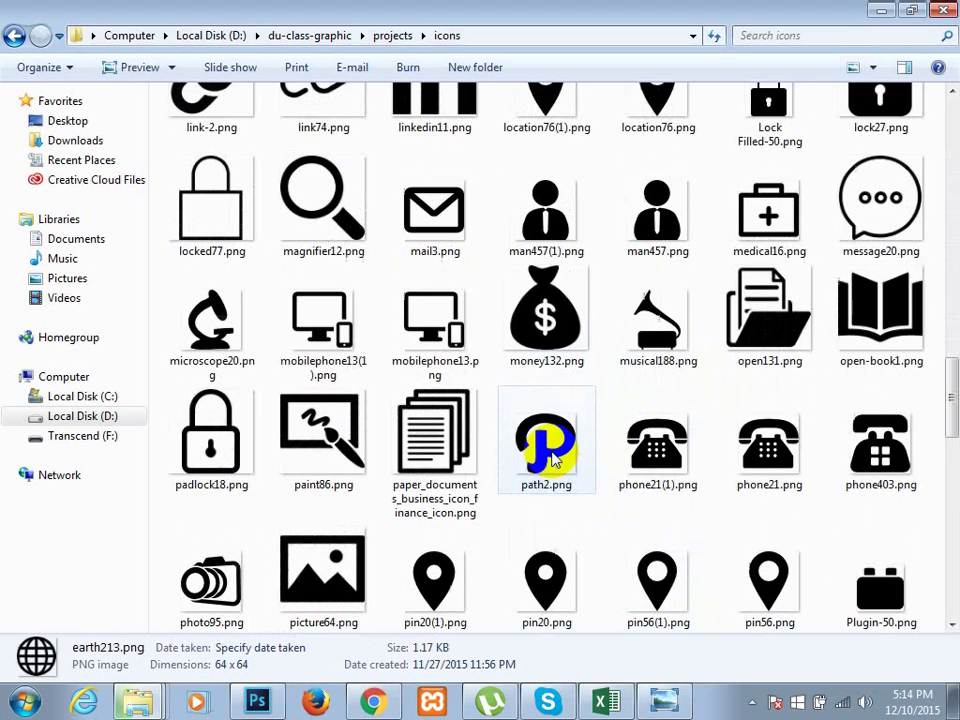
left_click(540, 612)
left_click_drag(470, 625, 343, 489)
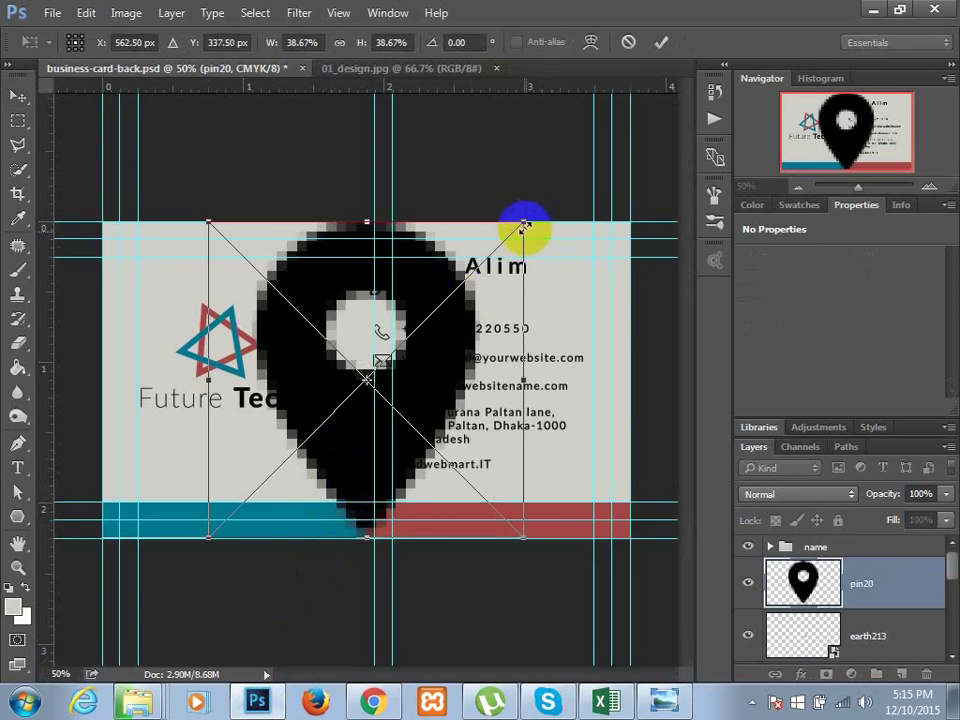
- Shrink the placed pin20 icon to icon size and move it beside the address lines
left_click_drag(523, 228, 261, 528)
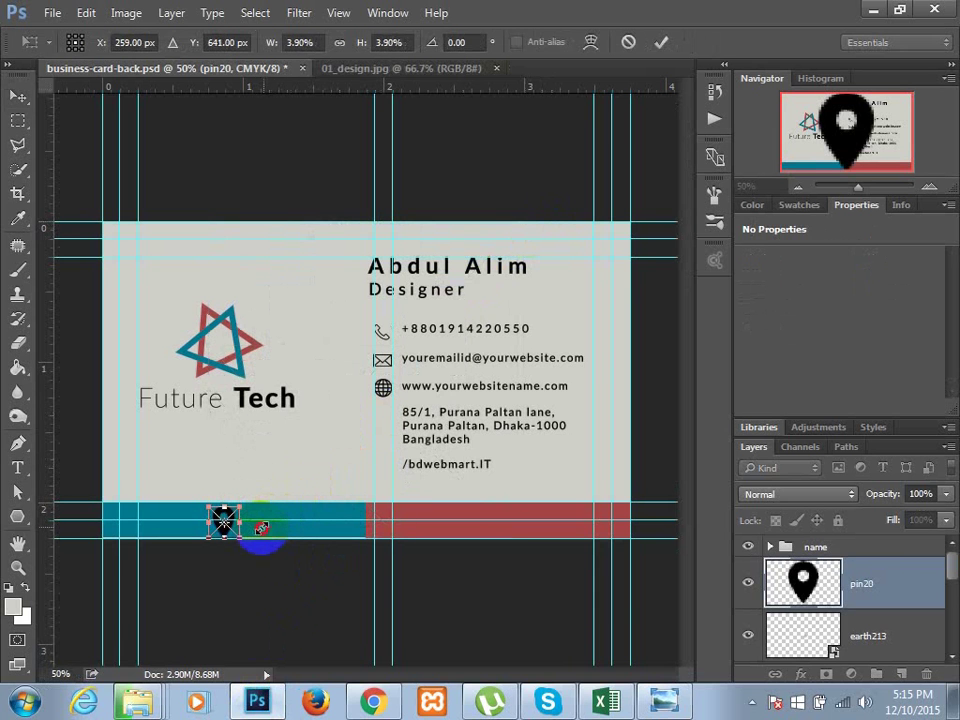
key("Return")
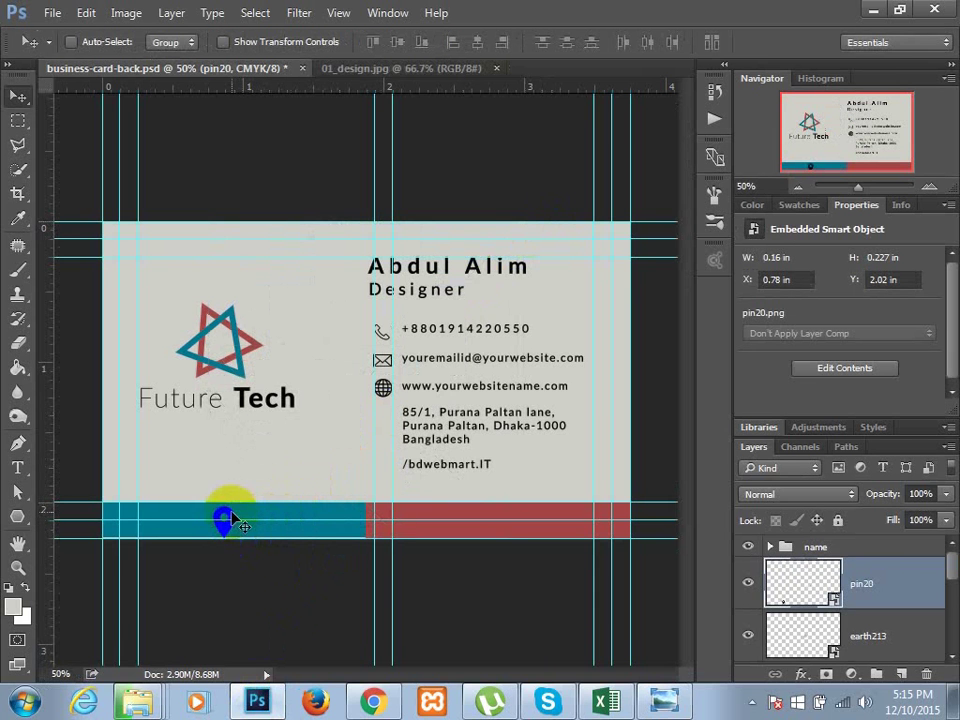
left_click_drag(240, 508, 390, 430)
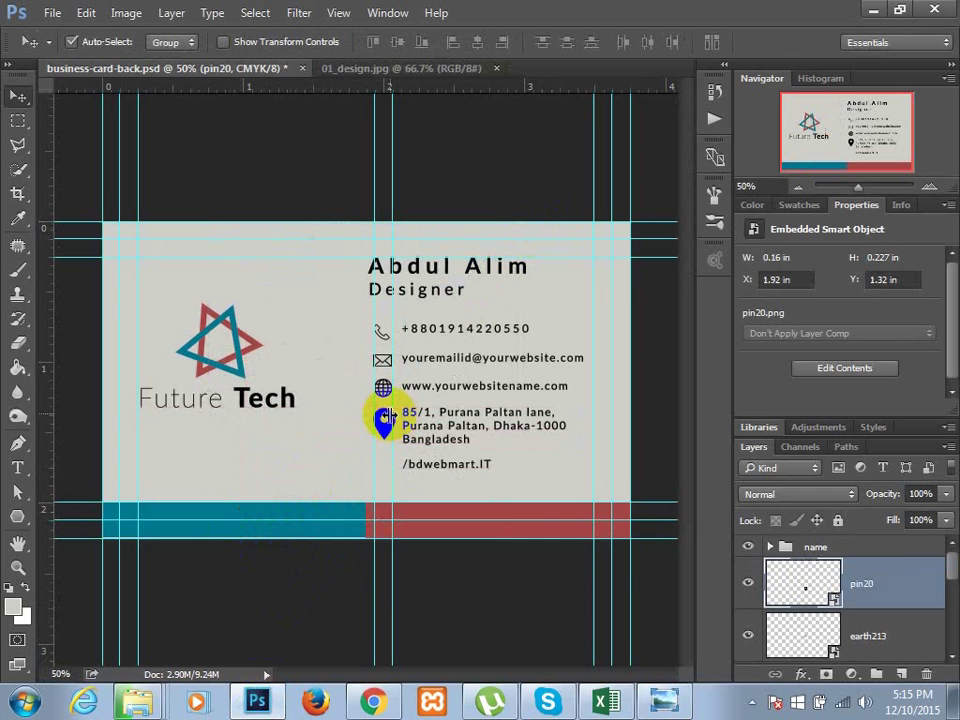
- Fine-tune the pin so it lines up with the address and matches the other icons' size, then minimize Photoshop
key("ctrl+t")
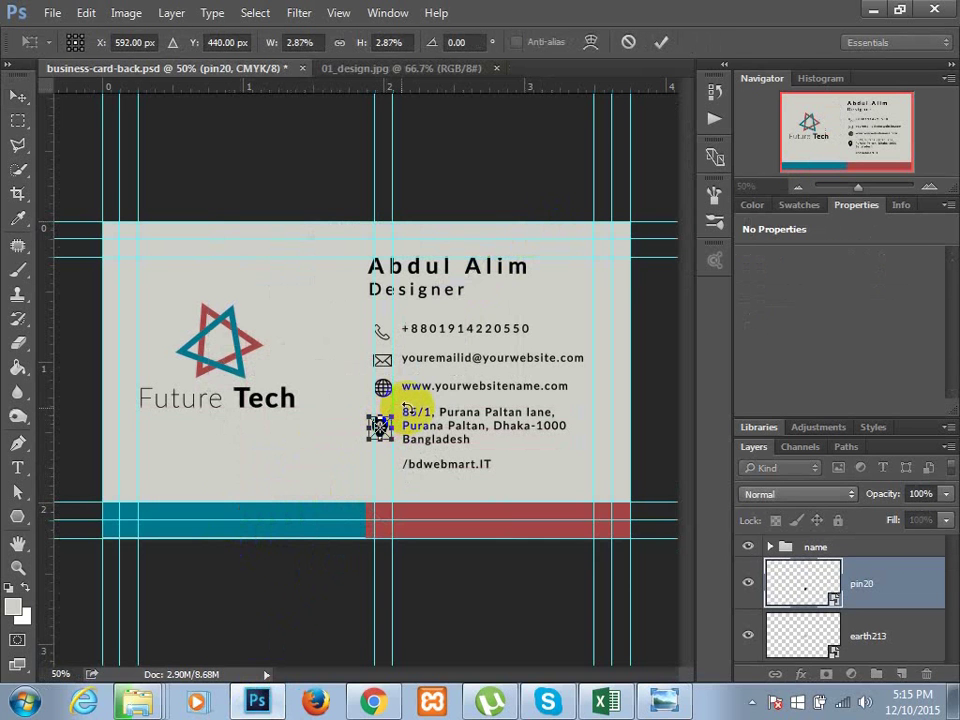
left_click_drag(388, 418, 400, 409)
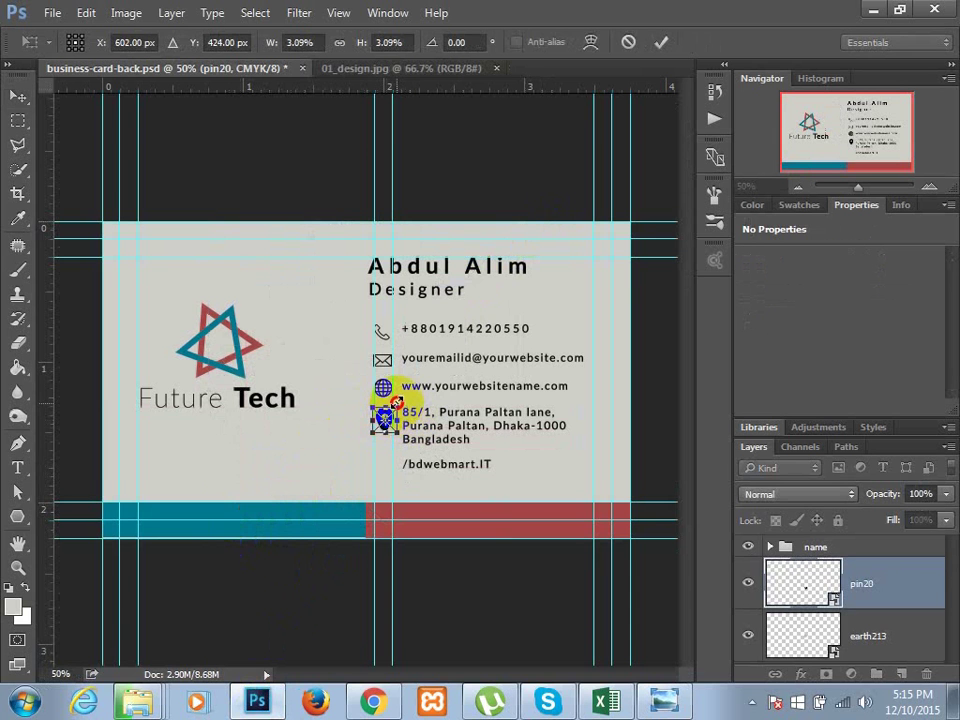
left_click_drag(397, 404, 393, 405)
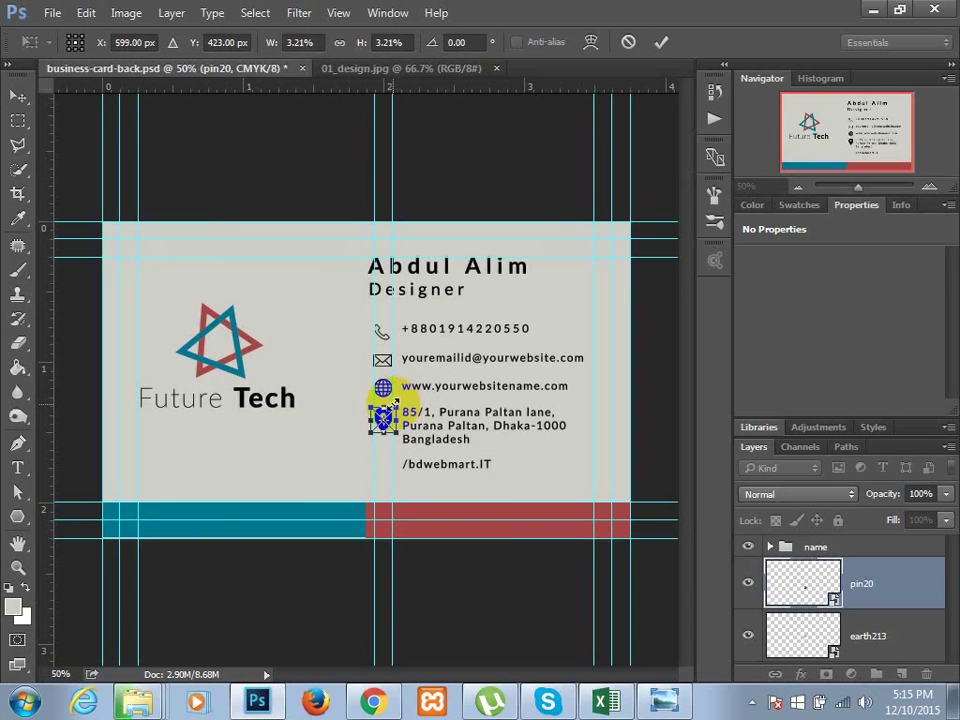
key("Return")
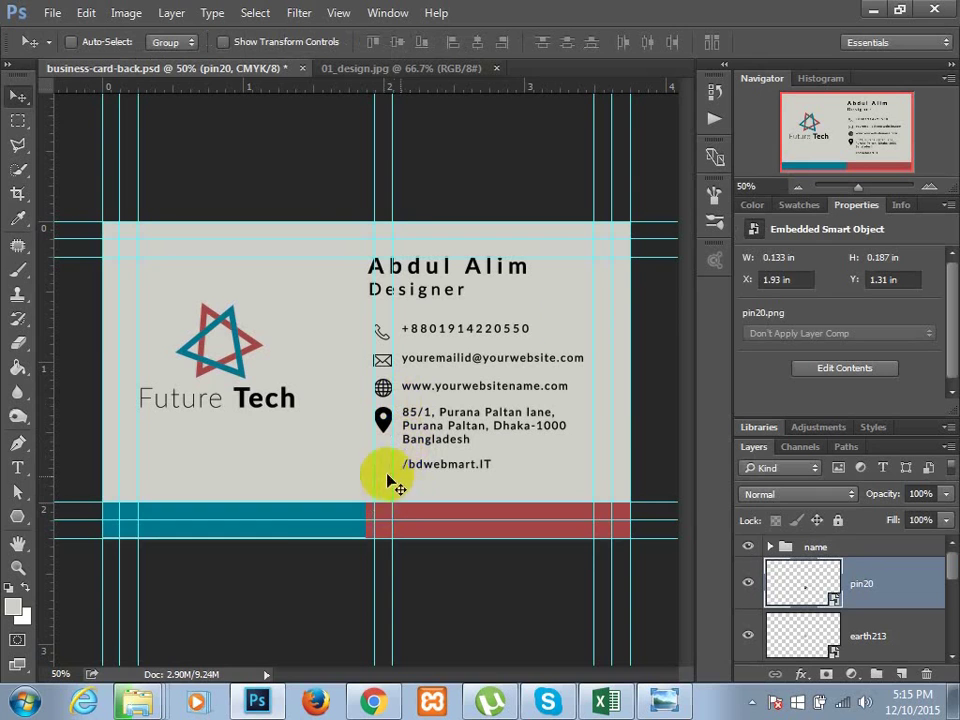
left_click(873, 9)
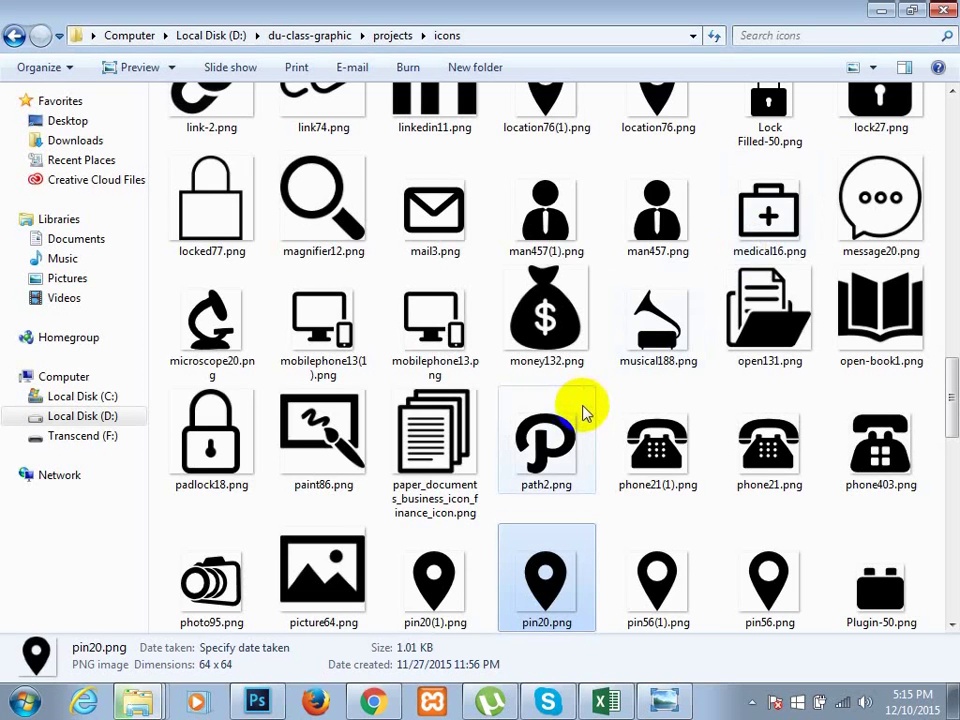
- Select facebook-128-black_zpsec6f4bc6.png in the icons folder
scroll(586, 412, "down", 6)
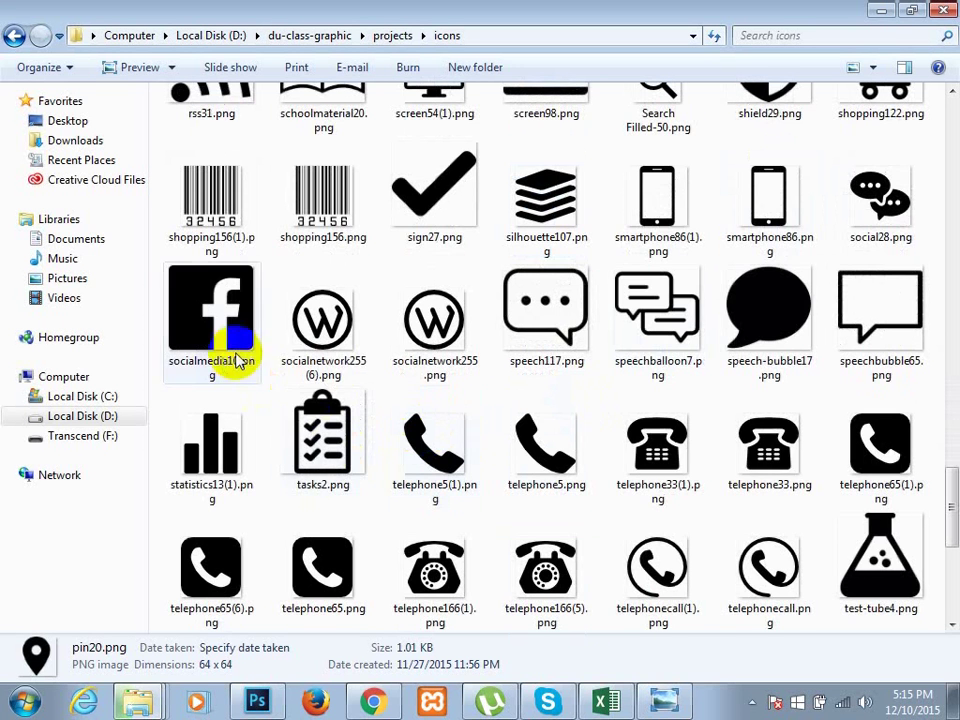
scroll(542, 422, "up", 15)
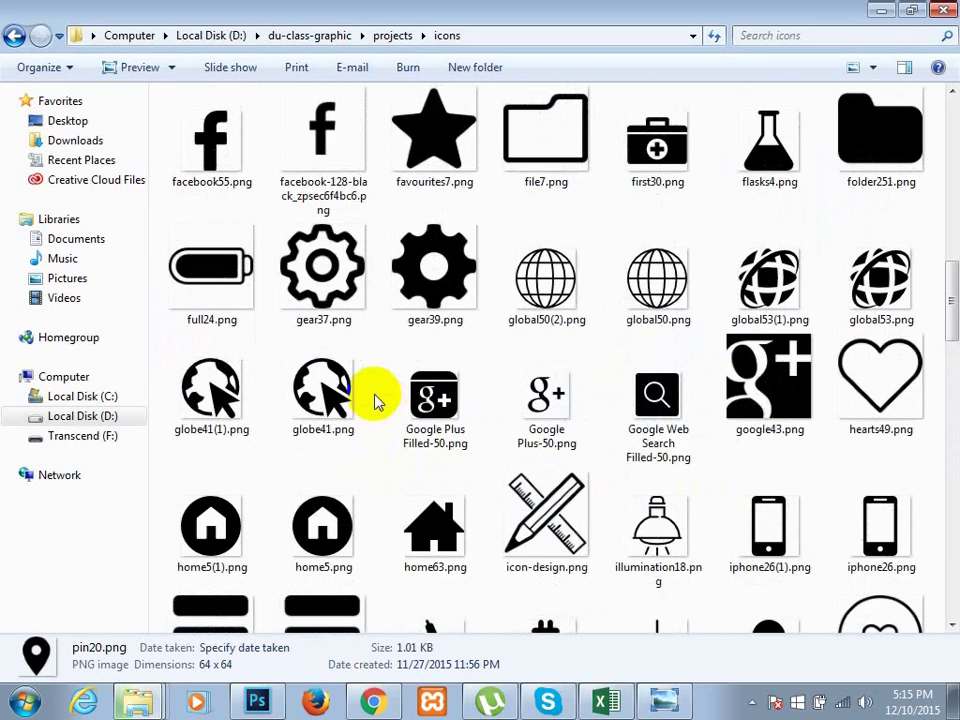
left_click(330, 170)
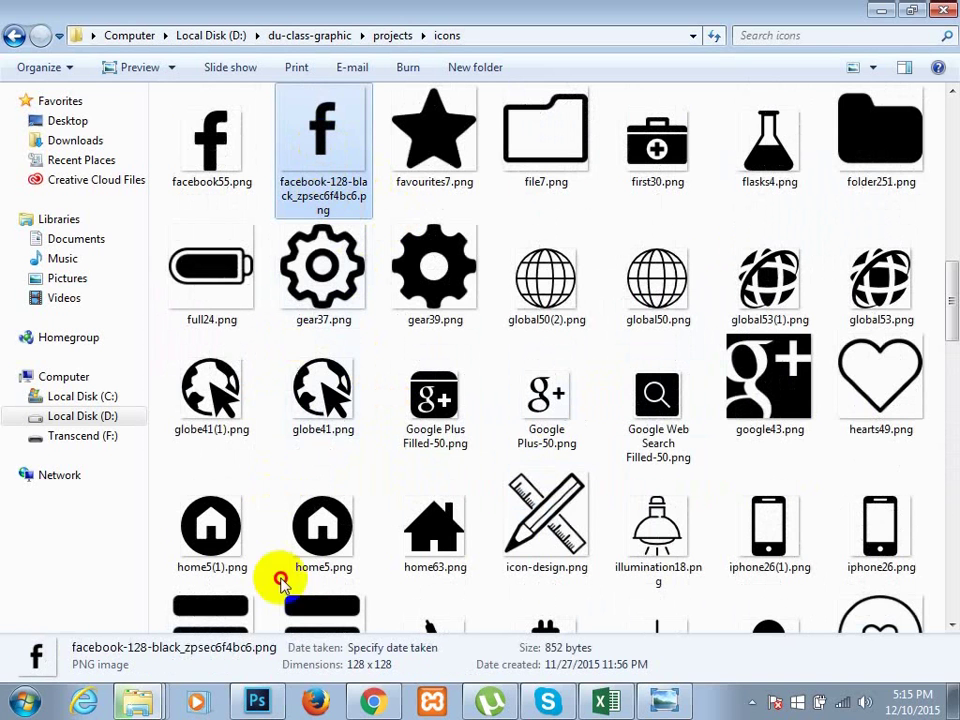
- Place the facebook icon on the card, scale it to about 9%, and move it beside /bdwebmart.IT
left_click(258, 700)
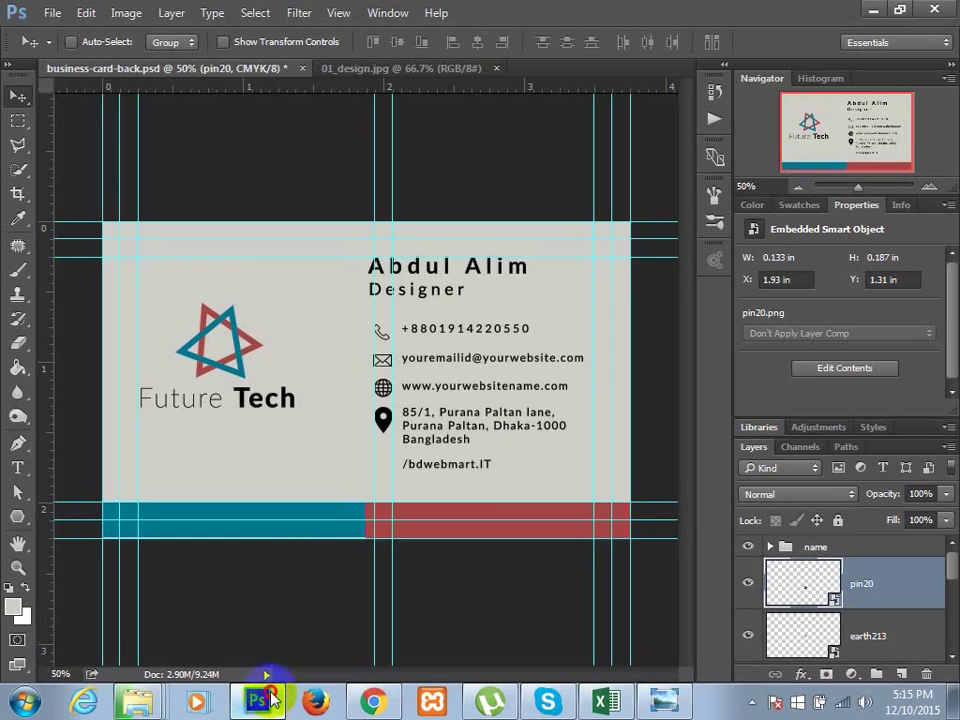
left_click_drag(272, 697, 313, 454)
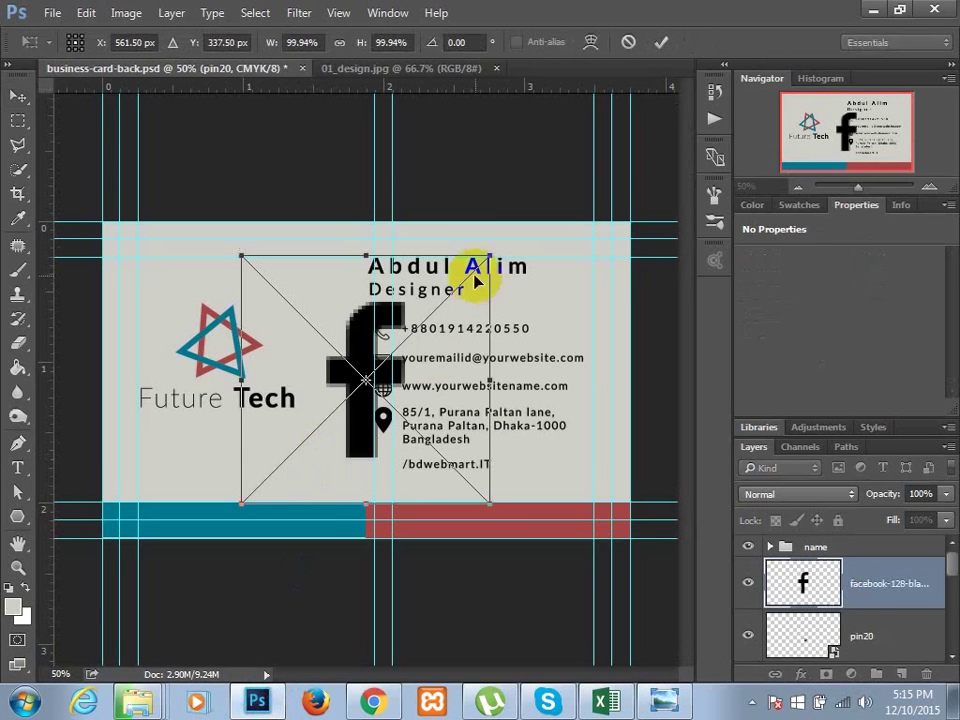
left_click_drag(489, 255, 284, 507)
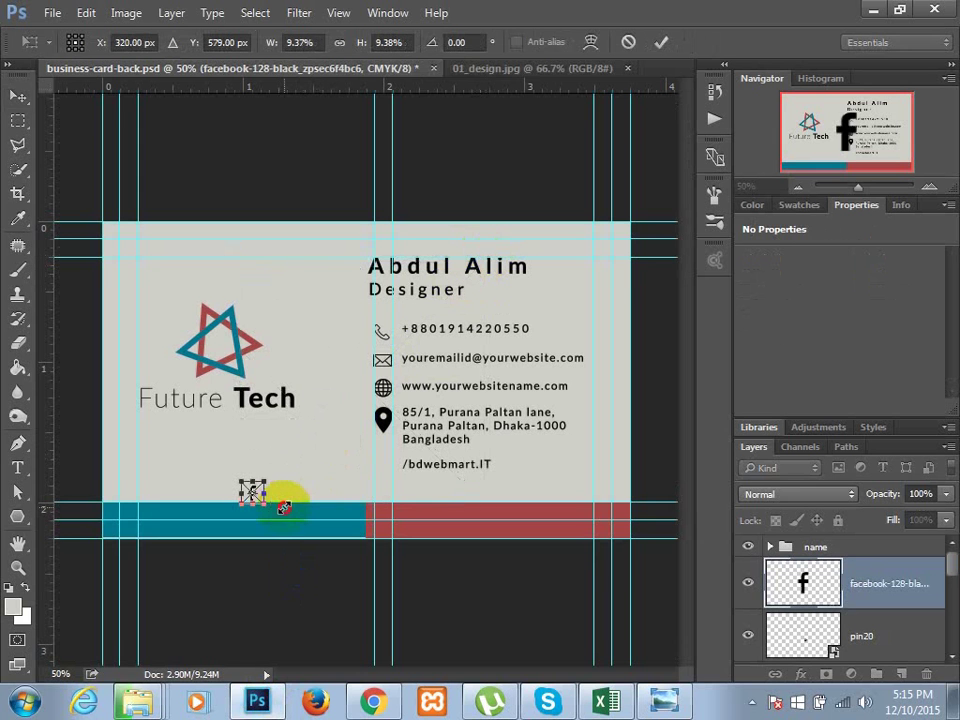
key("Return")
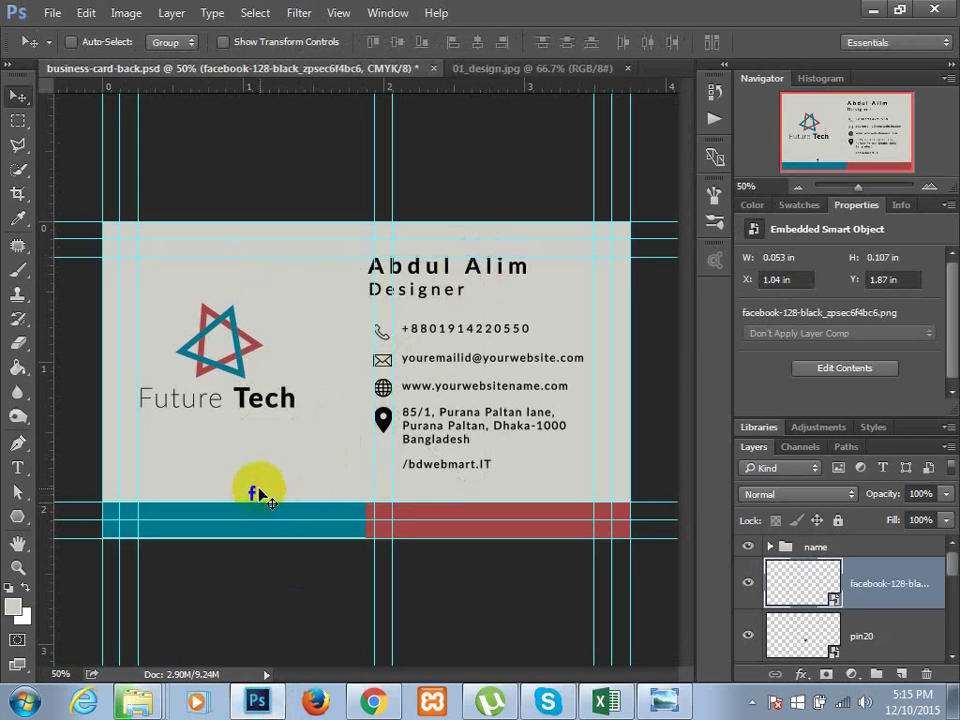
left_click_drag(266, 492, 382, 468)
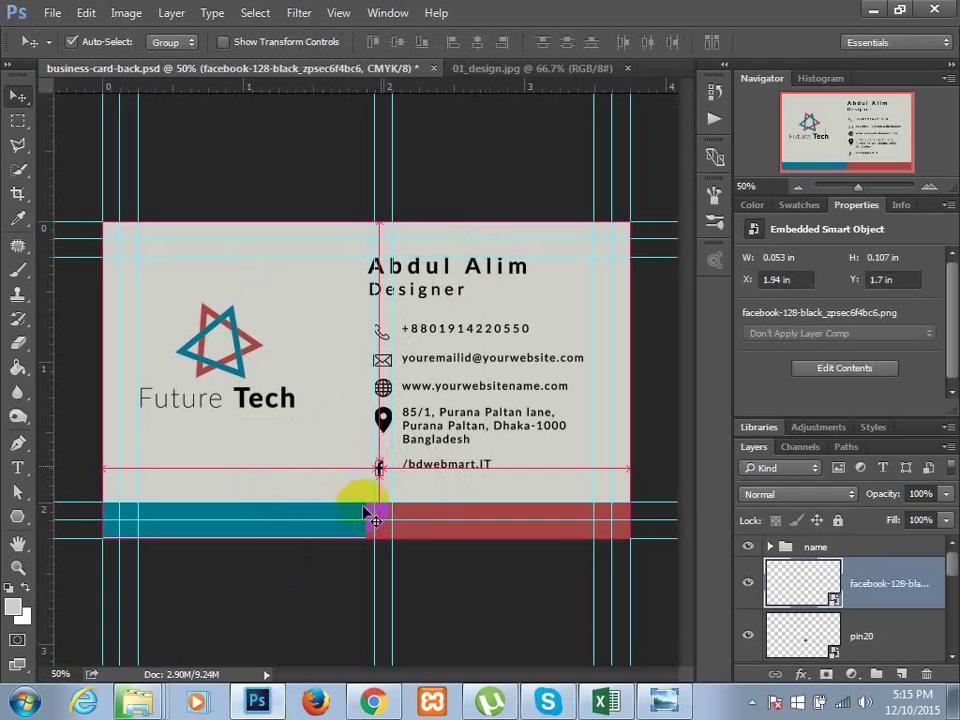
- Nudge the facebook icon slightly right and up to align with the other contact icons
key("ctrl+t")
key("Right")
key("Right")
key("Right")
key("Right")
key("Right")
key("Right")
key("Right")
key("Right")
key("Right")
key("Right")
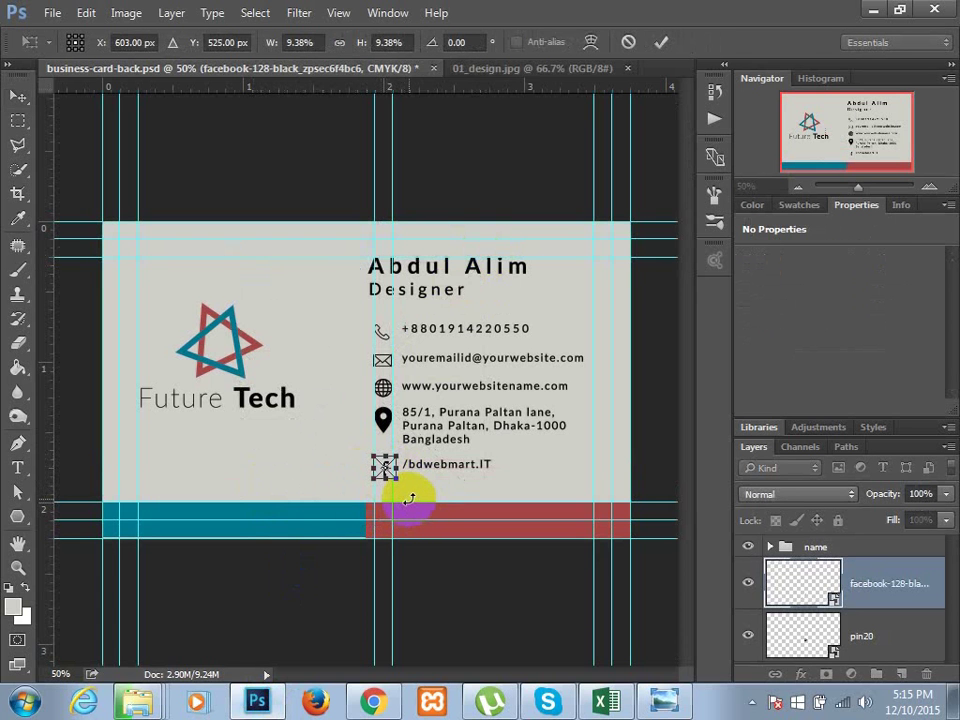
key("Up")
key("Up")
key("Up")
key("Up")
key("Up")
key("Up")
key("Up")
key("Up")
key("Up")
key("Up")
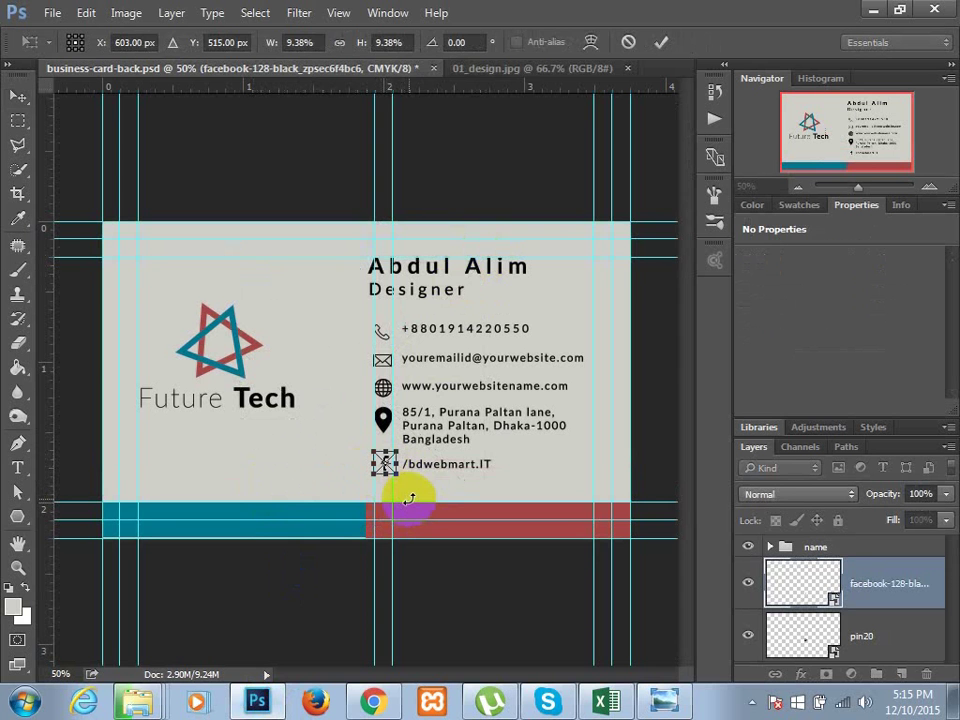
key("Return")
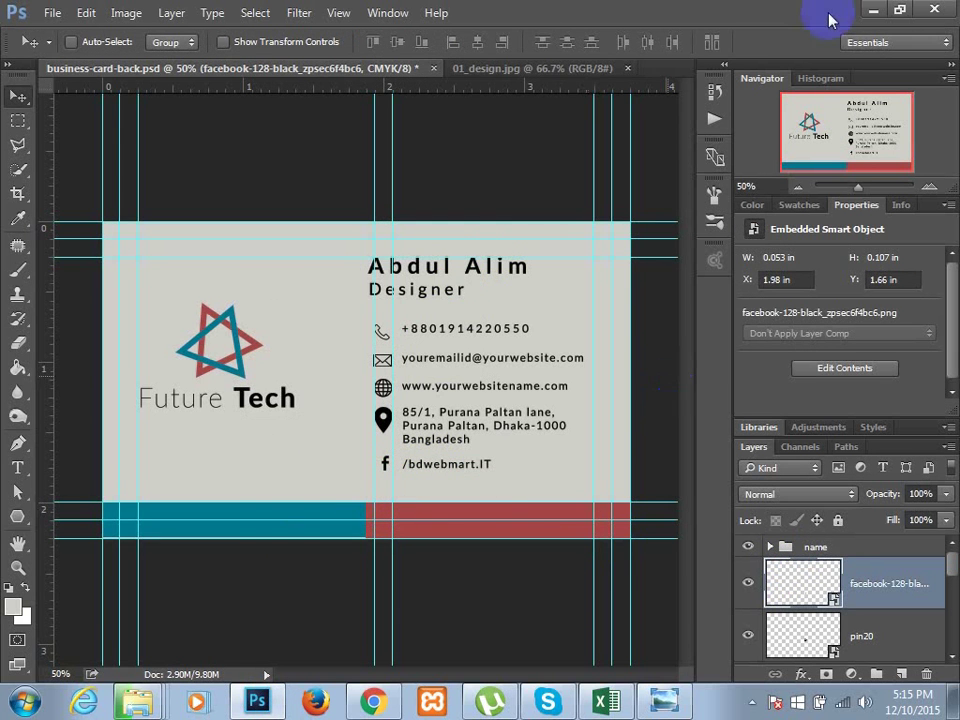
- Select Twitter-50.png in the icons folder and return to the business card document
left_click(868, 9)
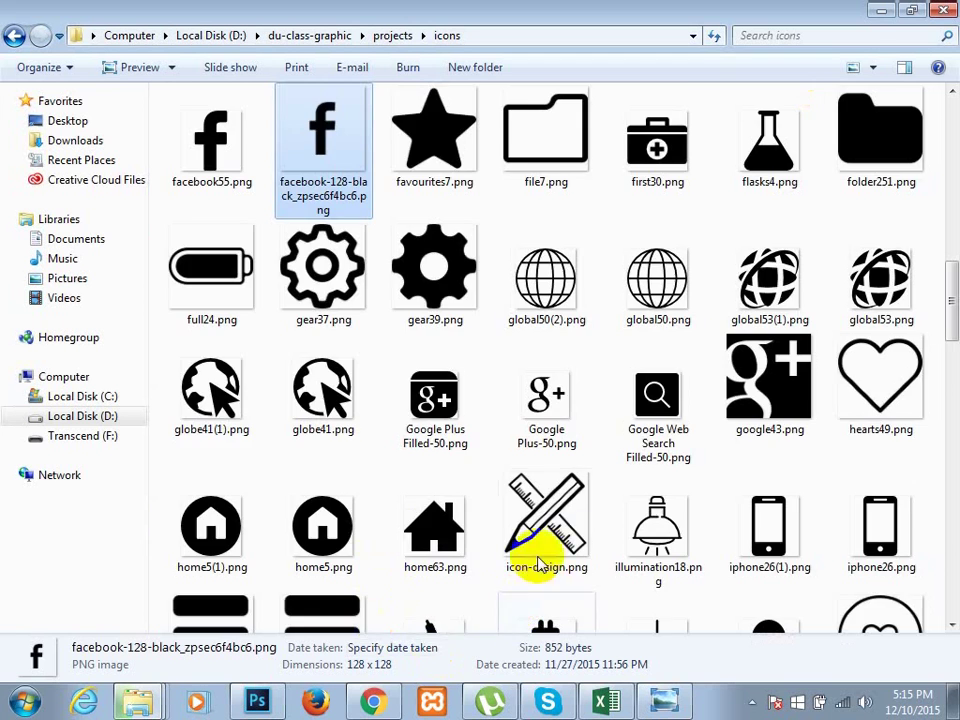
scroll(514, 553, "down", 10)
scroll(514, 553, "down", 3)
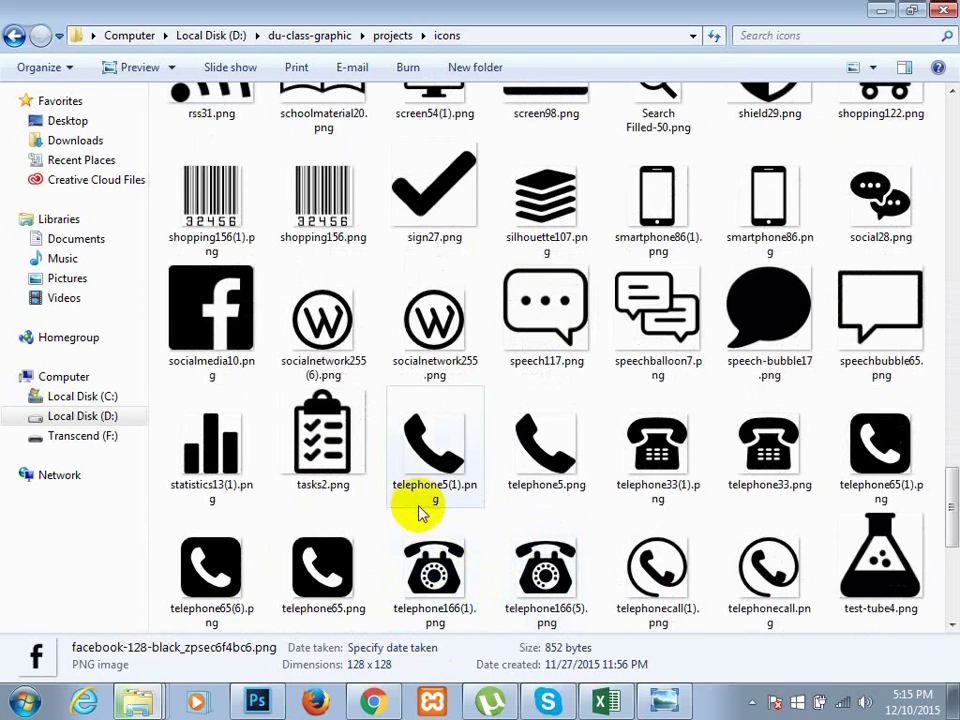
scroll(420, 510, "down", 4)
left_click(178, 378)
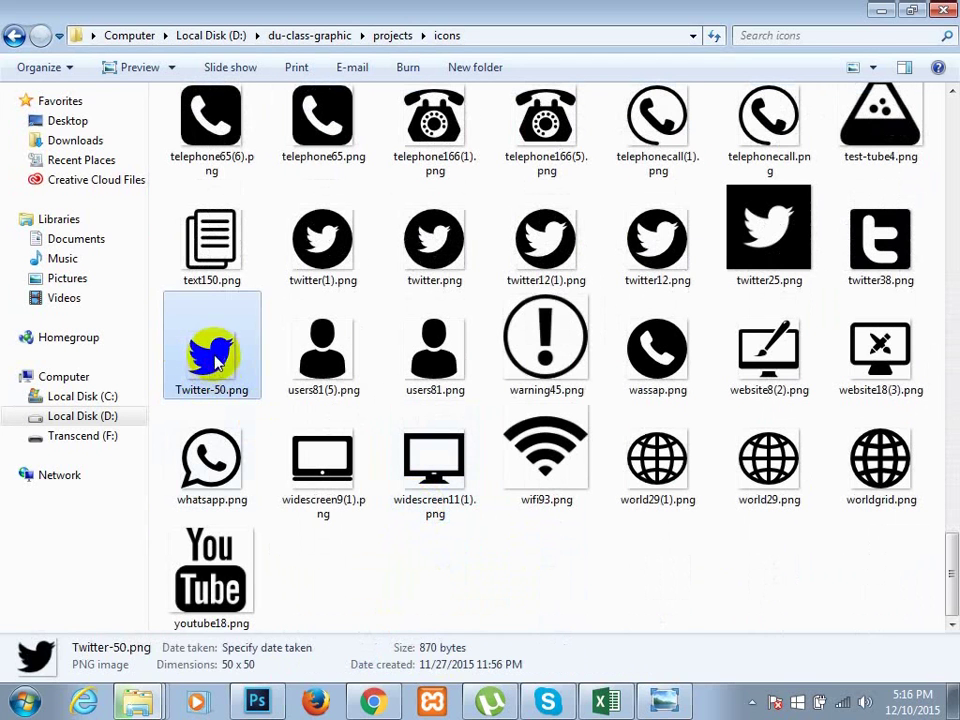
left_click(252, 704)
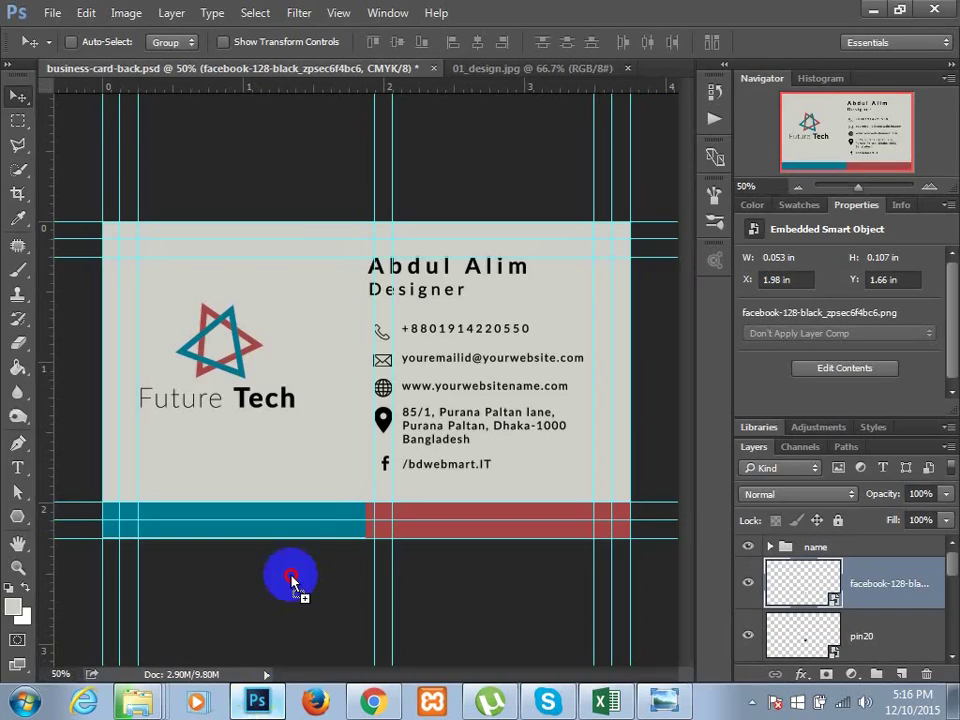
- Place Twitter-50.png, shrink it just left of the facebook icon, and save business-card-back.psd
left_click_drag(330, 470, 343, 381)
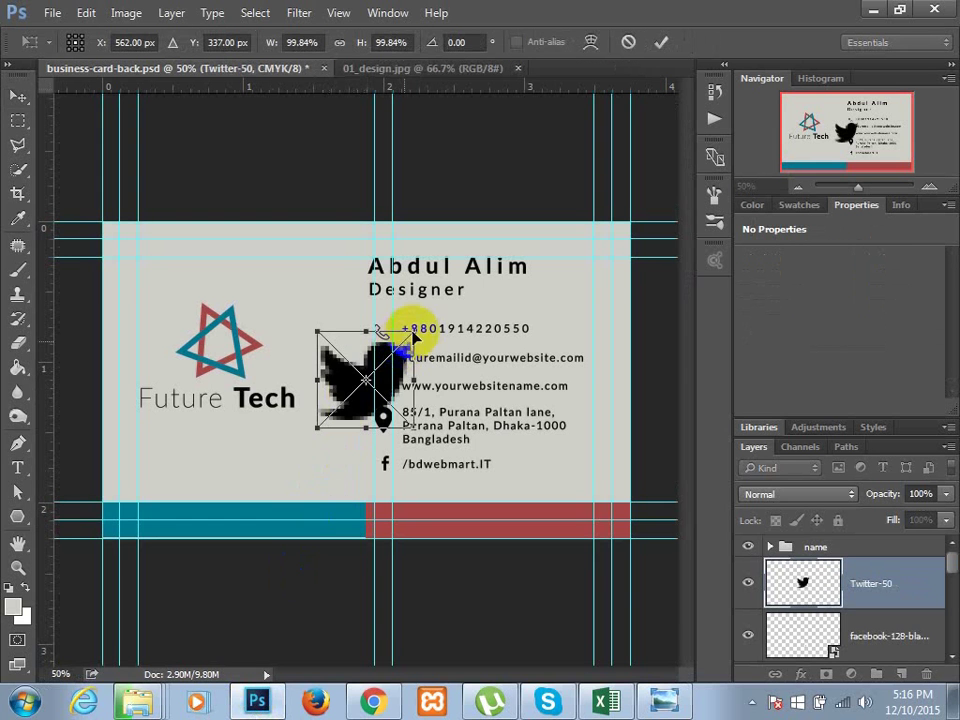
left_click_drag(333, 431, 358, 476)
key("Return")
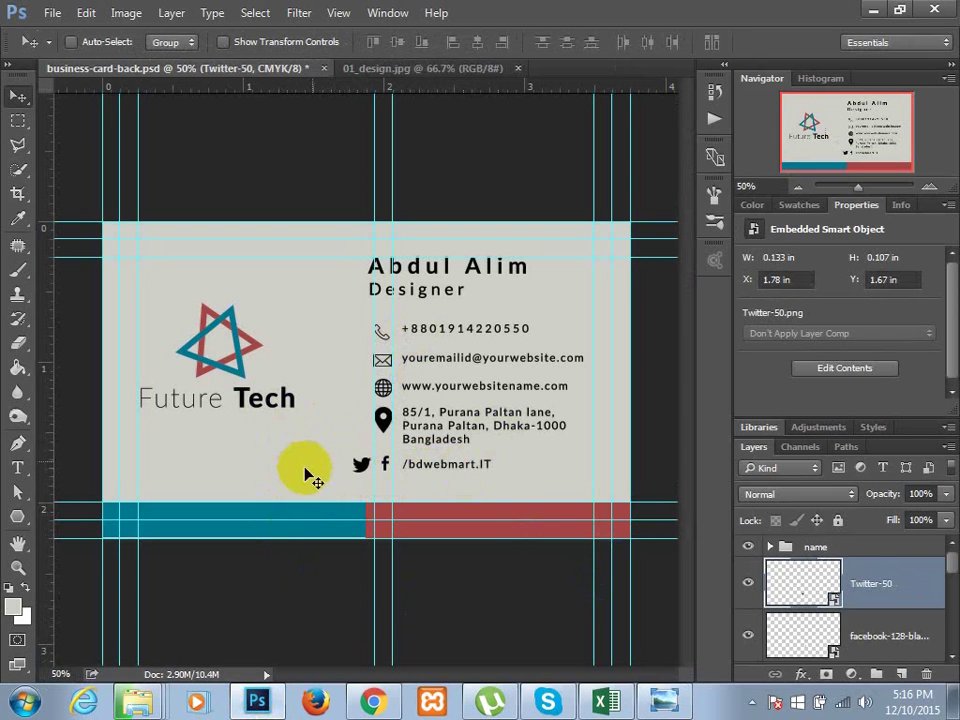
key("ctrl+s")
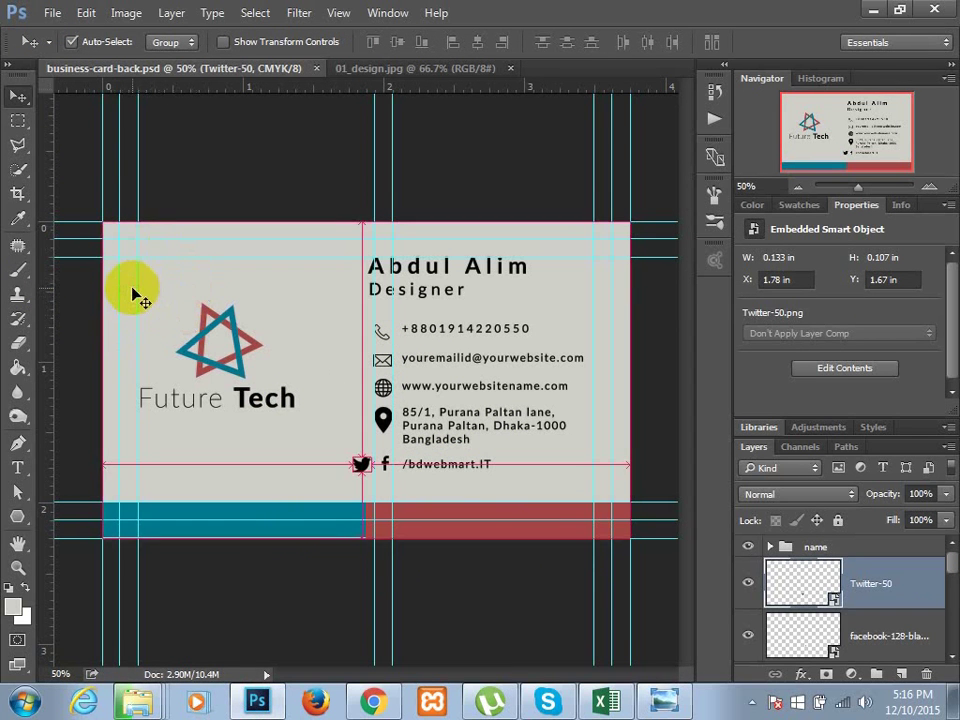
- Set the canvas size to 3.5 × 2 inches and accept clipping the edges
left_click(124, 14)
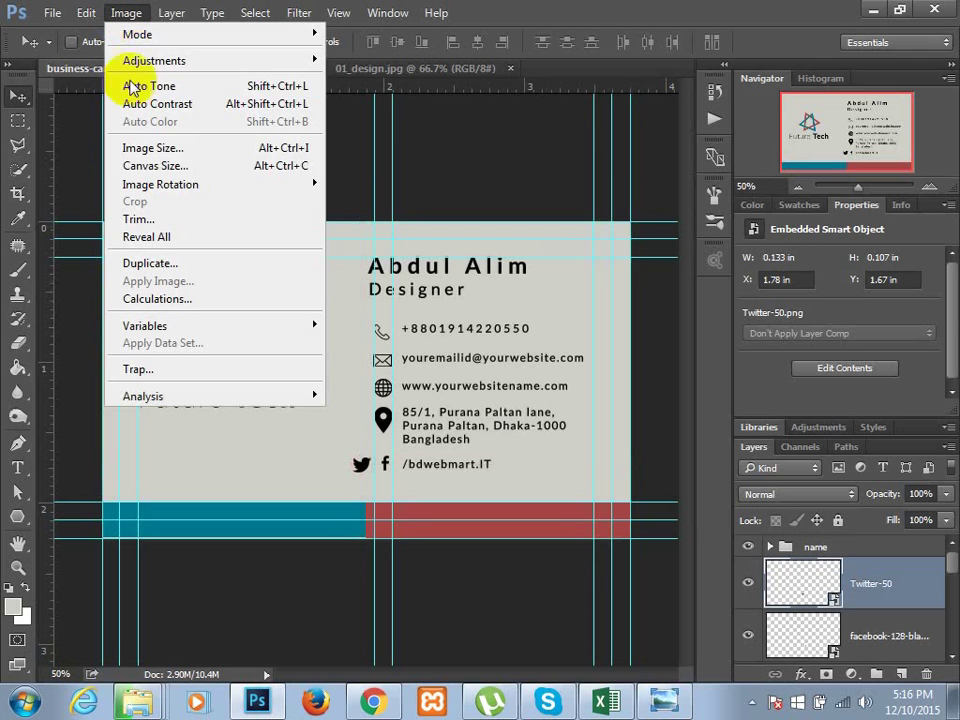
left_click(186, 167)
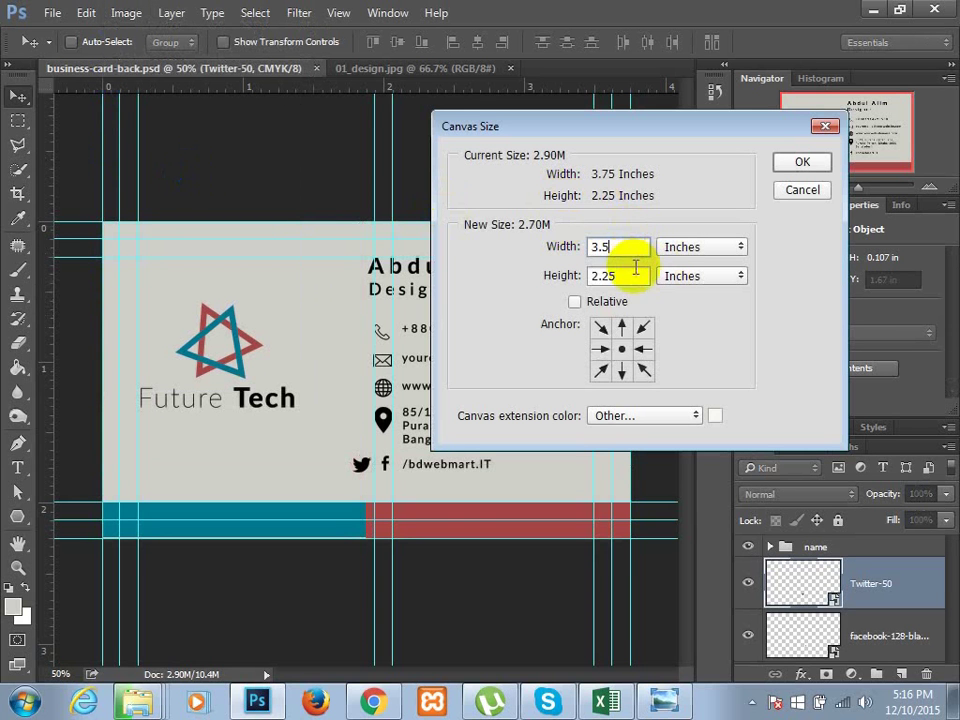
key("BackSpace")
key("BackSpace")
key("BackSpace")
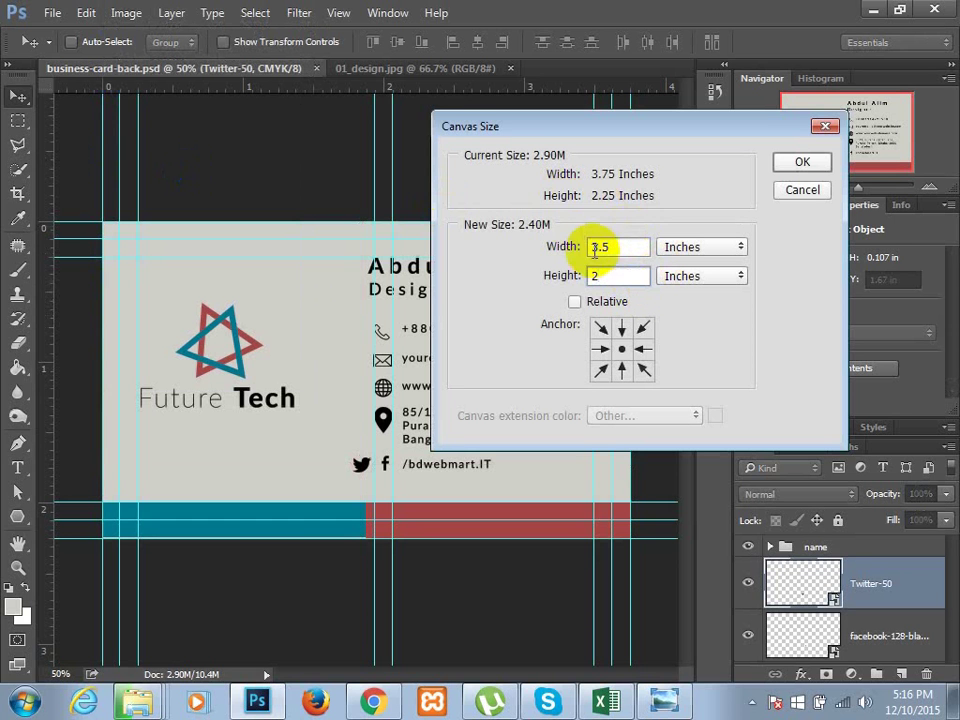
left_click(803, 166)
left_click(427, 277)
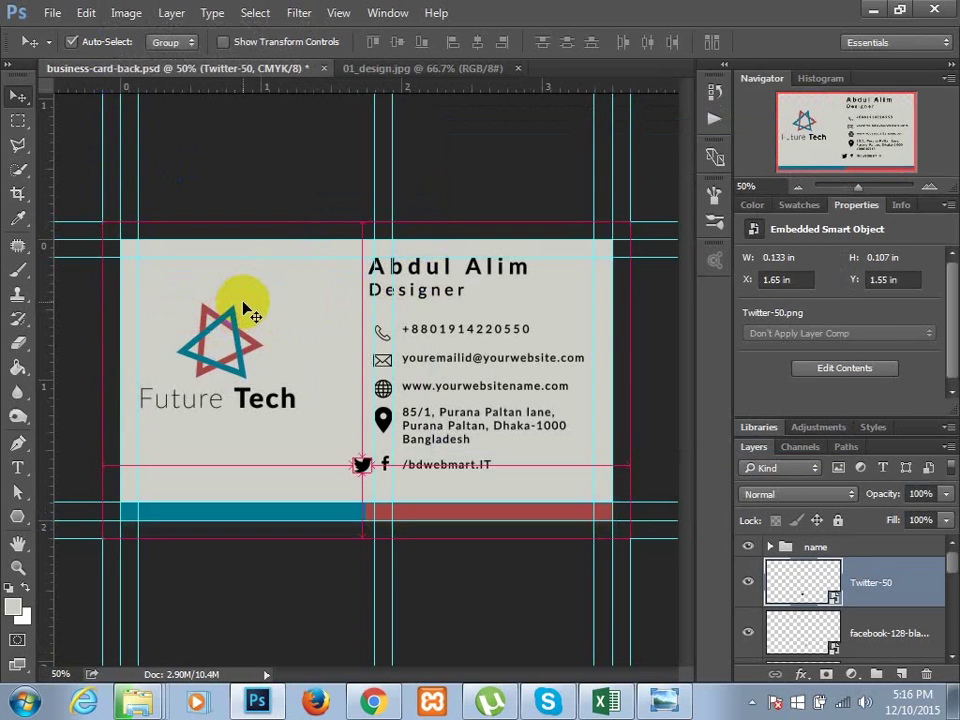
- Save the card as business-card-back.jpg in JPEG format, then minimize Photoshop and Explorer
left_click(44, 14)
left_click(131, 220)
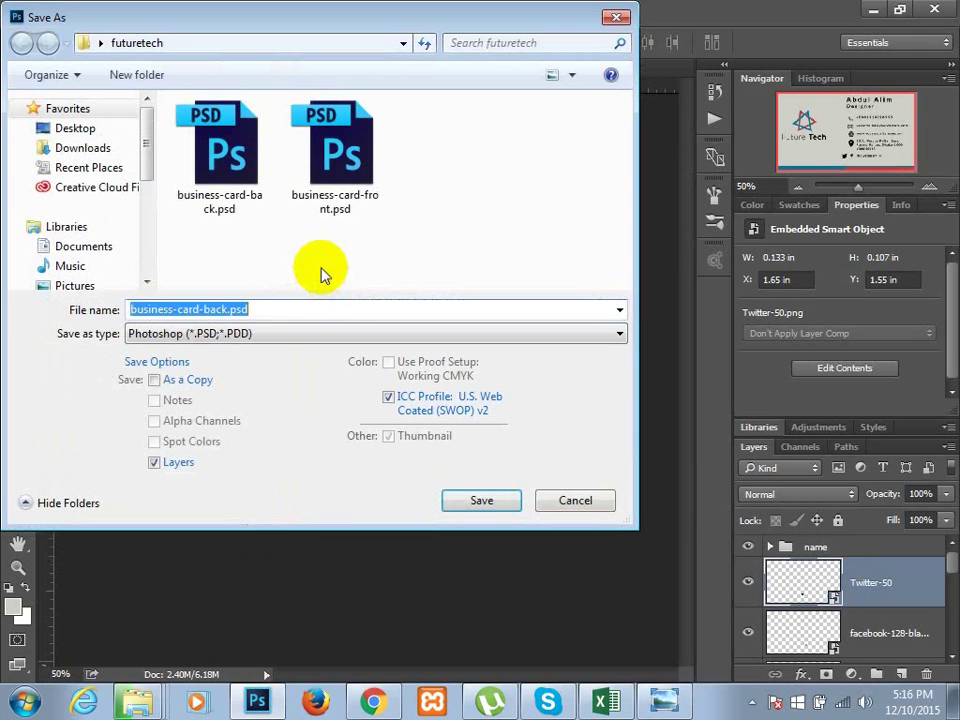
key("Tab")
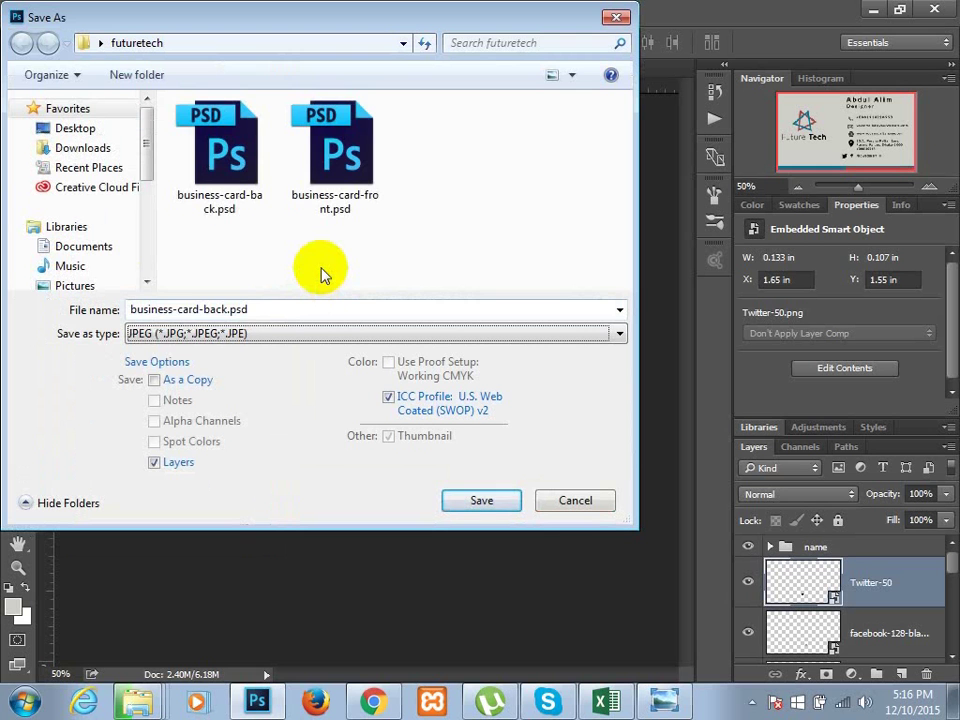
left_click(486, 500)
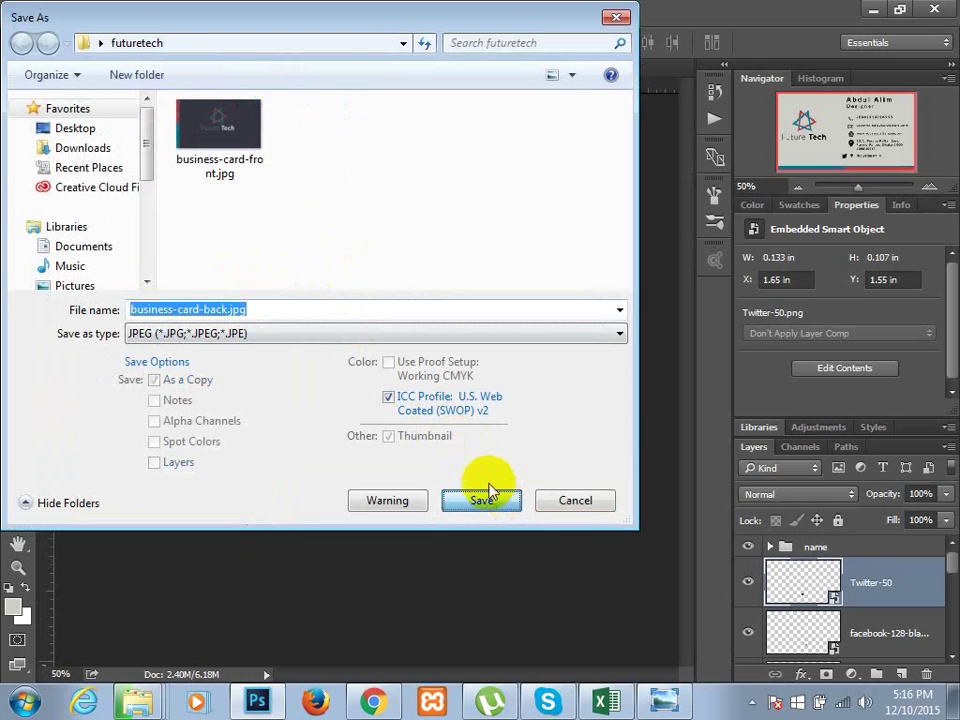
left_click(750, 171)
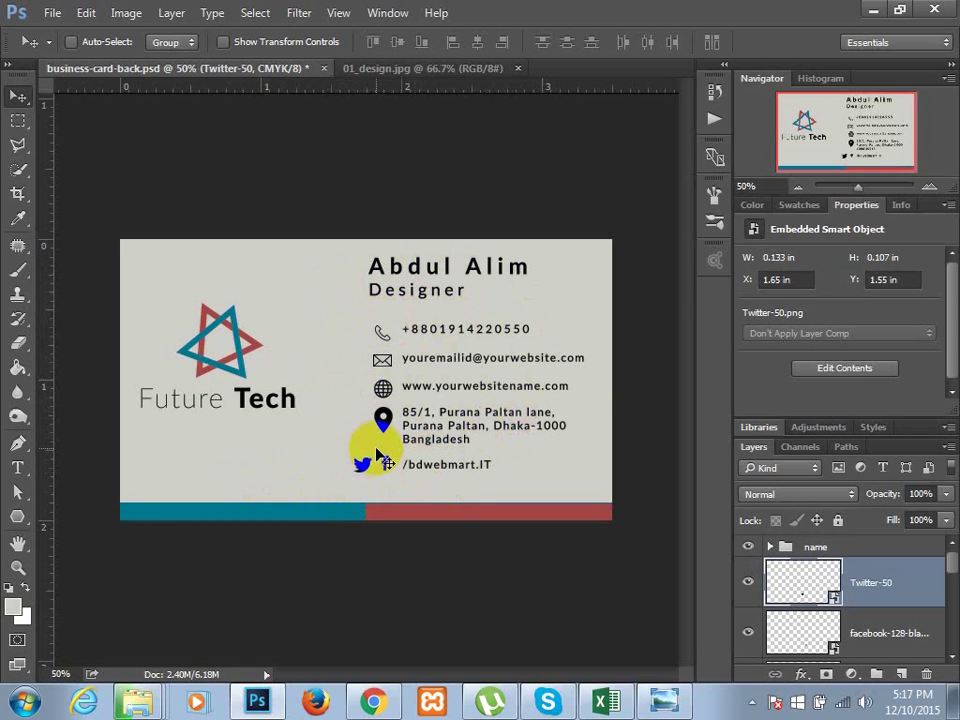
key("ctrl+s")
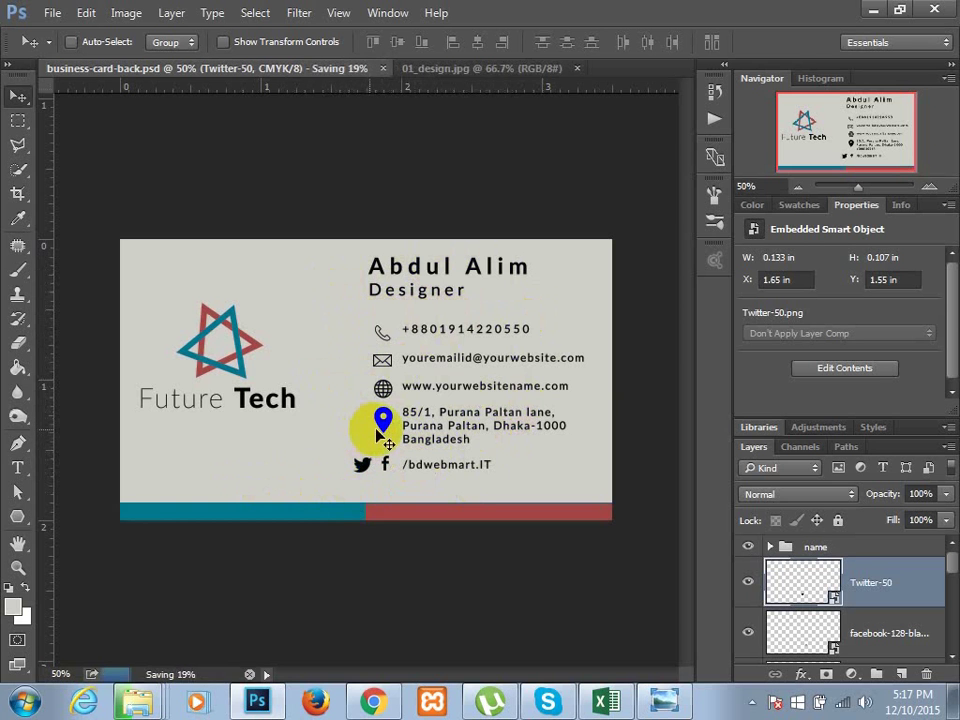
left_click(873, 9)
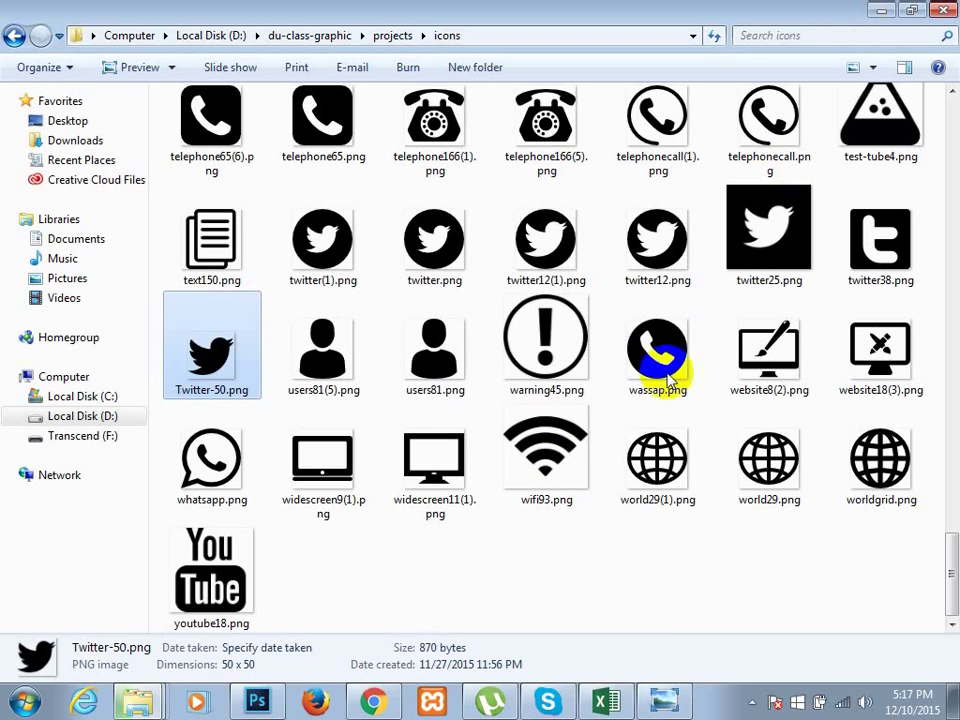
left_click(880, 10)
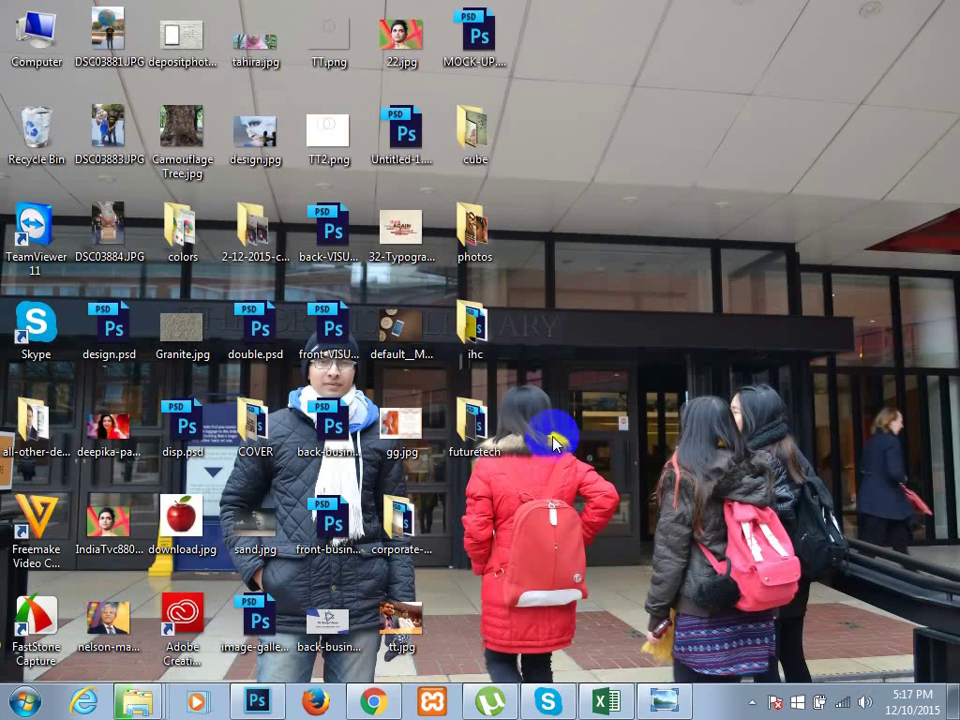